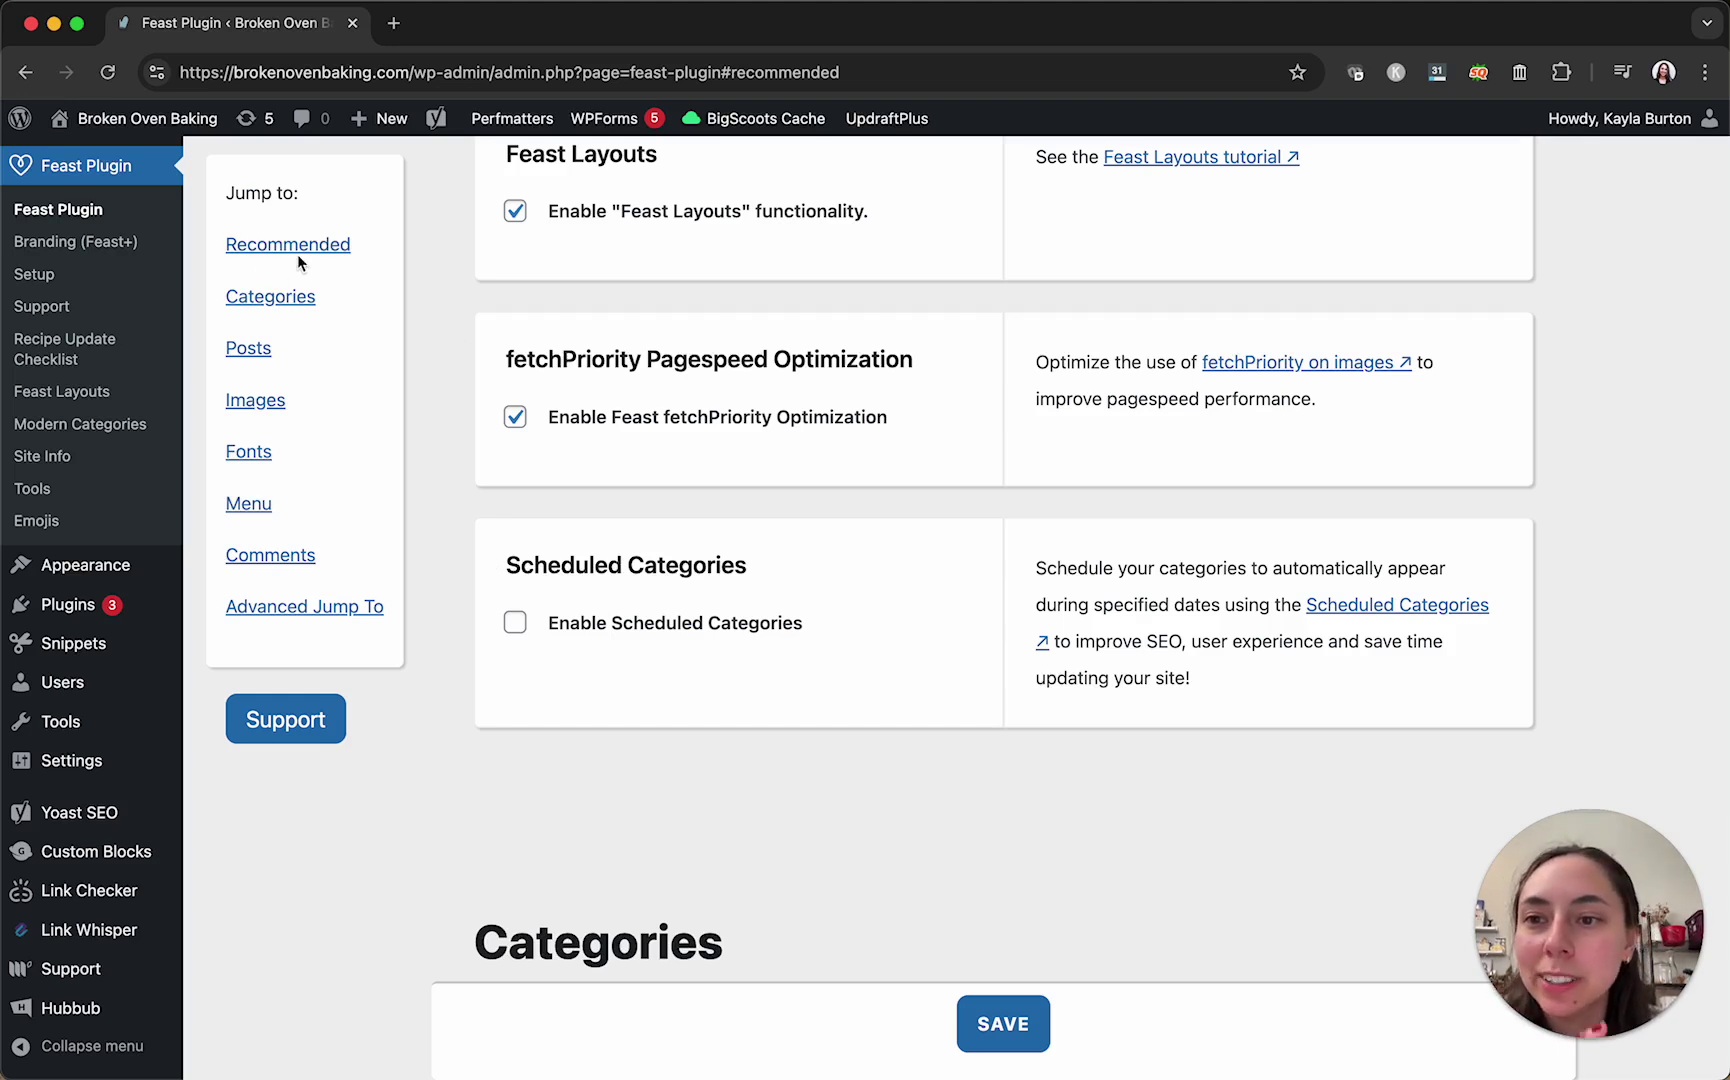
- Enable Scheduled Categories in the recommended Feast Plugin settings and save the settings
left_click(515, 622)
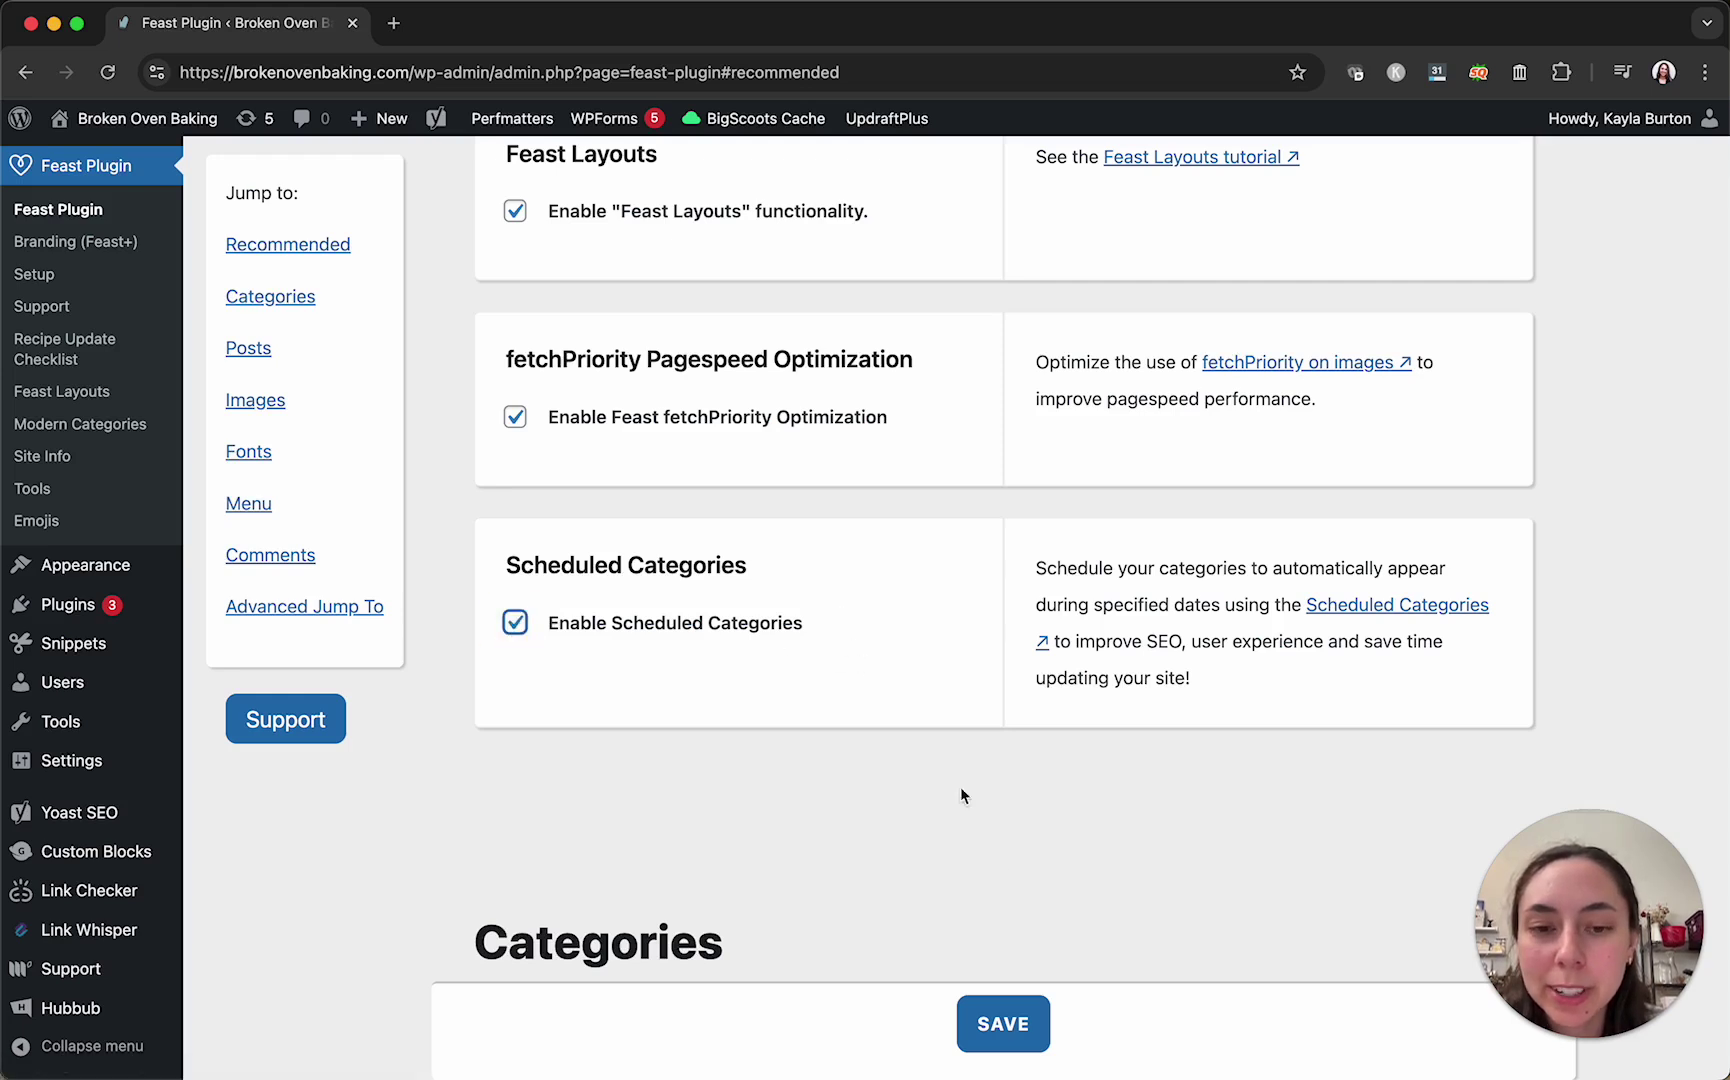
left_click(991, 1030)
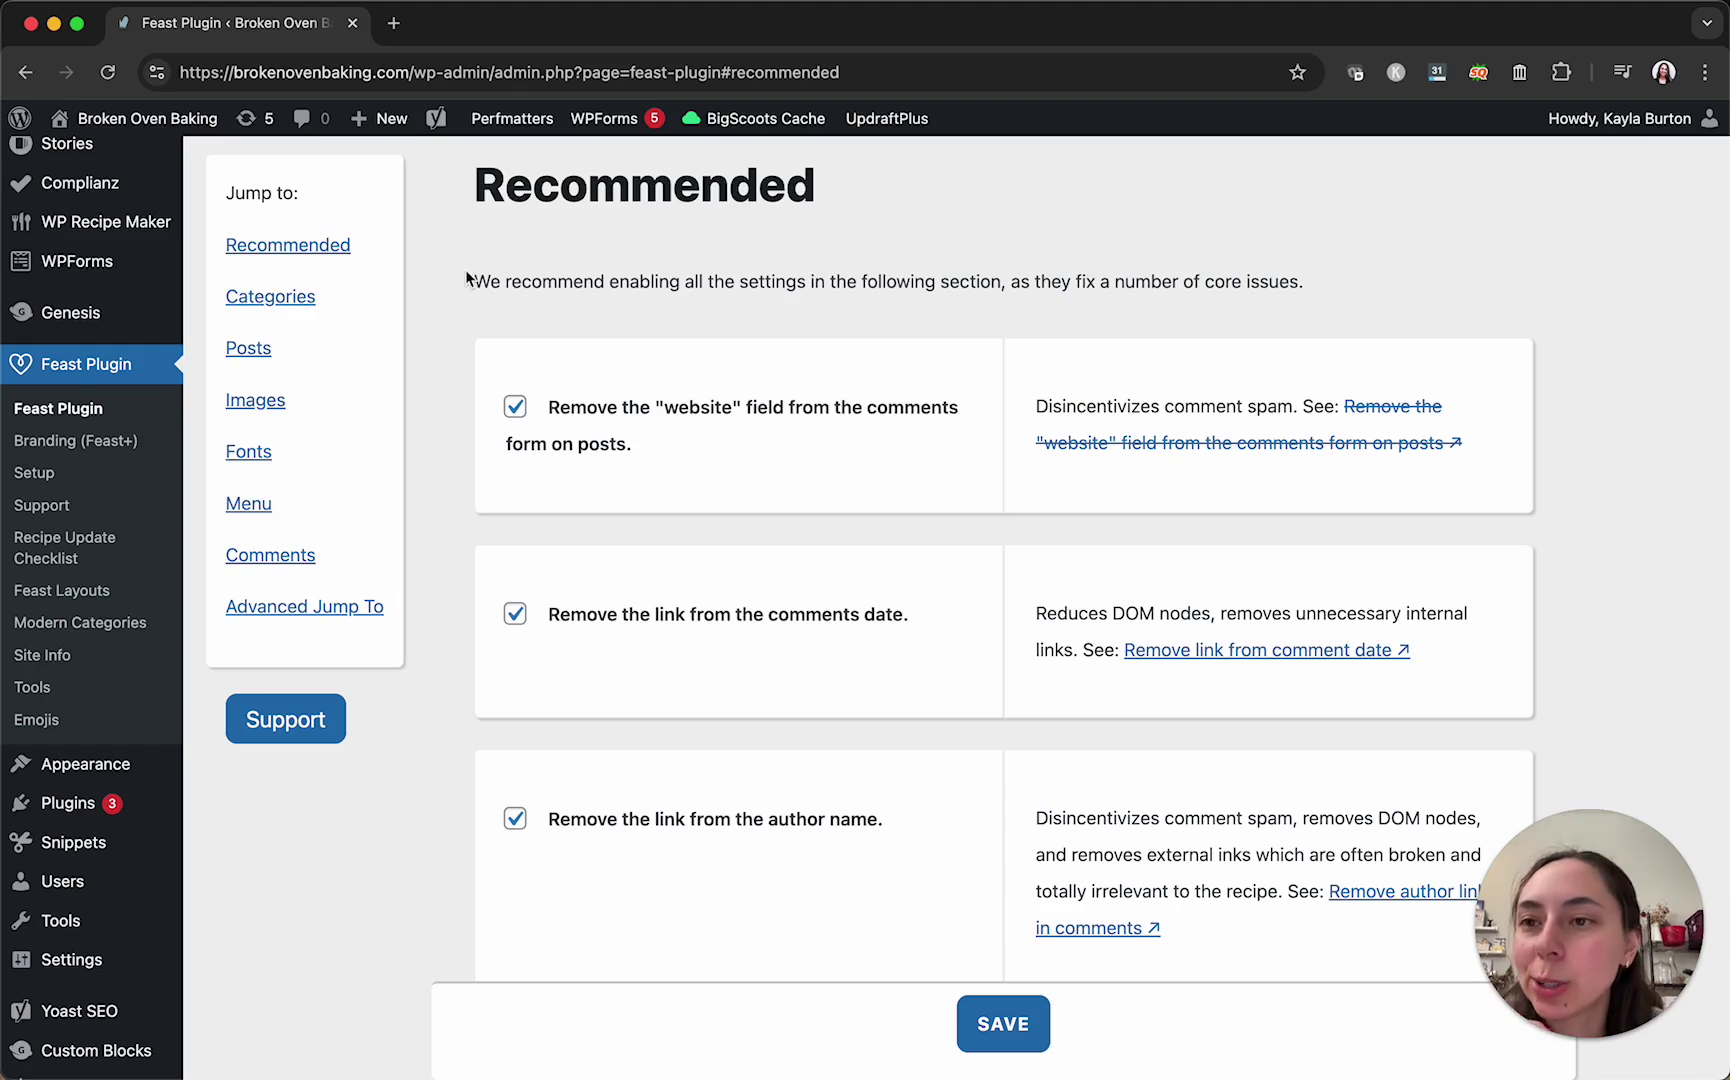
- Visit the live site, find the Fall category under Seasonal on the all-recipes page, and open that category for editing
left_click(152, 120)
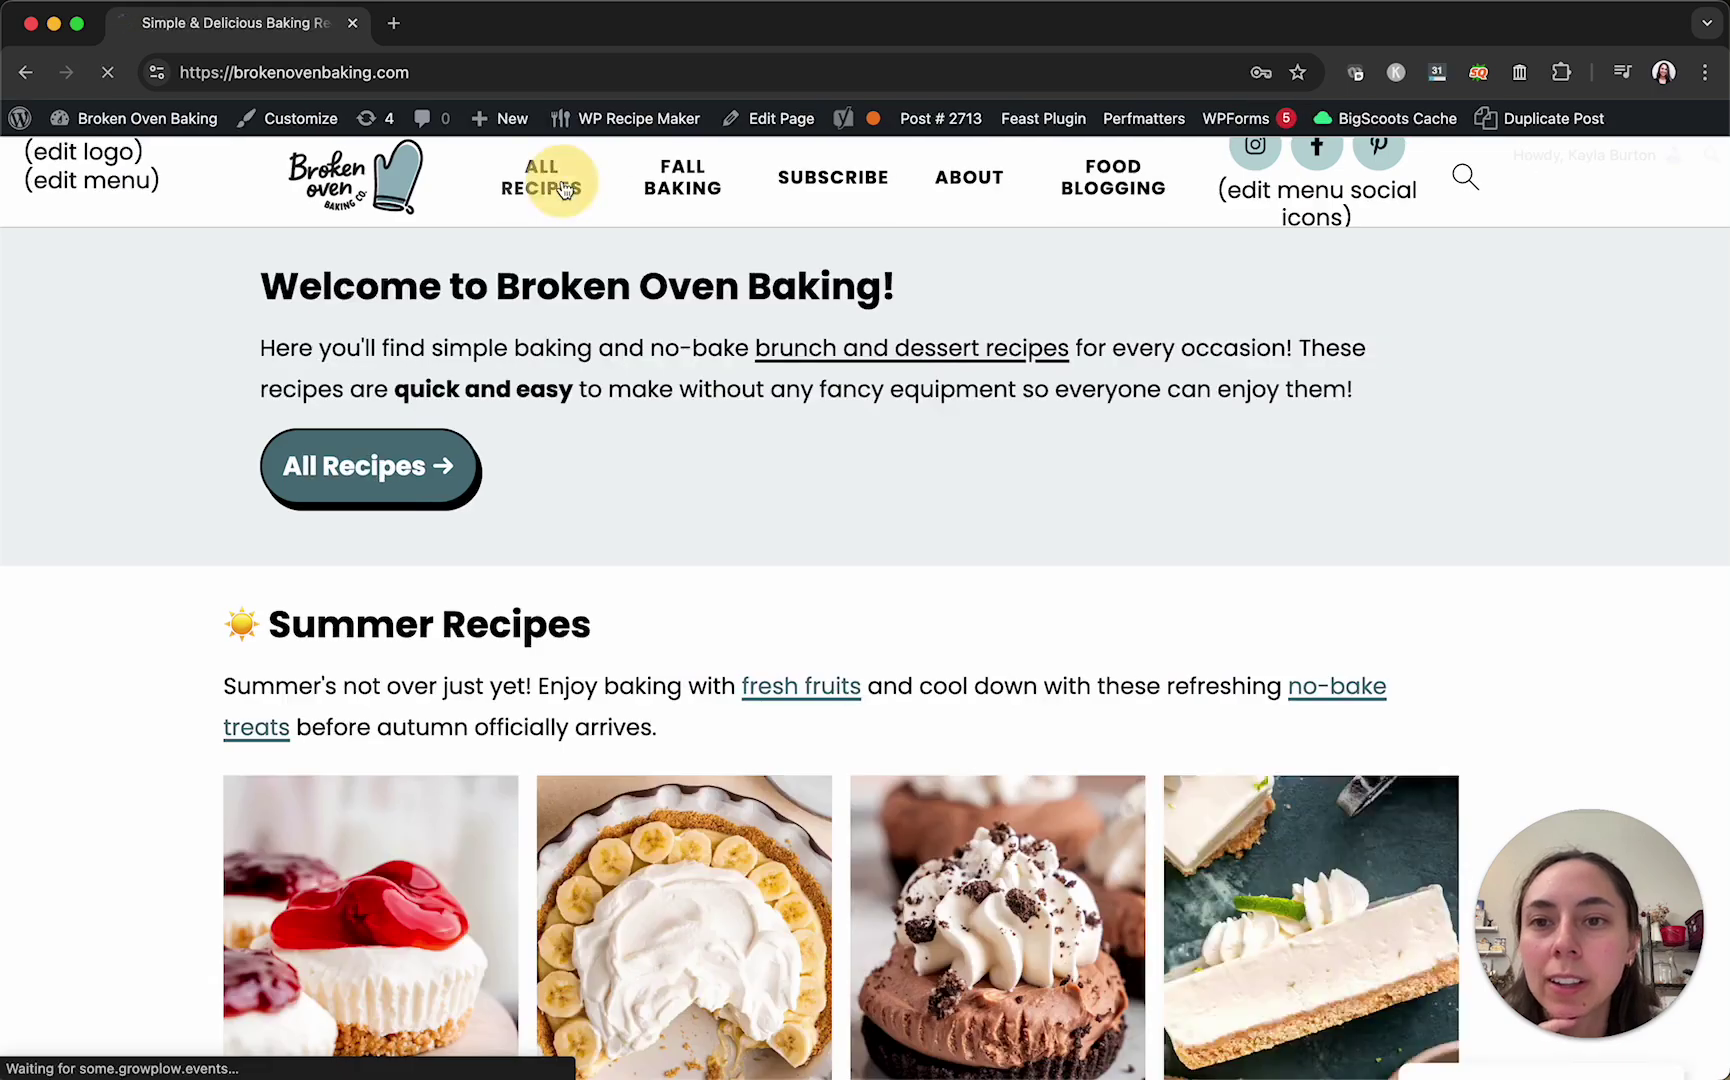
scroll(859, 592, "down", 5)
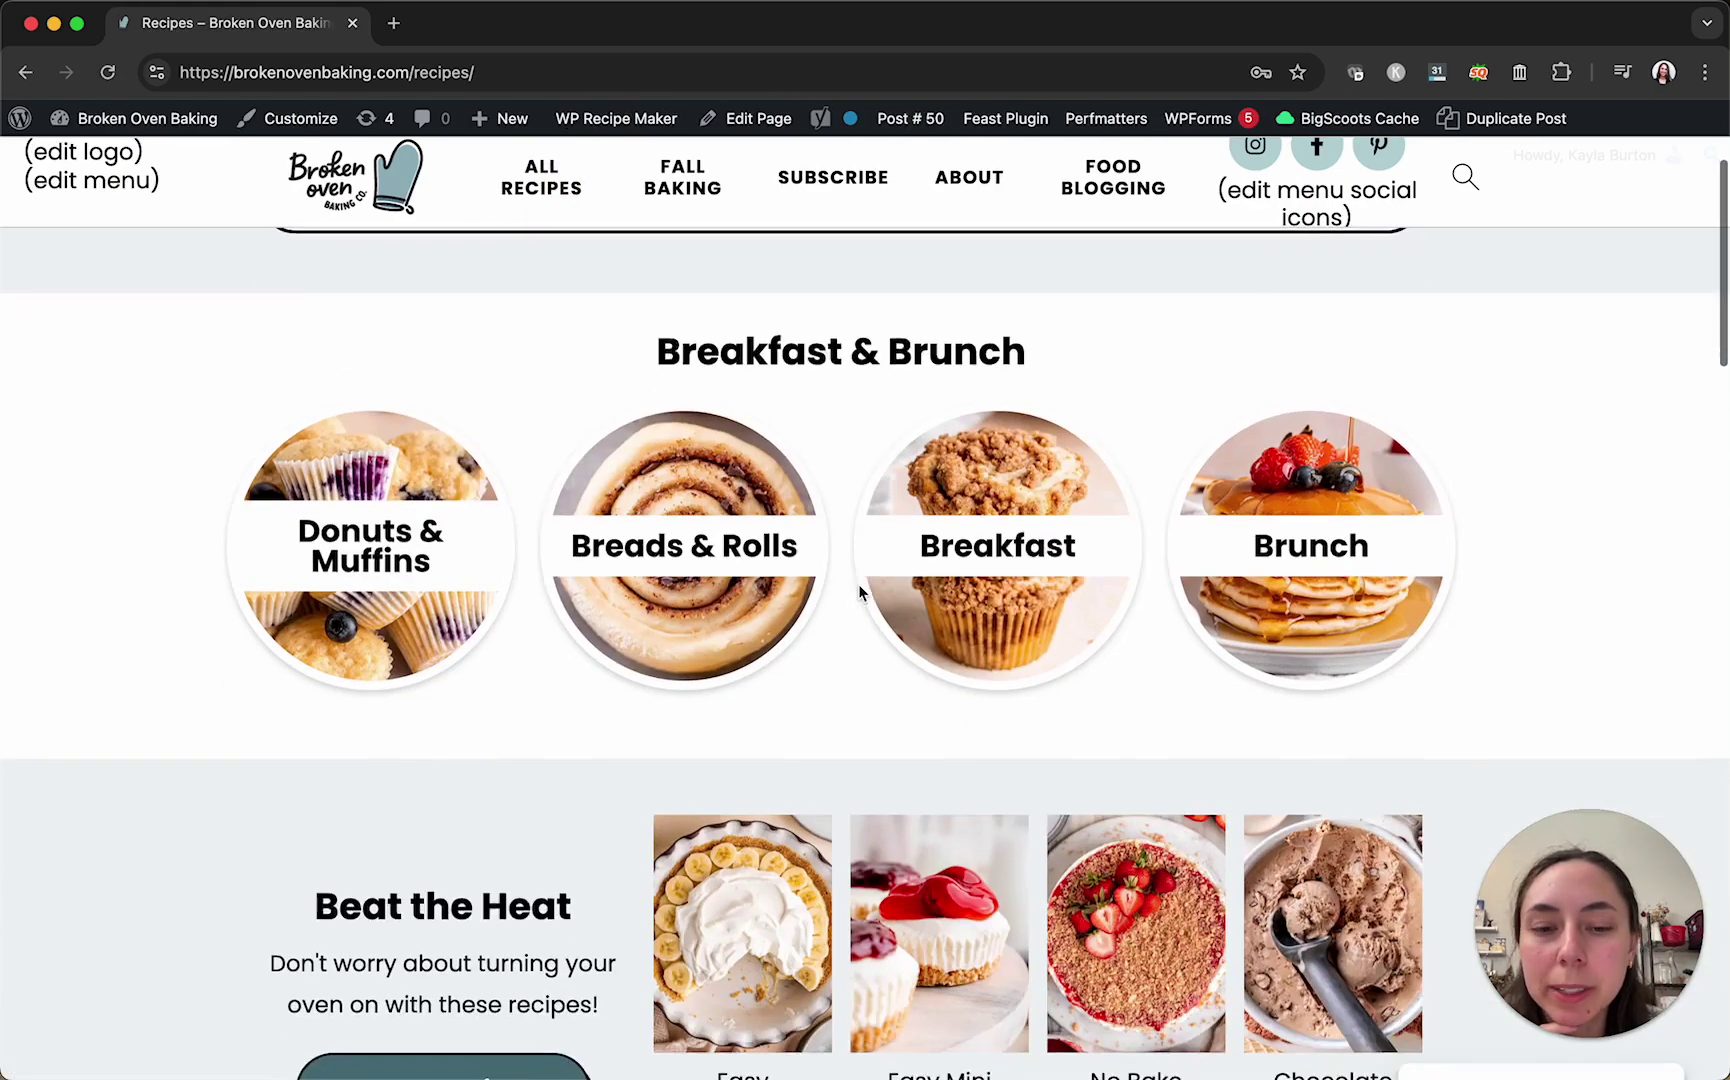
scroll(839, 503, "down", 10)
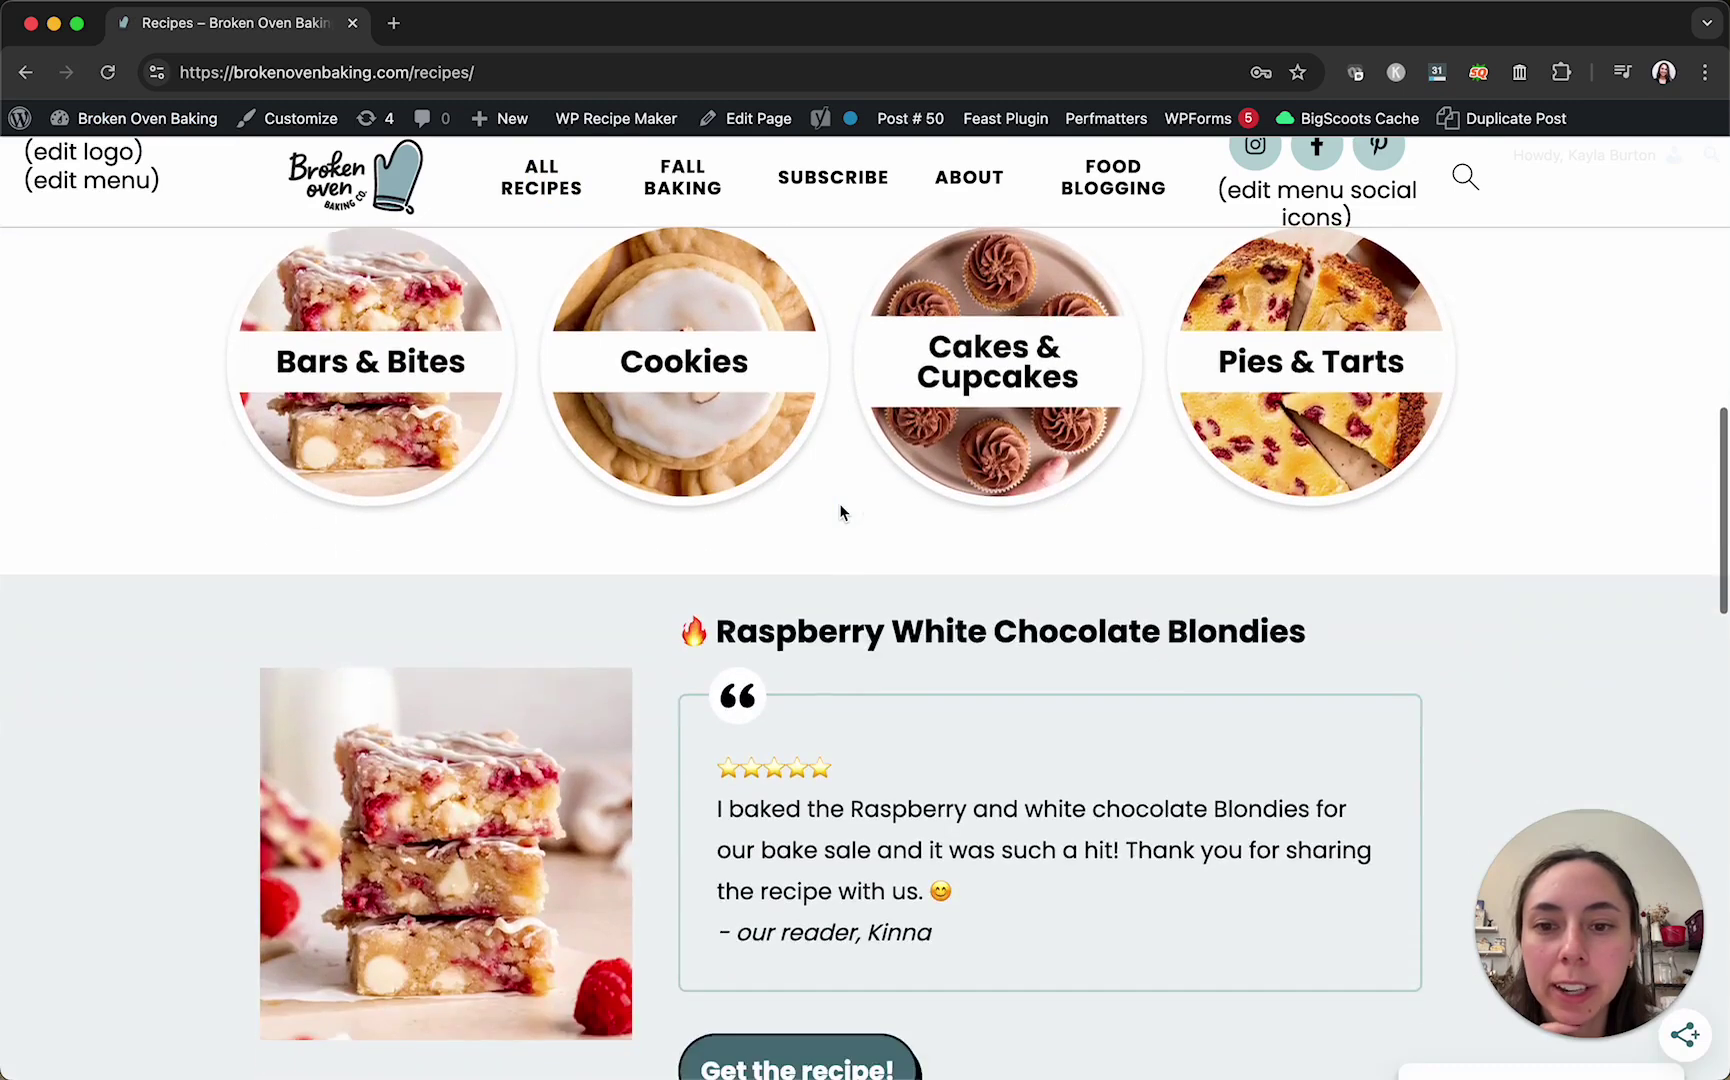
scroll(839, 503, "down", 7)
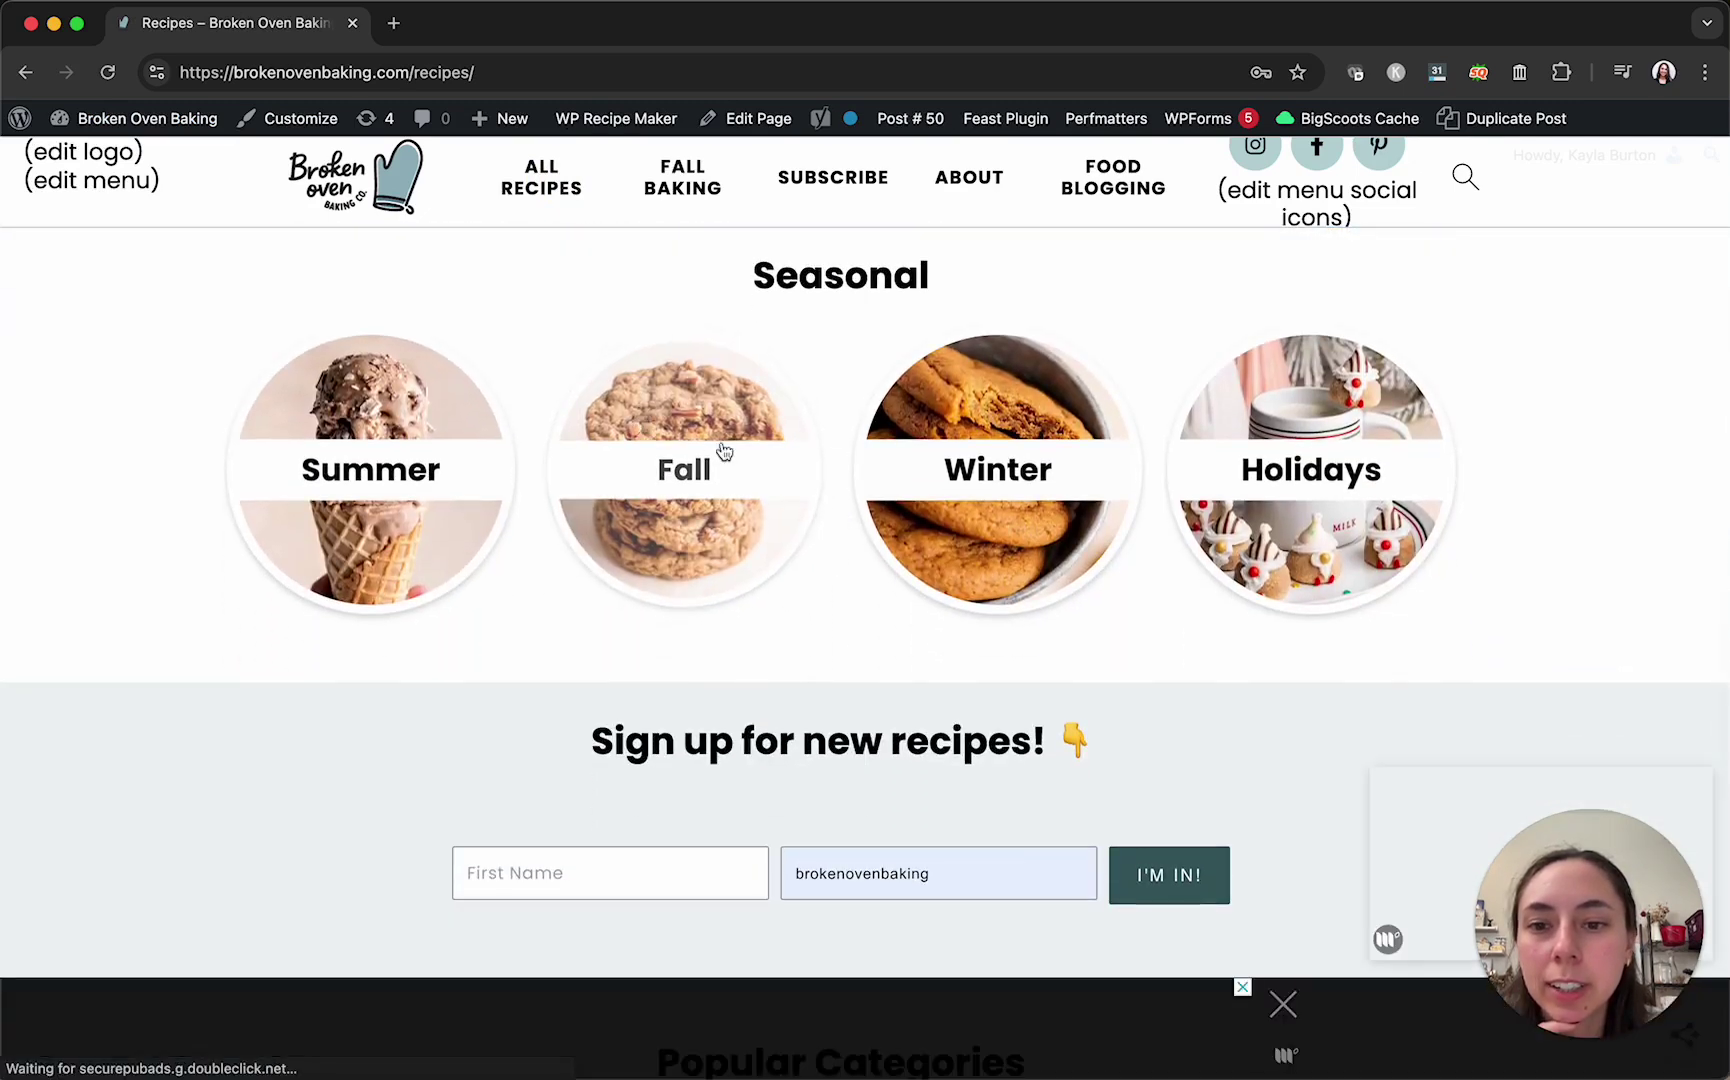
left_click(695, 471)
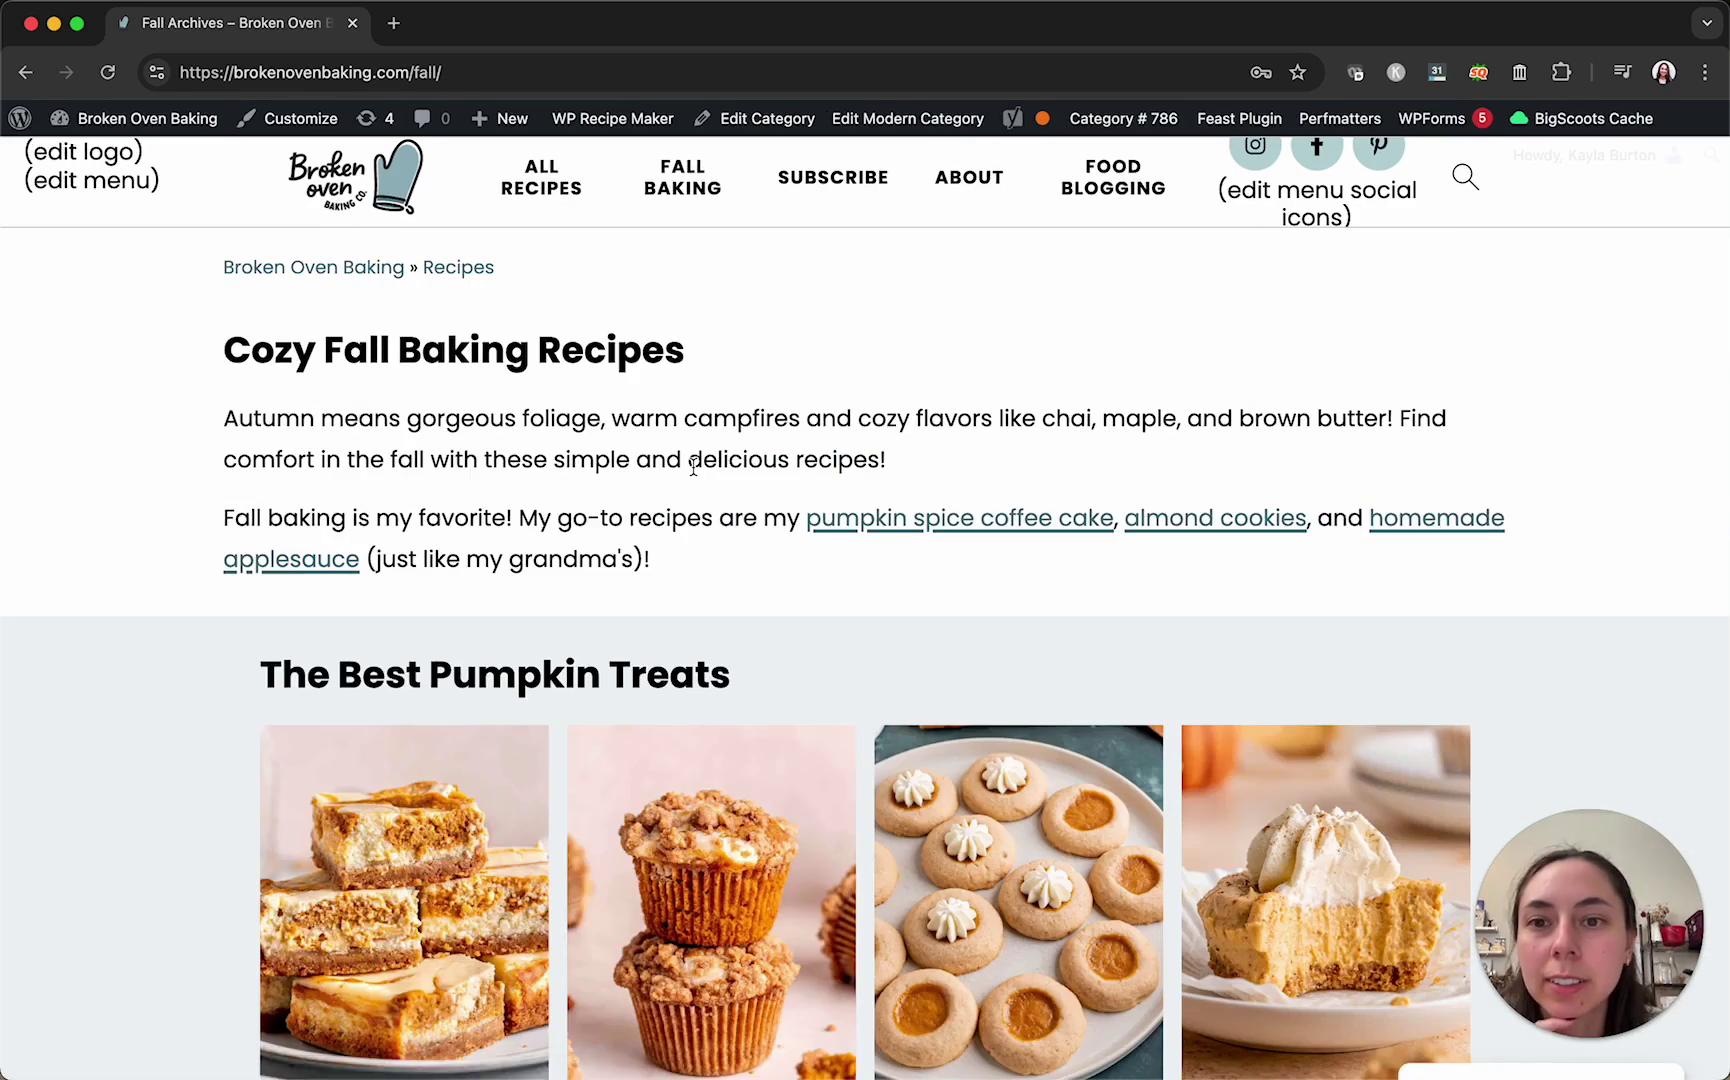
left_click(758, 129)
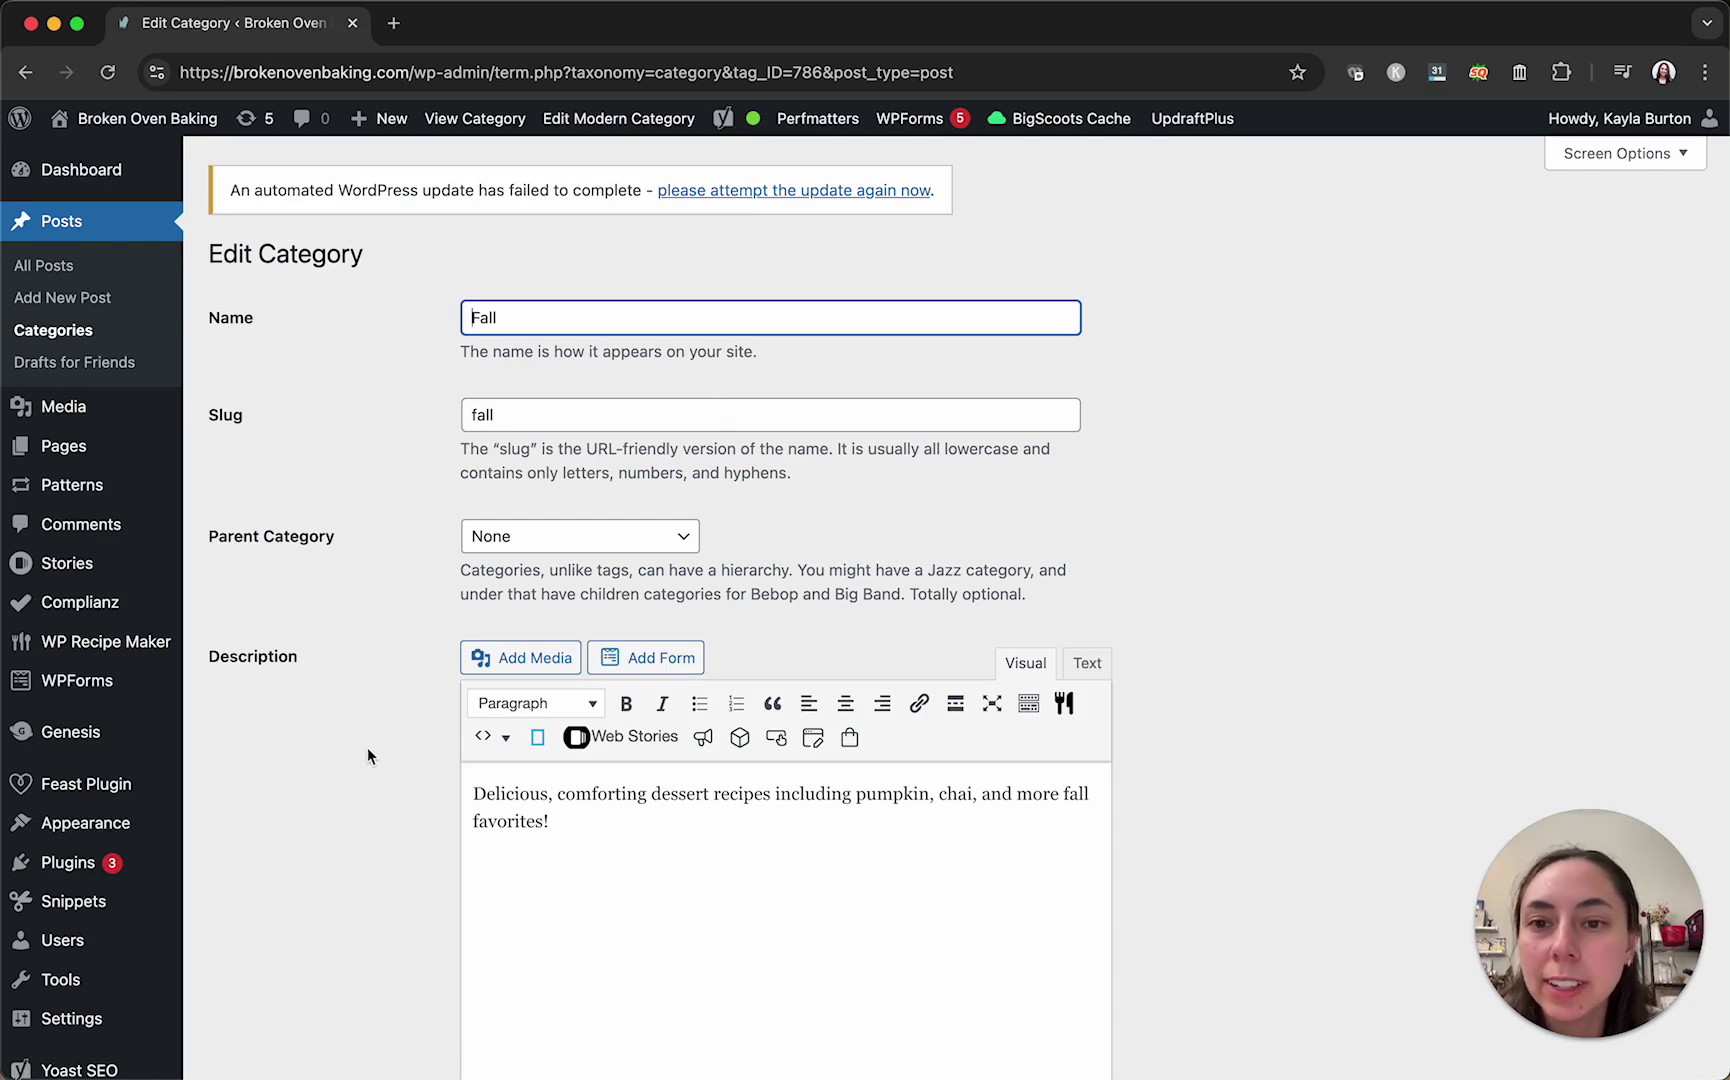
- Set the Fall category's scheduled start to 09-01 and scheduled end to 11-03, and update the category
left_click(365, 790)
scroll(366, 790, "down", 15)
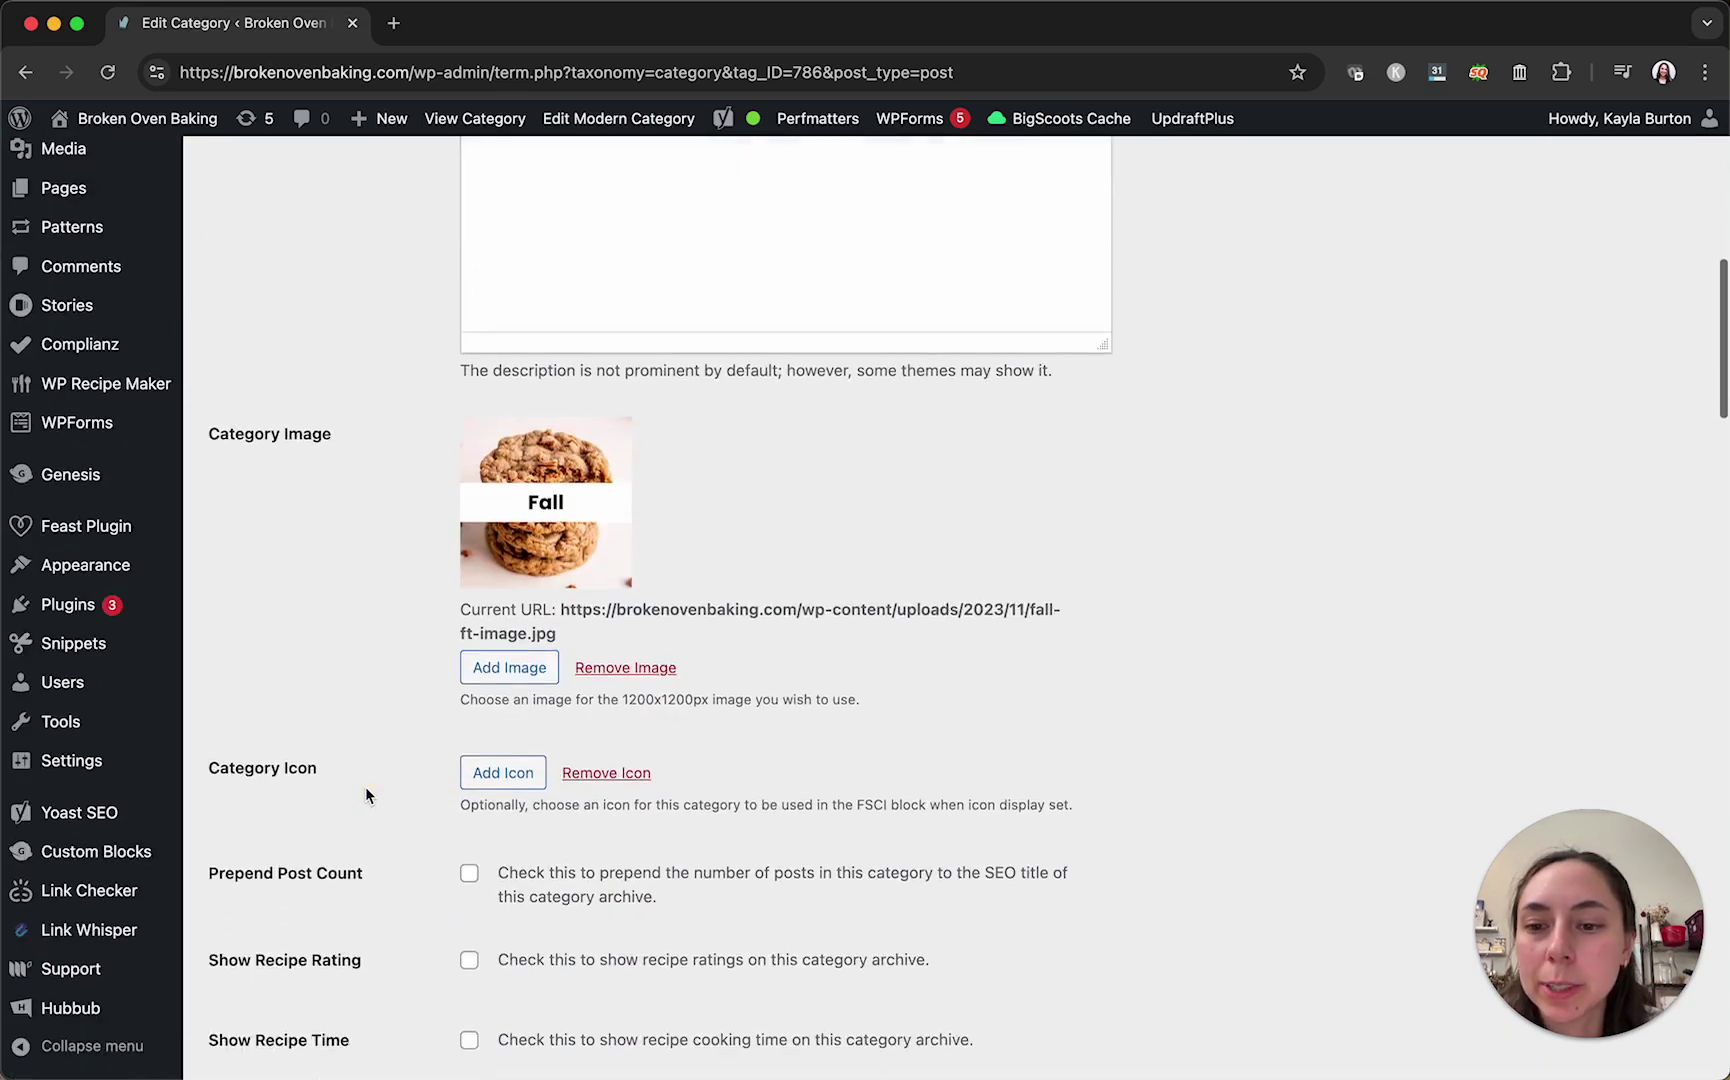
scroll(365, 787, "down", 2)
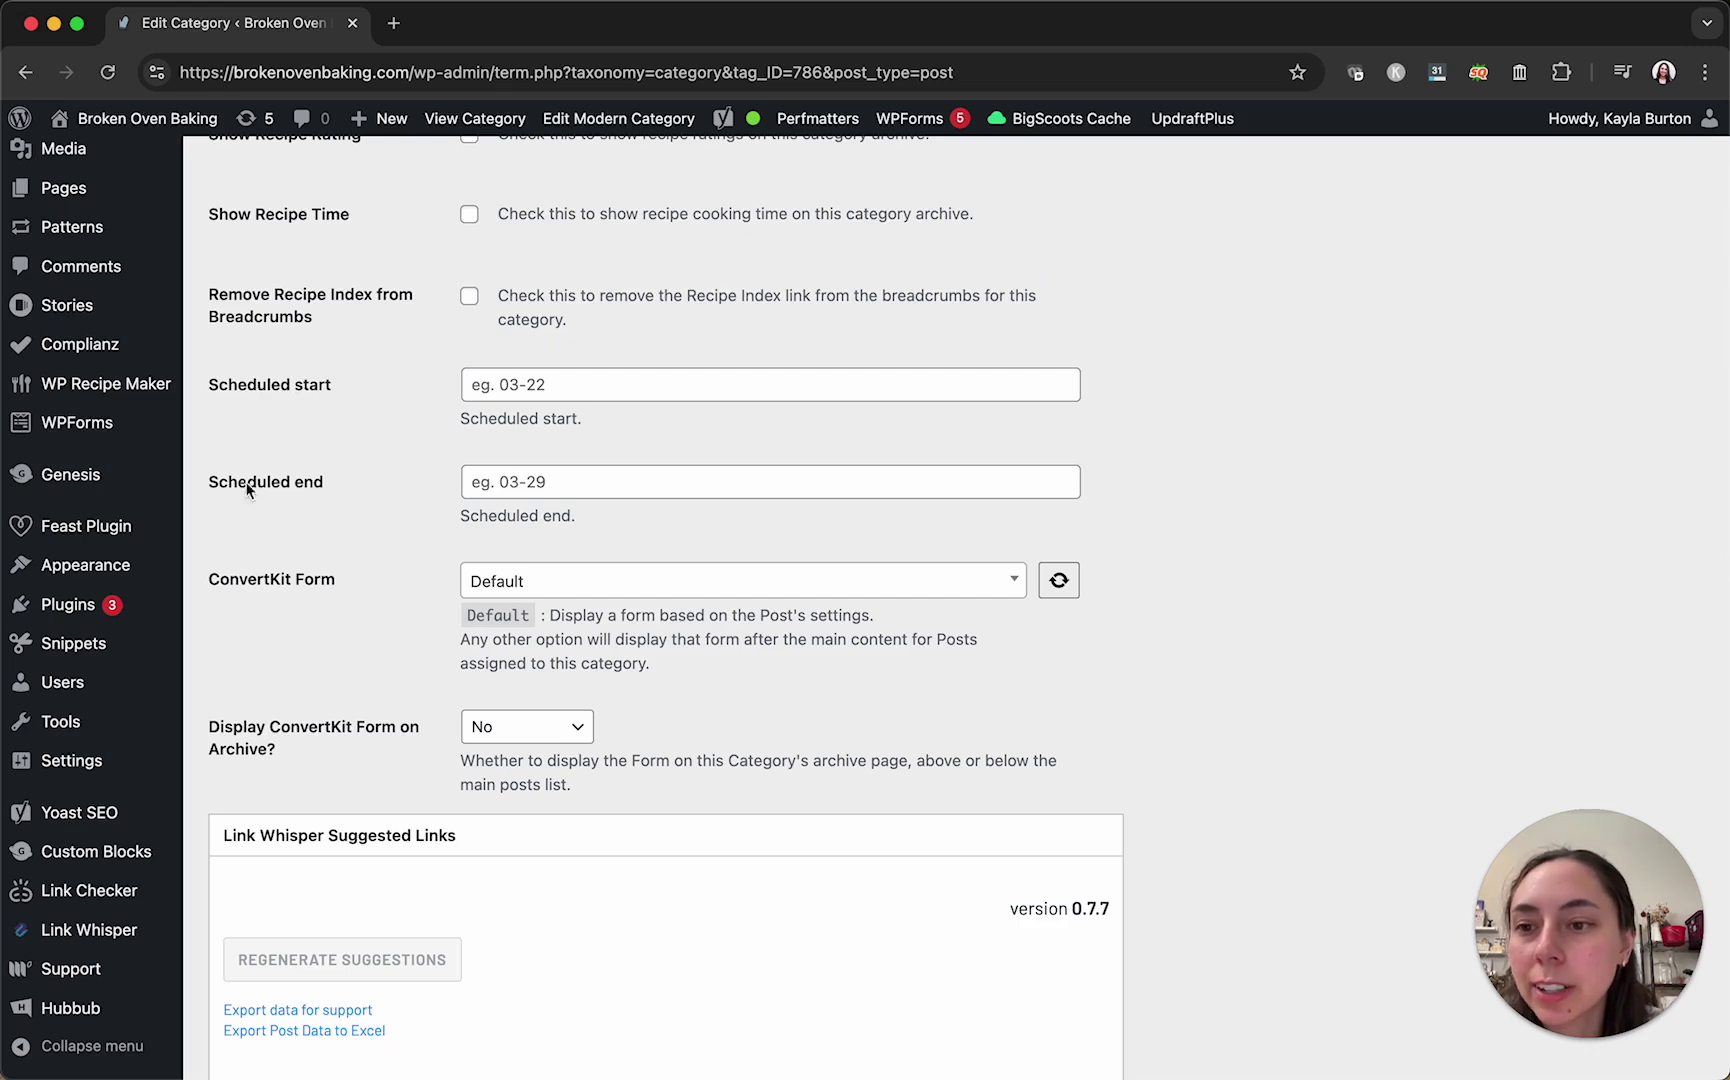
left_click(563, 381)
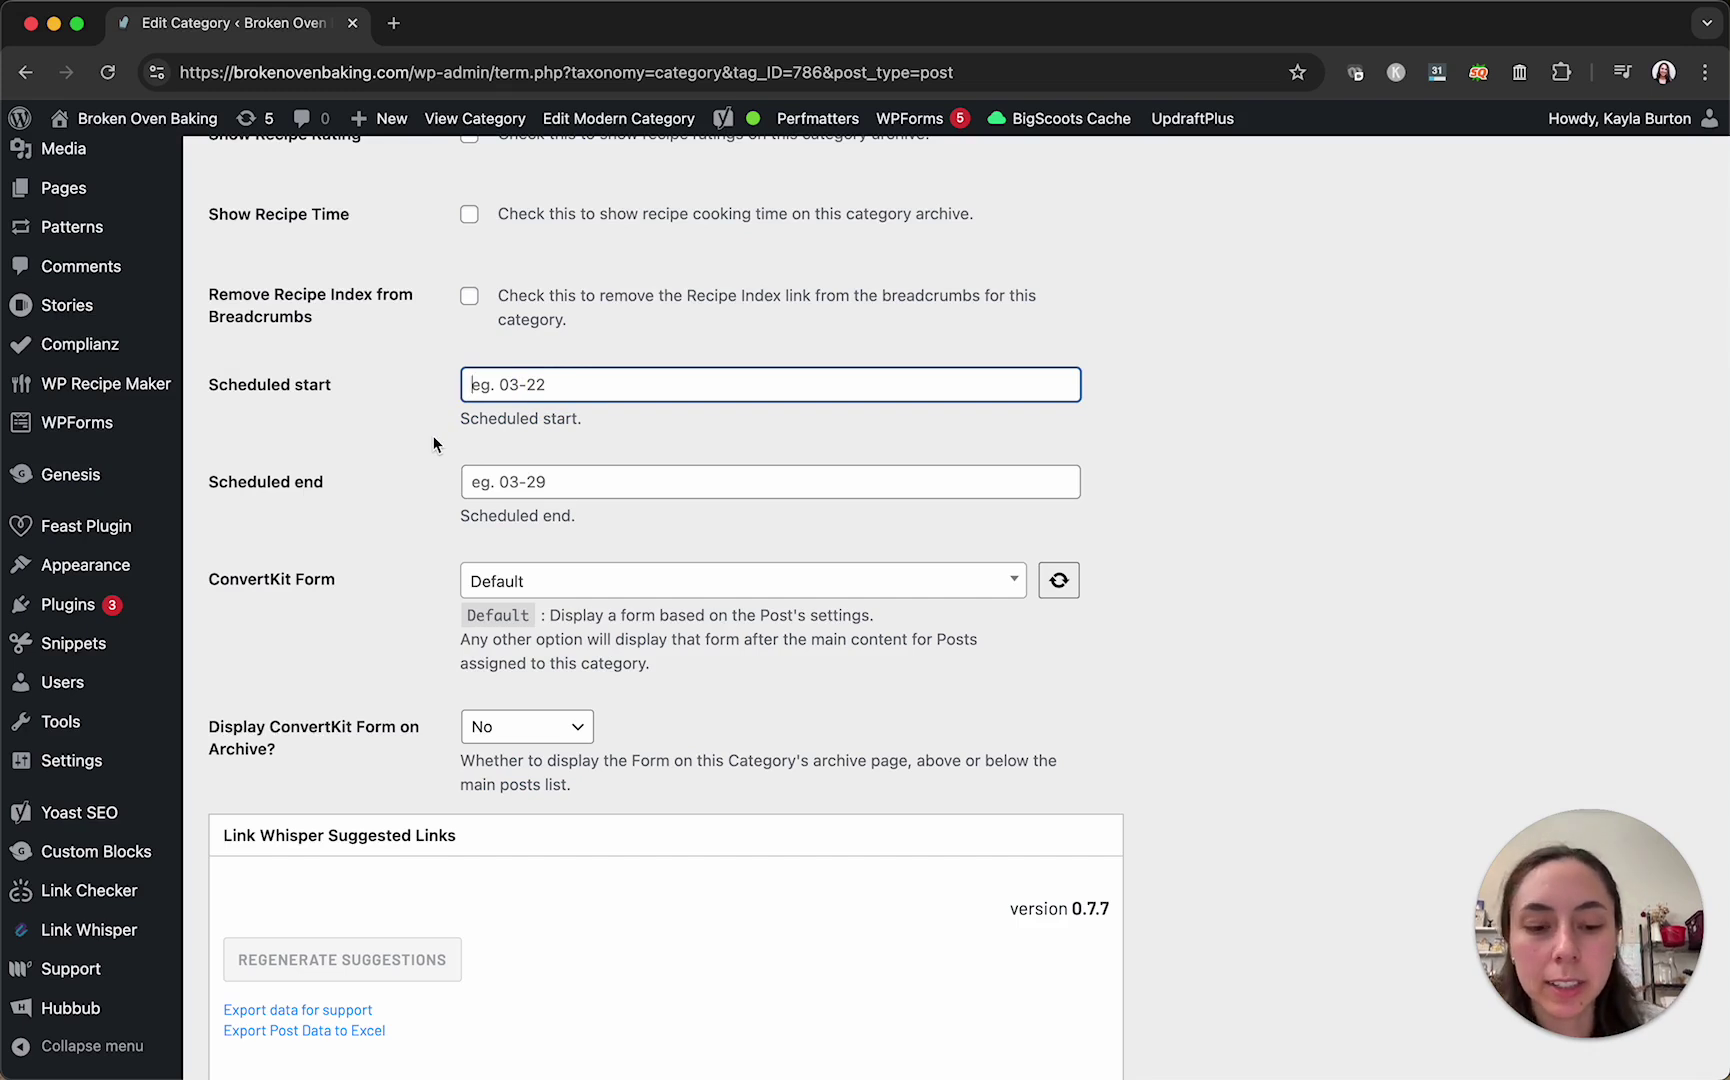
type("09-")
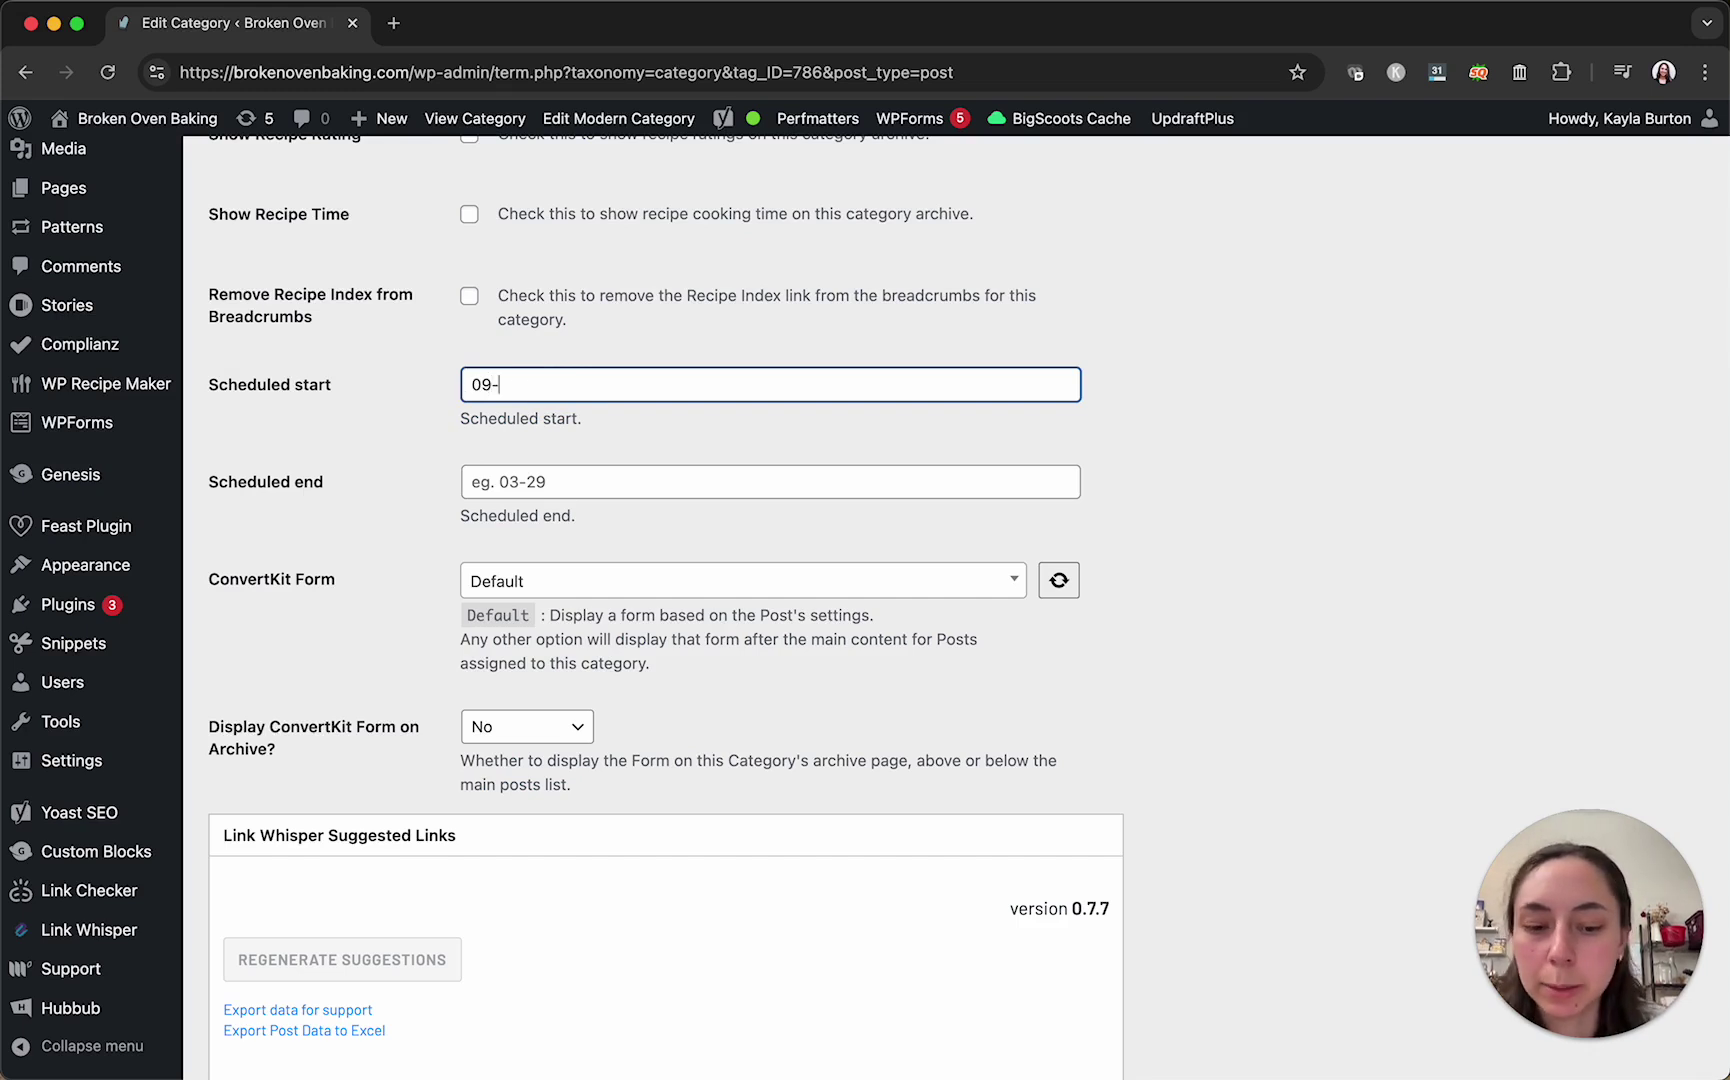
type("01")
left_click(535, 486)
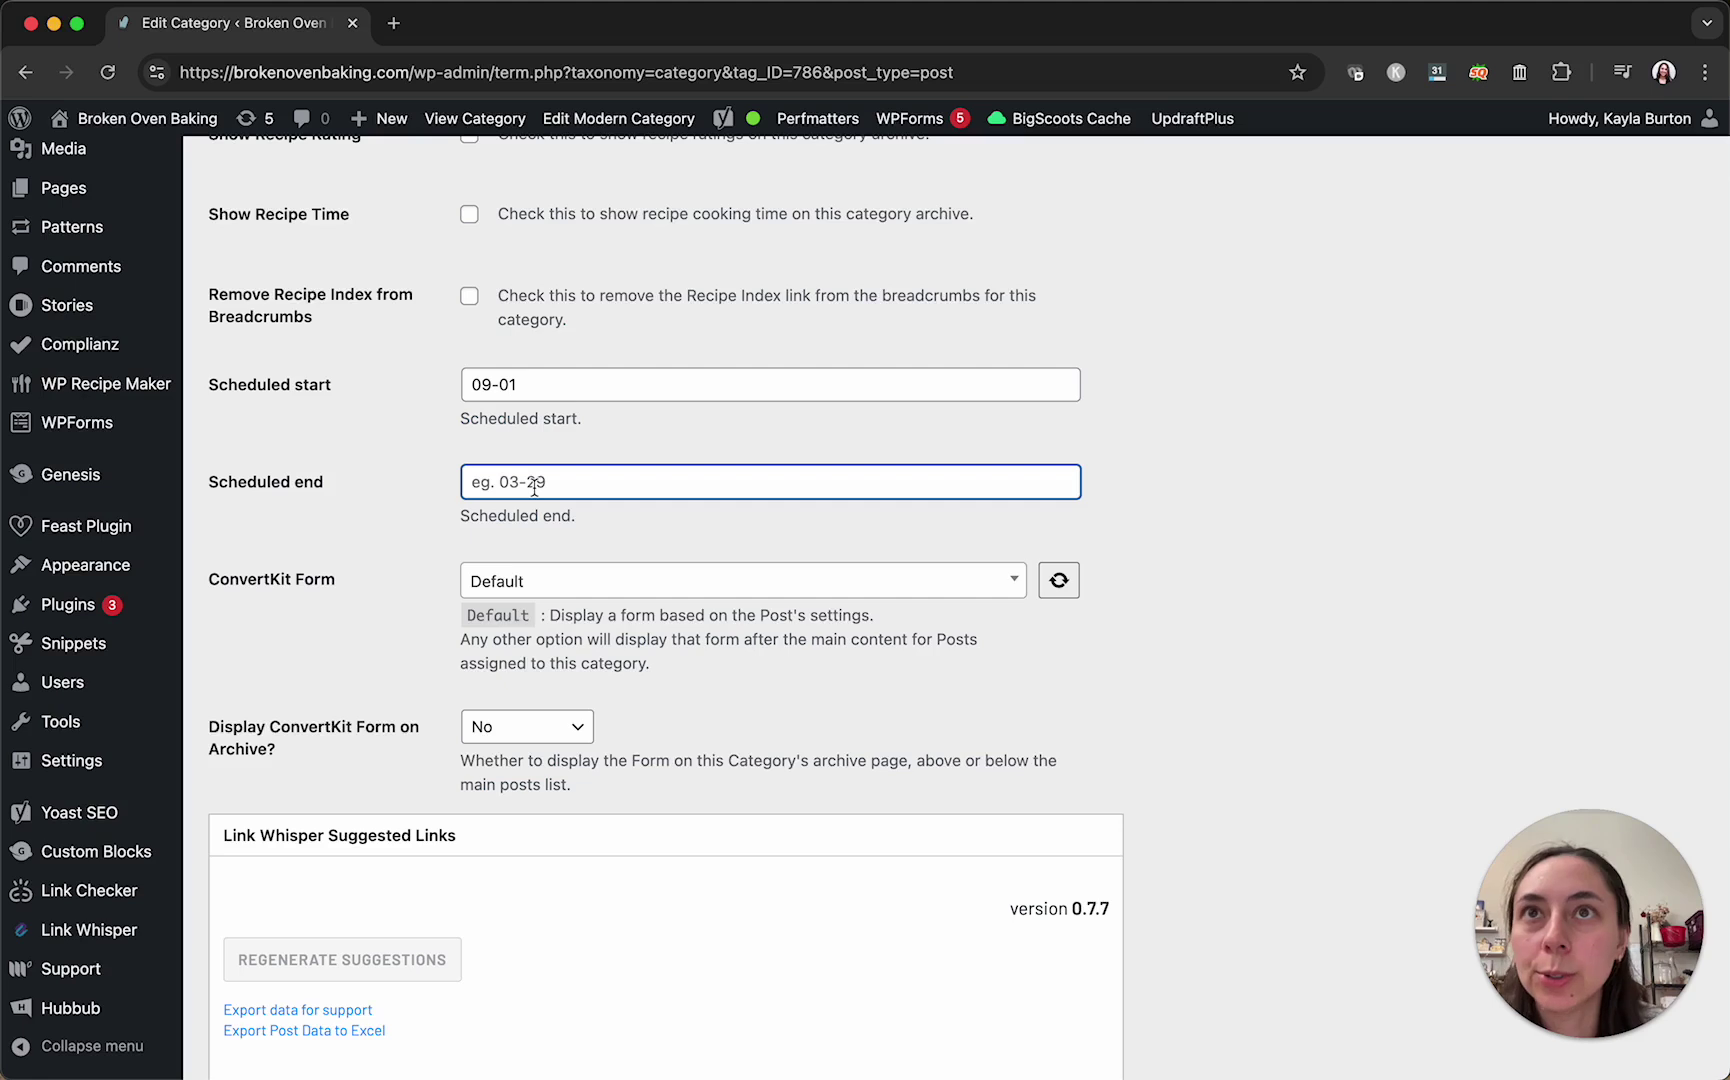
type("11-03")
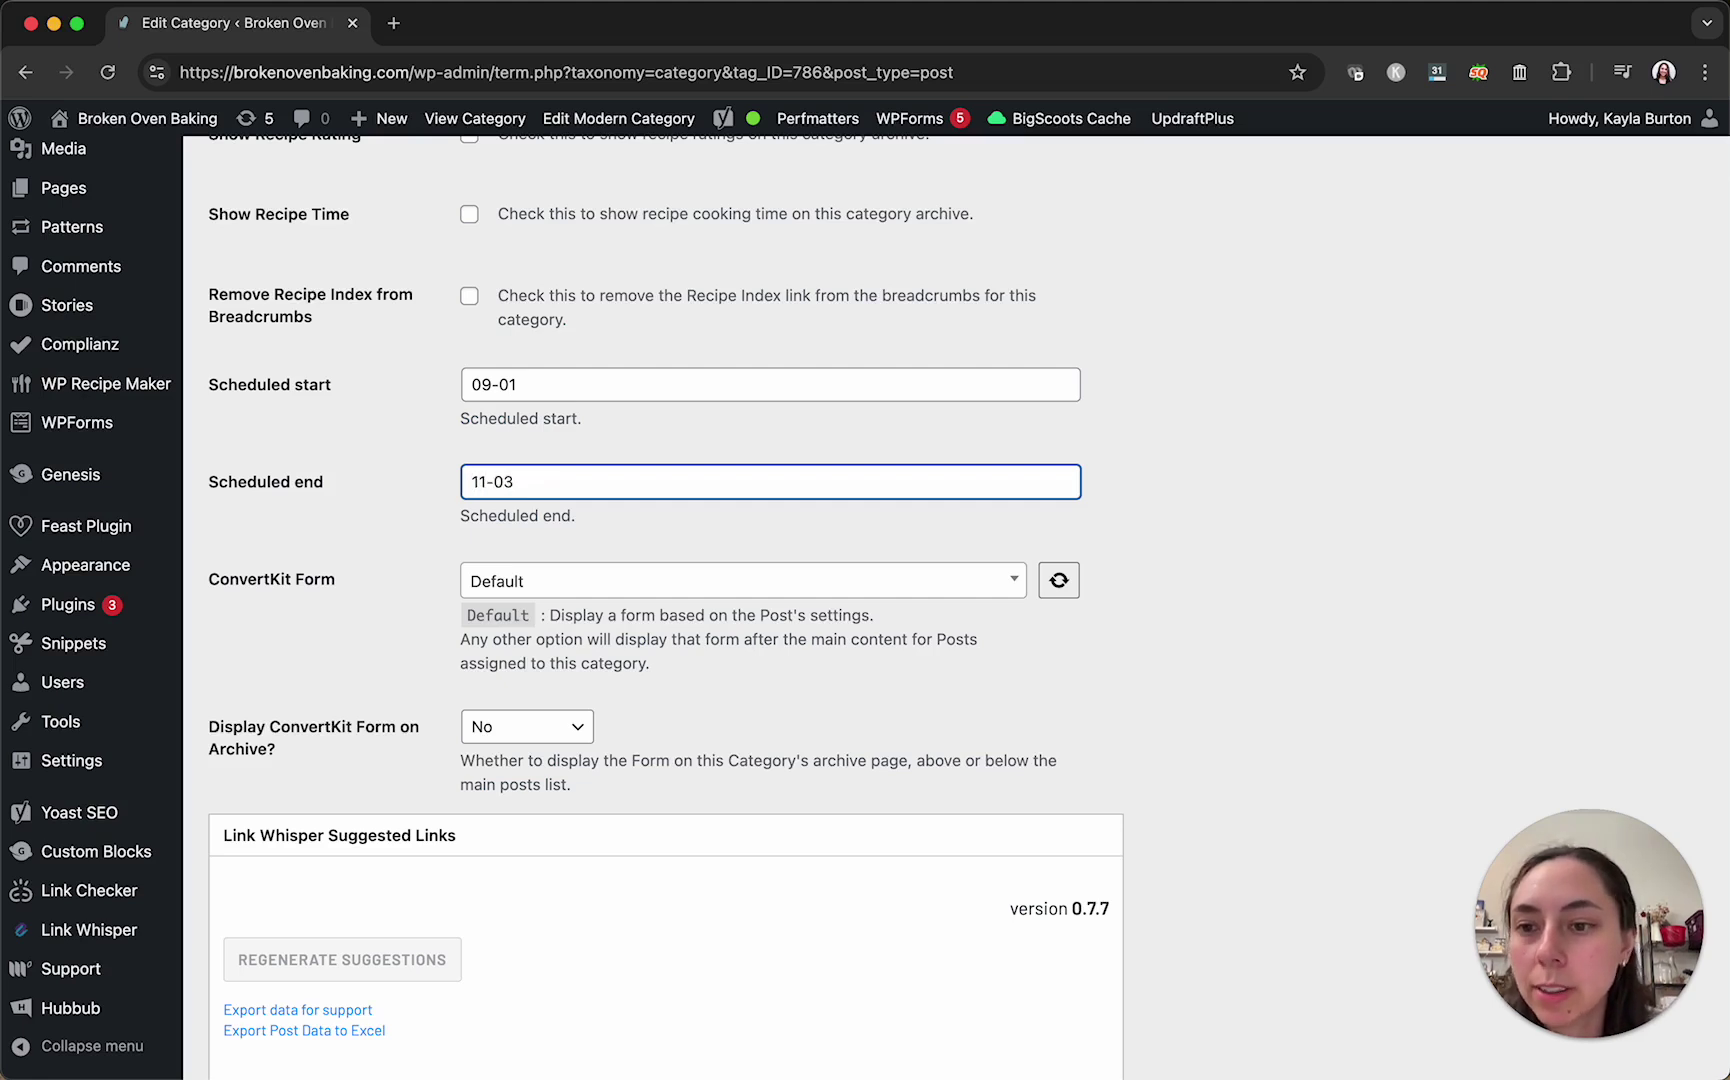
scroll(427, 516, "down", 20)
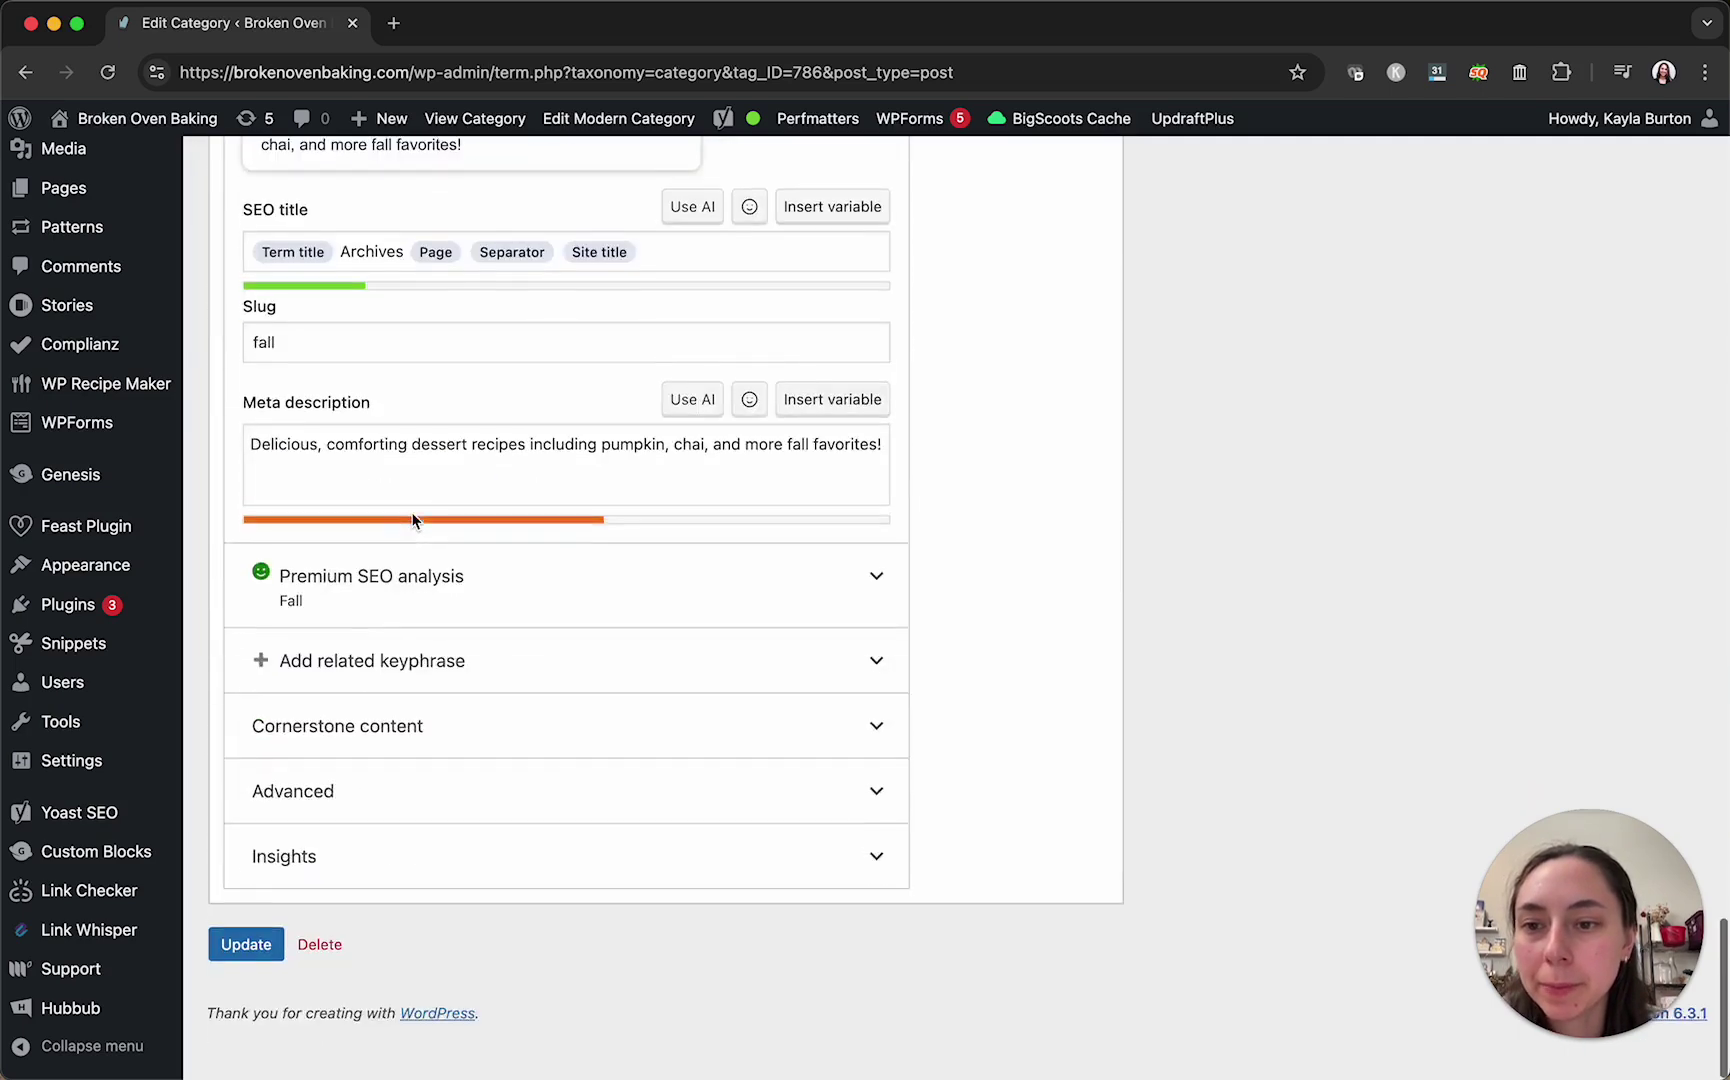
left_click(245, 990)
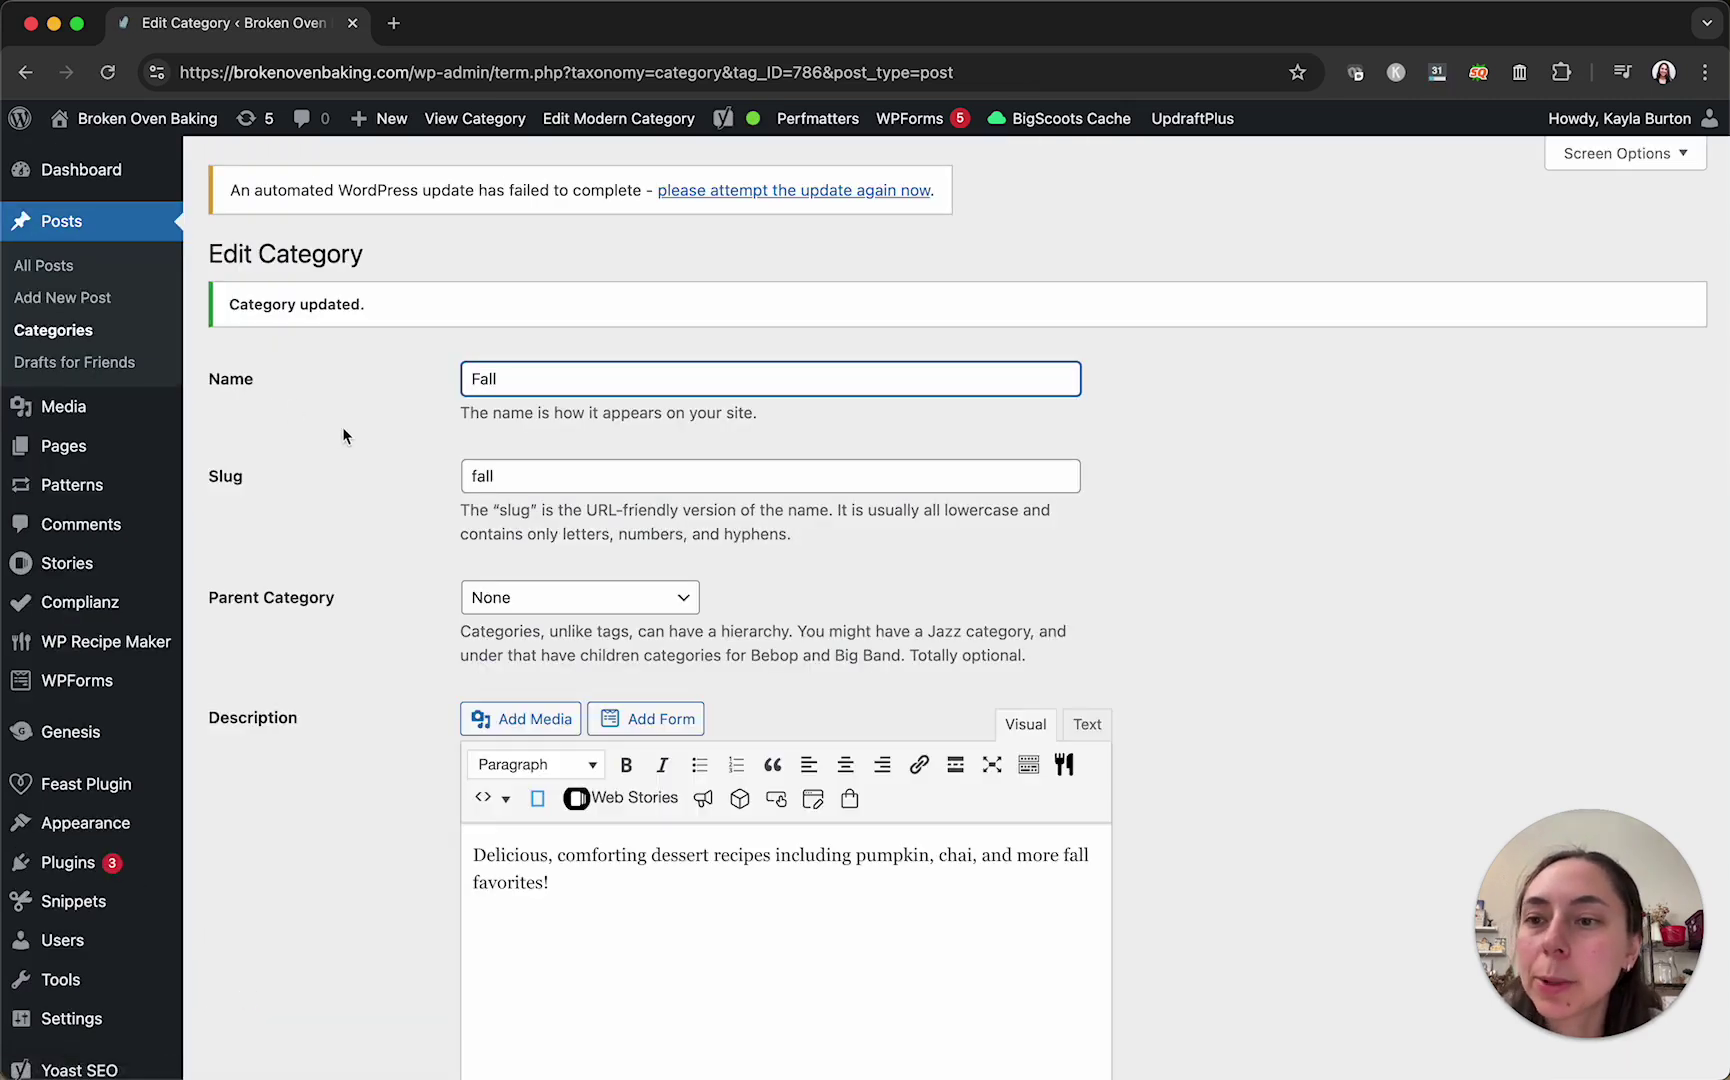
- Return to the live site's all-recipes page and open the Recipes page for editing
left_click(172, 124)
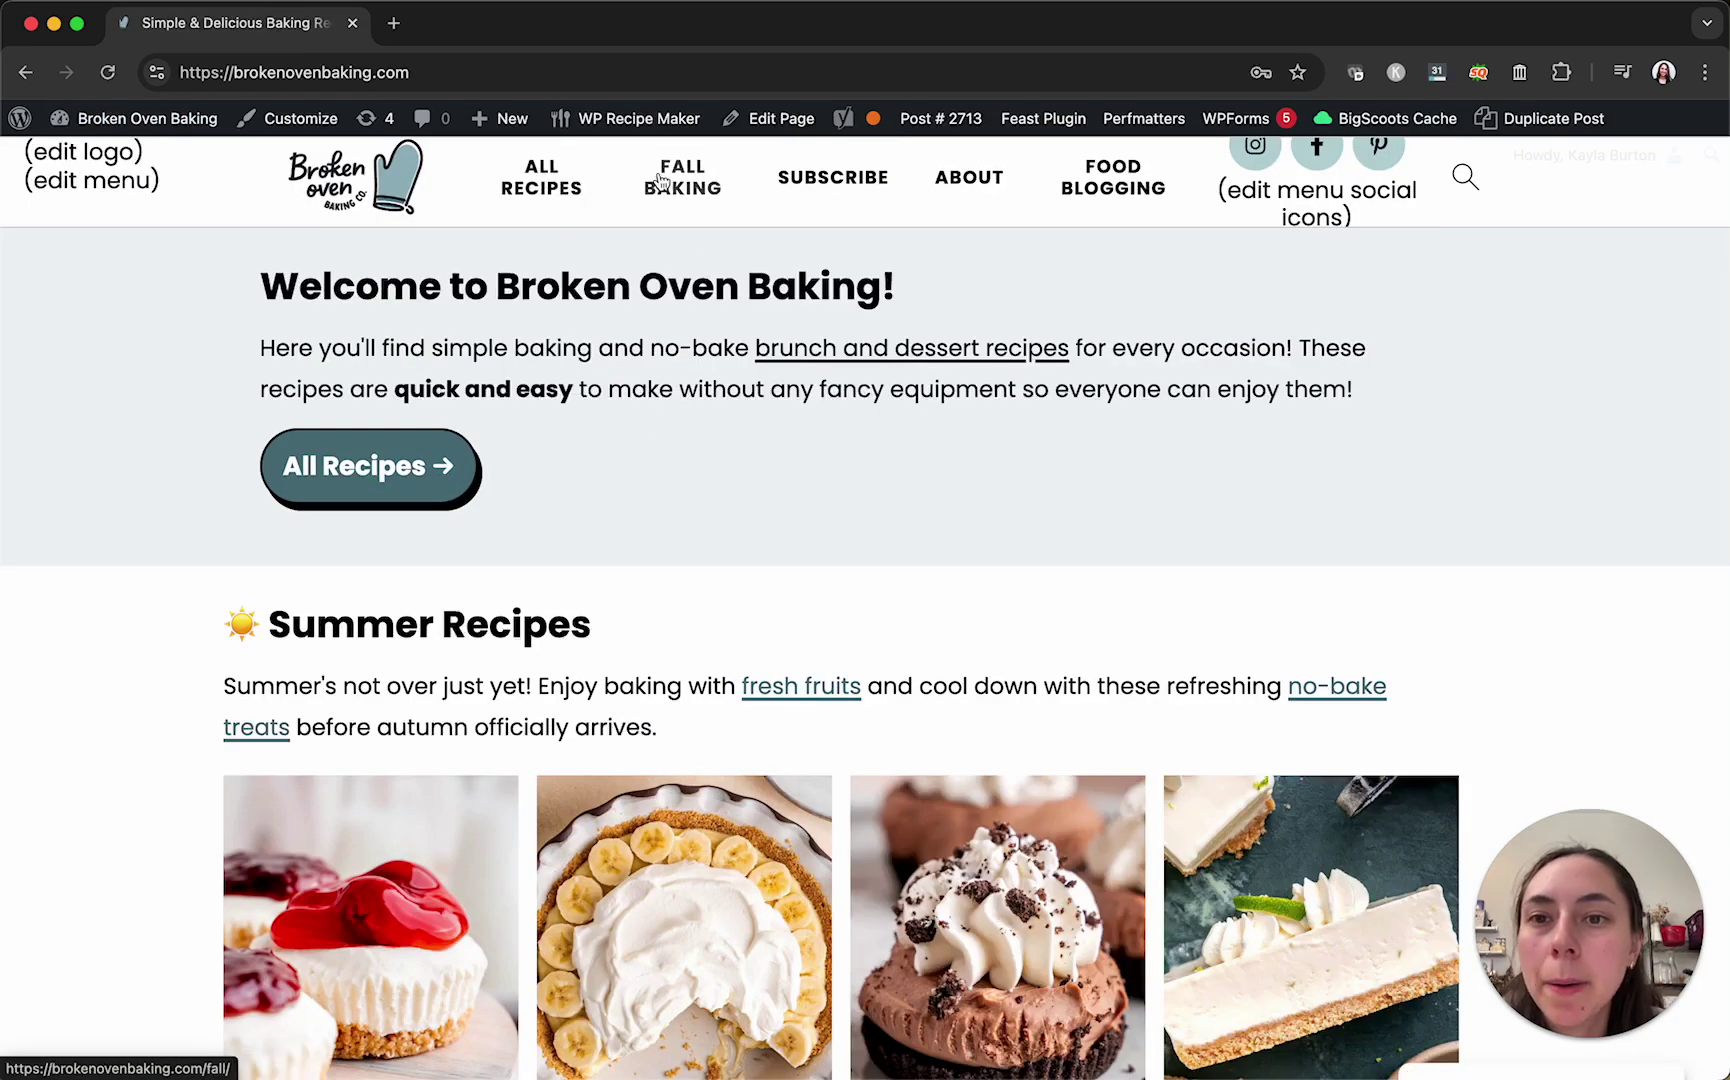
left_click(541, 183)
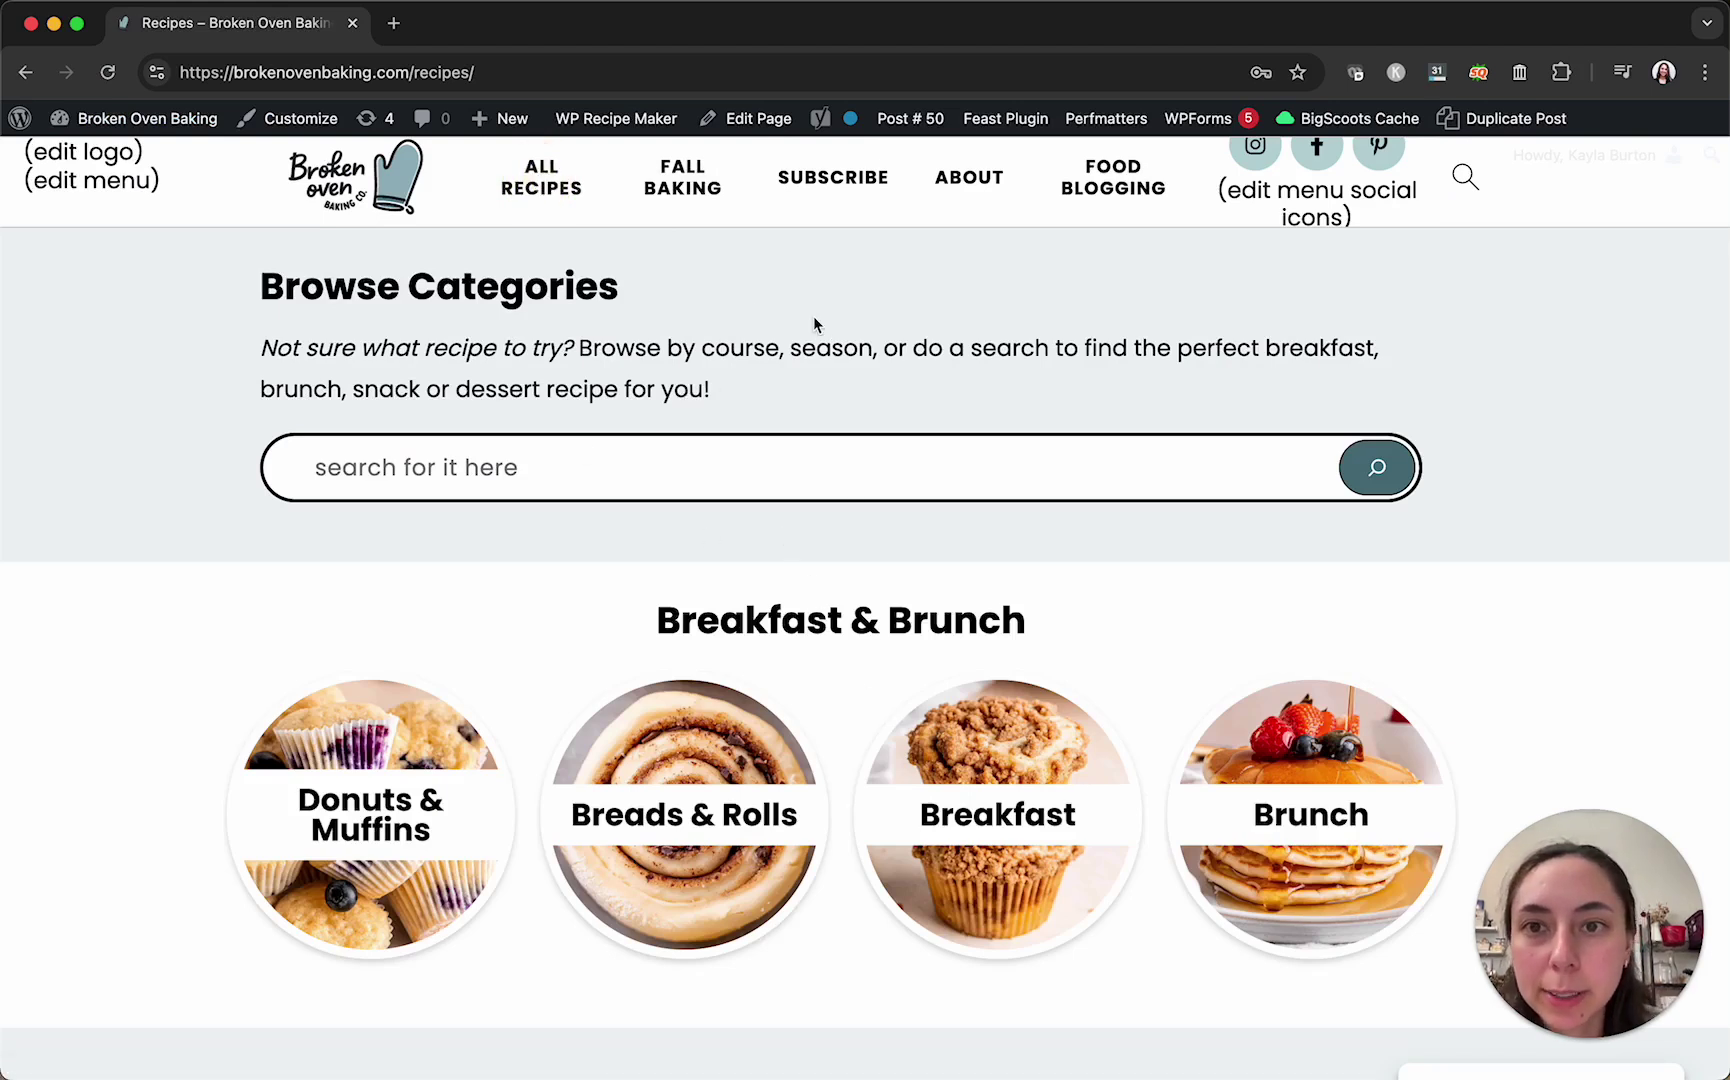
left_click(755, 120)
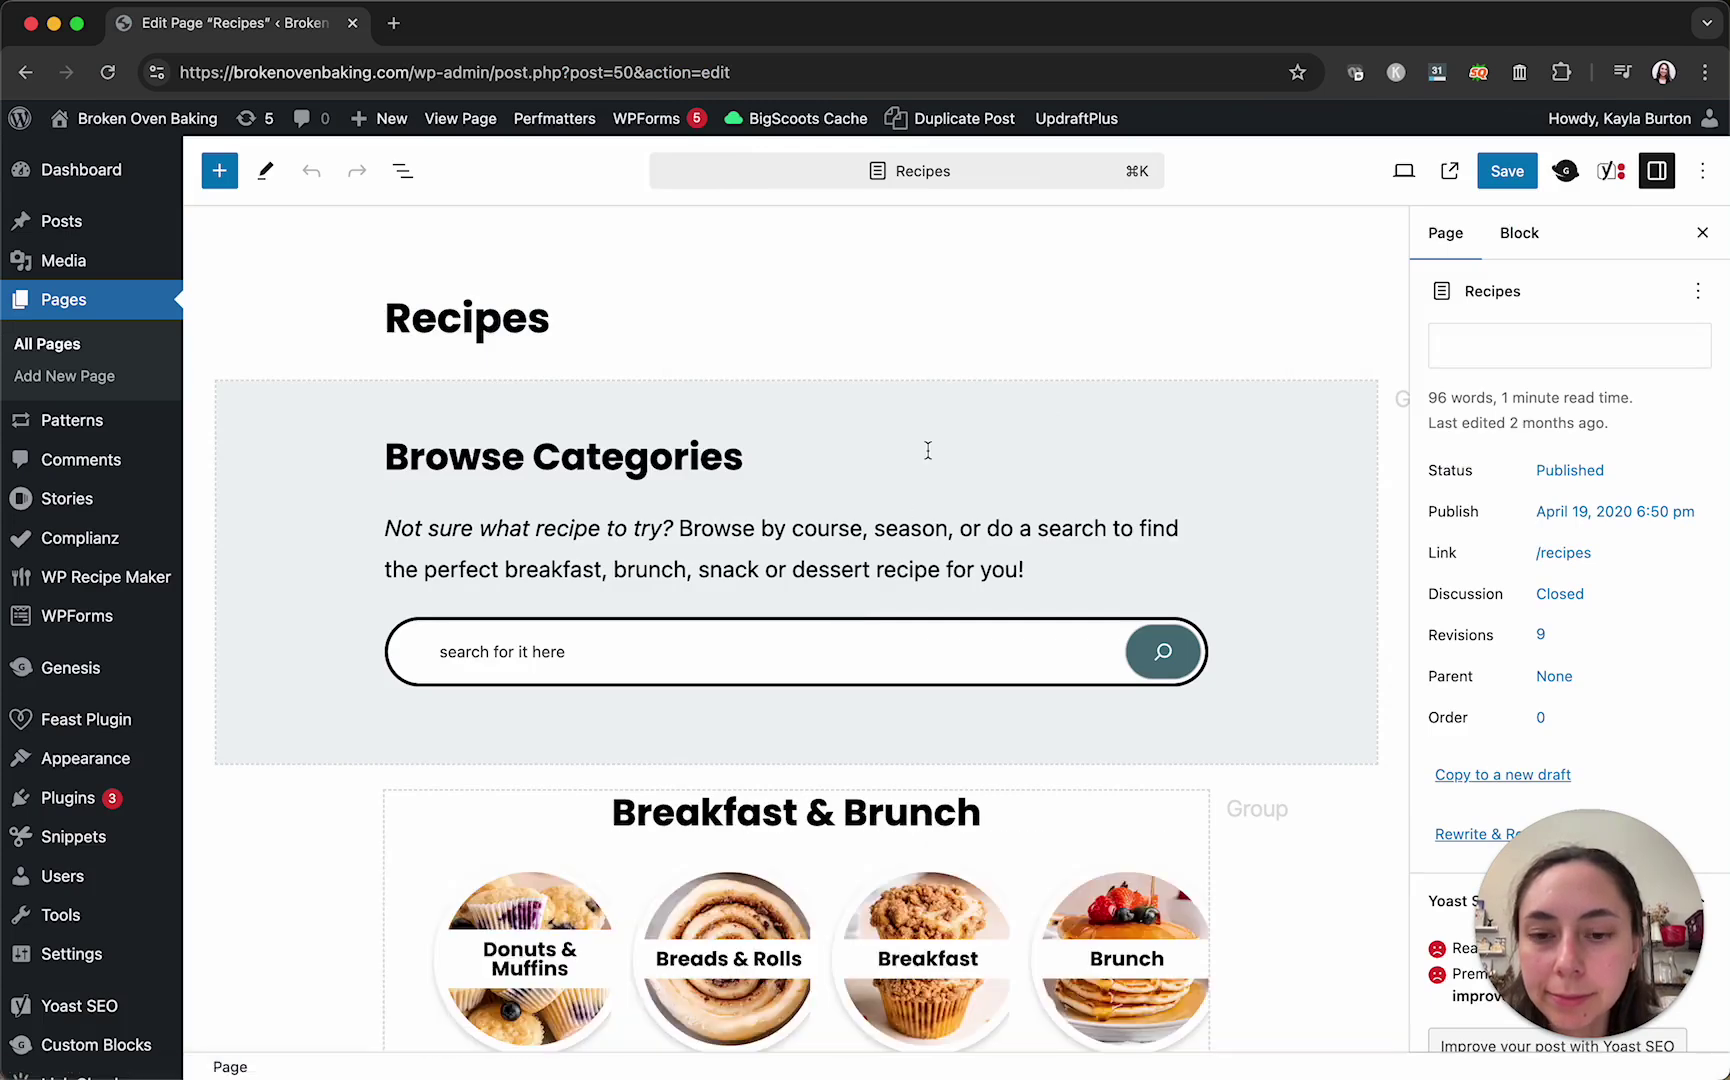
- Insert a Scheduled Categories block directly above the Seasonal group on the Recipes page
scroll(928, 451, "down", 5)
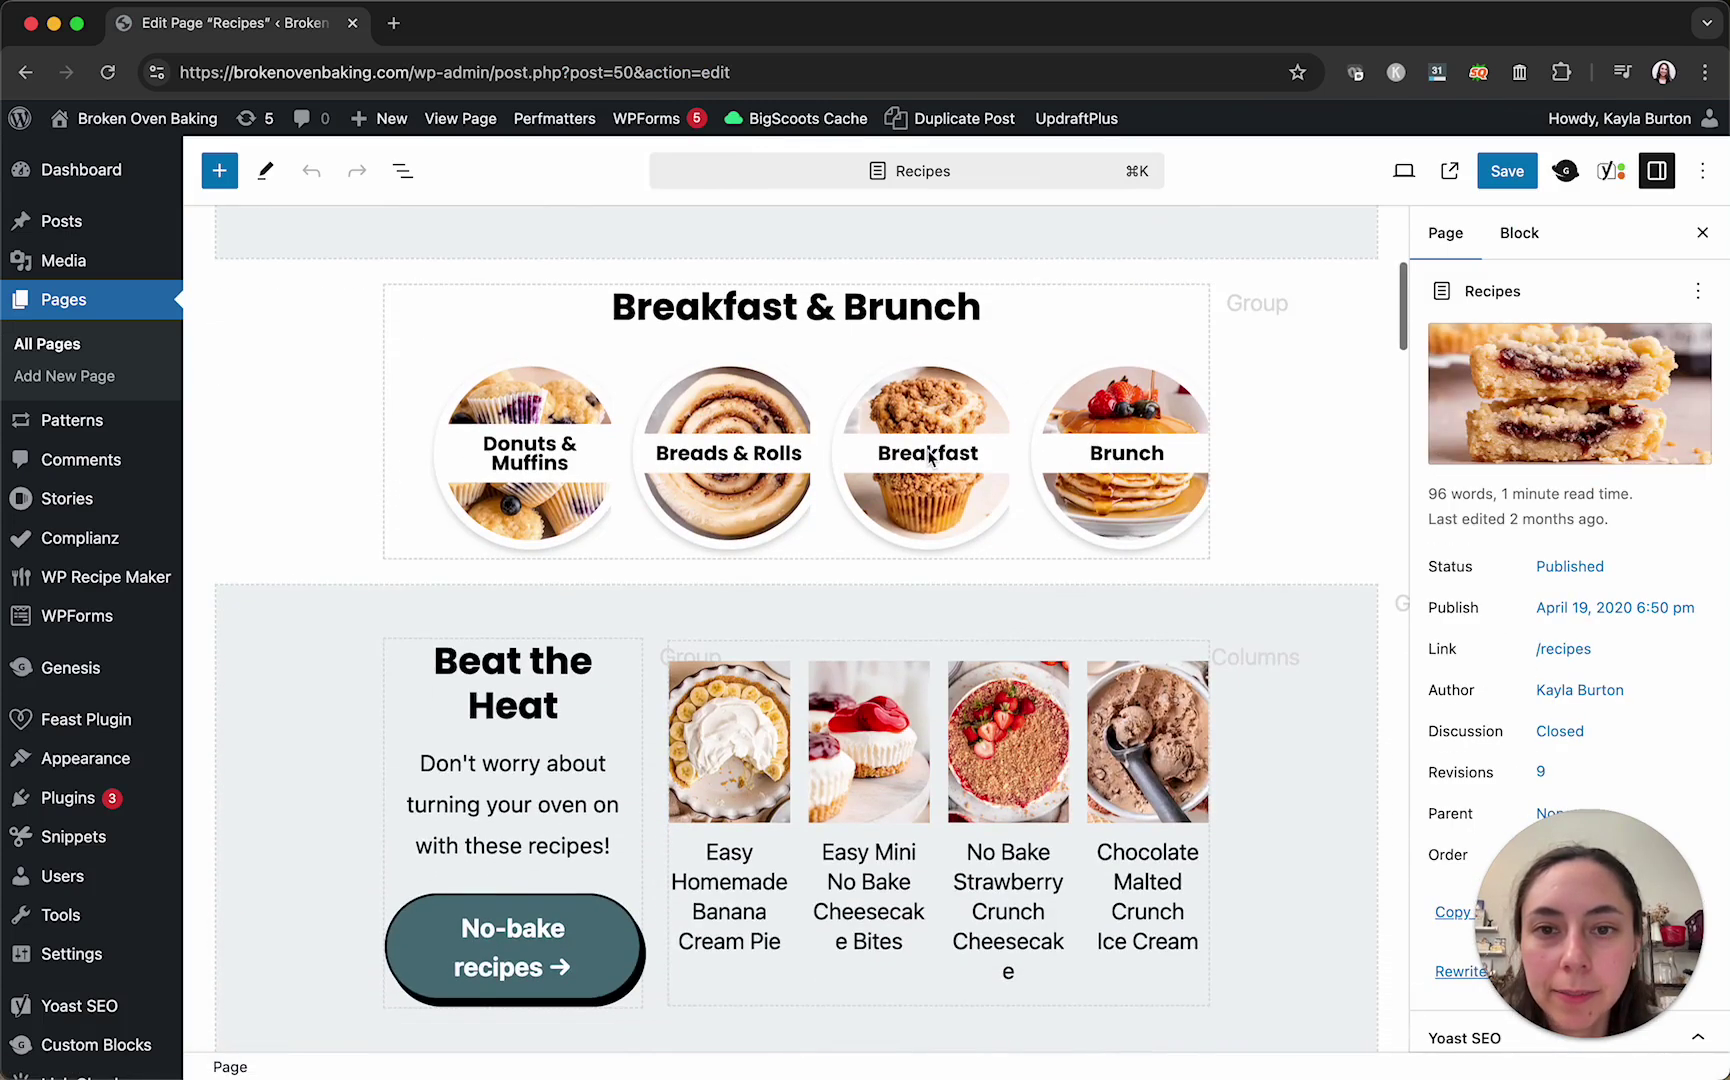
scroll(928, 457, "down", 6)
scroll(928, 457, "down", 10)
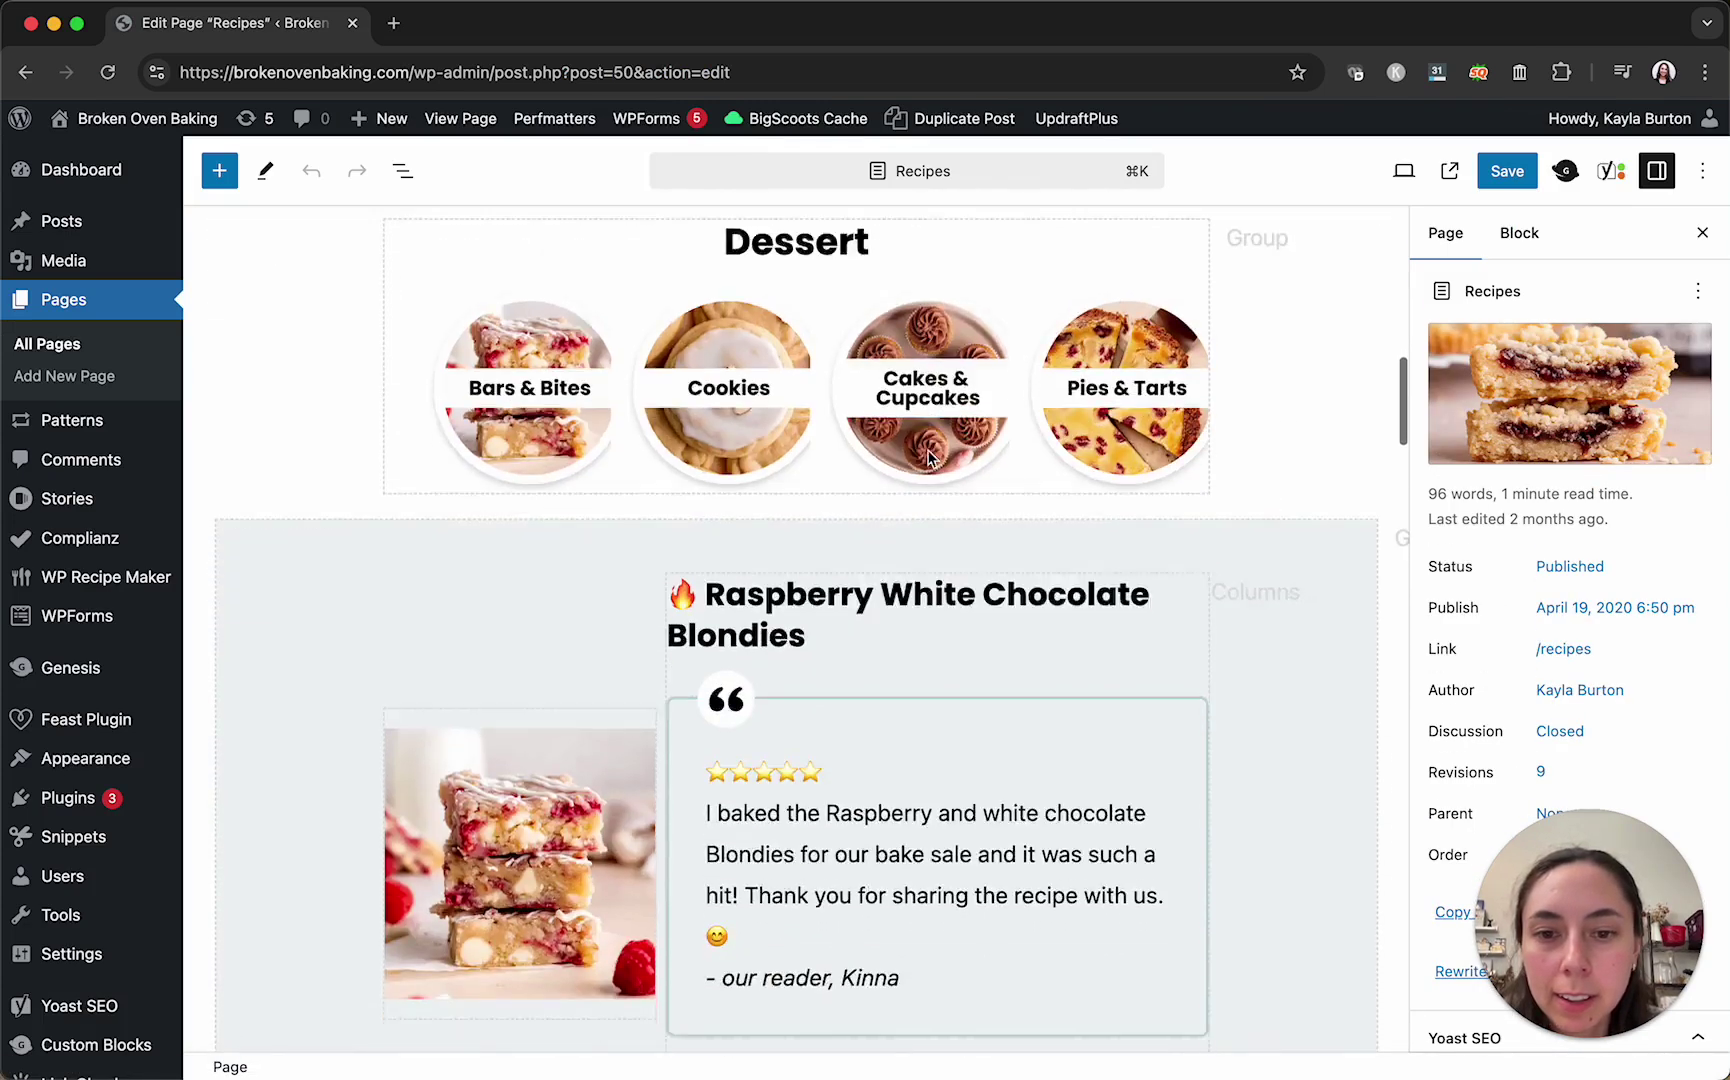
scroll(928, 457, "down", 2)
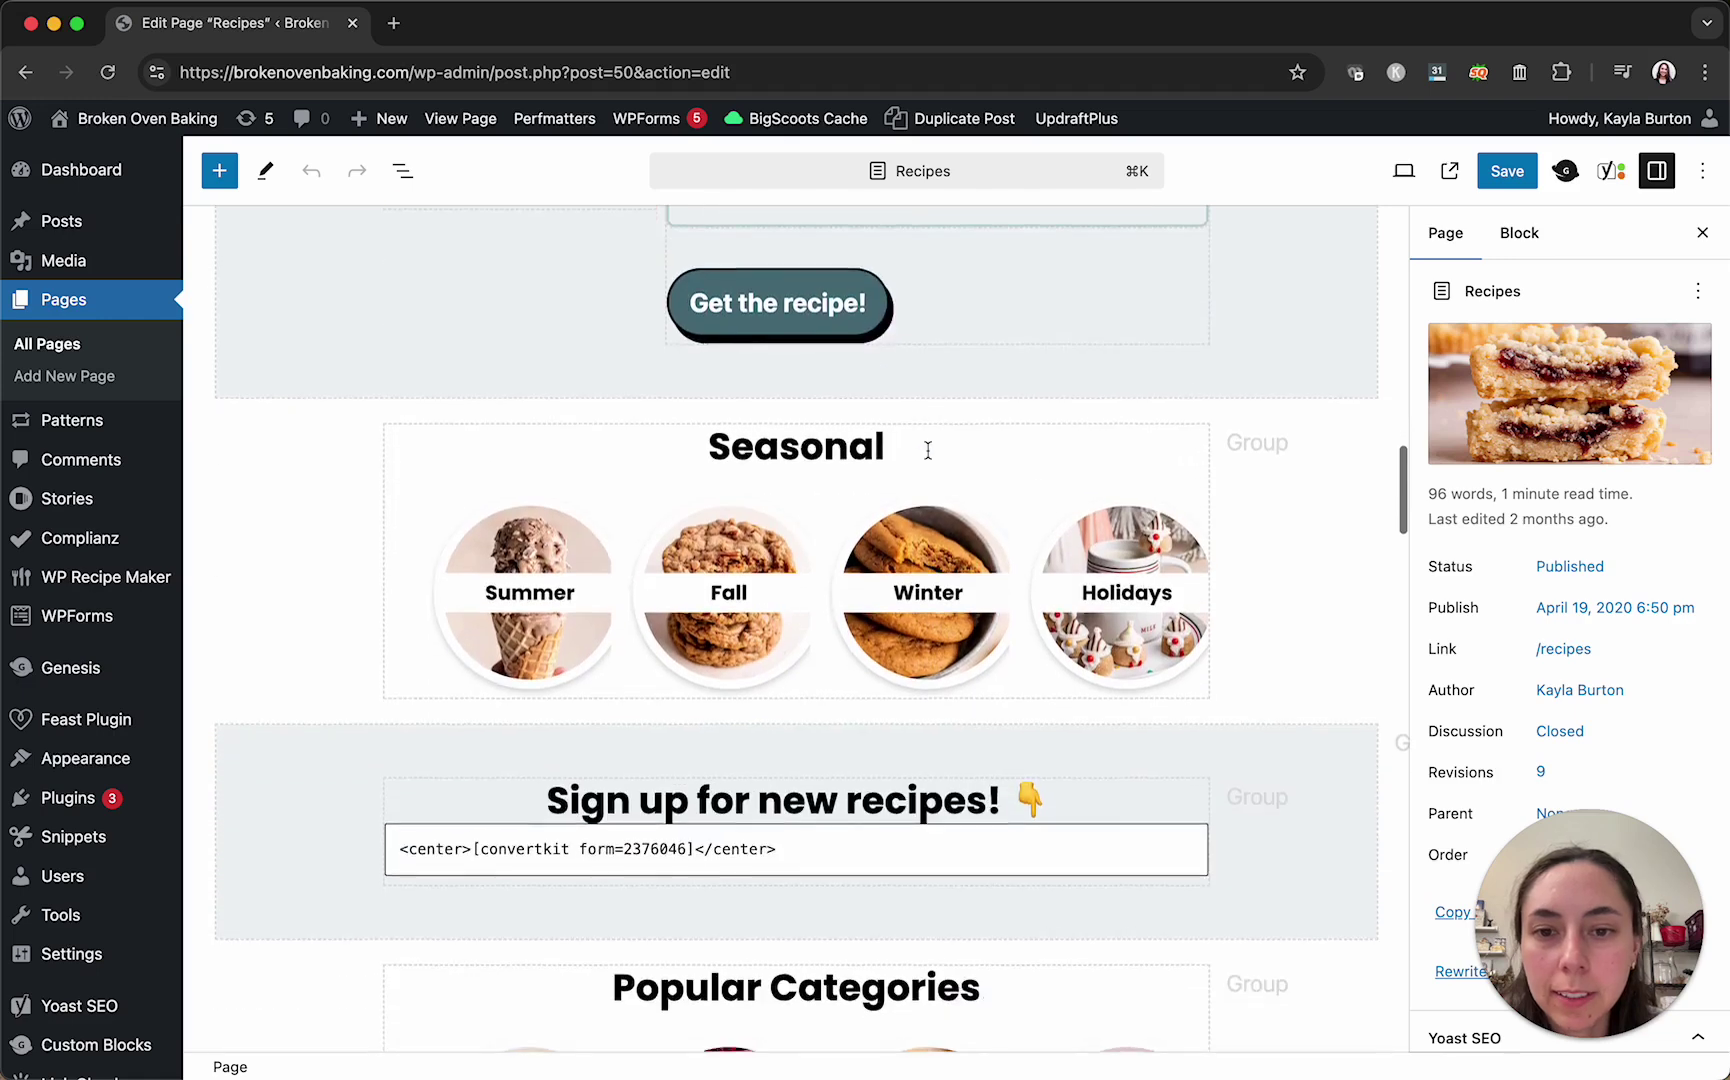
scroll(928, 457, "up", 1)
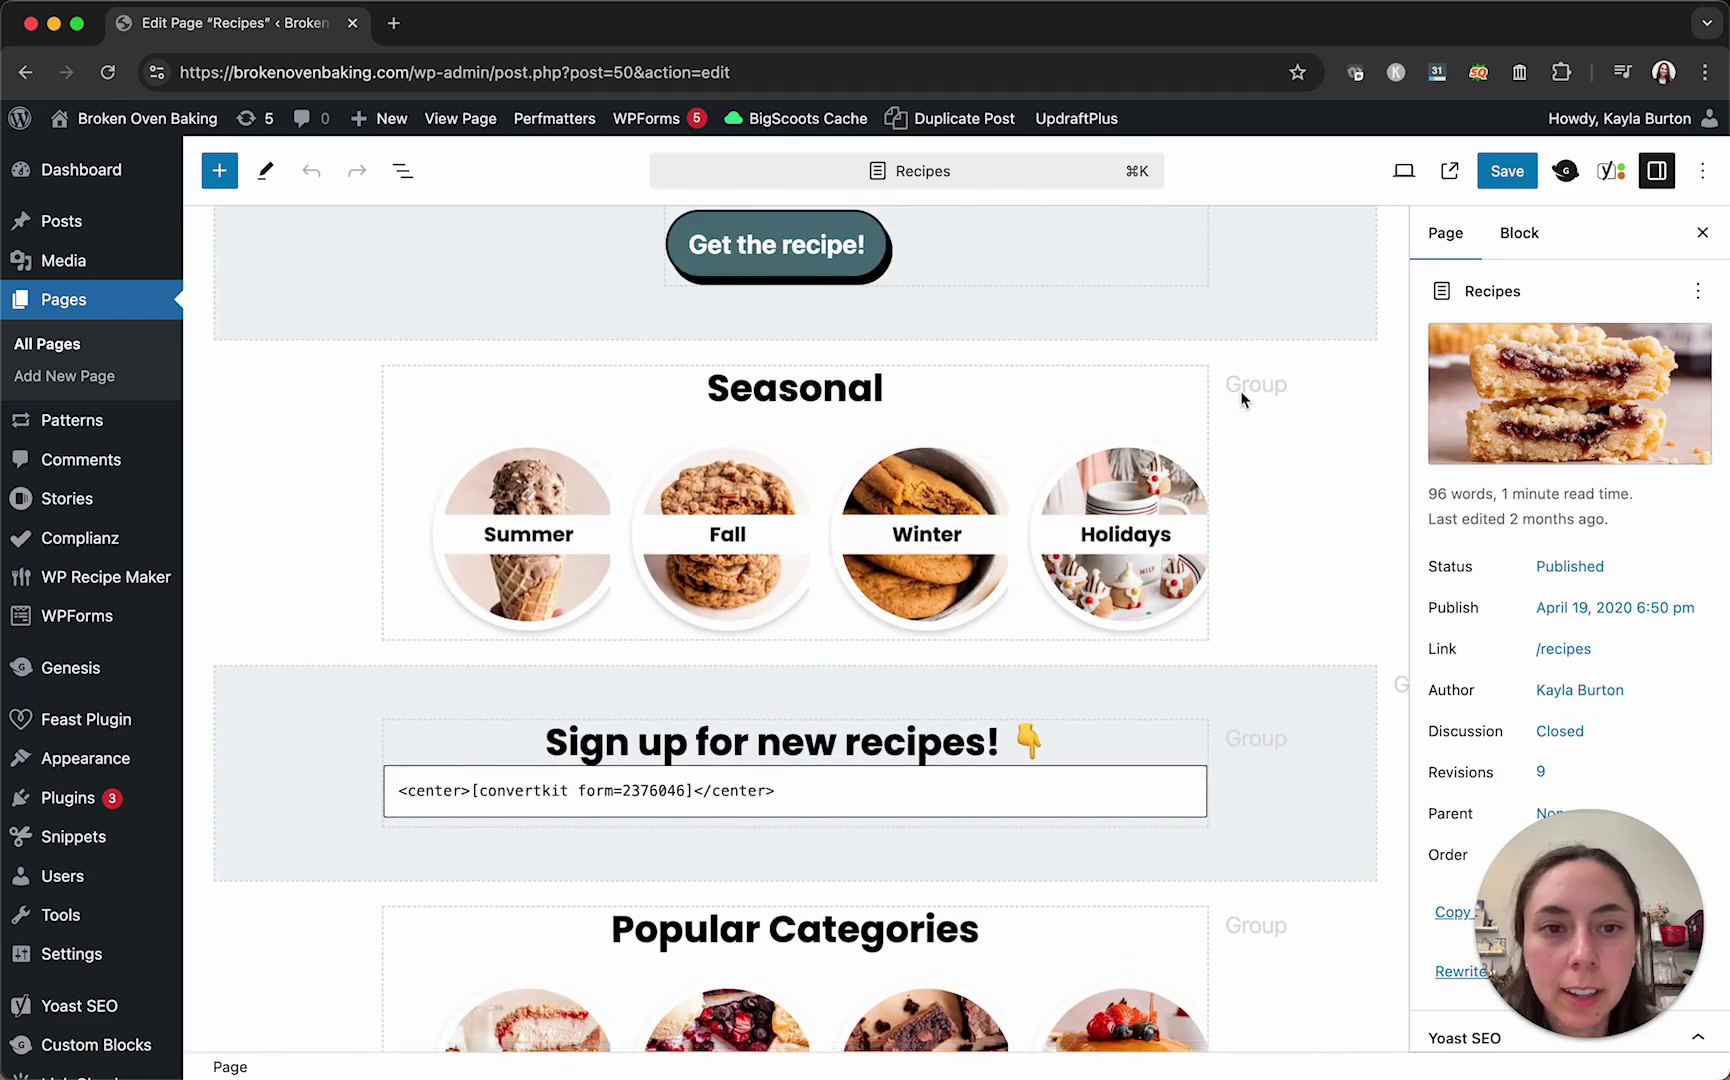
scroll(1191, 393, "up", 1)
scroll(1149, 470, "up", 1)
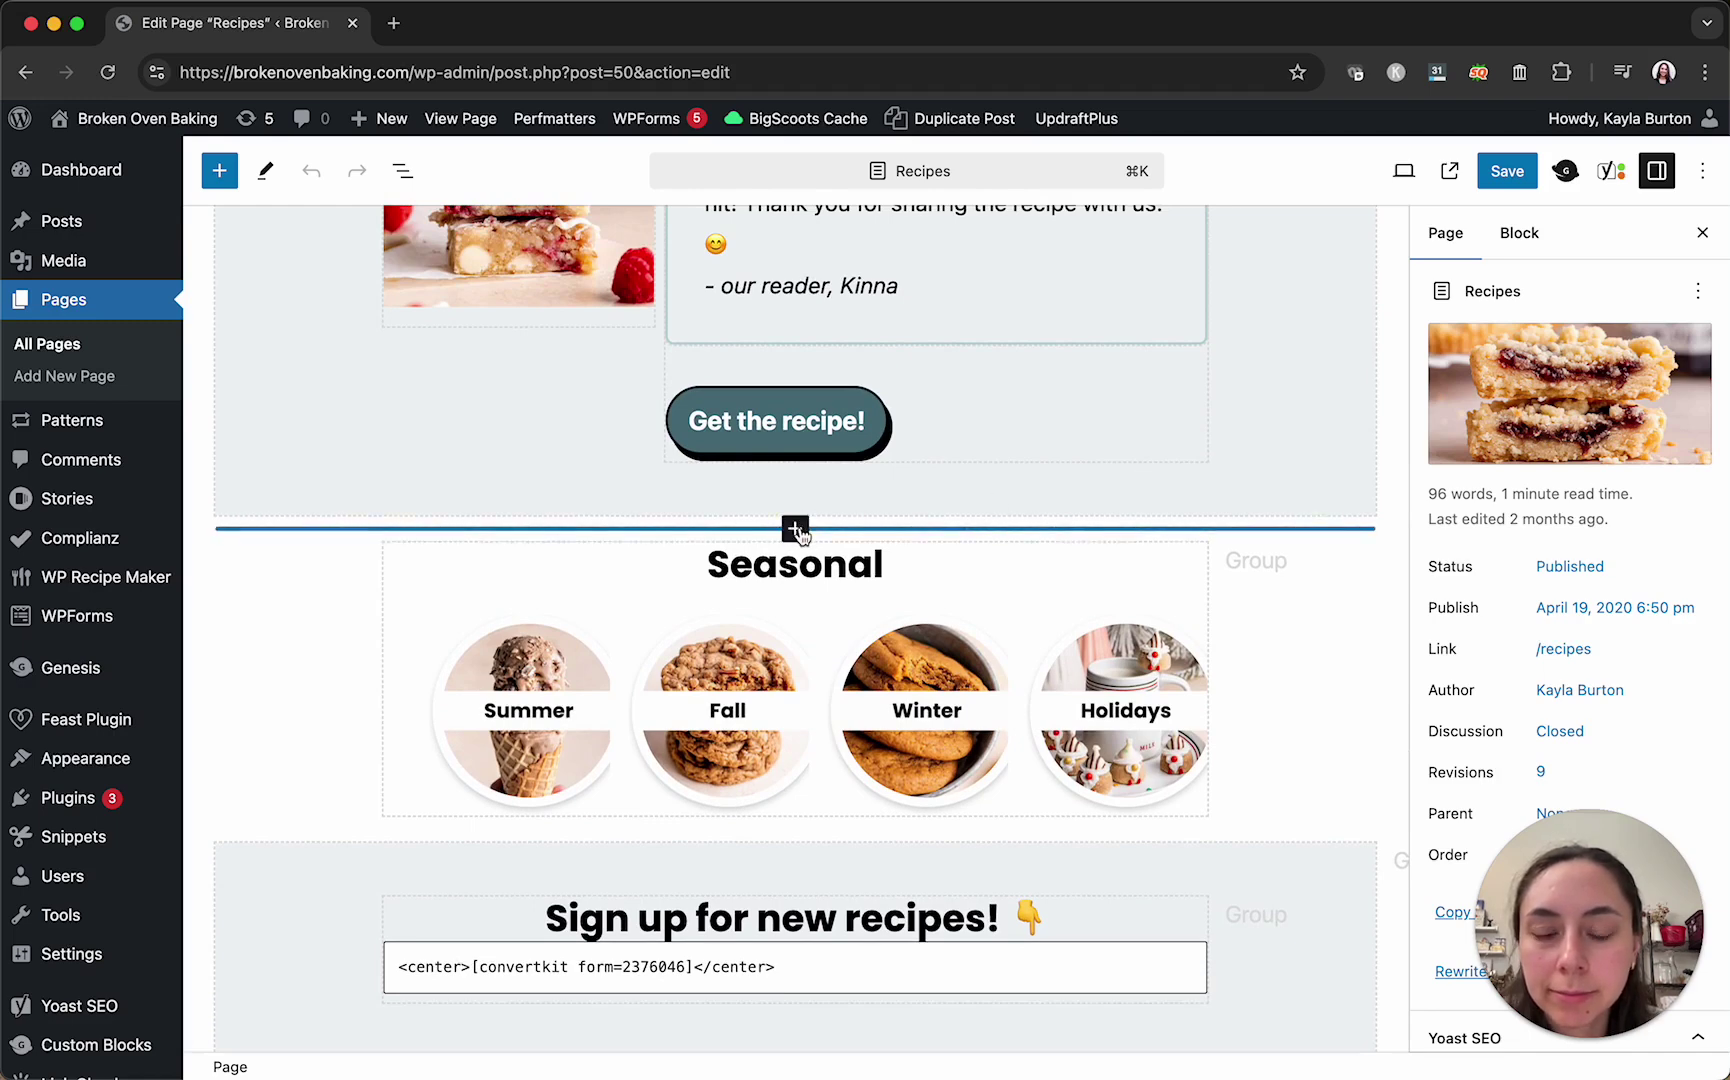
left_click(795, 530)
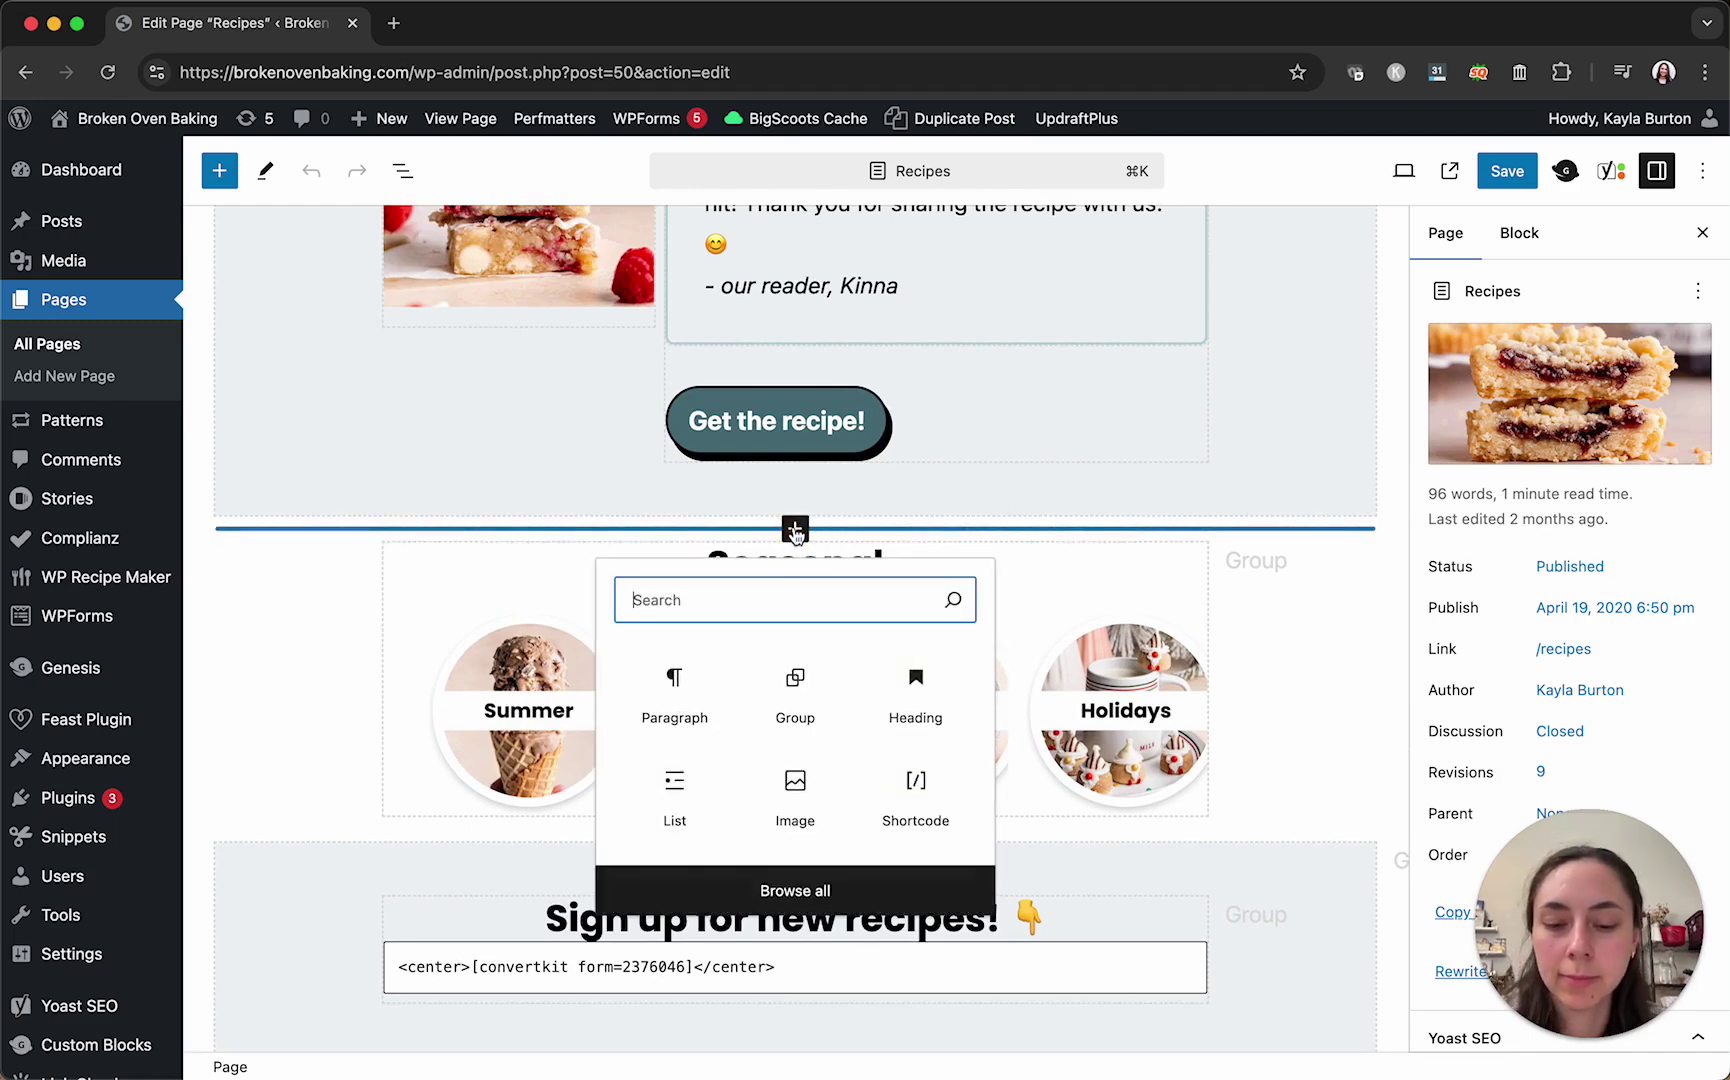
type("schedule")
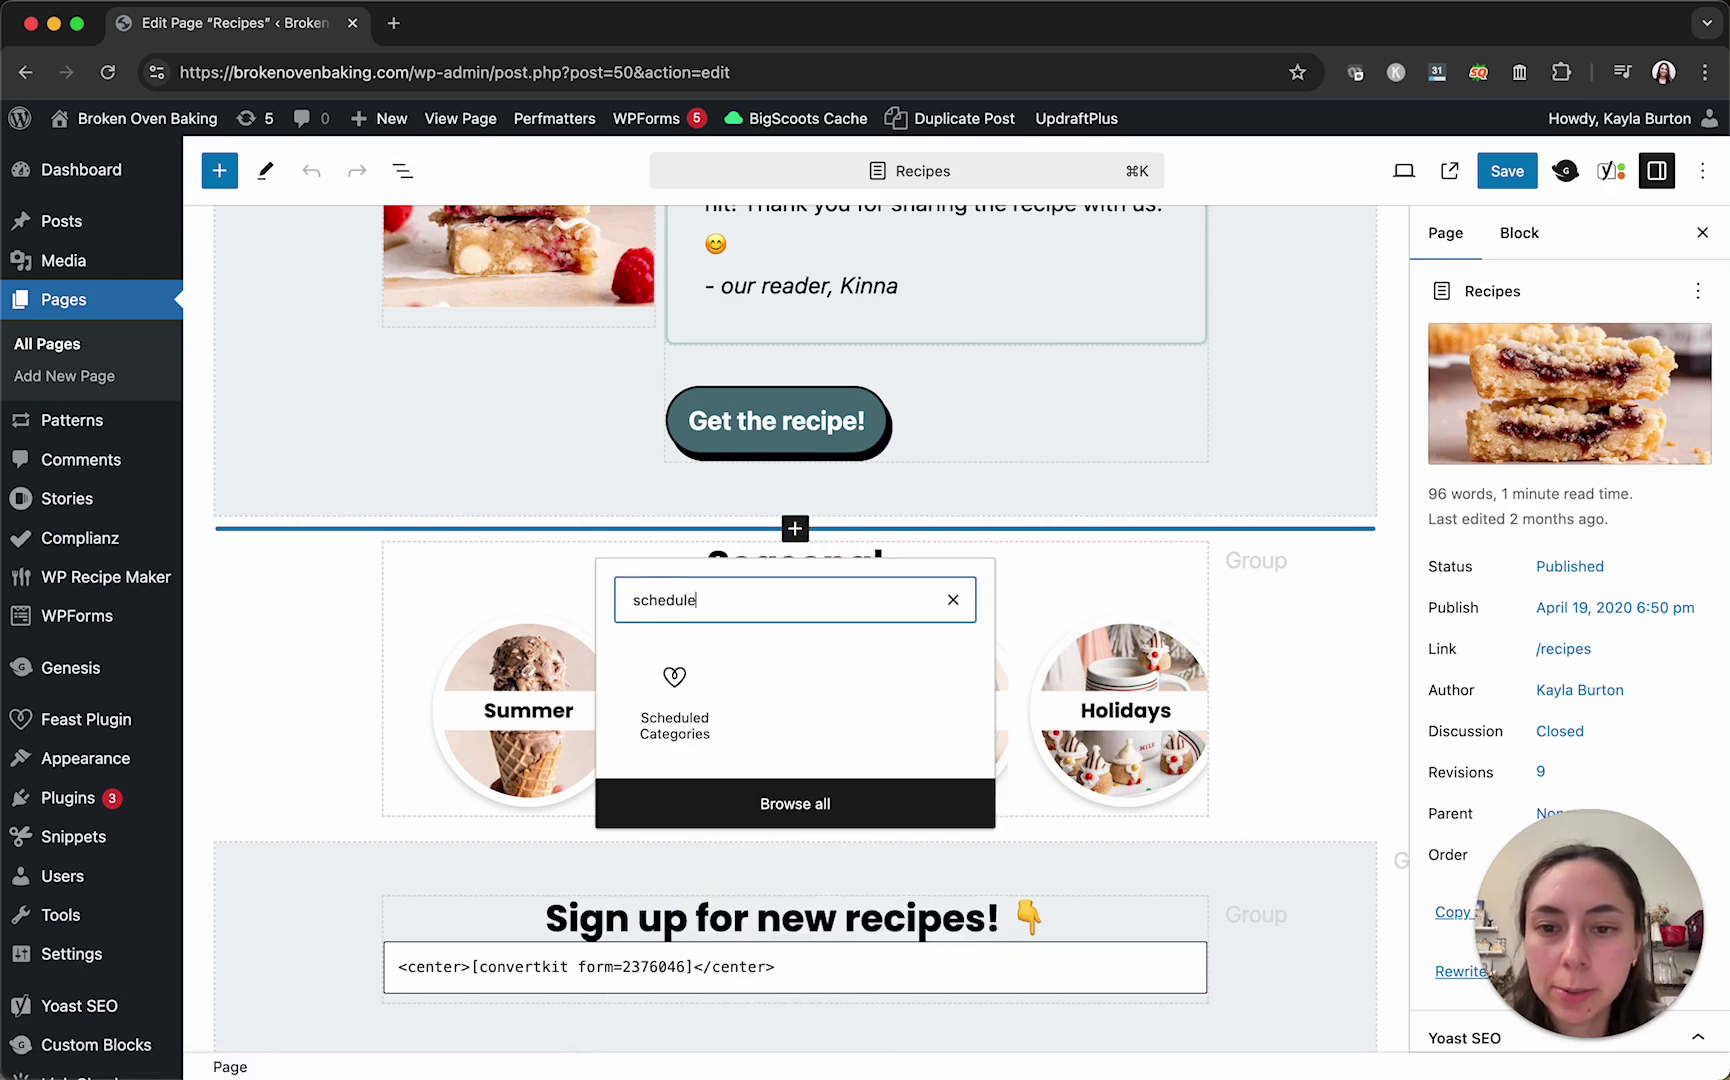
left_click(683, 685)
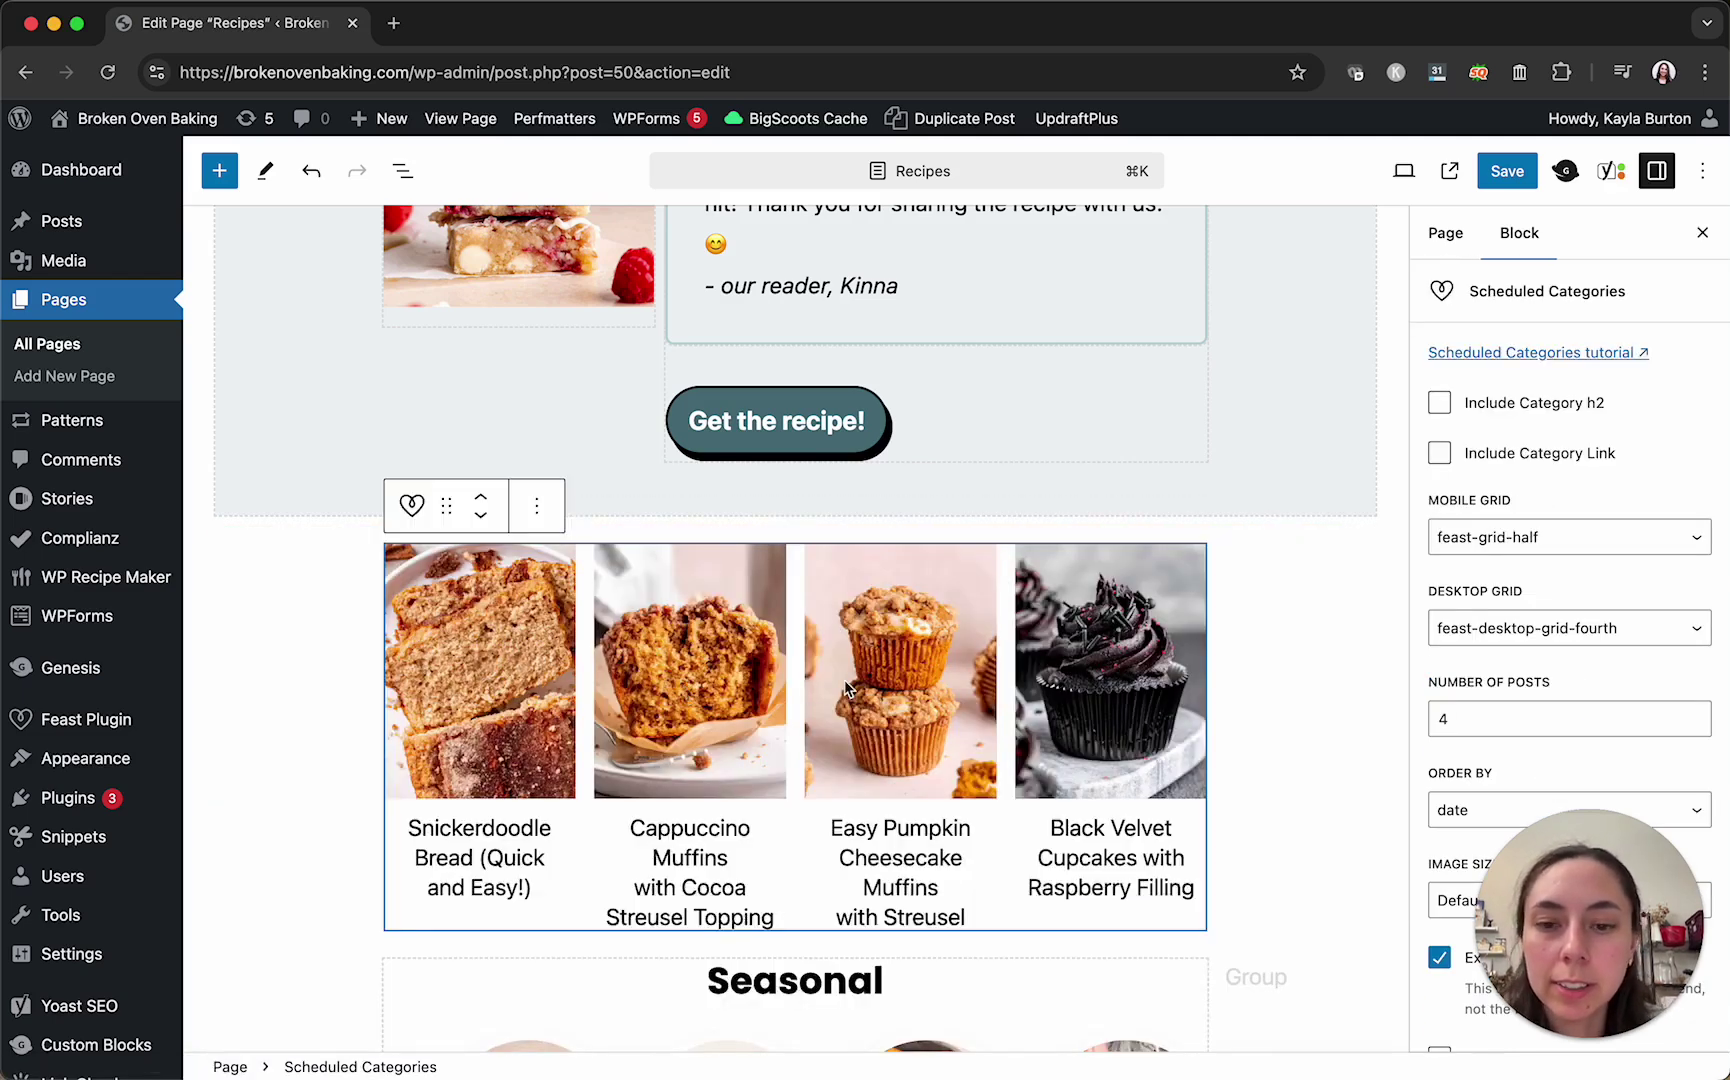
- Insert a second Scheduled Categories block below the first one, and delete this duplicate
key("Return")
type("/sched")
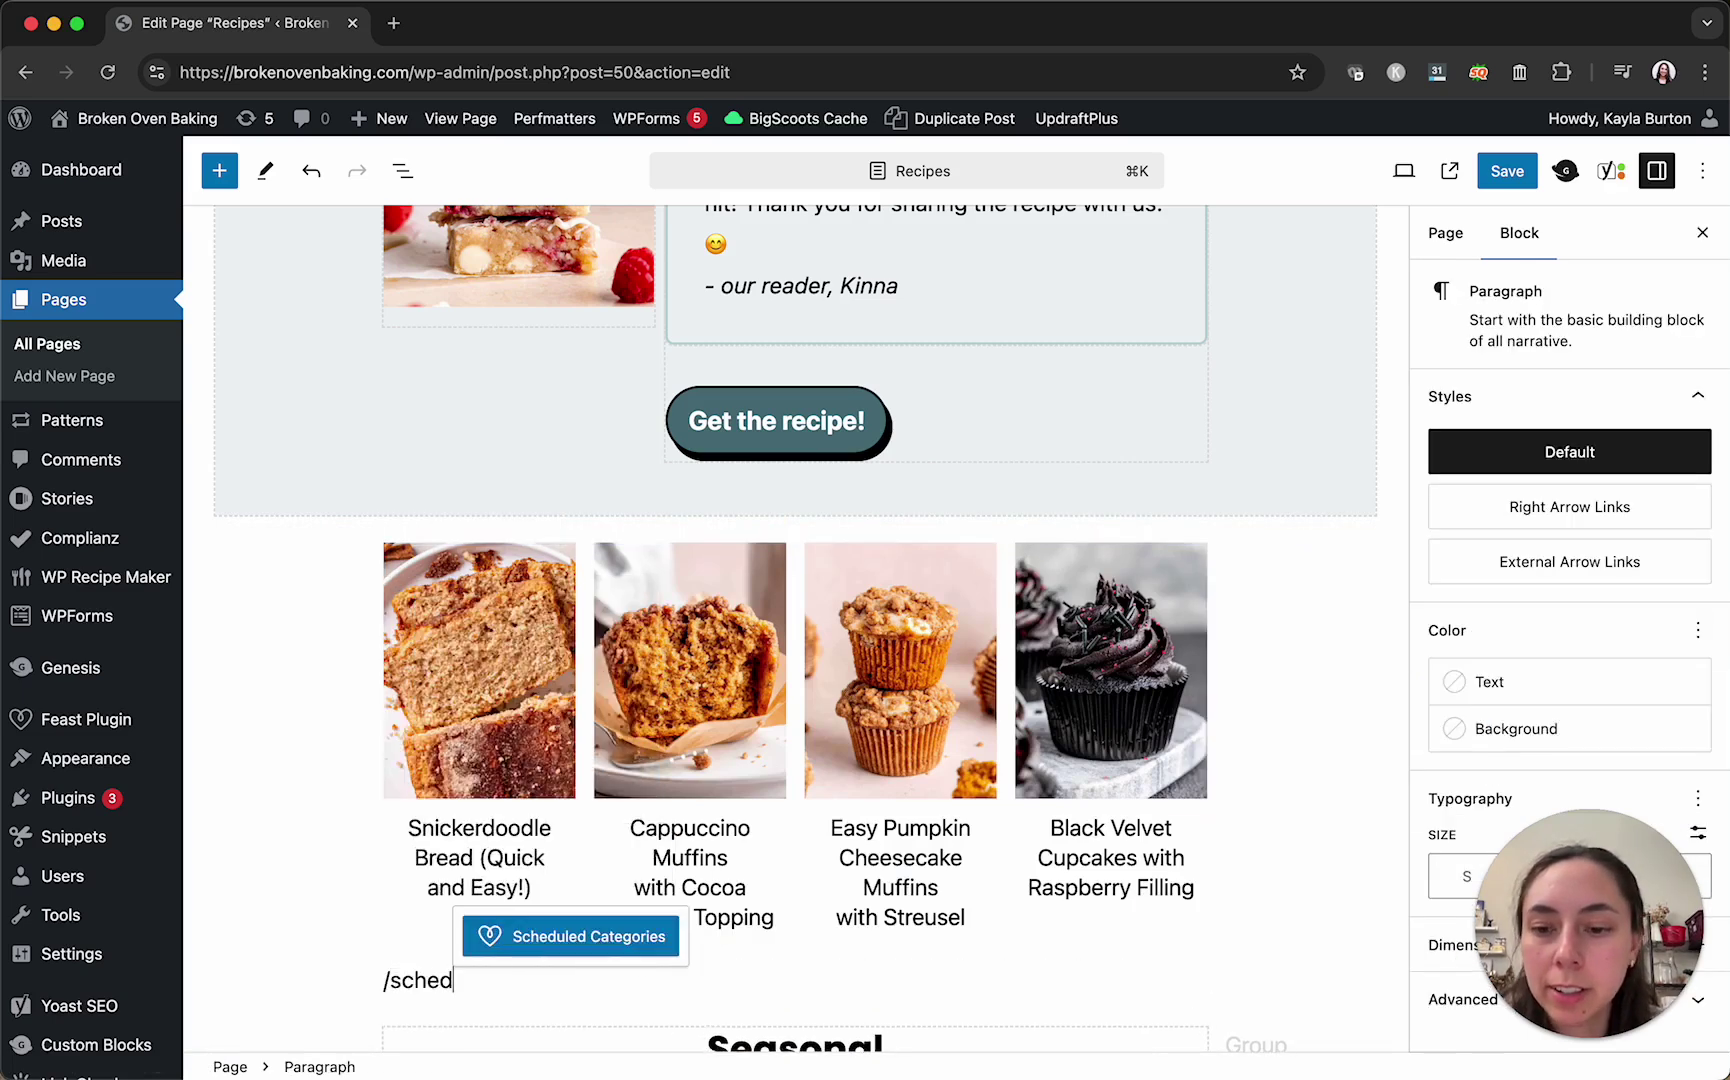
left_click(606, 934)
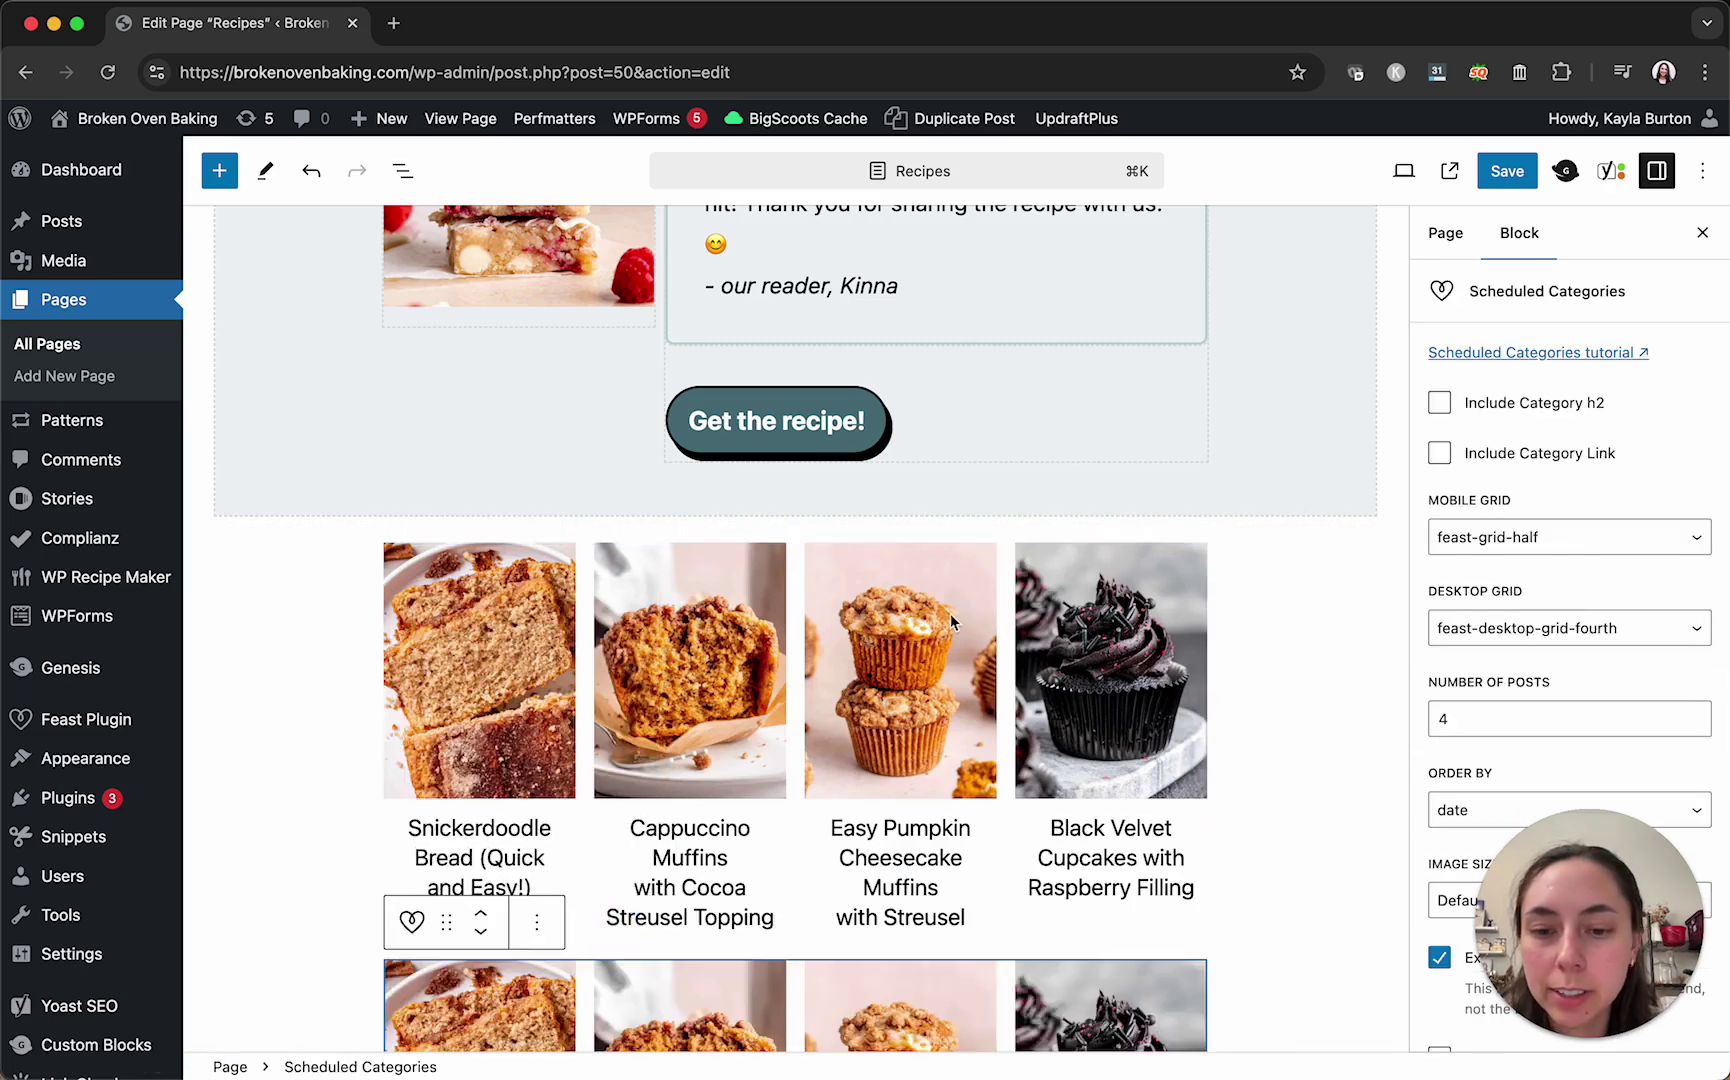
key("BackSpace")
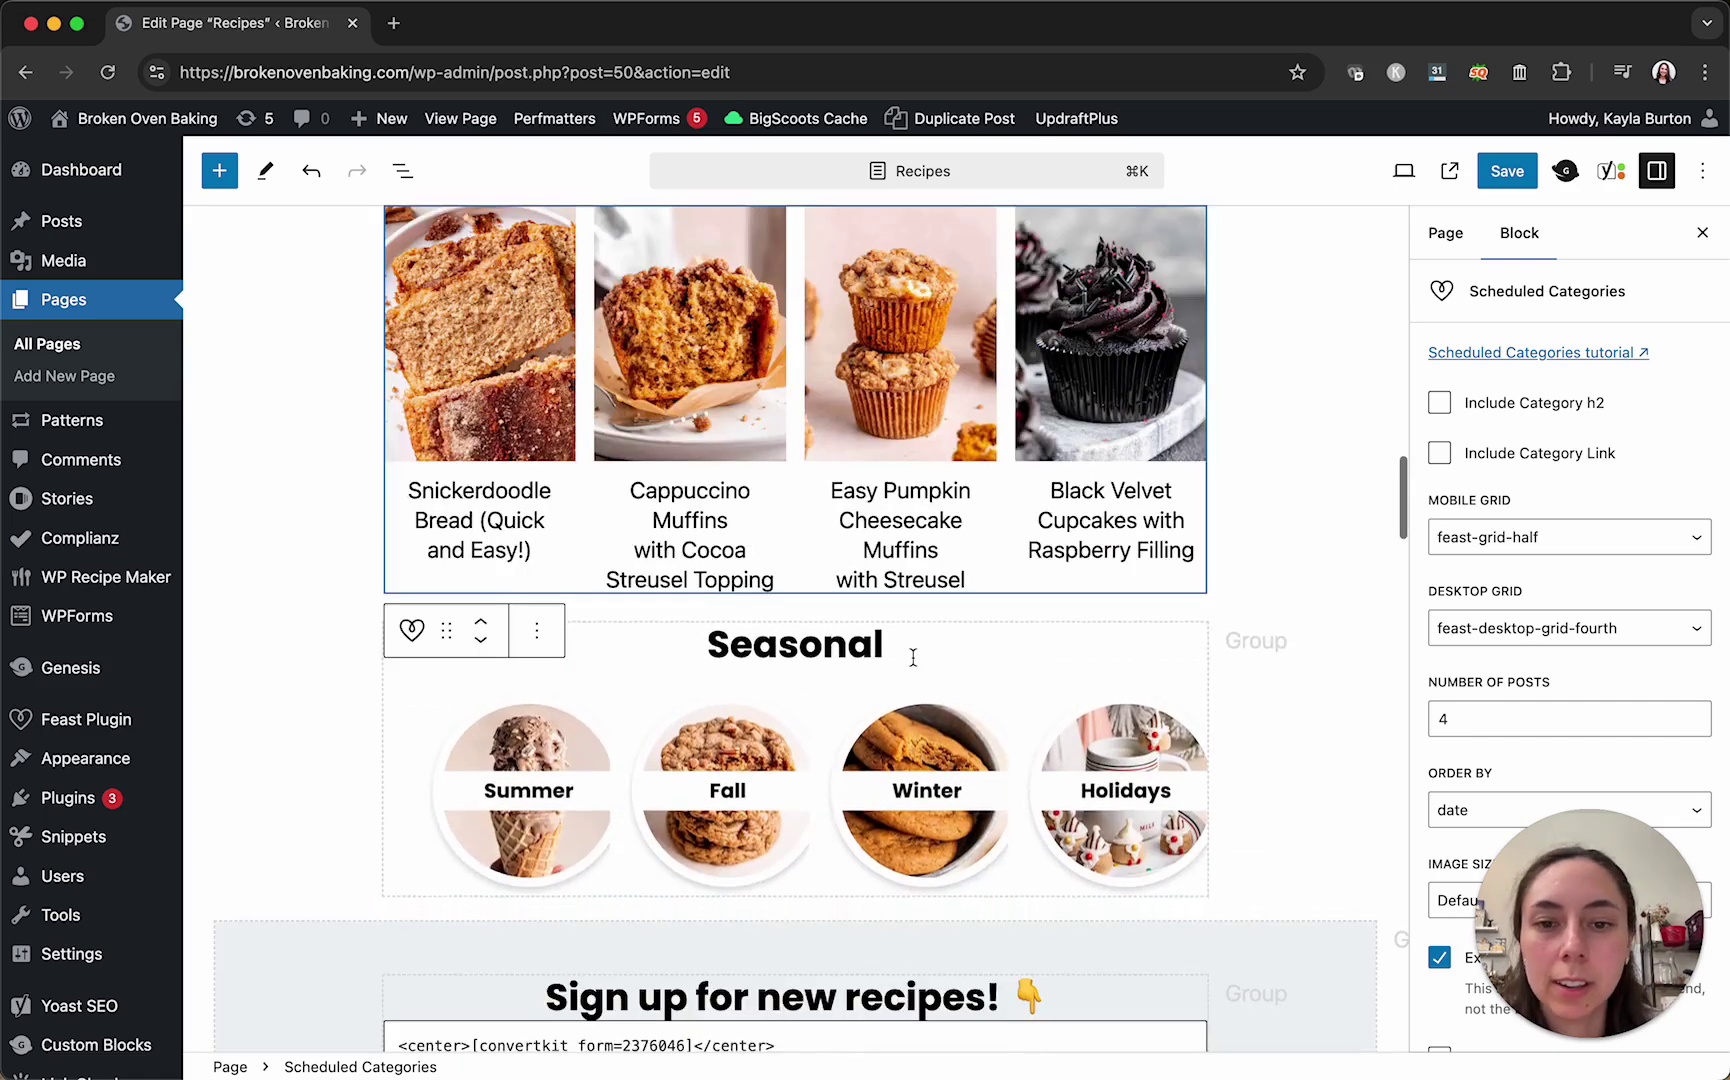
- Examine the Scheduled Categories block's settings, including category heading and link, grids, number of posts, order, image size and recipe details
scroll(858, 510, "up", 3)
scroll(858, 510, "up", 1)
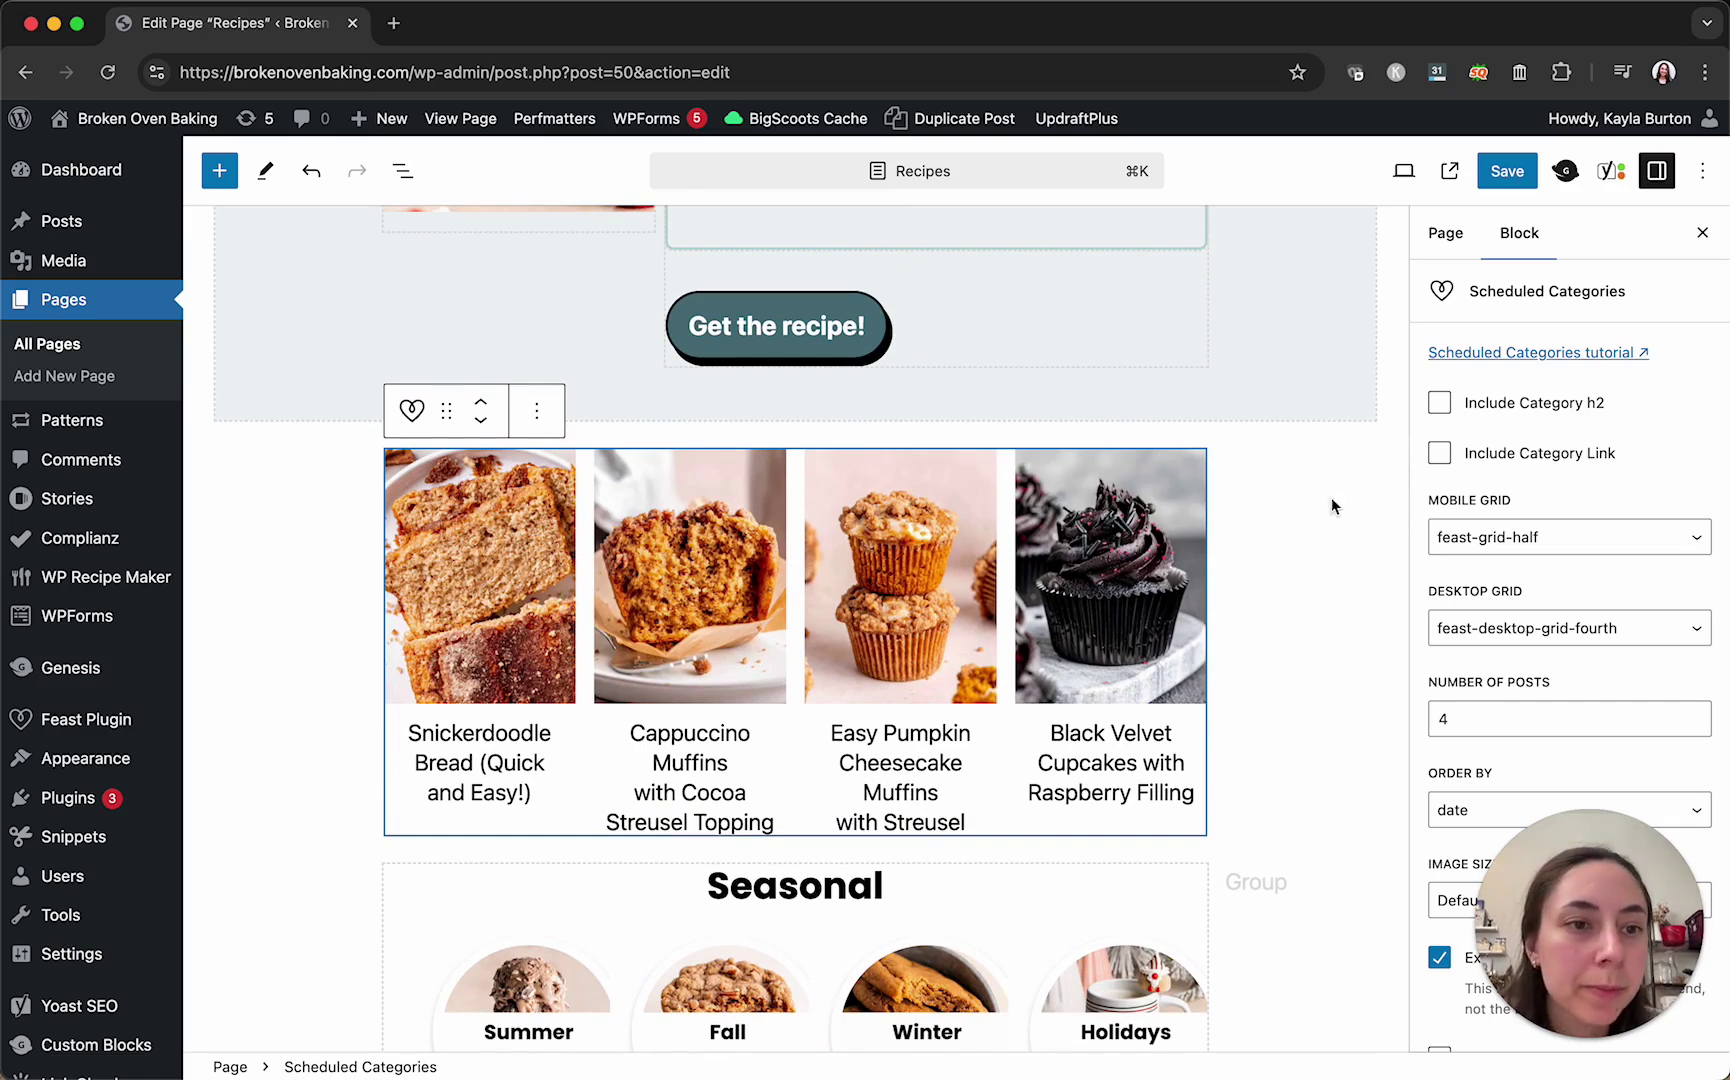
scroll(1548, 557, "down", 3)
scroll(1548, 557, "down", 8)
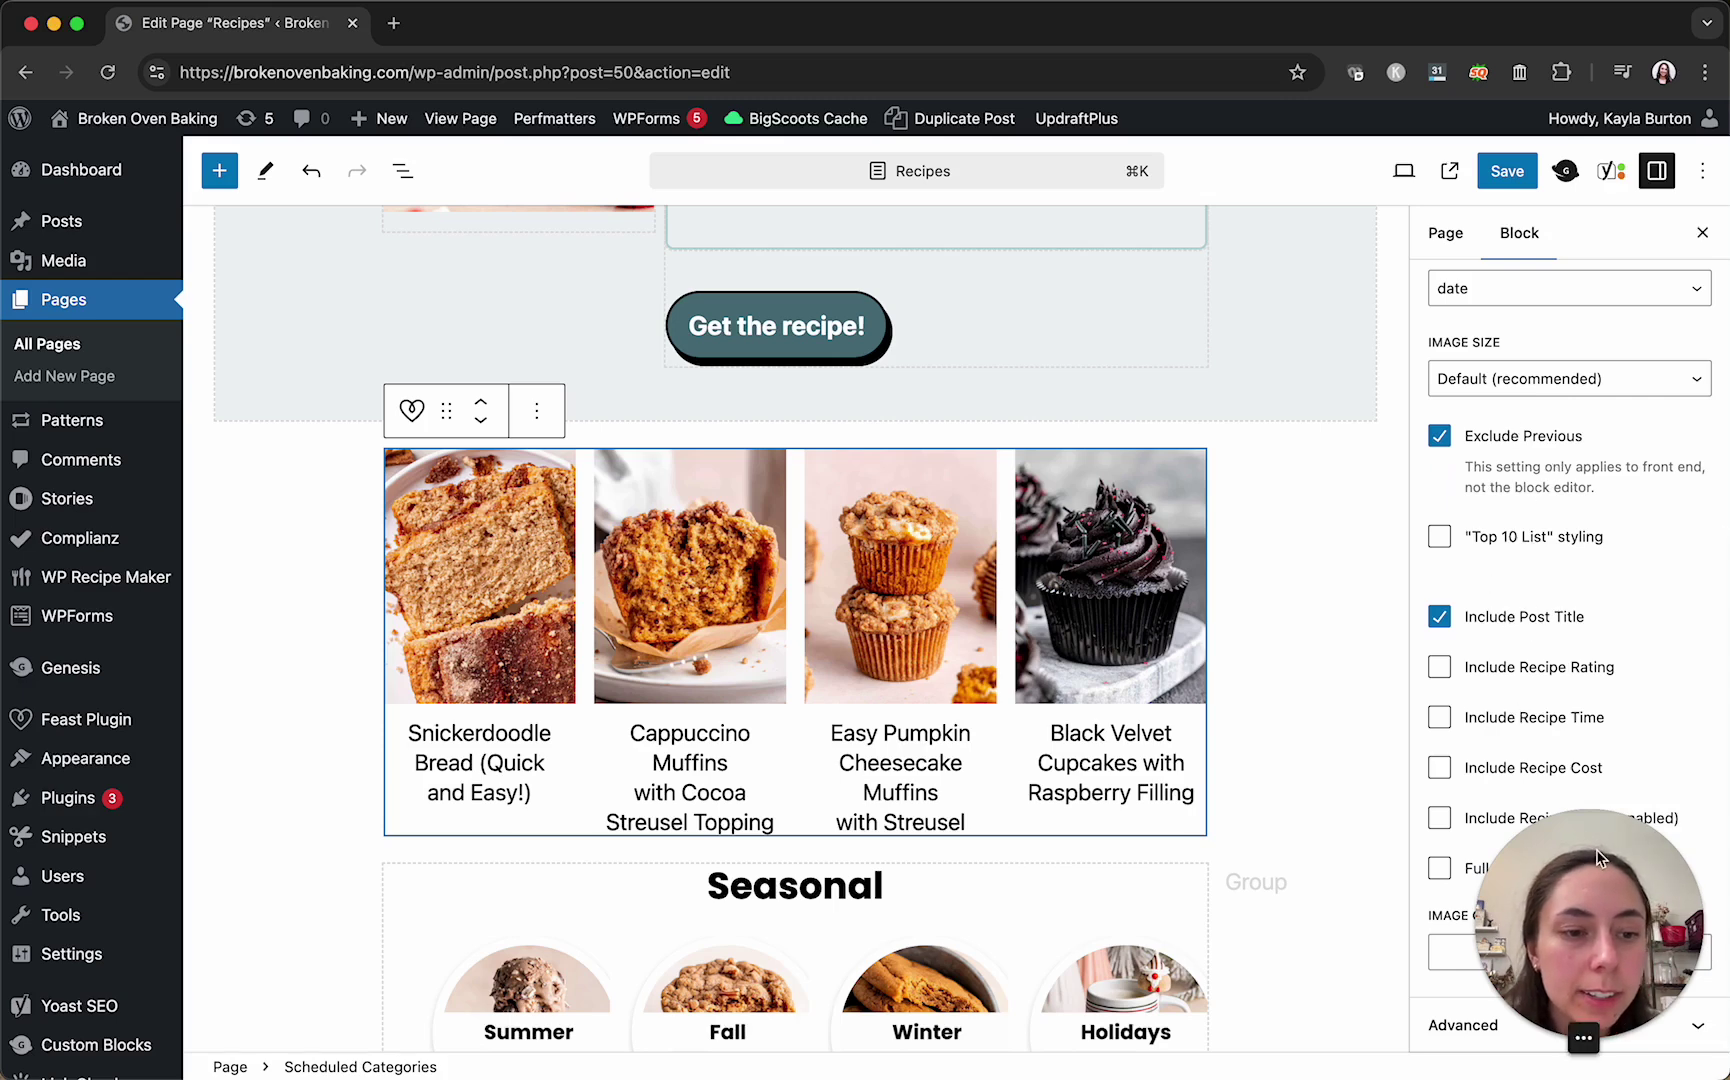
left_click_drag(1610, 860, 1275, 853)
scroll(1551, 660, "up", 11)
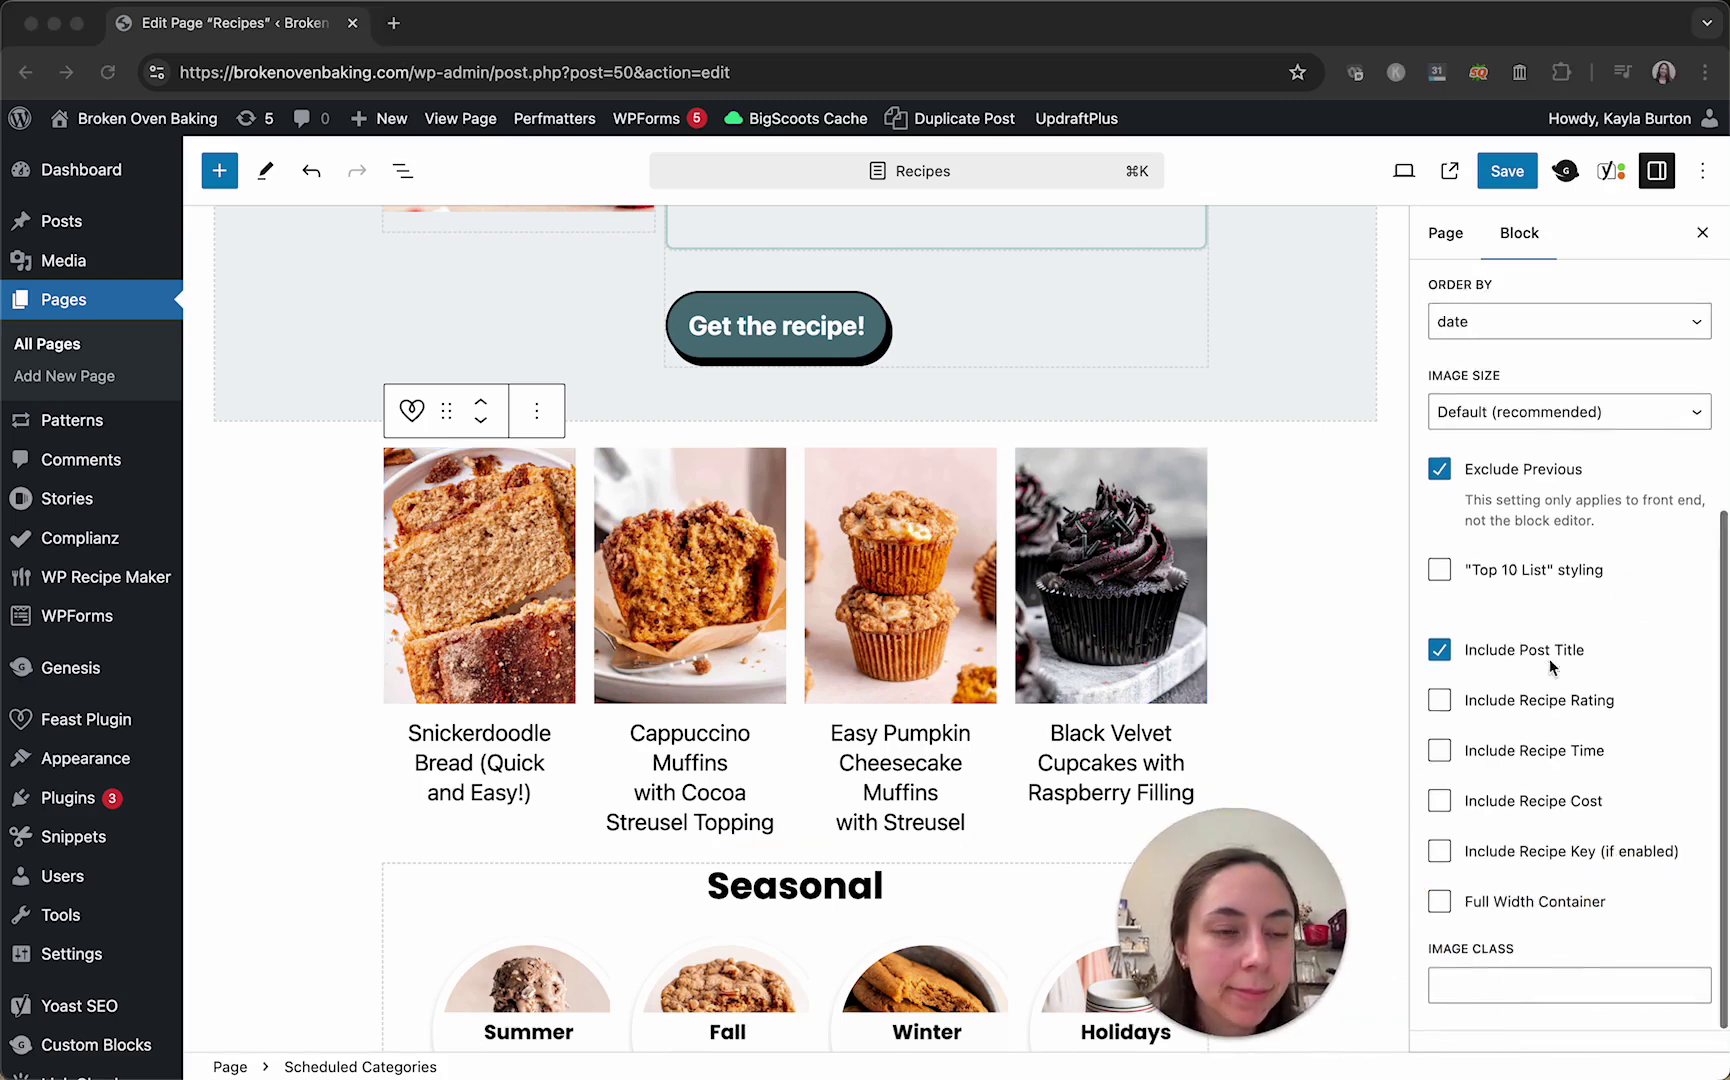
left_click(1551, 667)
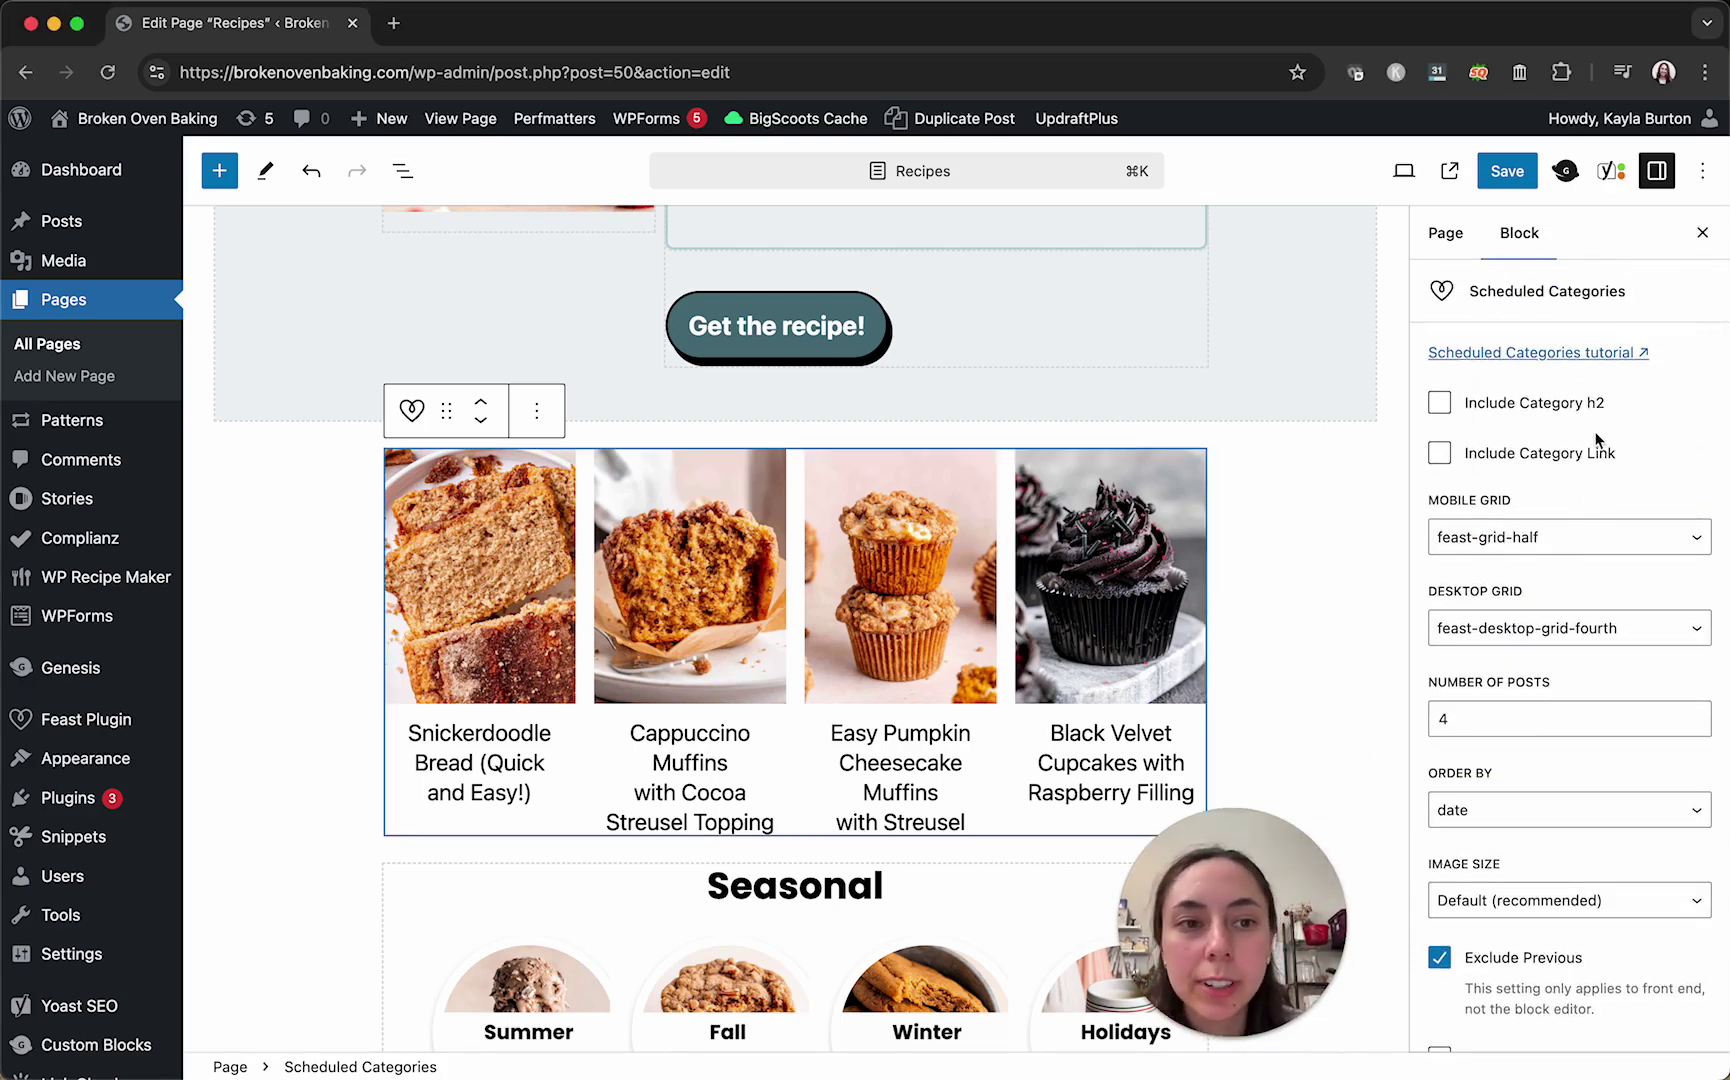
scroll(1581, 491, "down", 3)
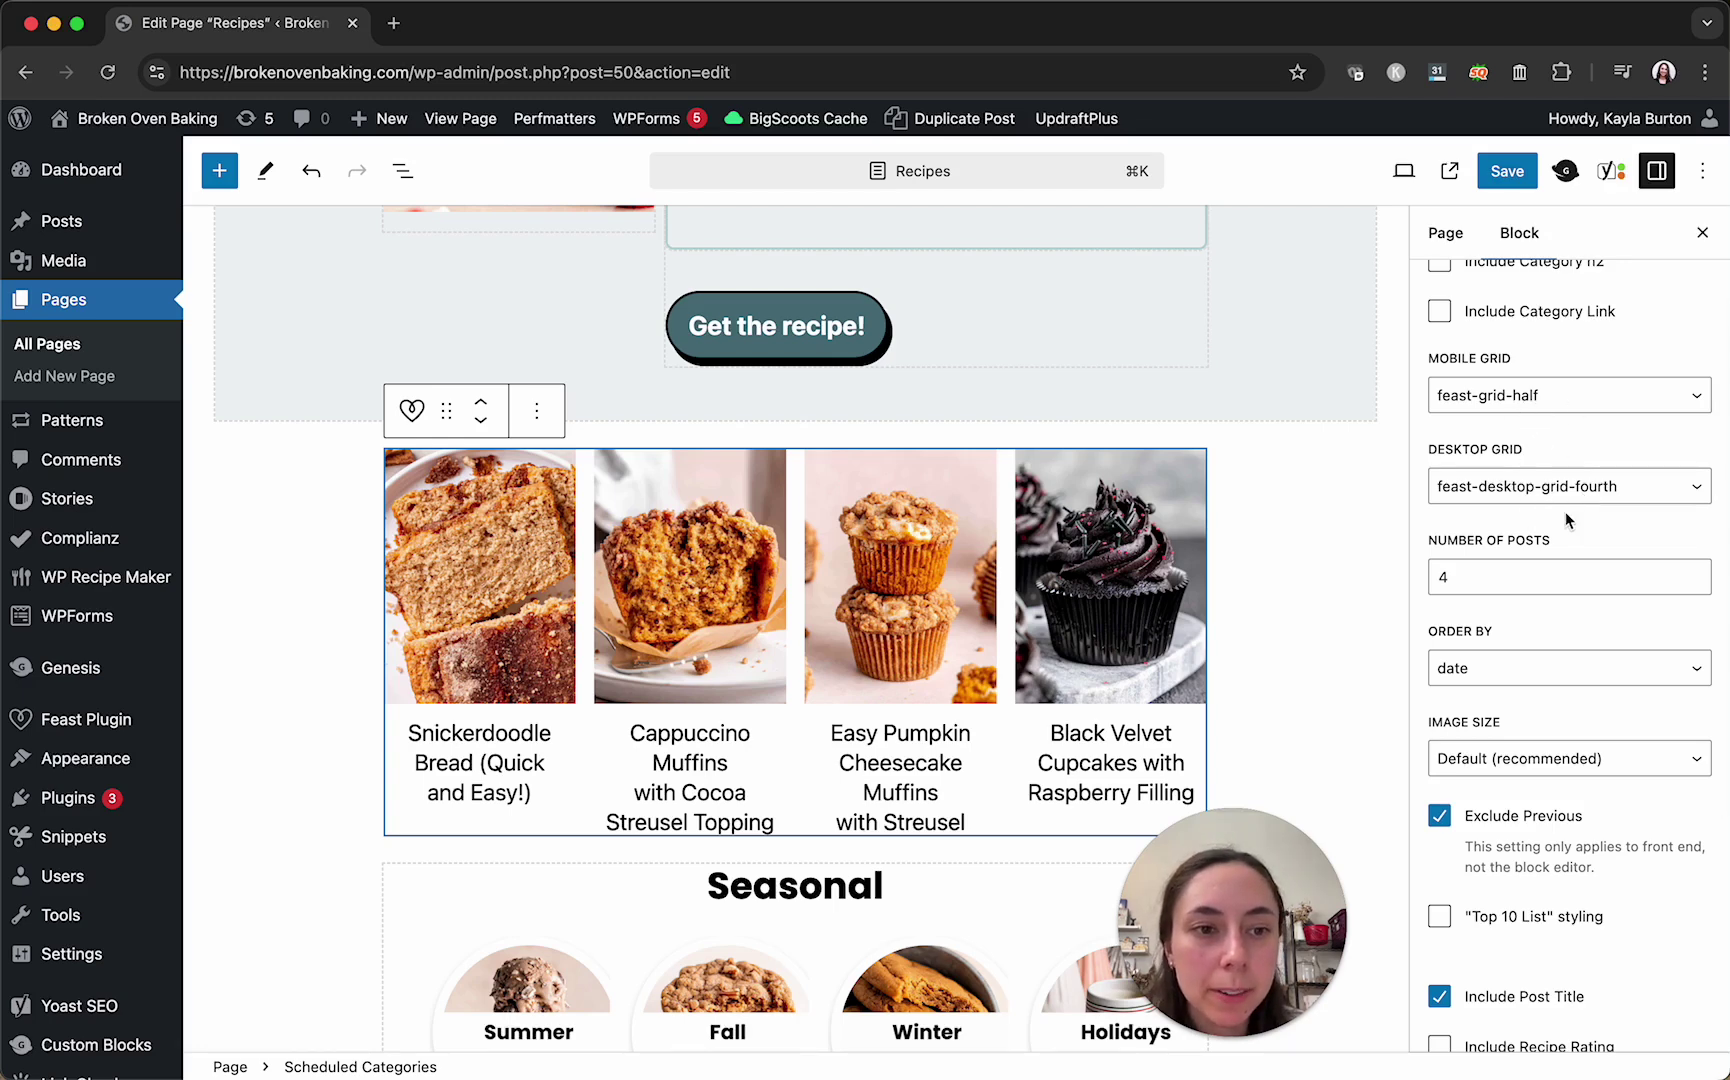
- Try showing 8 posts in the Scheduled Categories block, and restore the number of posts to 4
scroll(1565, 511, "down", 5)
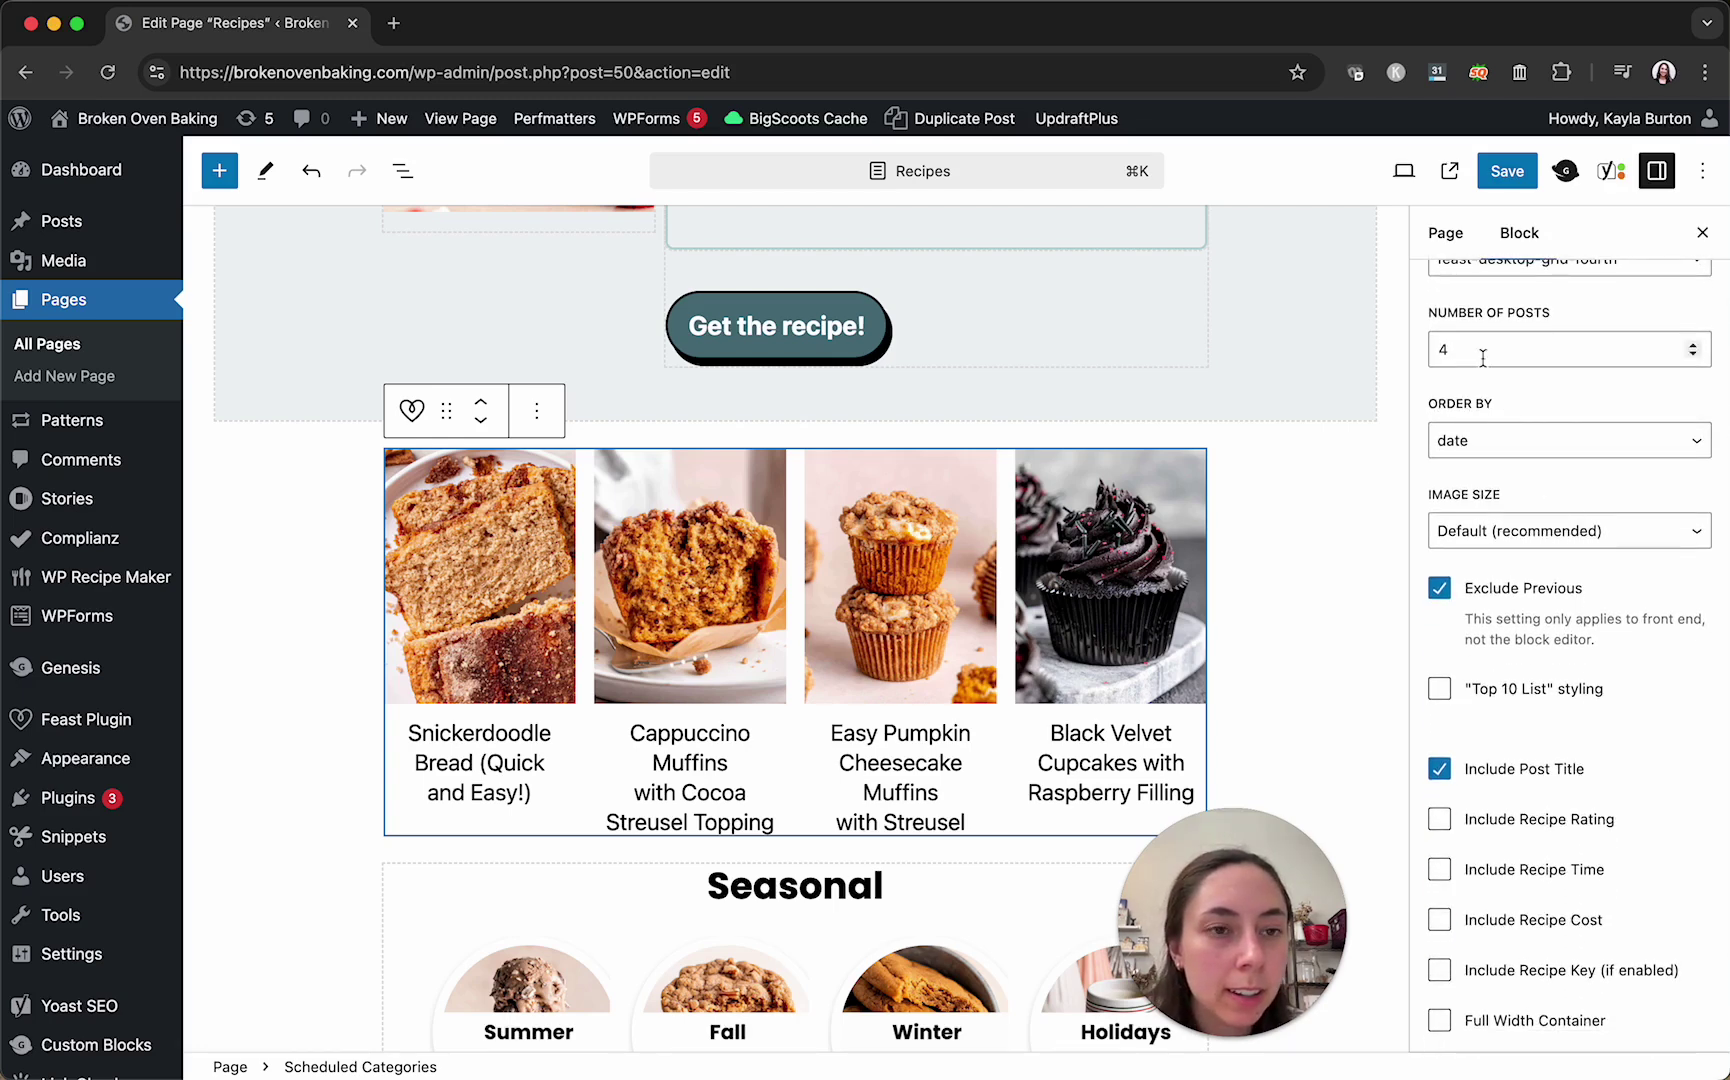
left_click(1442, 349)
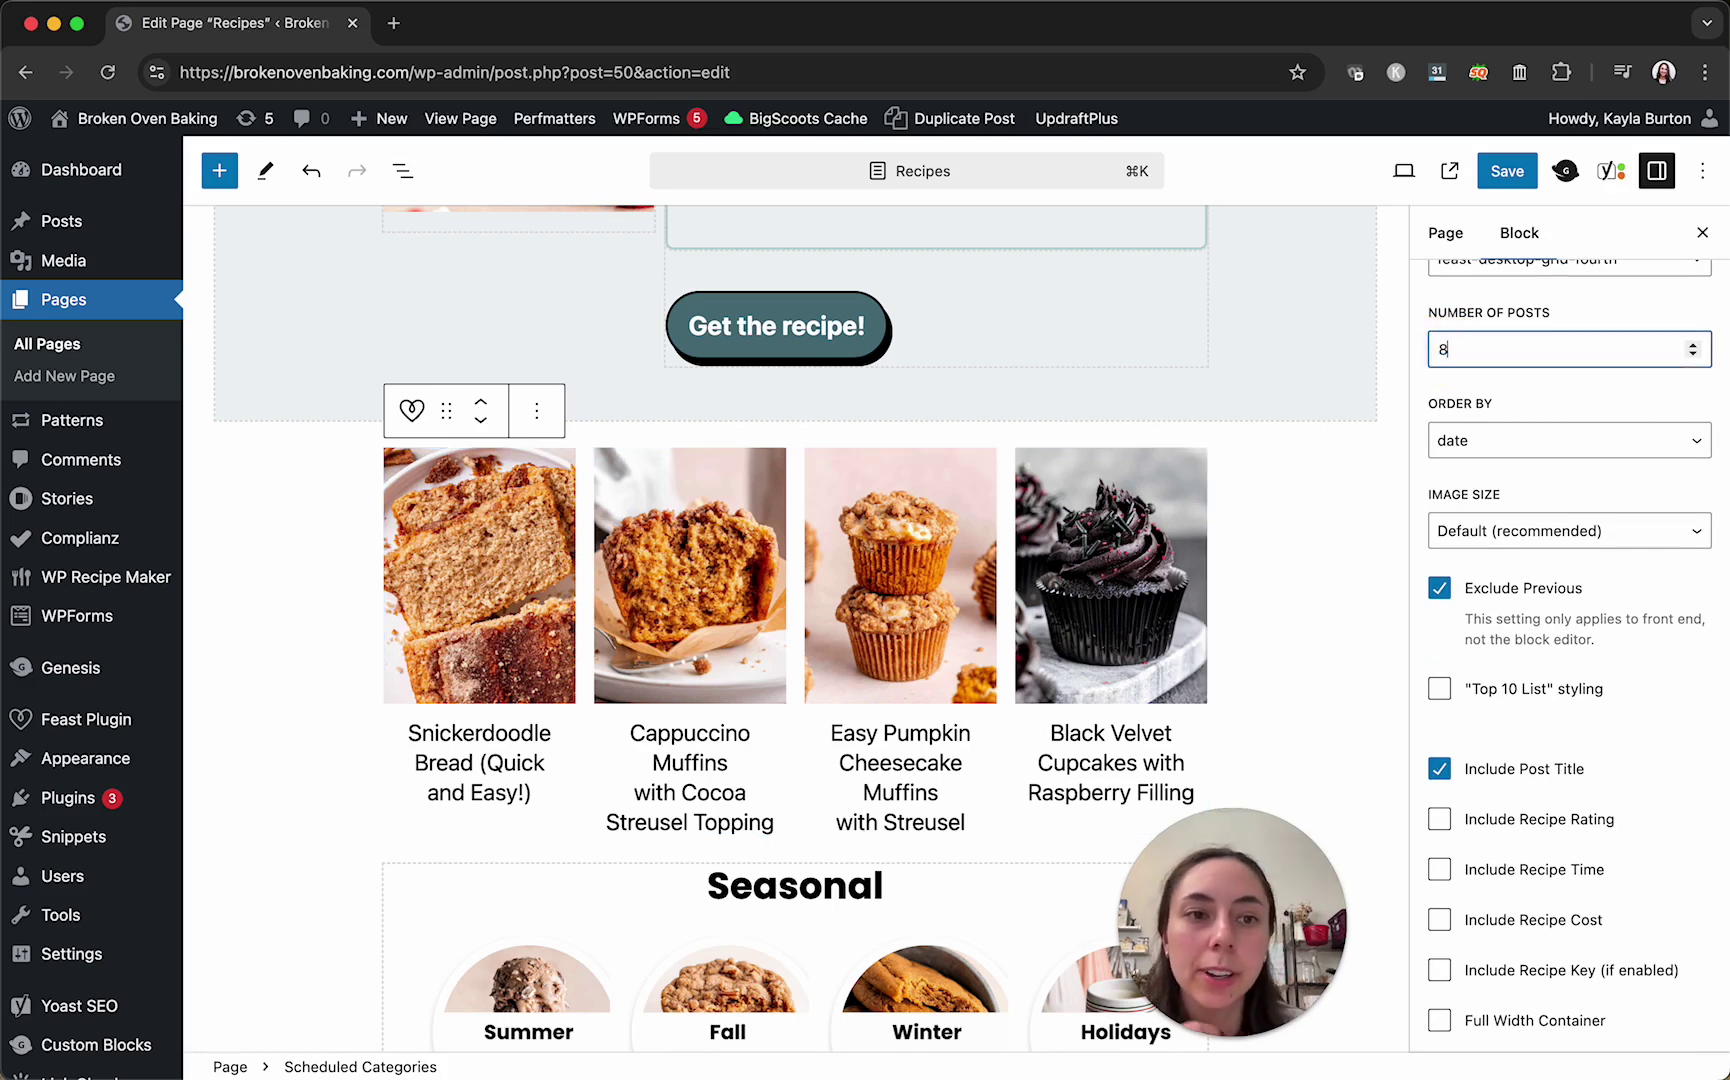
key("BackSpace")
type("8")
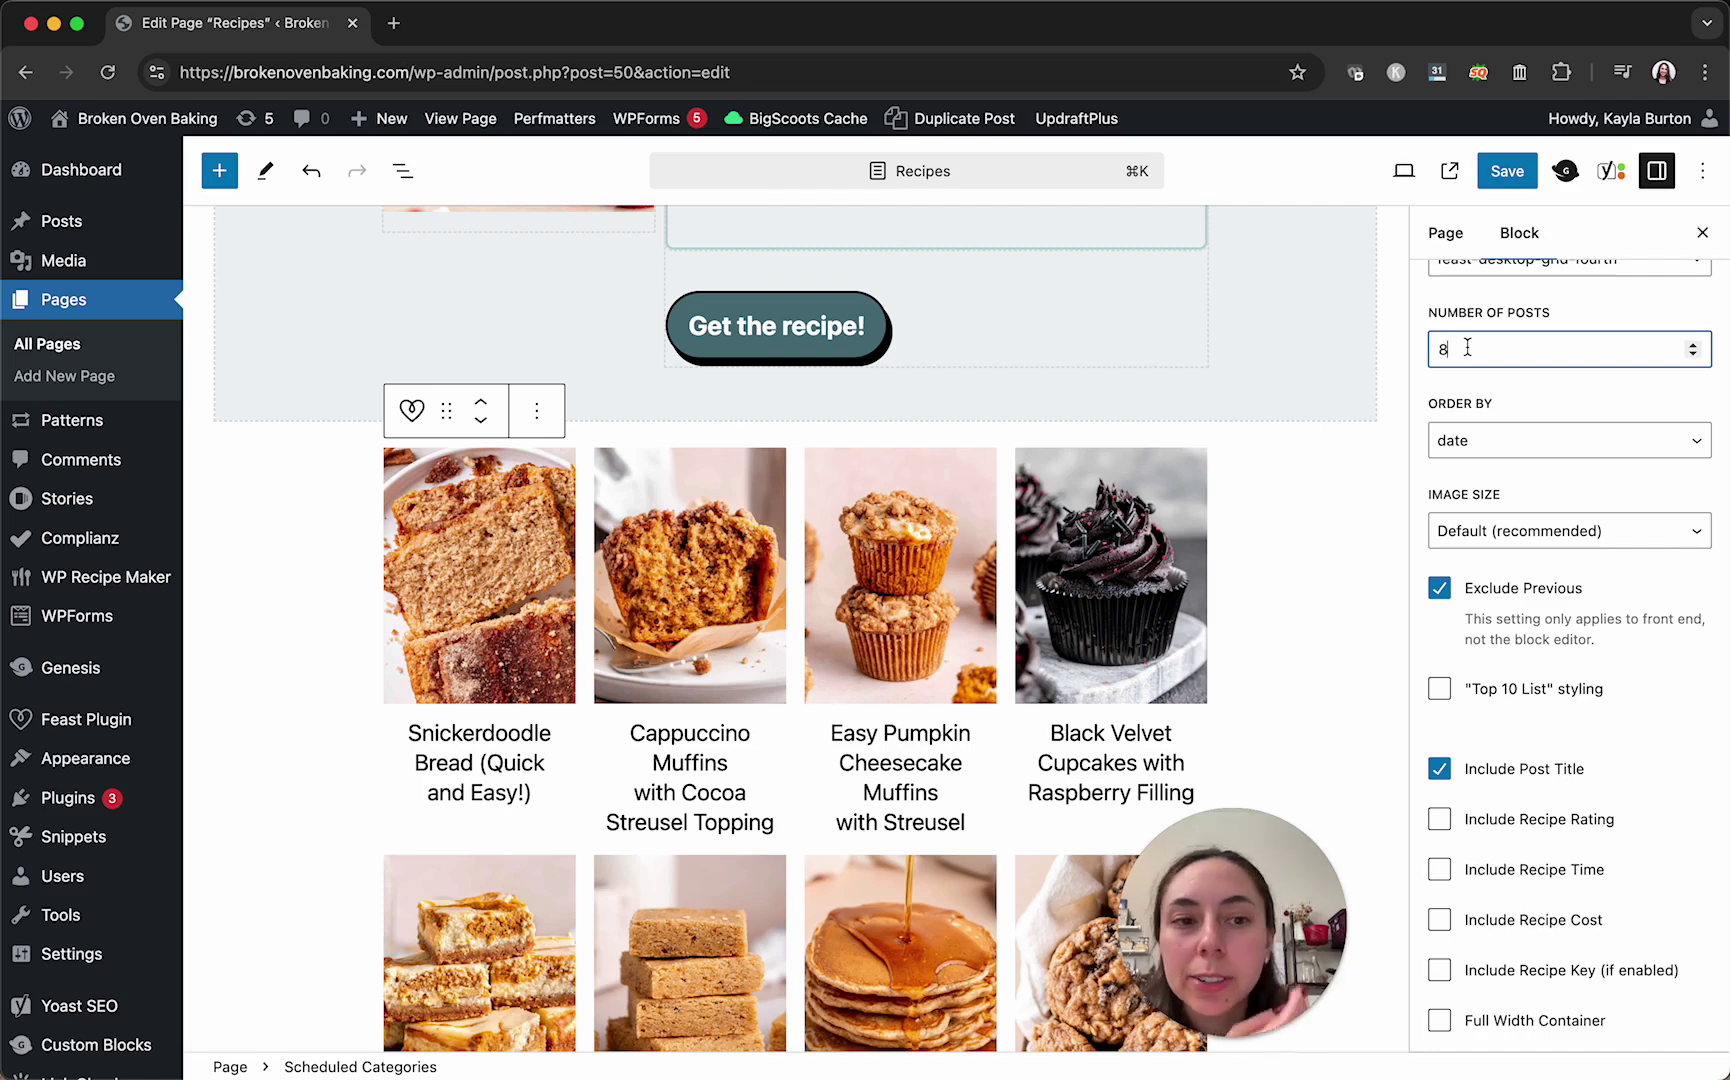
key("BackSpace")
type("4")
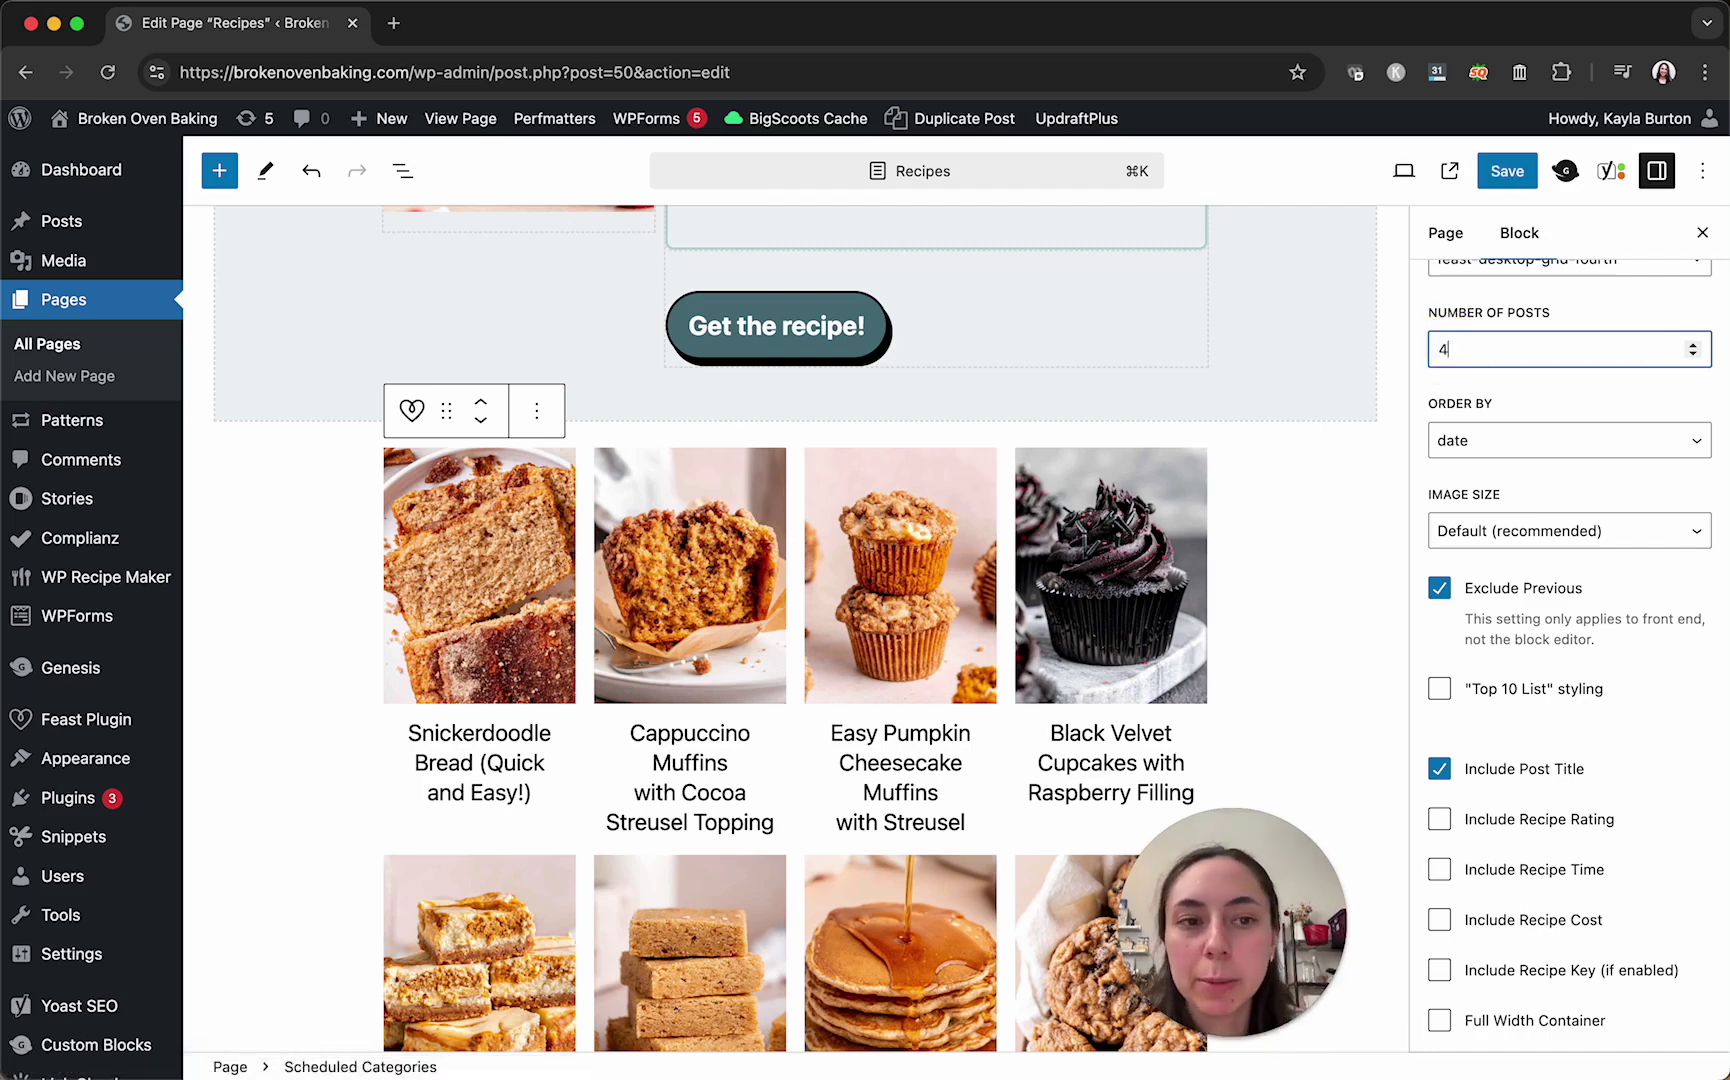
- Examine the desktop and mobile grid options and the remaining display settings of the Scheduled Categories block
scroll(1515, 395, "down", 2)
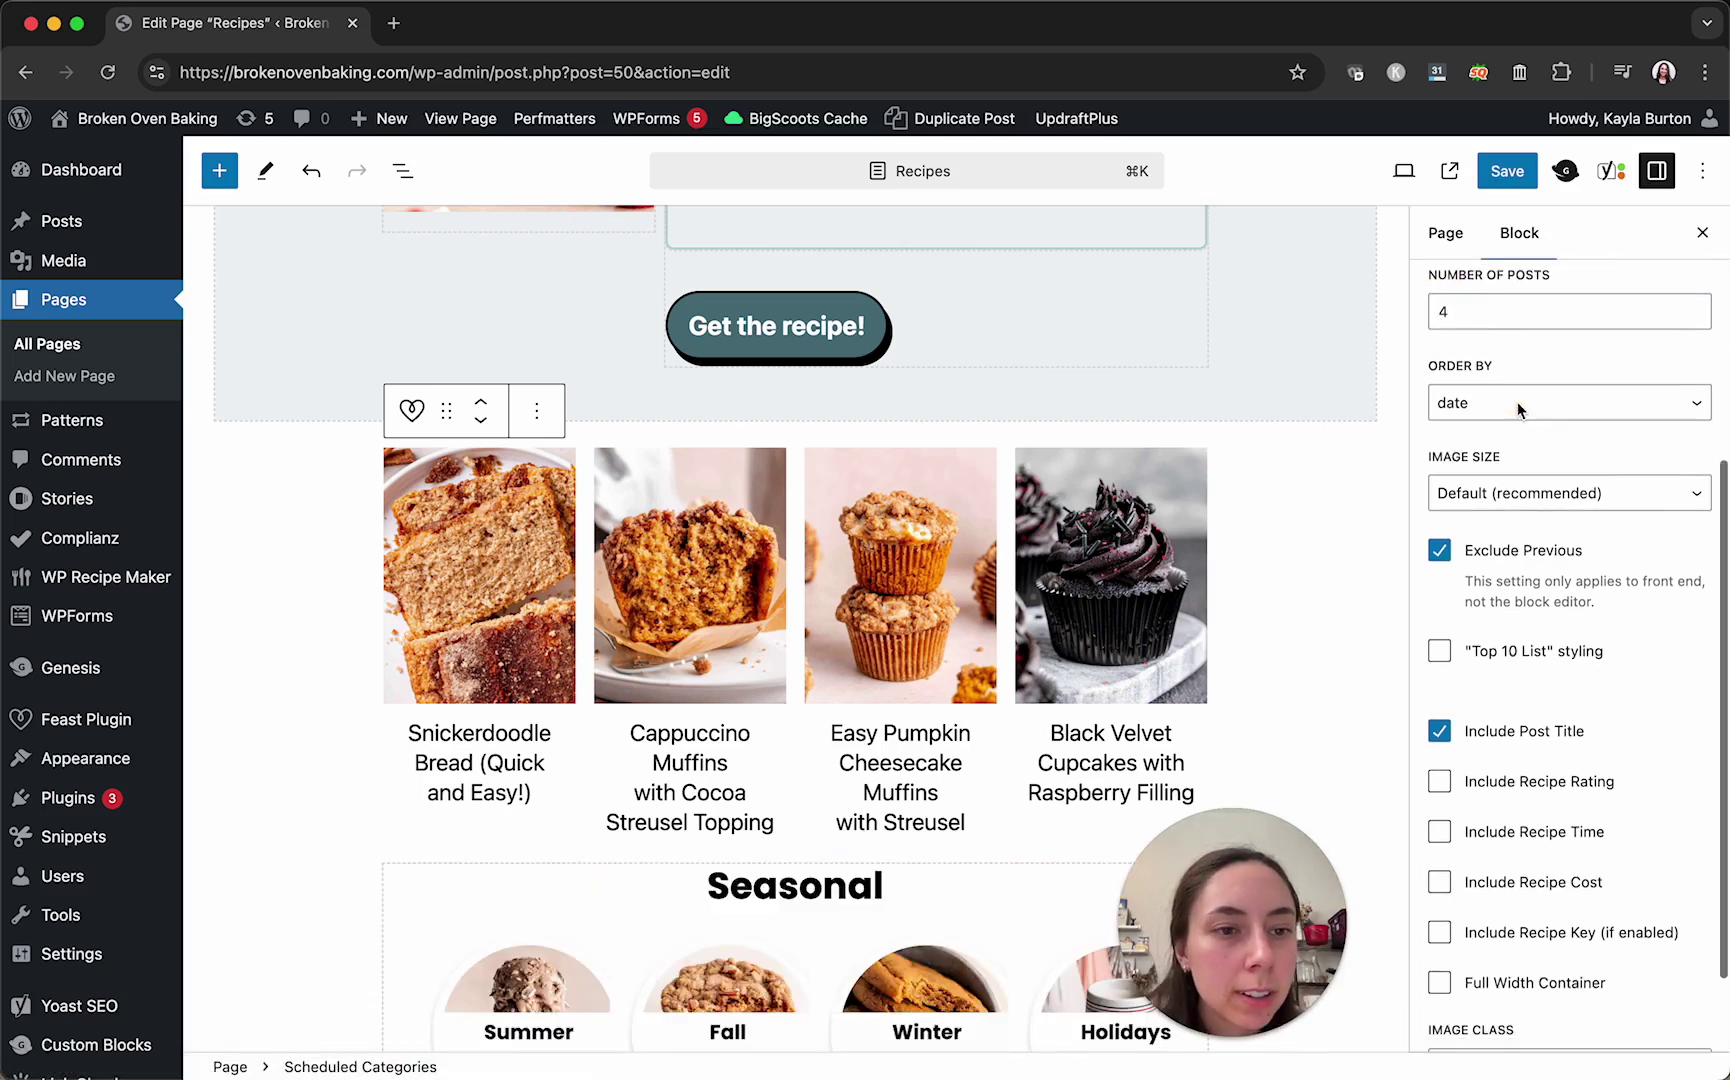
scroll(1517, 410, "up", 3)
left_click(1566, 342)
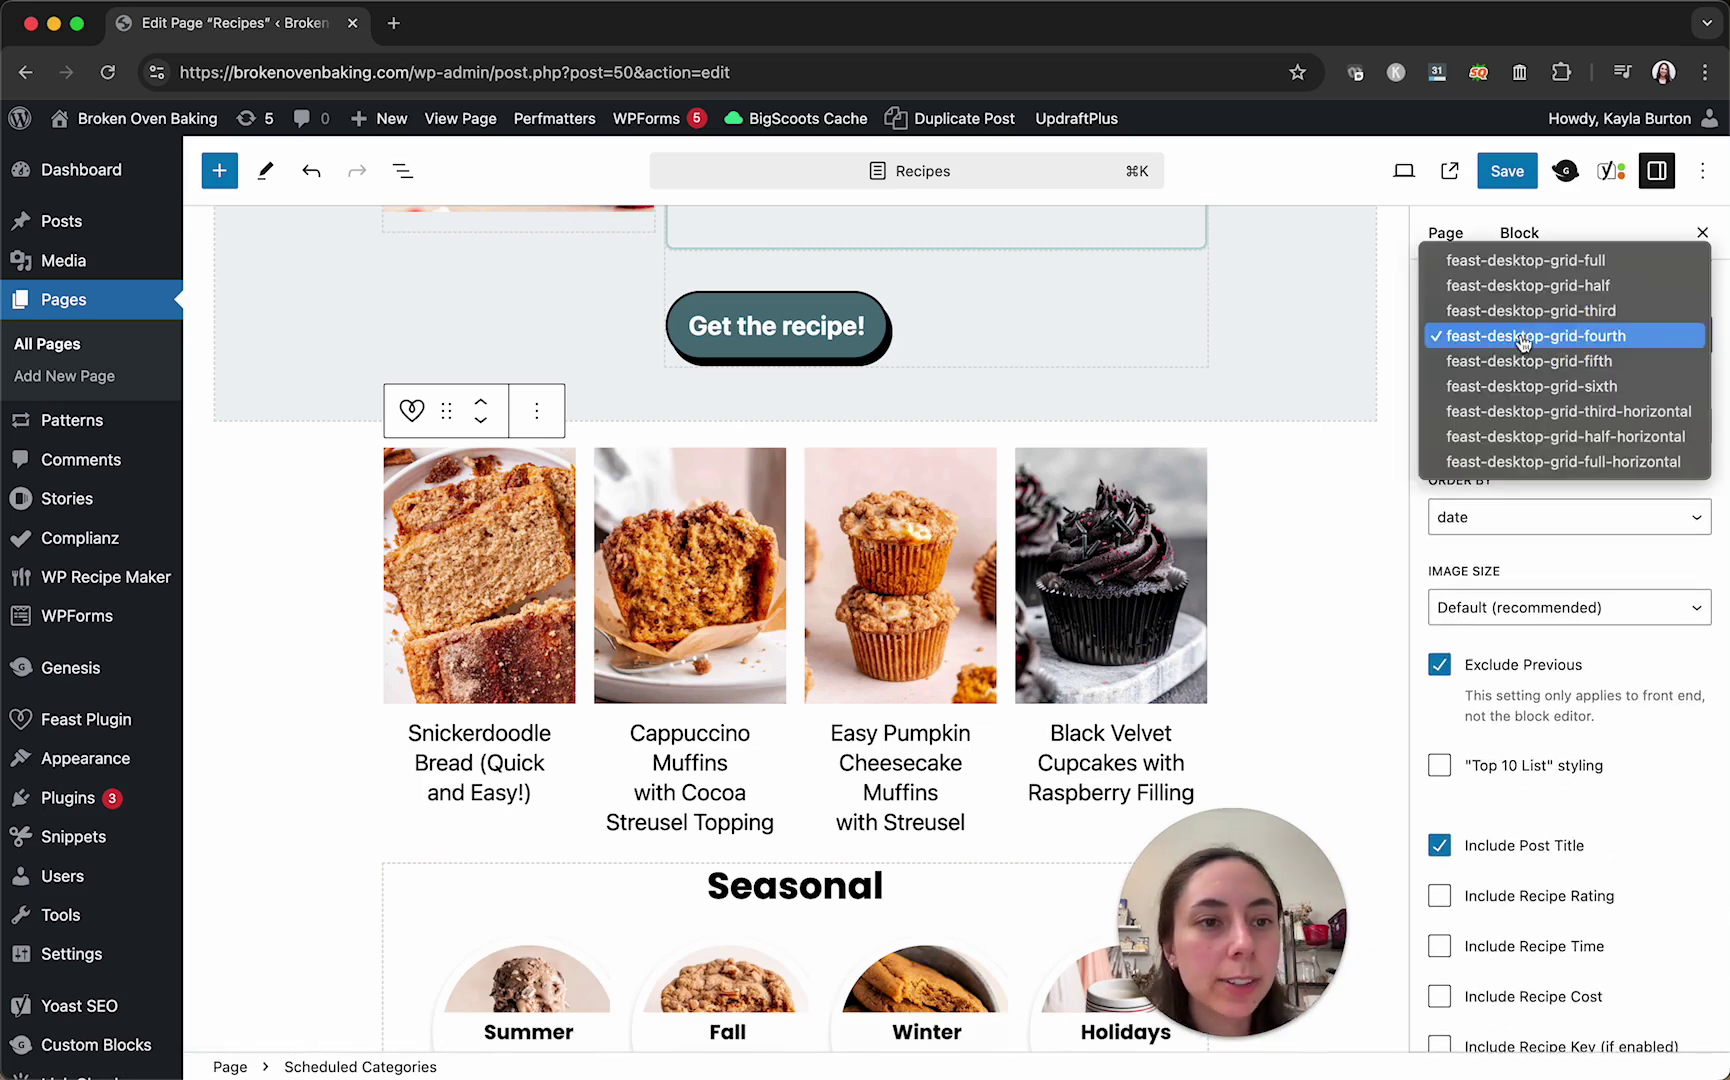
left_click(1564, 492)
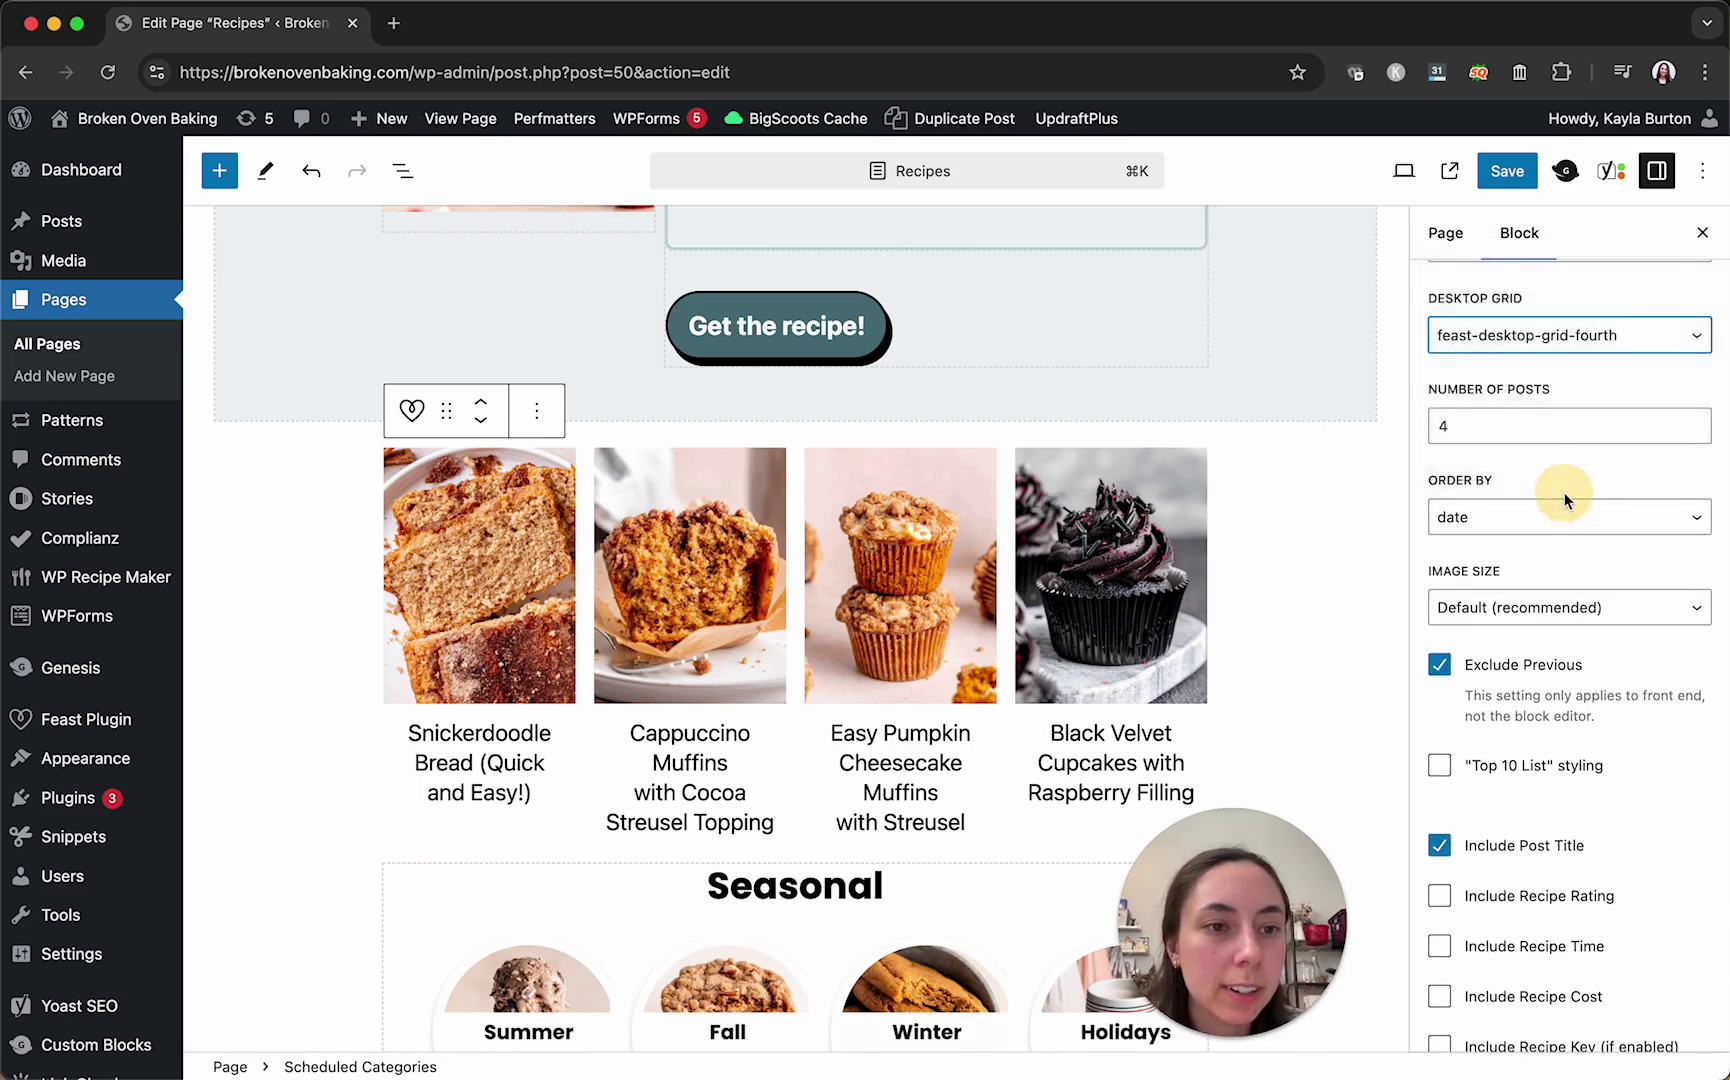
scroll(1554, 483, "up", 2)
left_click(1531, 380)
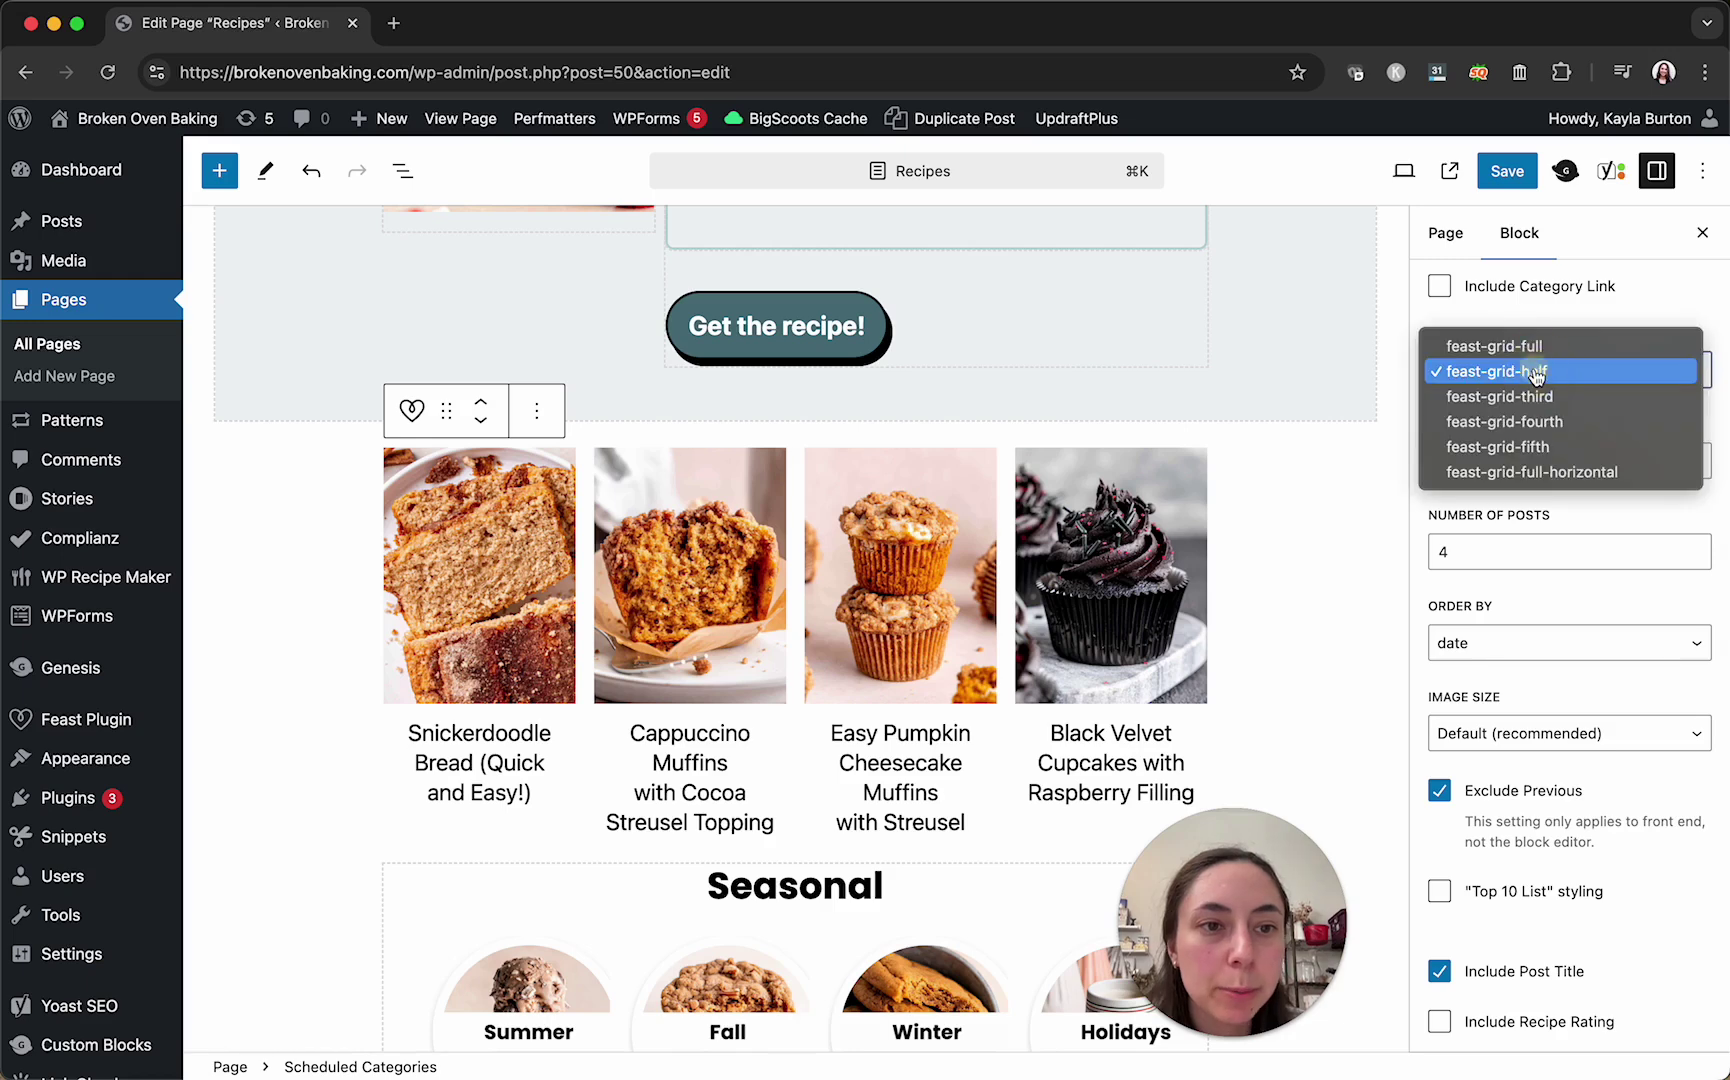
left_click(1488, 312)
scroll(1526, 530, "down", 5)
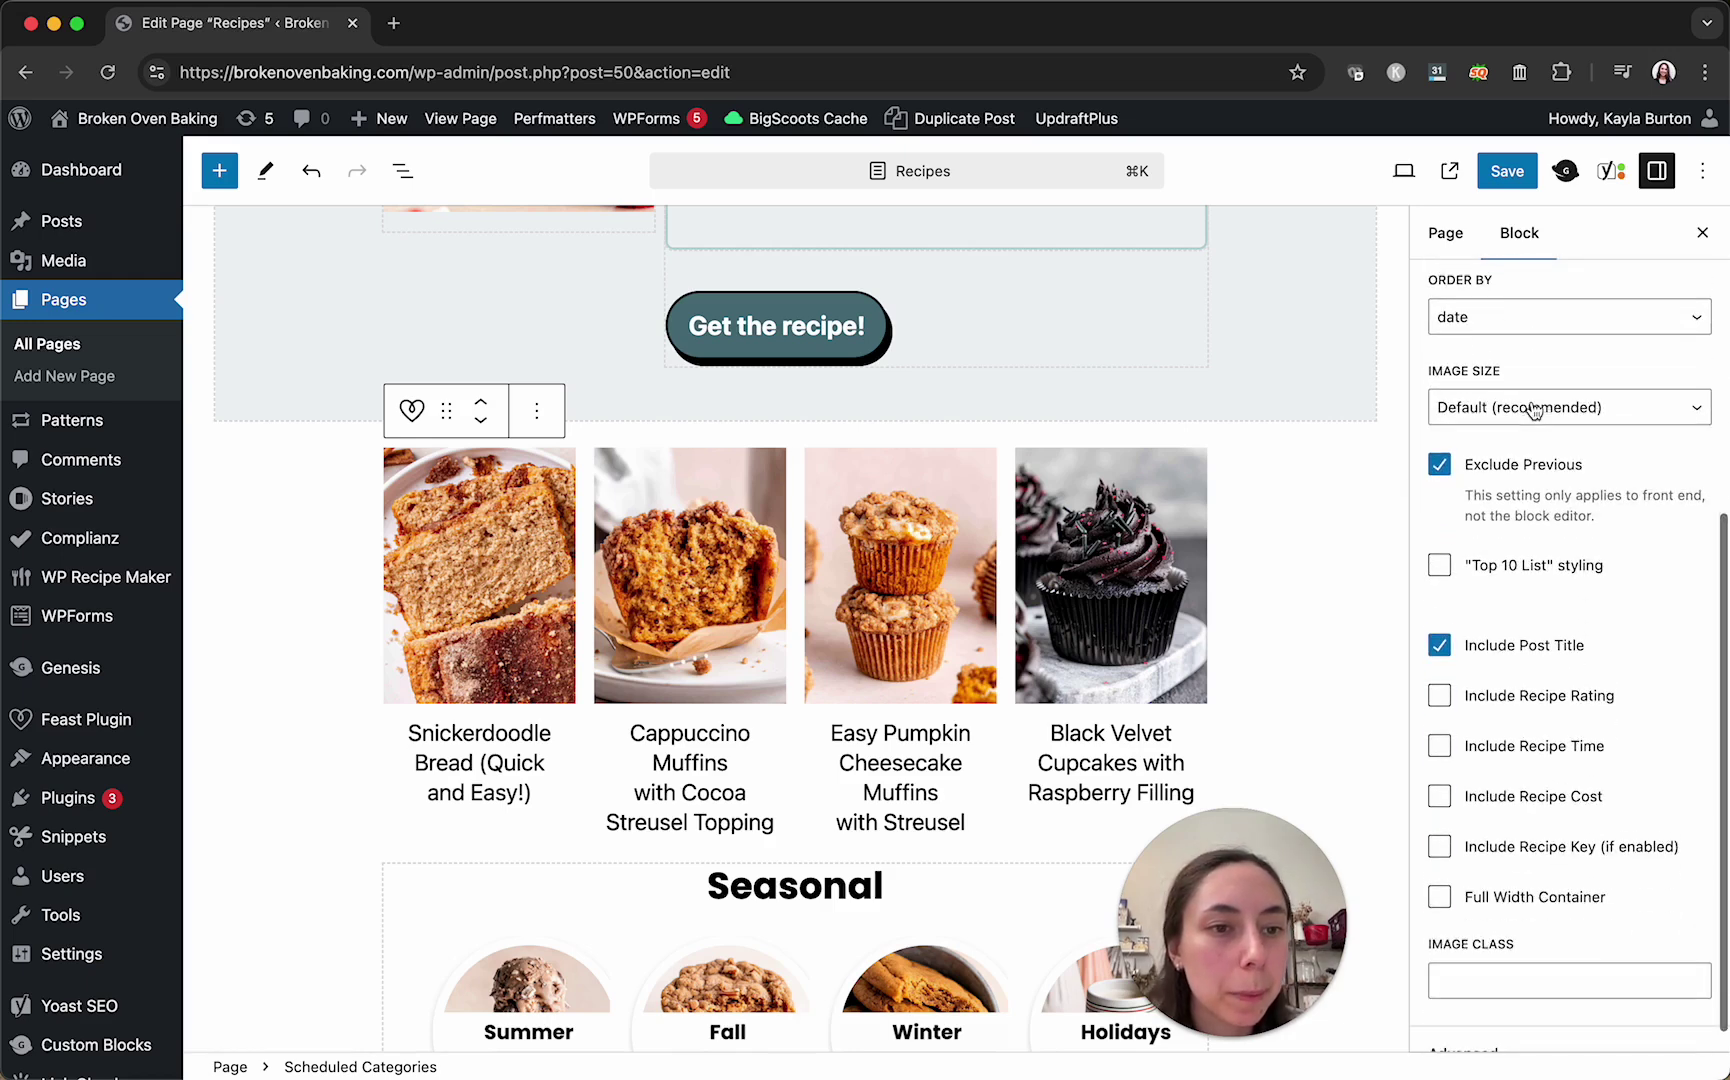
scroll(1549, 438, "down", 1)
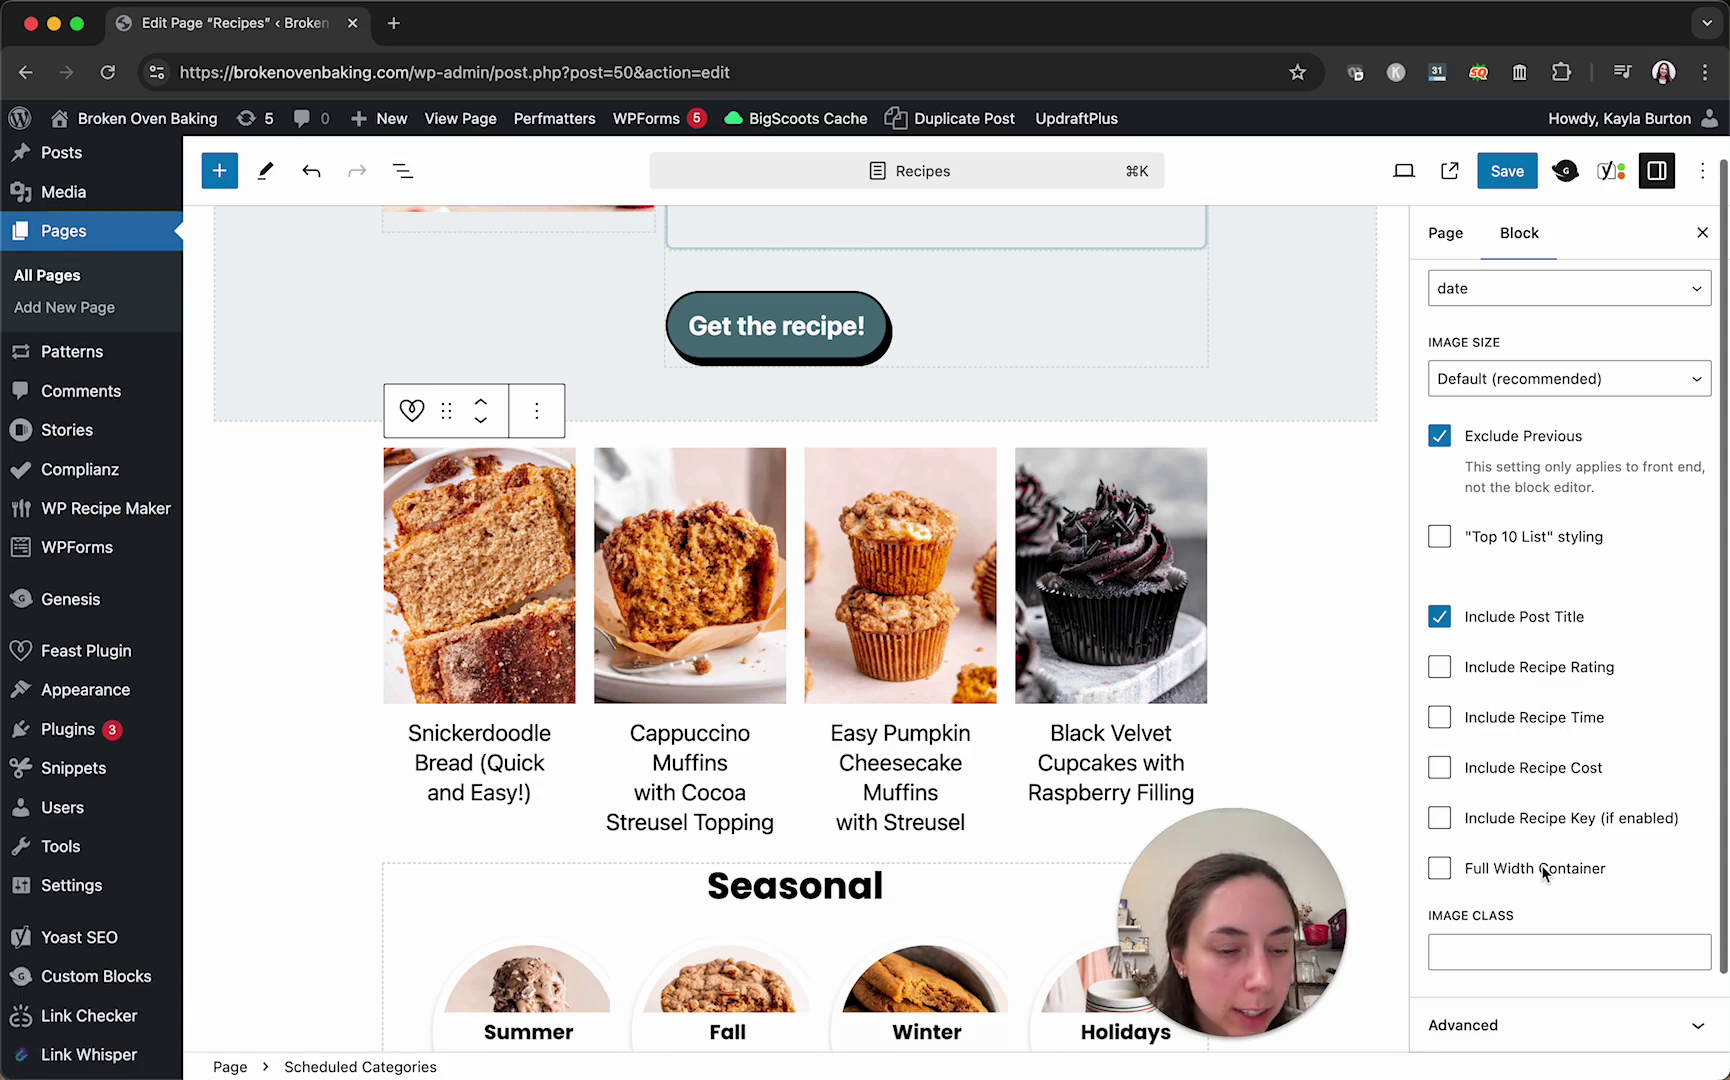
- Include the category h2 heading and the category link in the Scheduled Categories block
scroll(1540, 840, "up", 5)
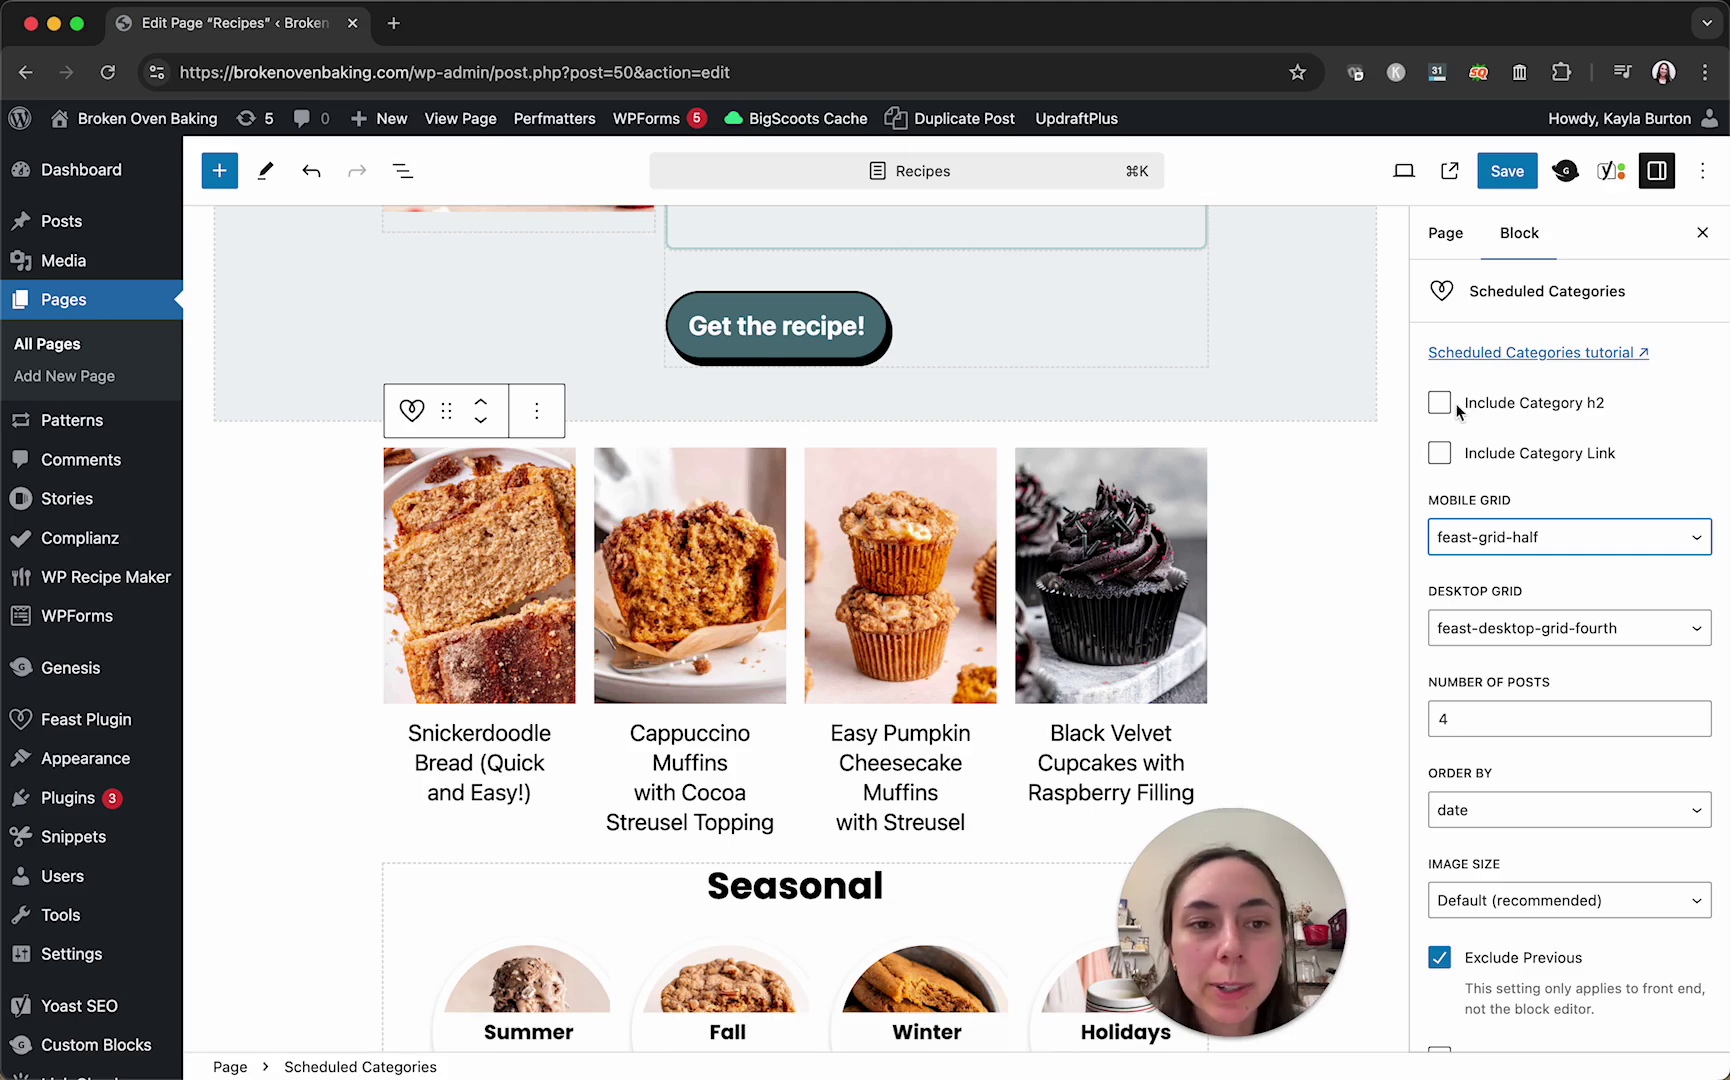
left_click(1565, 402)
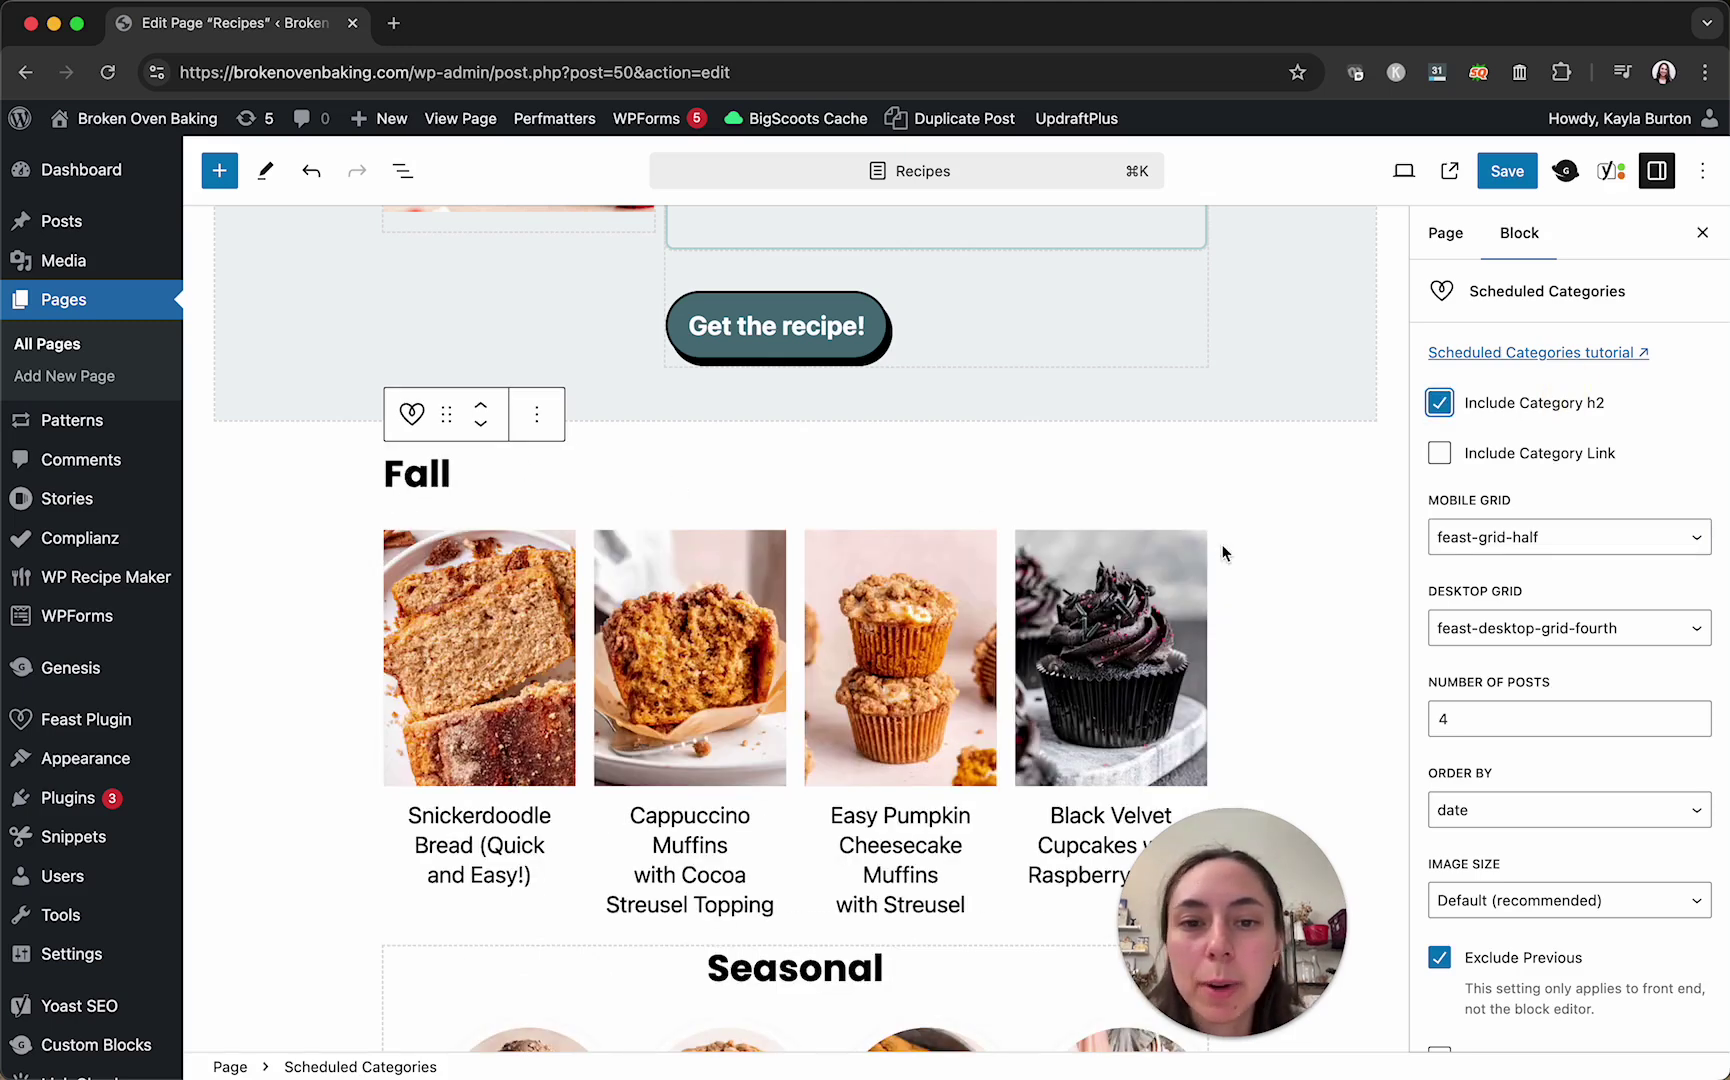
left_click(1546, 458)
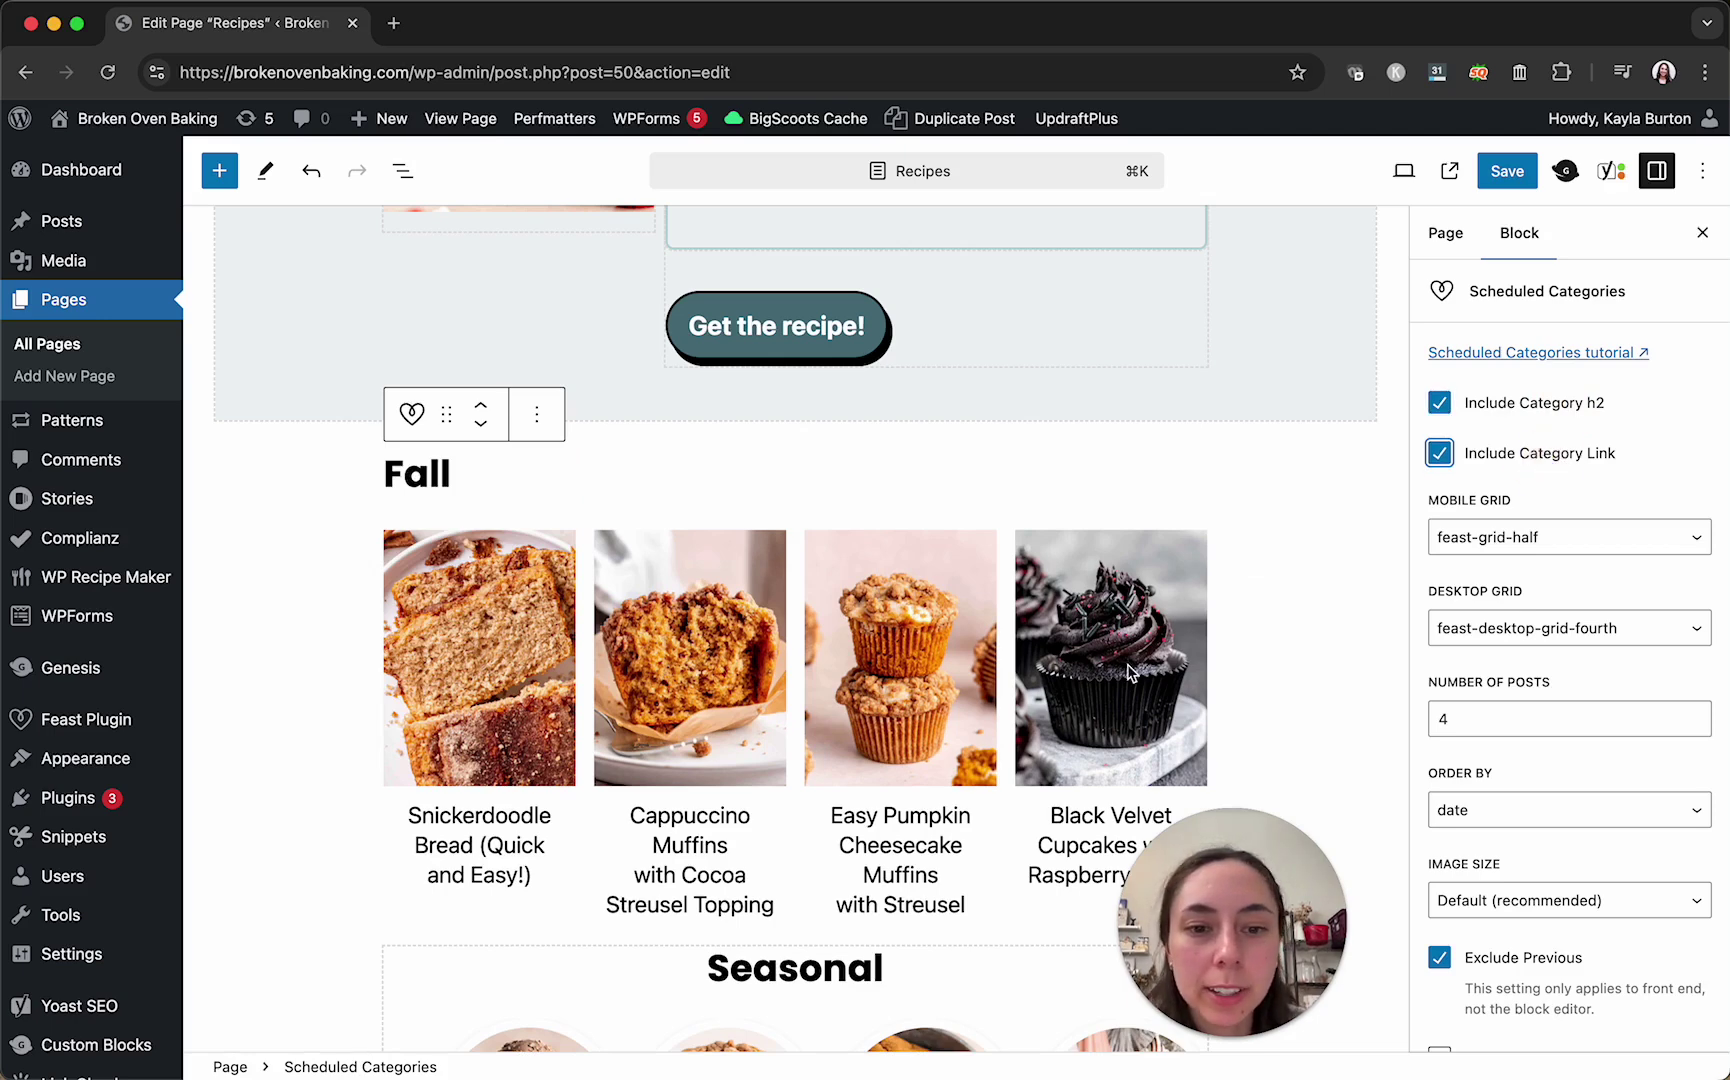
scroll(1130, 672, "down", 3)
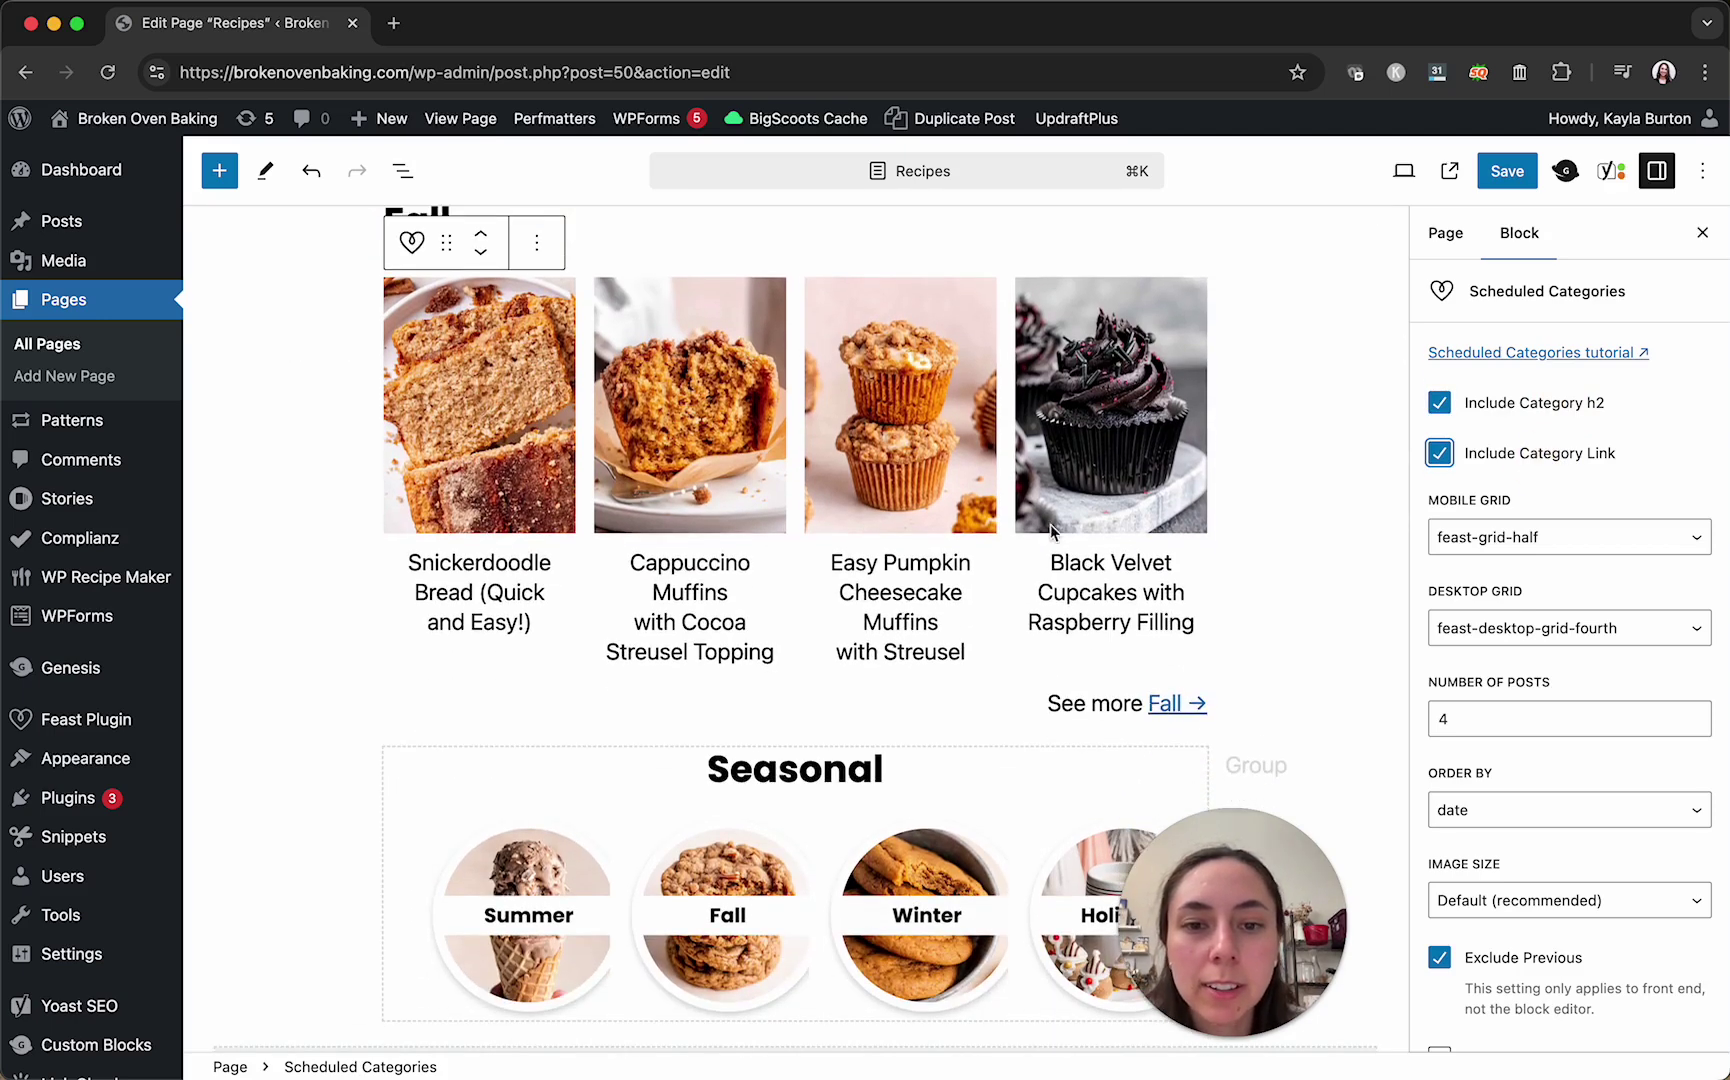
scroll(1100, 500, "up", 2)
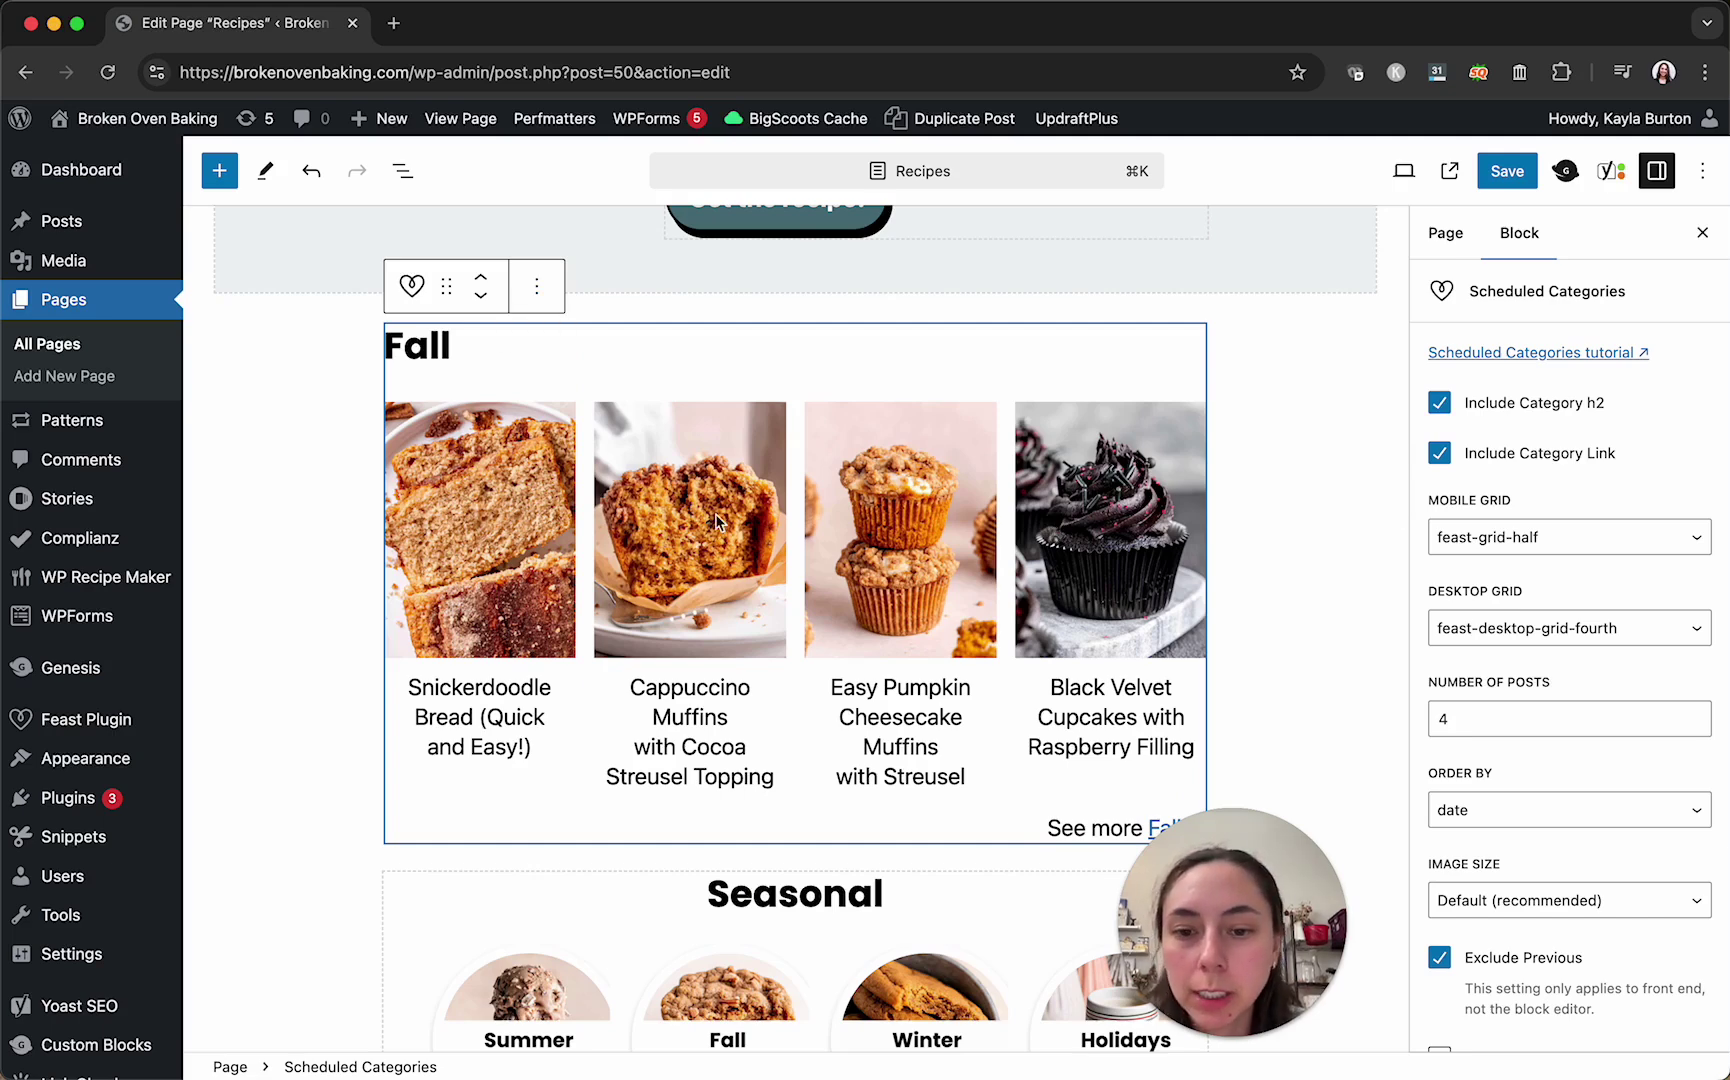
- Add a separator in the Feast+ Wavy style between the Scheduled Categories block and the Seasonal group, and save the page
key("Return")
type("/div")
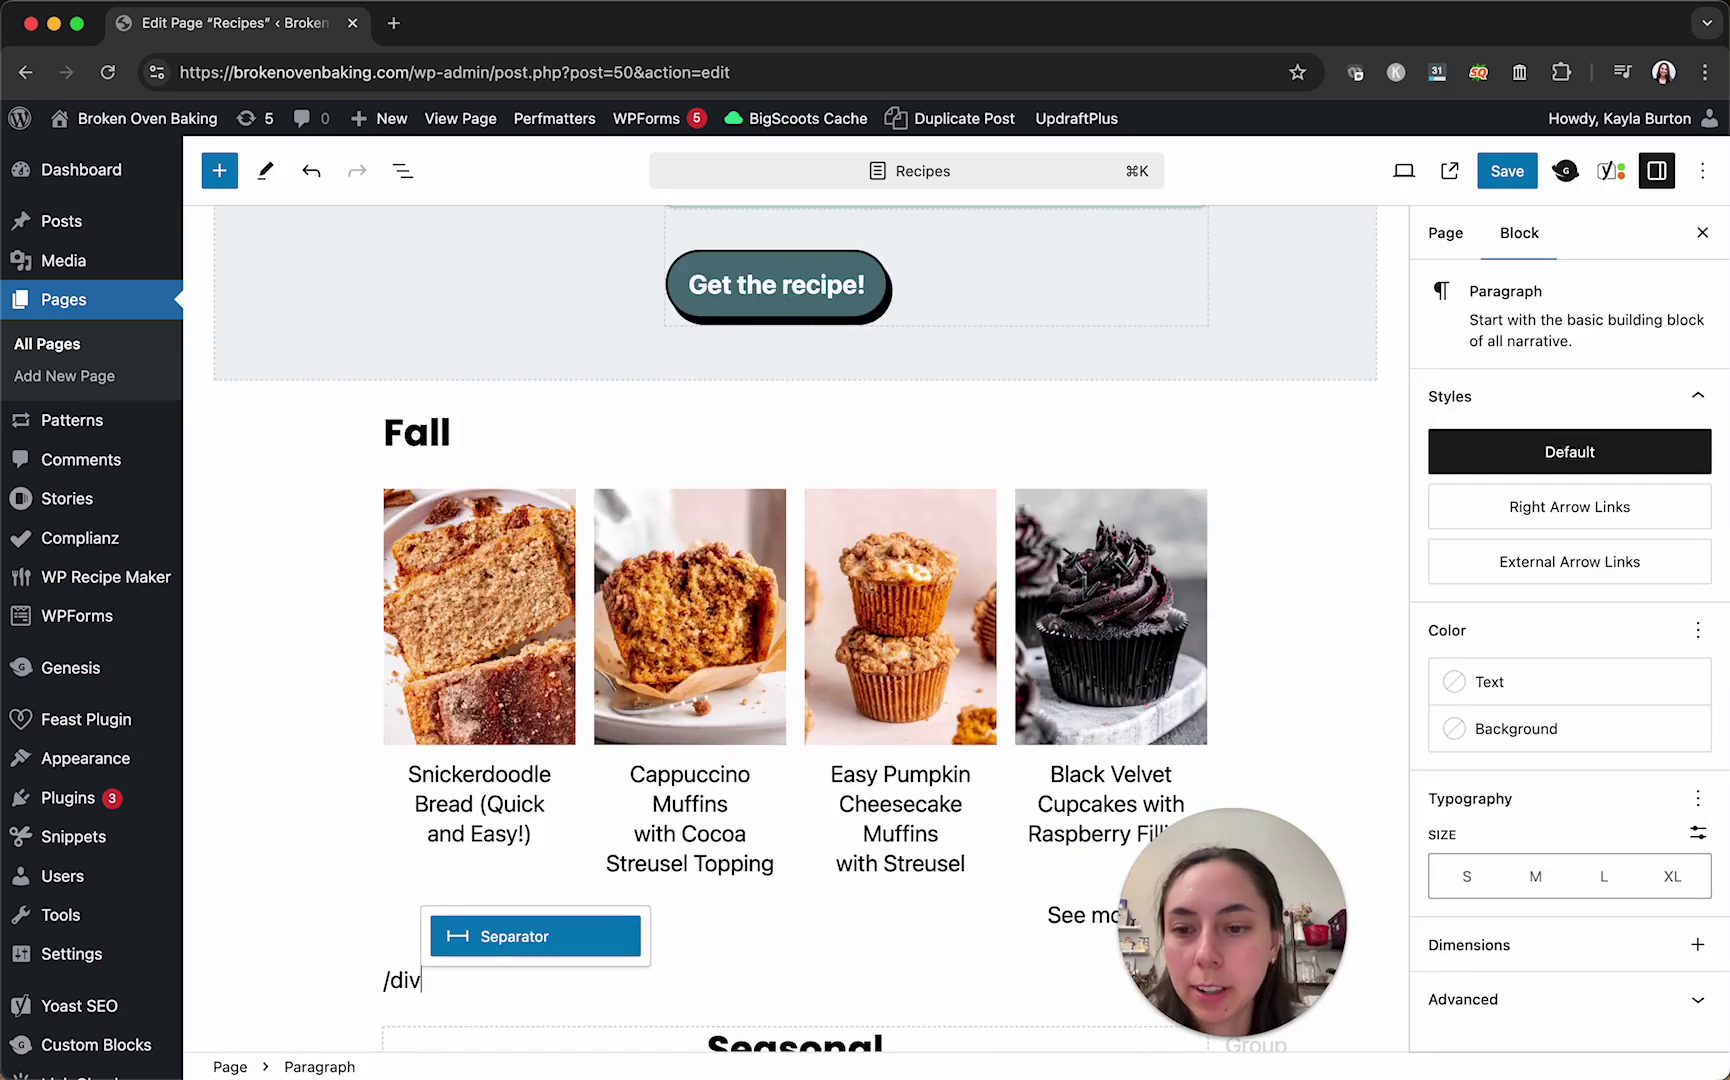
key("Return")
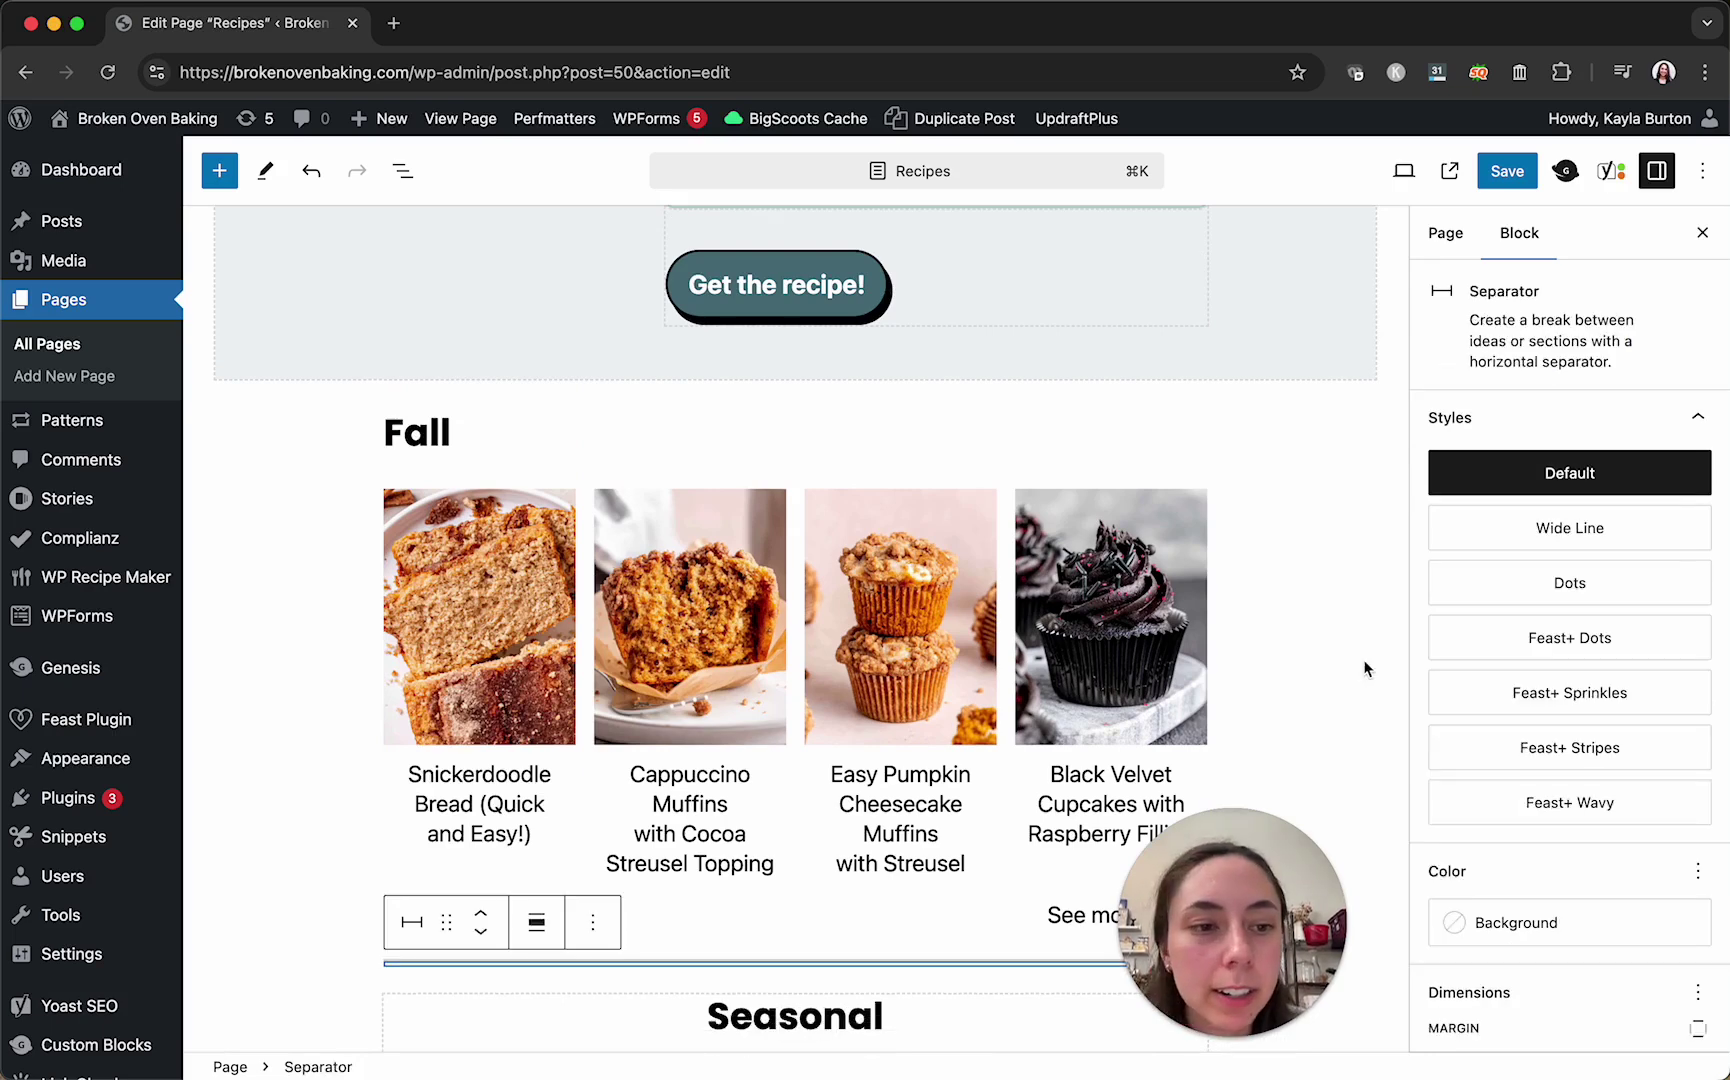
left_click(1580, 803)
scroll(937, 654, "down", 5)
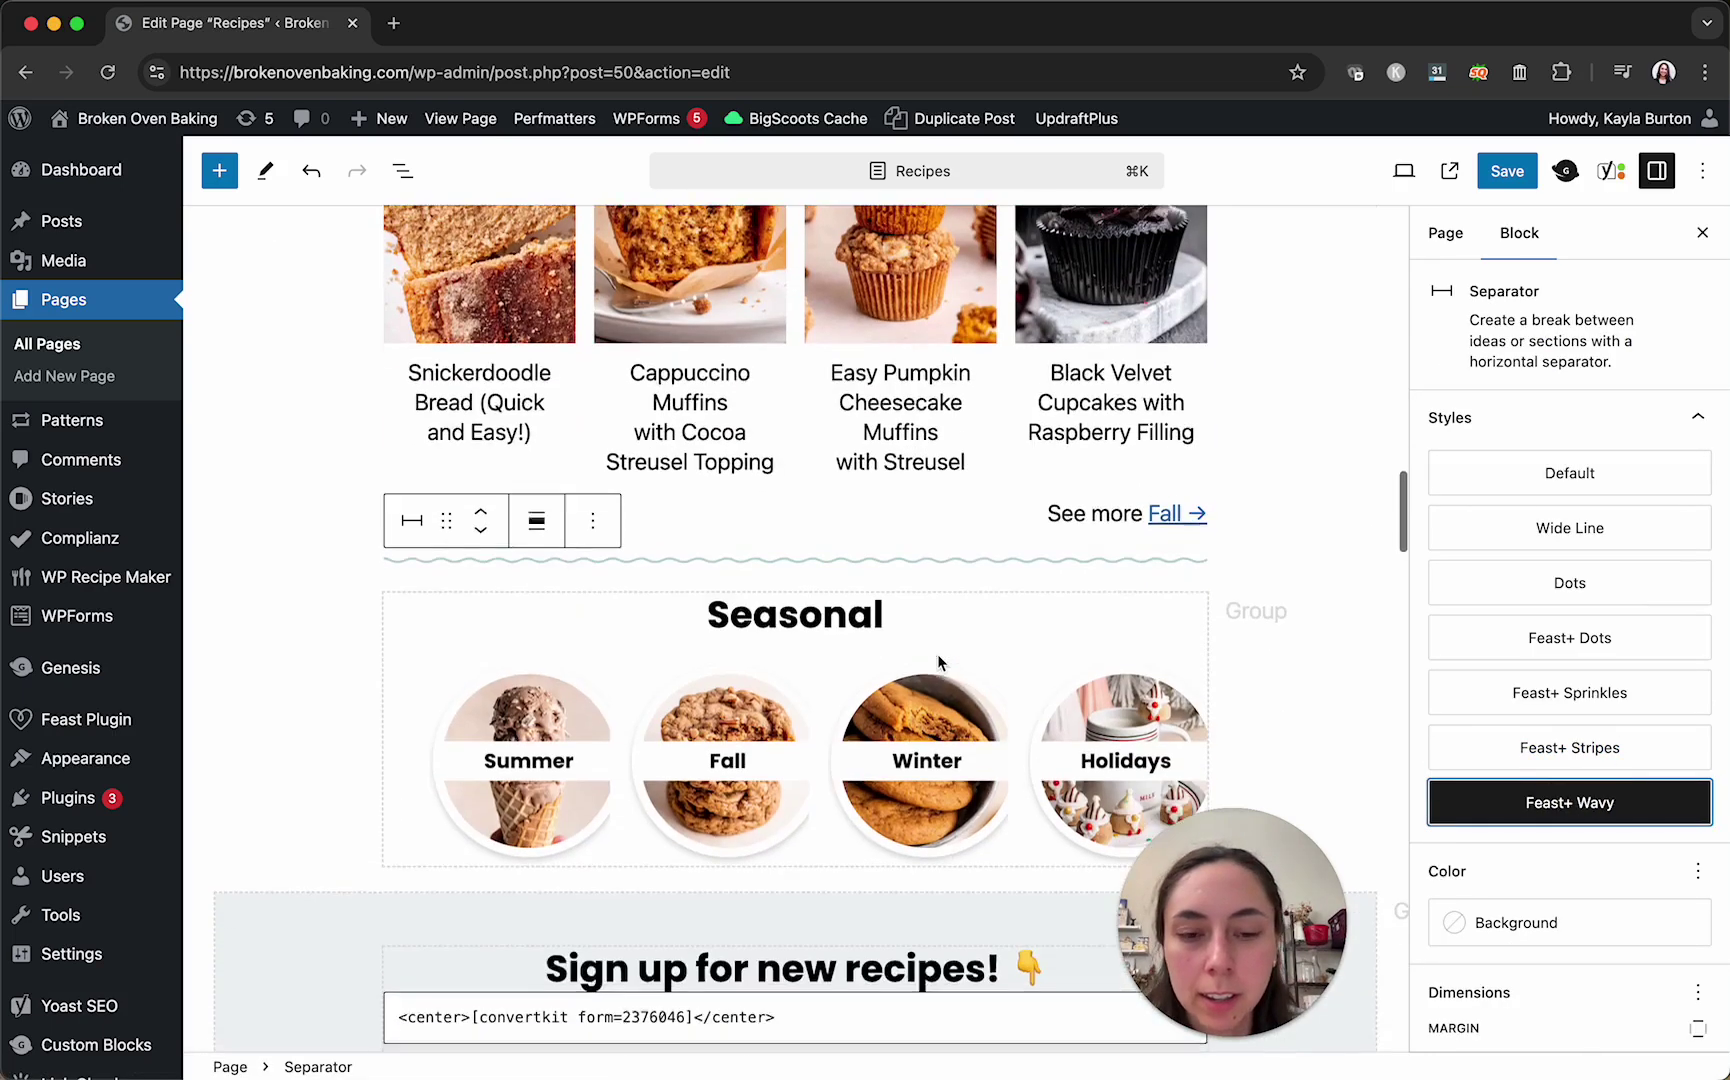
scroll(1038, 473, "up", 5)
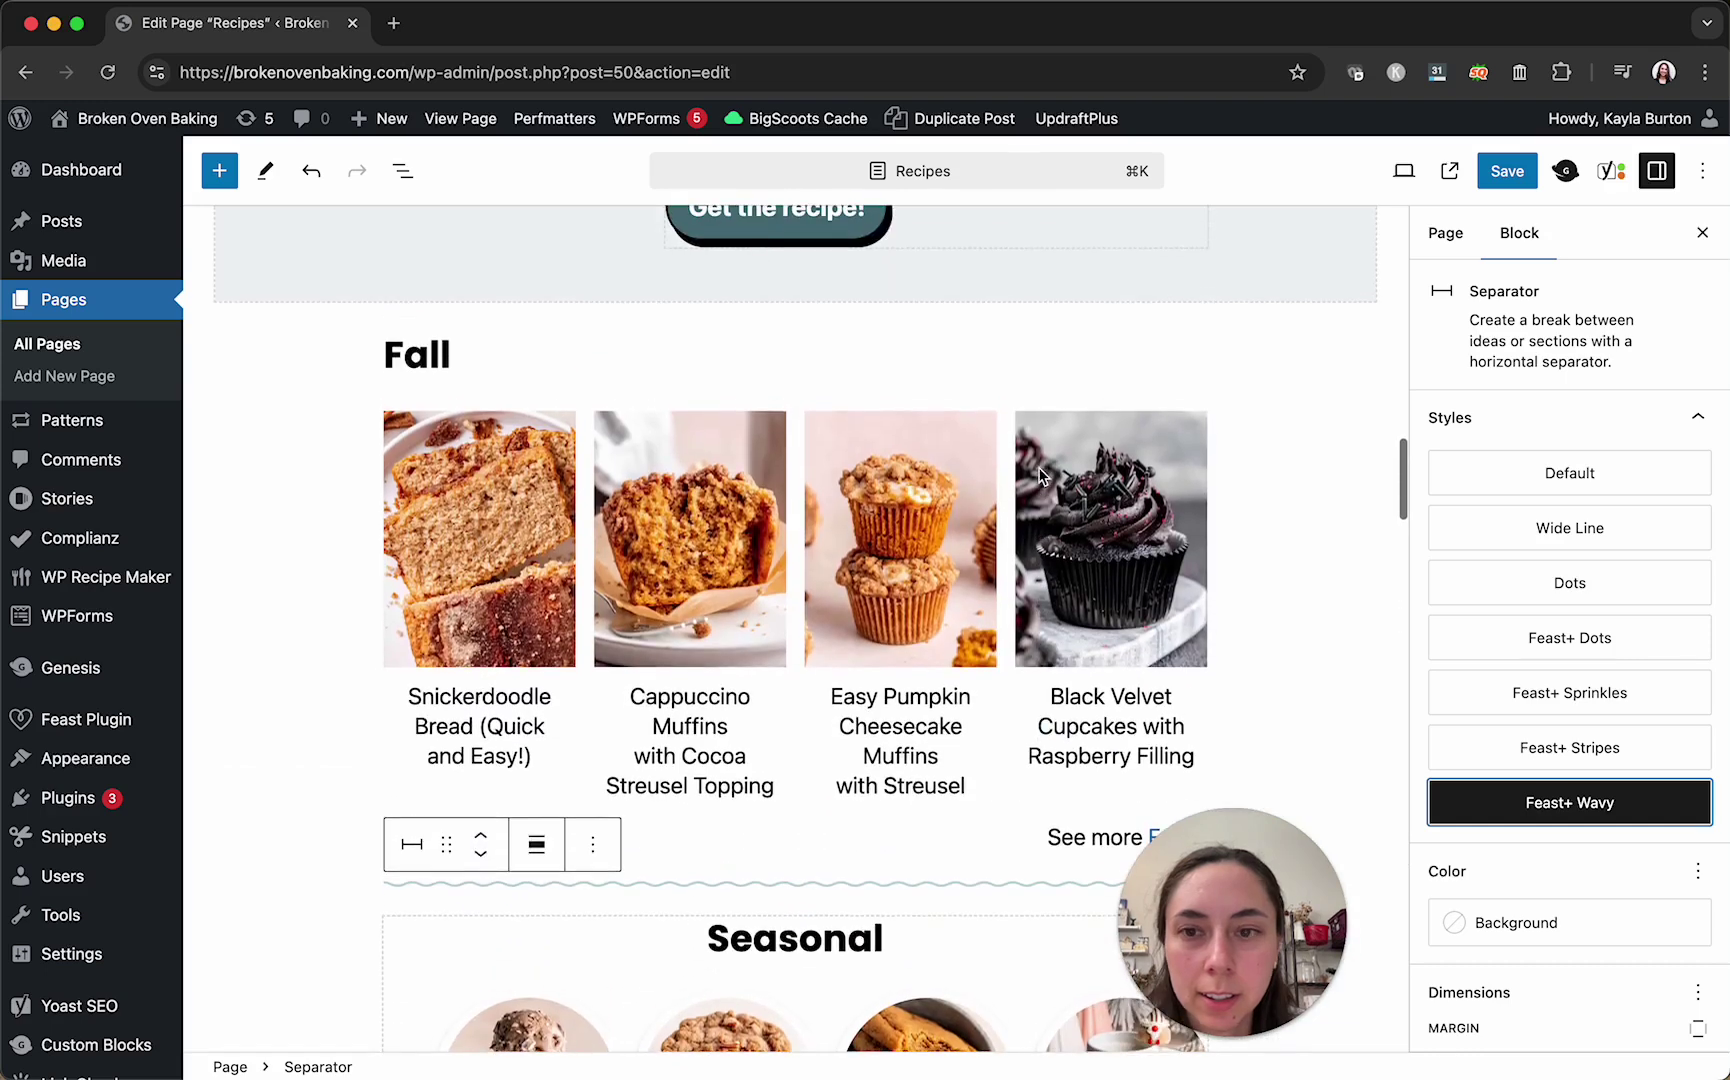
key("super+s")
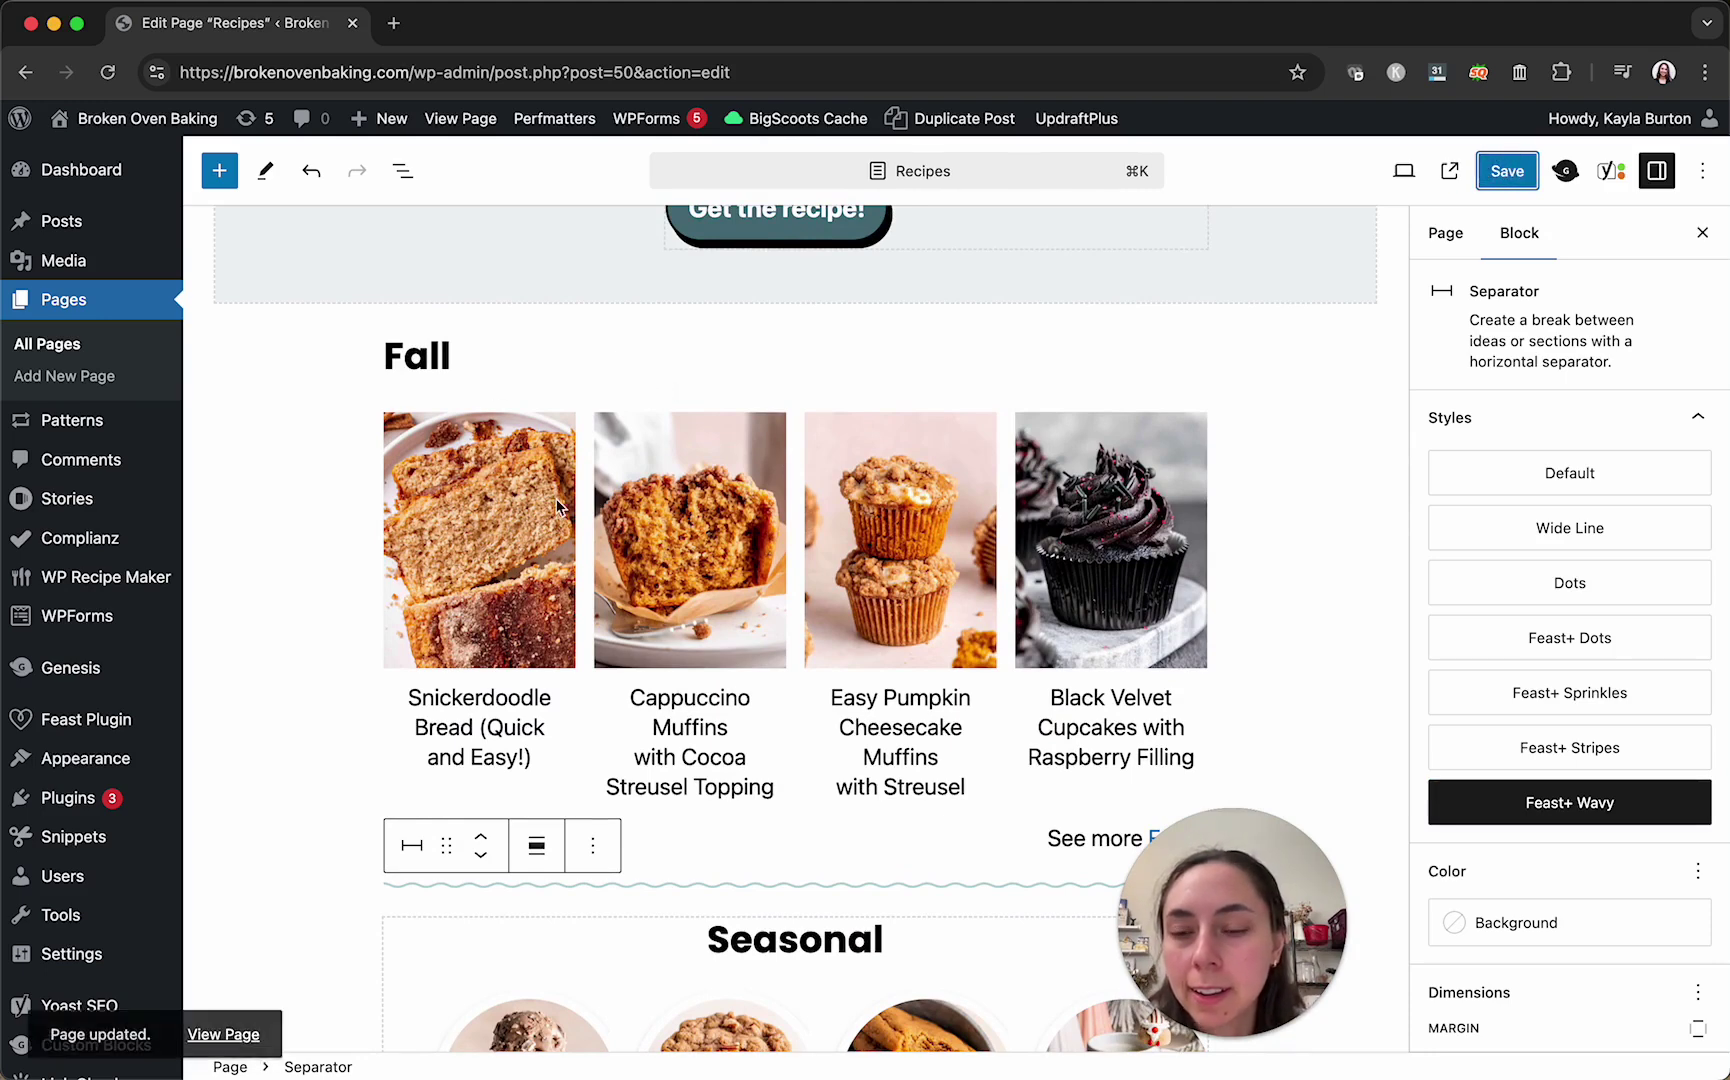
- View the live Recipes page, check its Fall recipes section, and follow the section's link to the full Fall category
left_click(222, 1032)
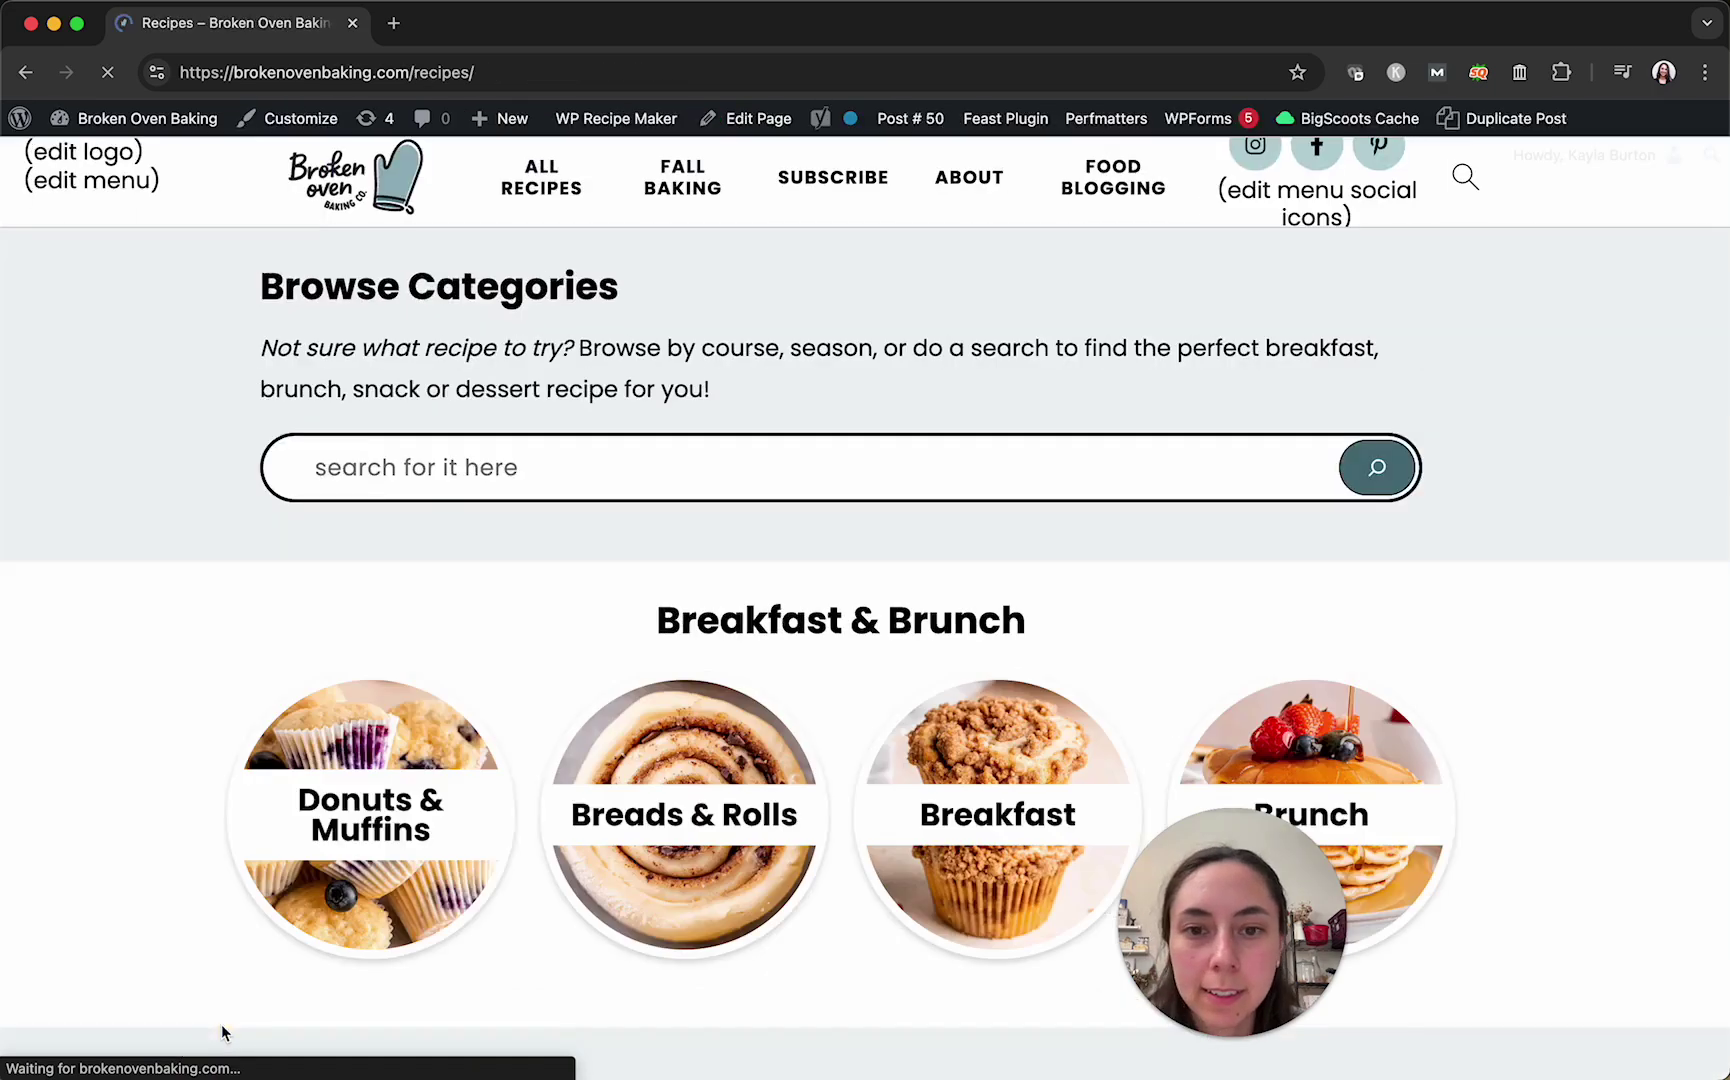
scroll(656, 510, "down", 10)
scroll(656, 515, "down", 10)
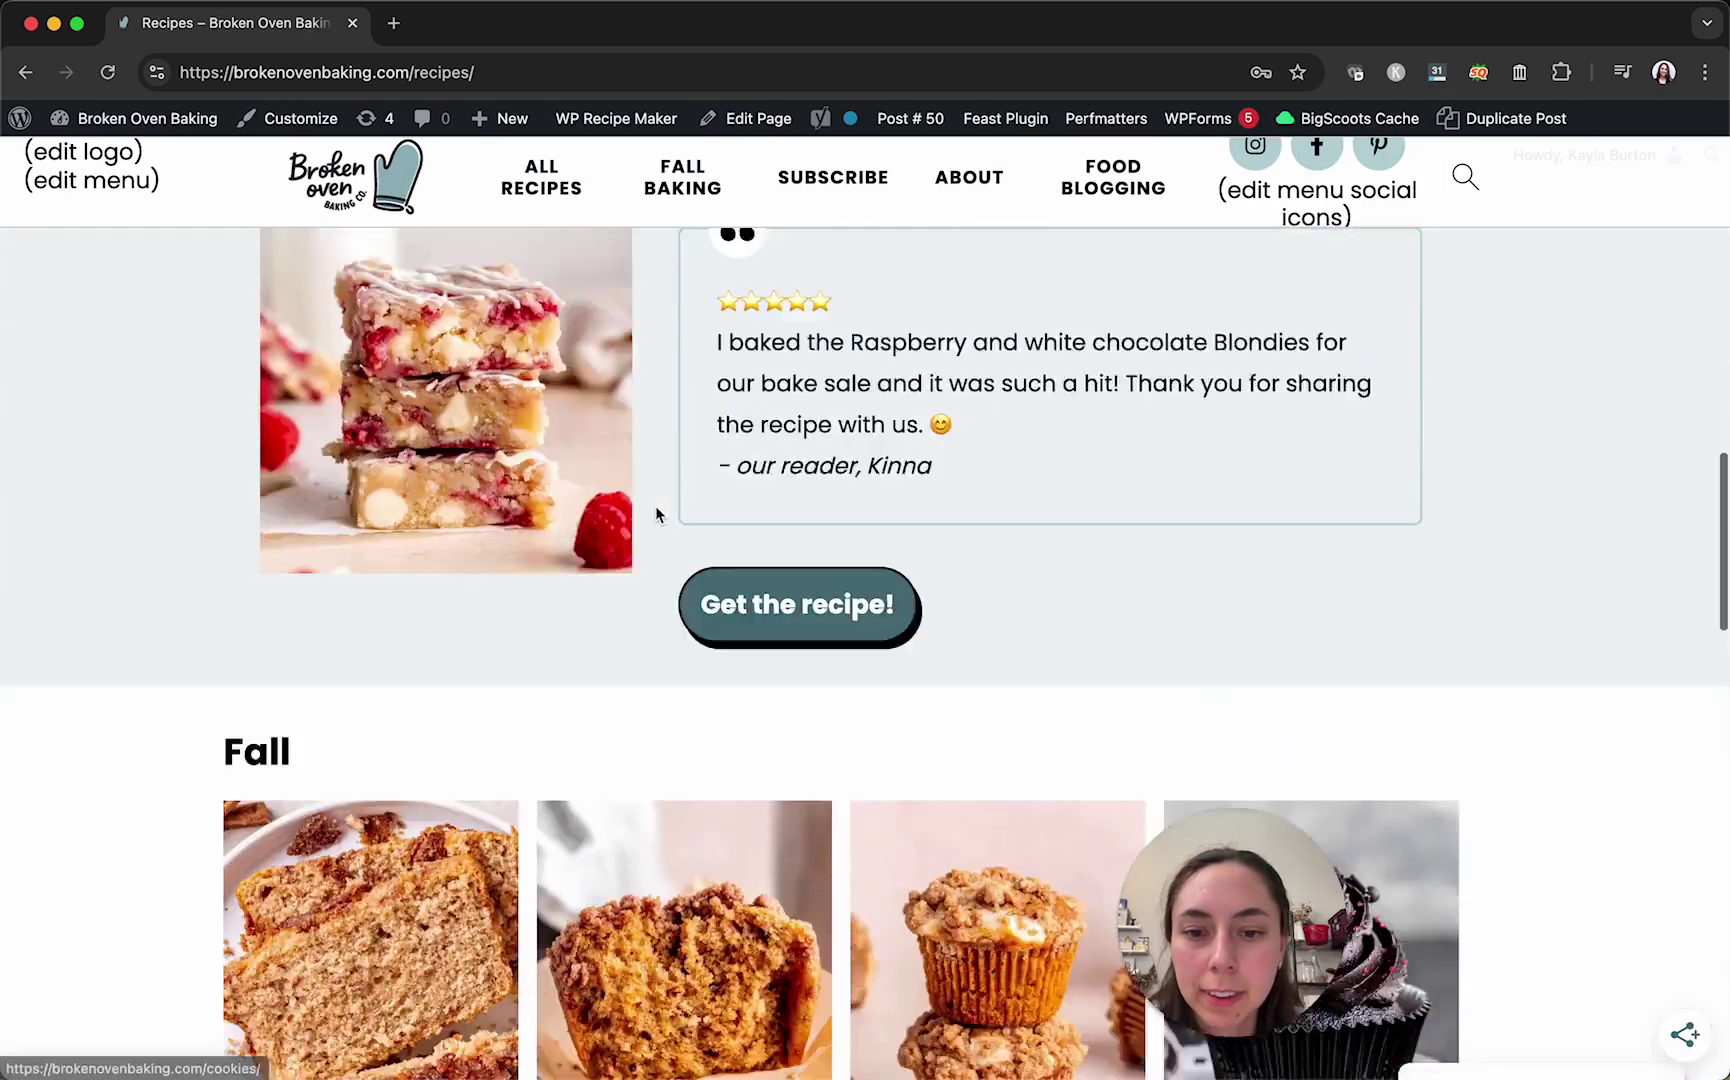
scroll(287, 360, "down", 4)
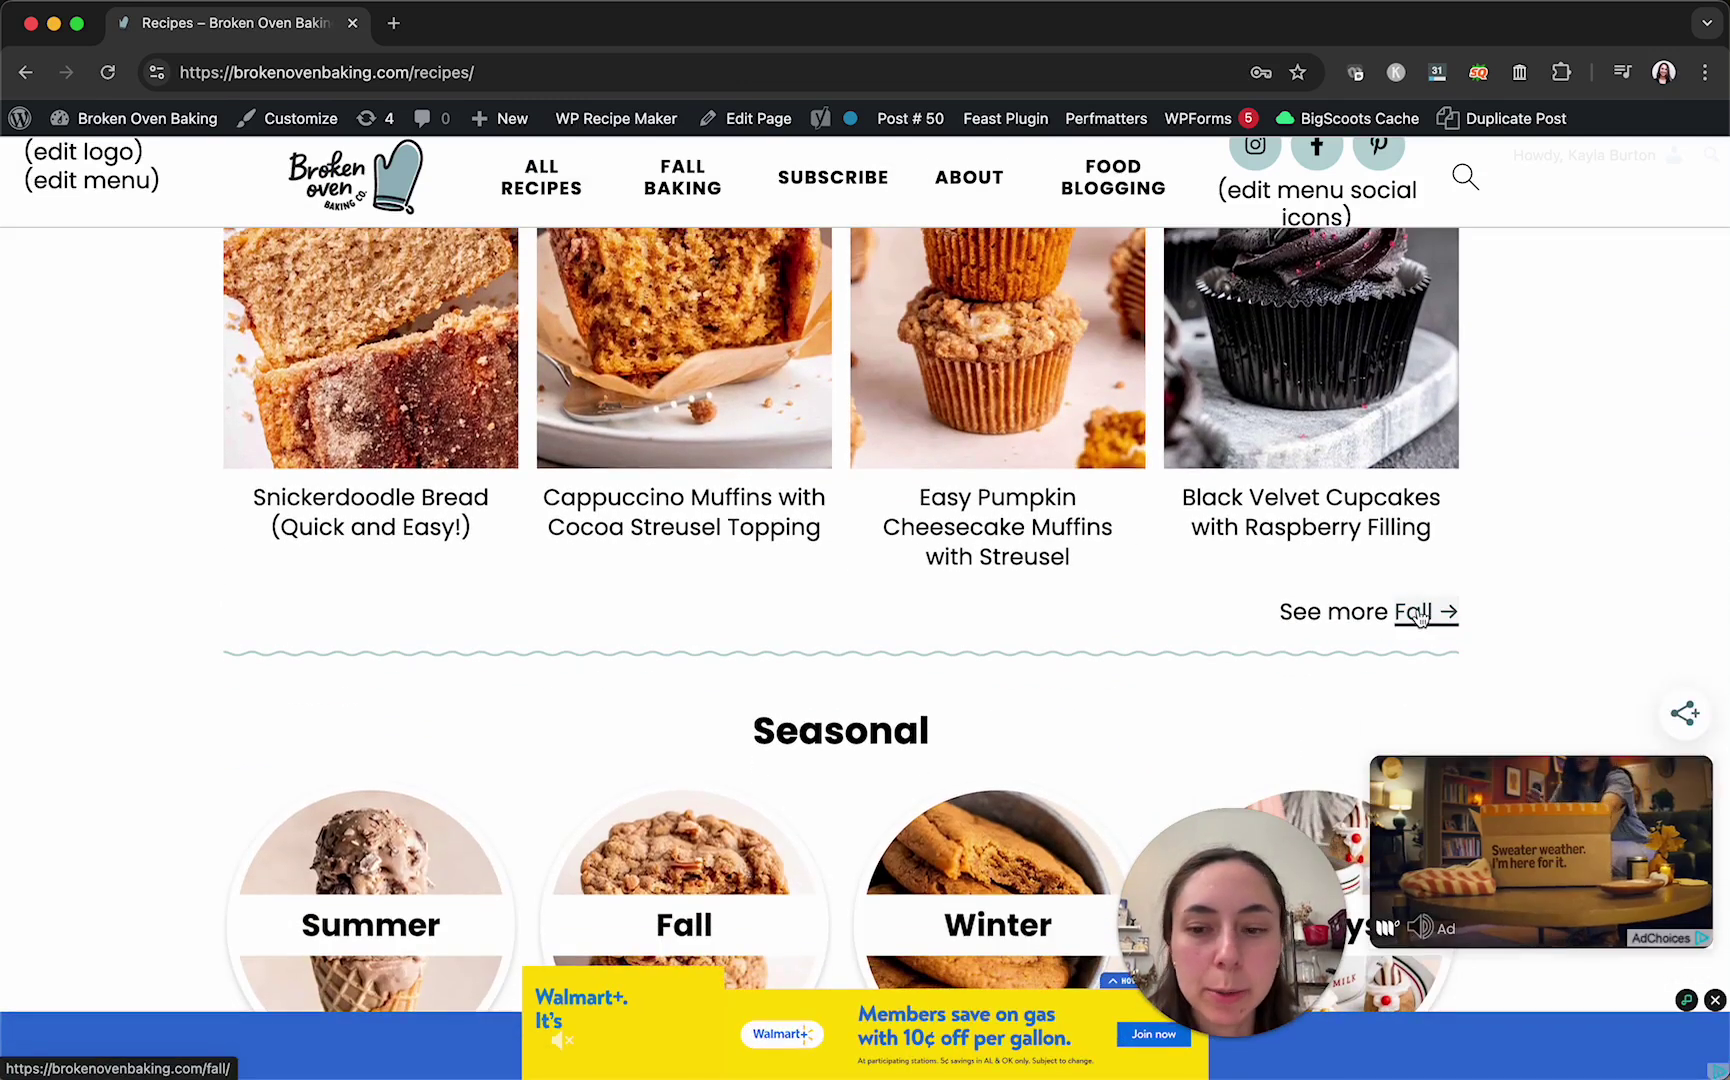
left_click(1427, 613)
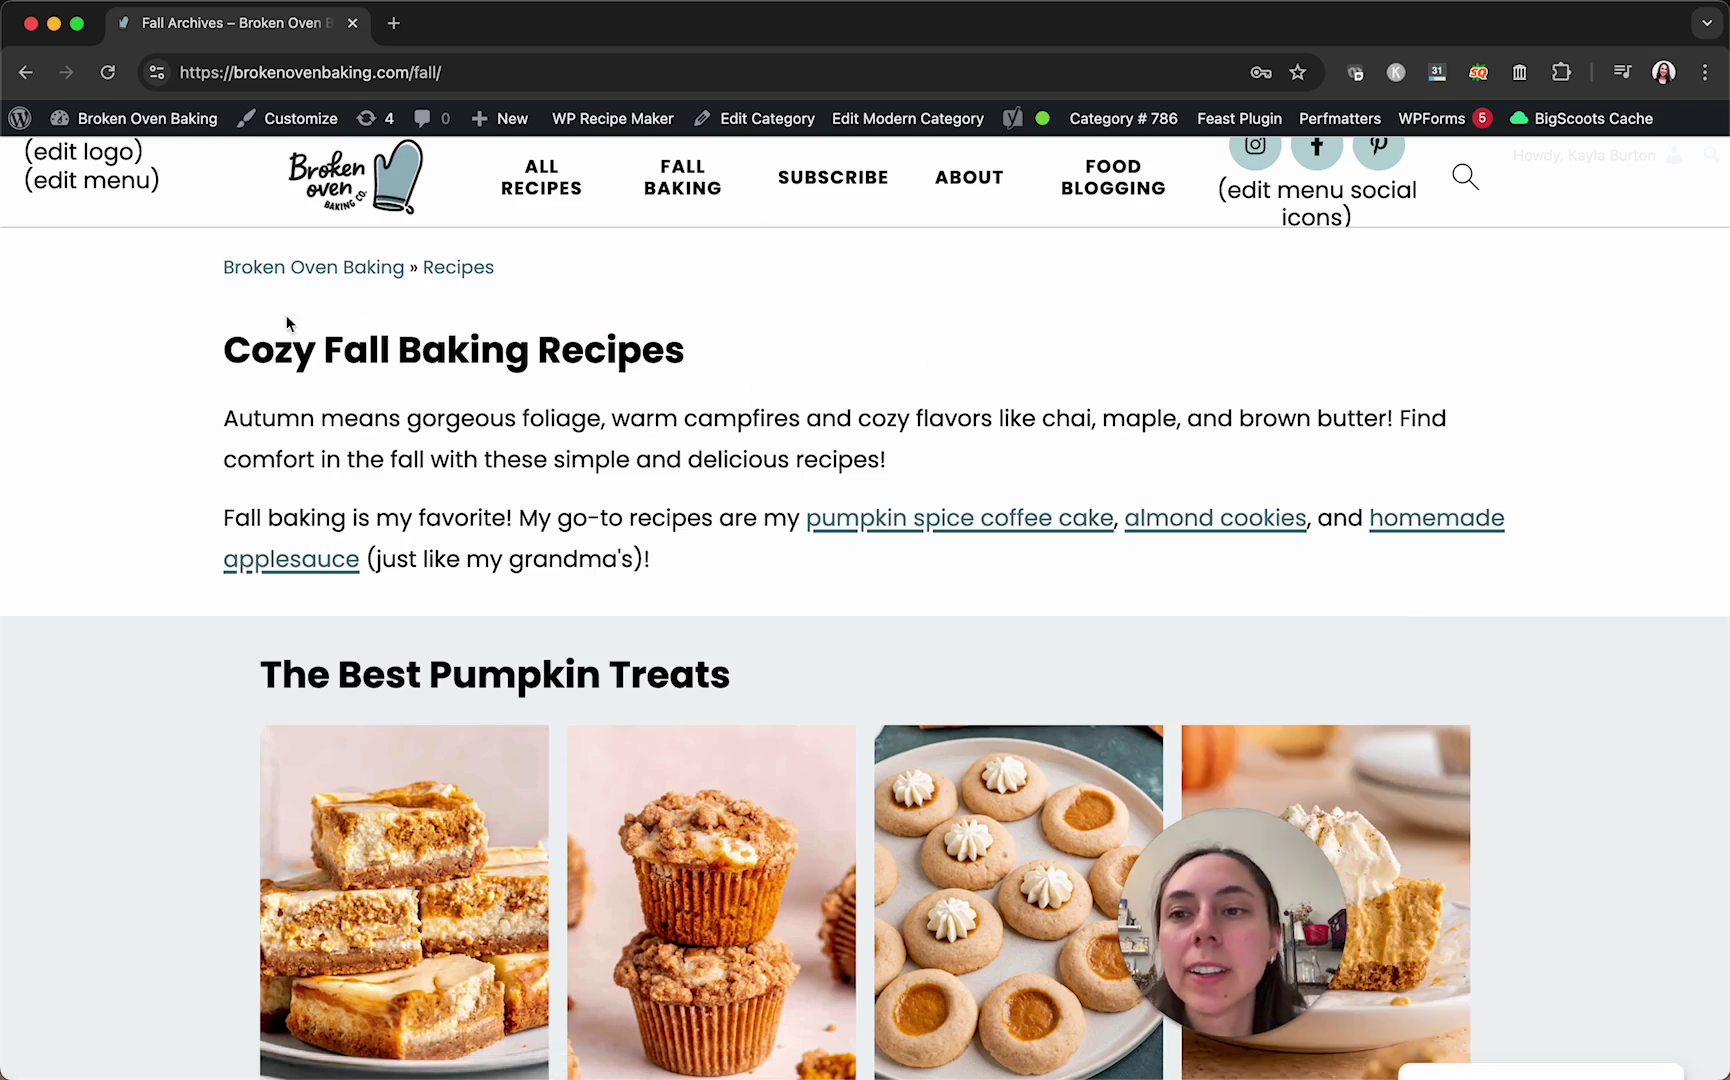
- Return to the site's admin dashboard and open the Holidays post category for editing
left_click(174, 118)
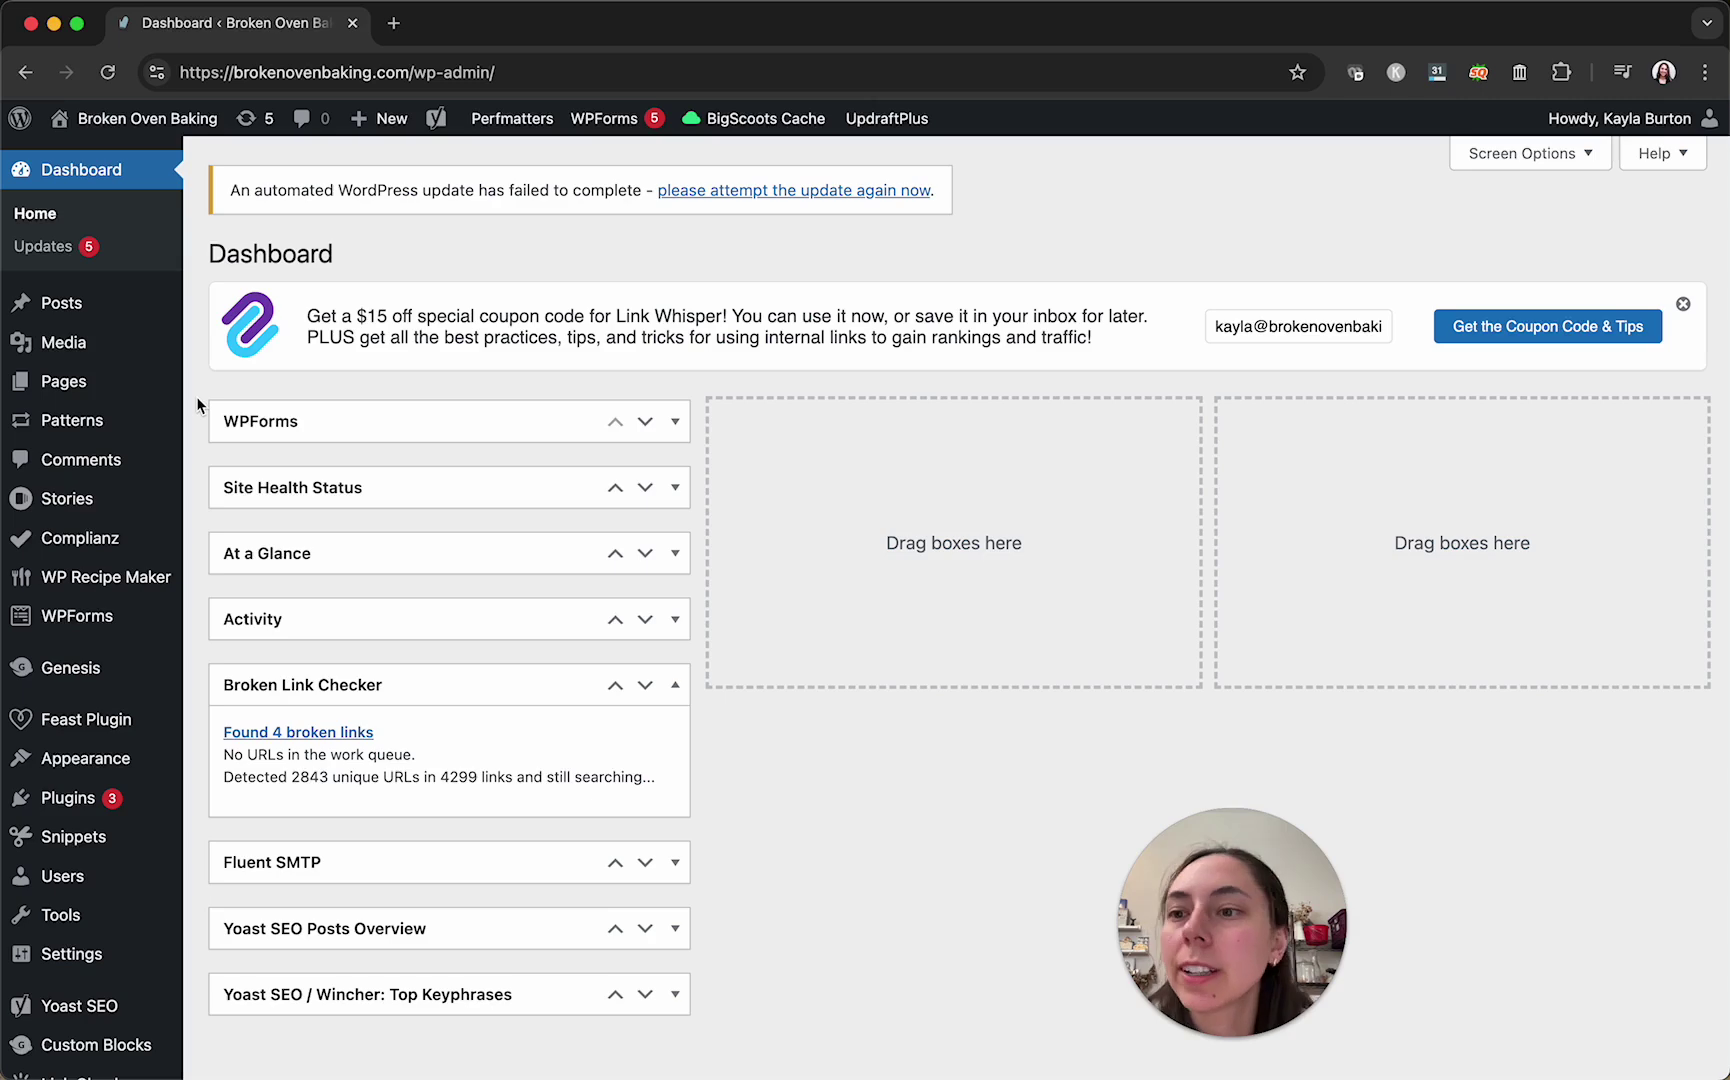
mouse_move(110, 308)
left_click(228, 368)
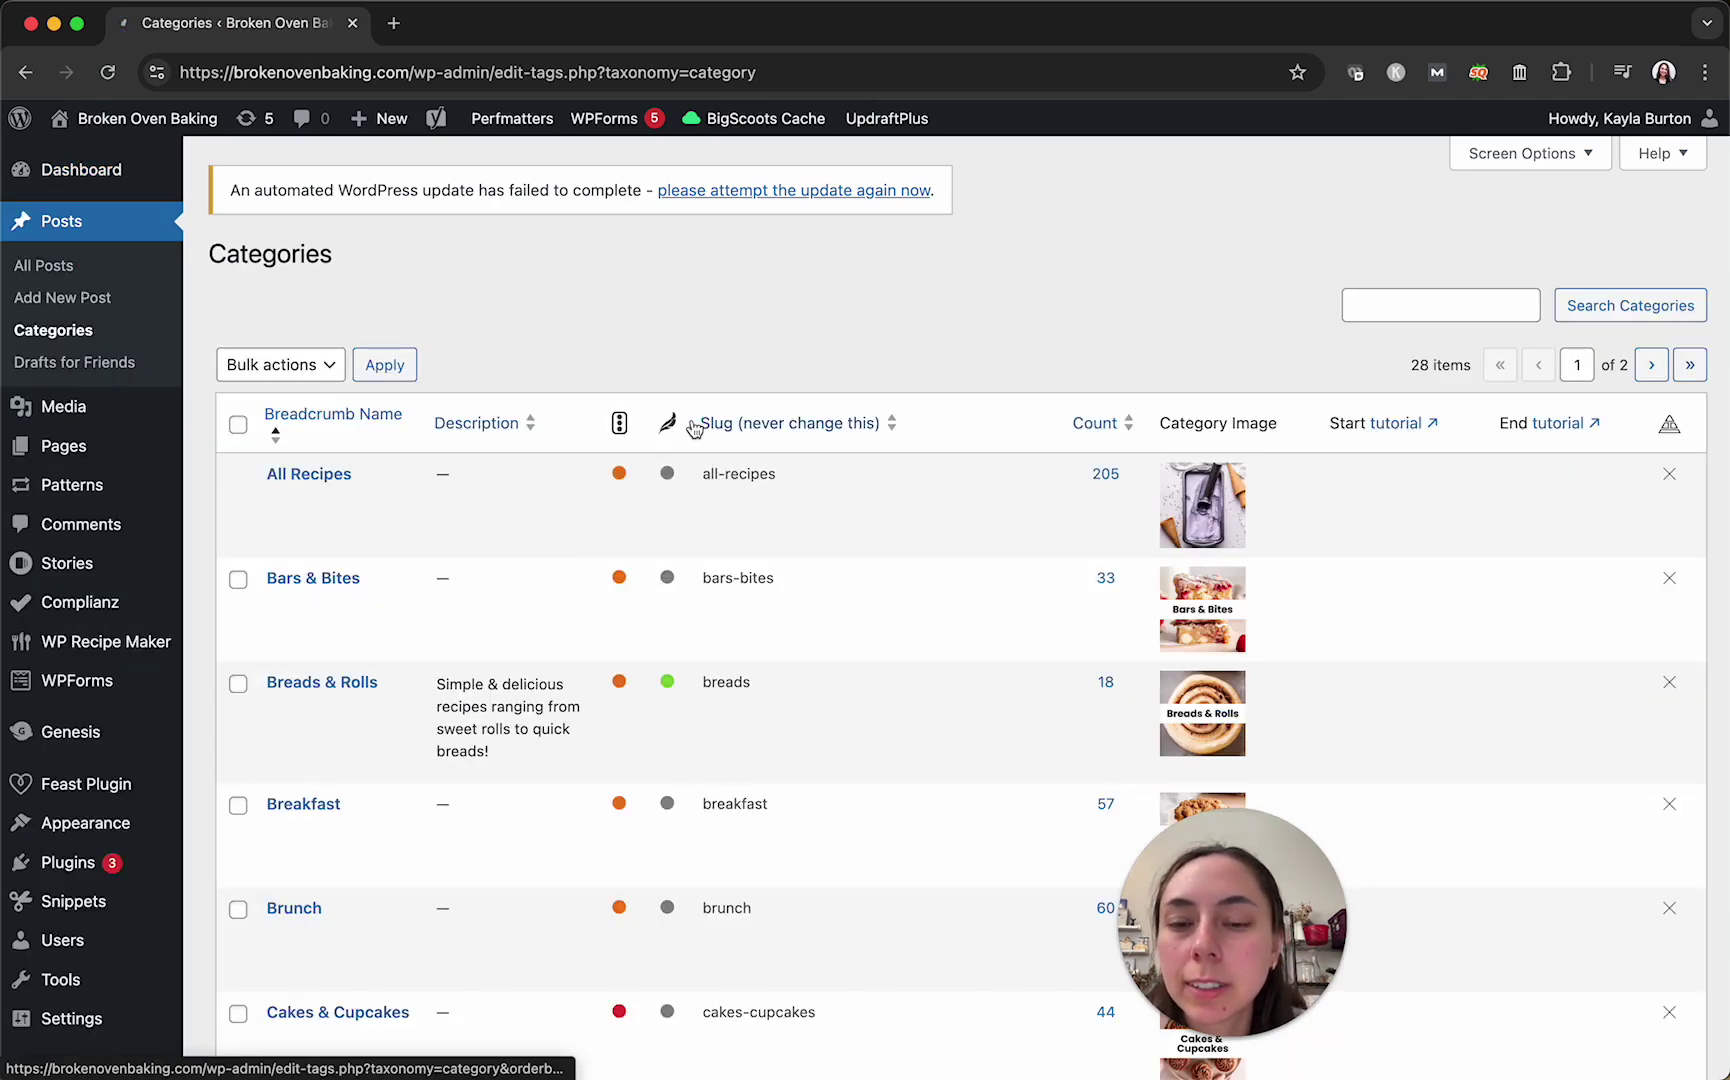
scroll(888, 286, "down", 3)
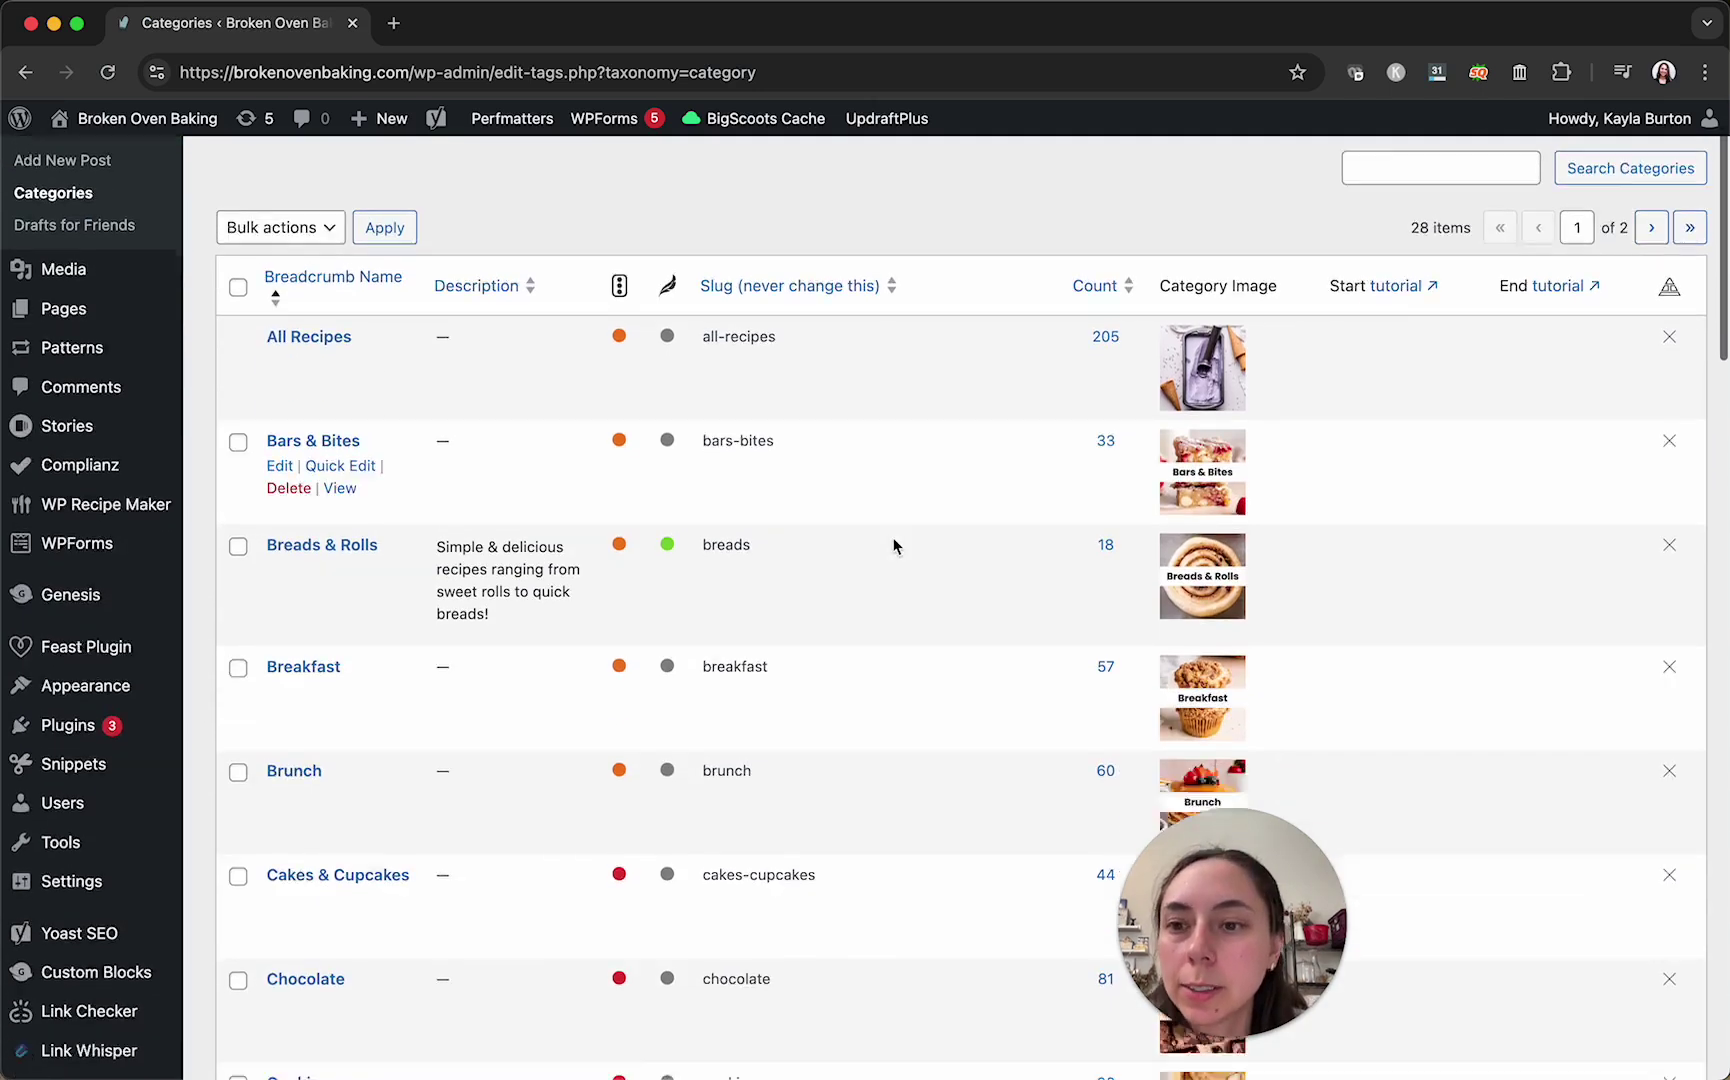
scroll(893, 545, "down", 12)
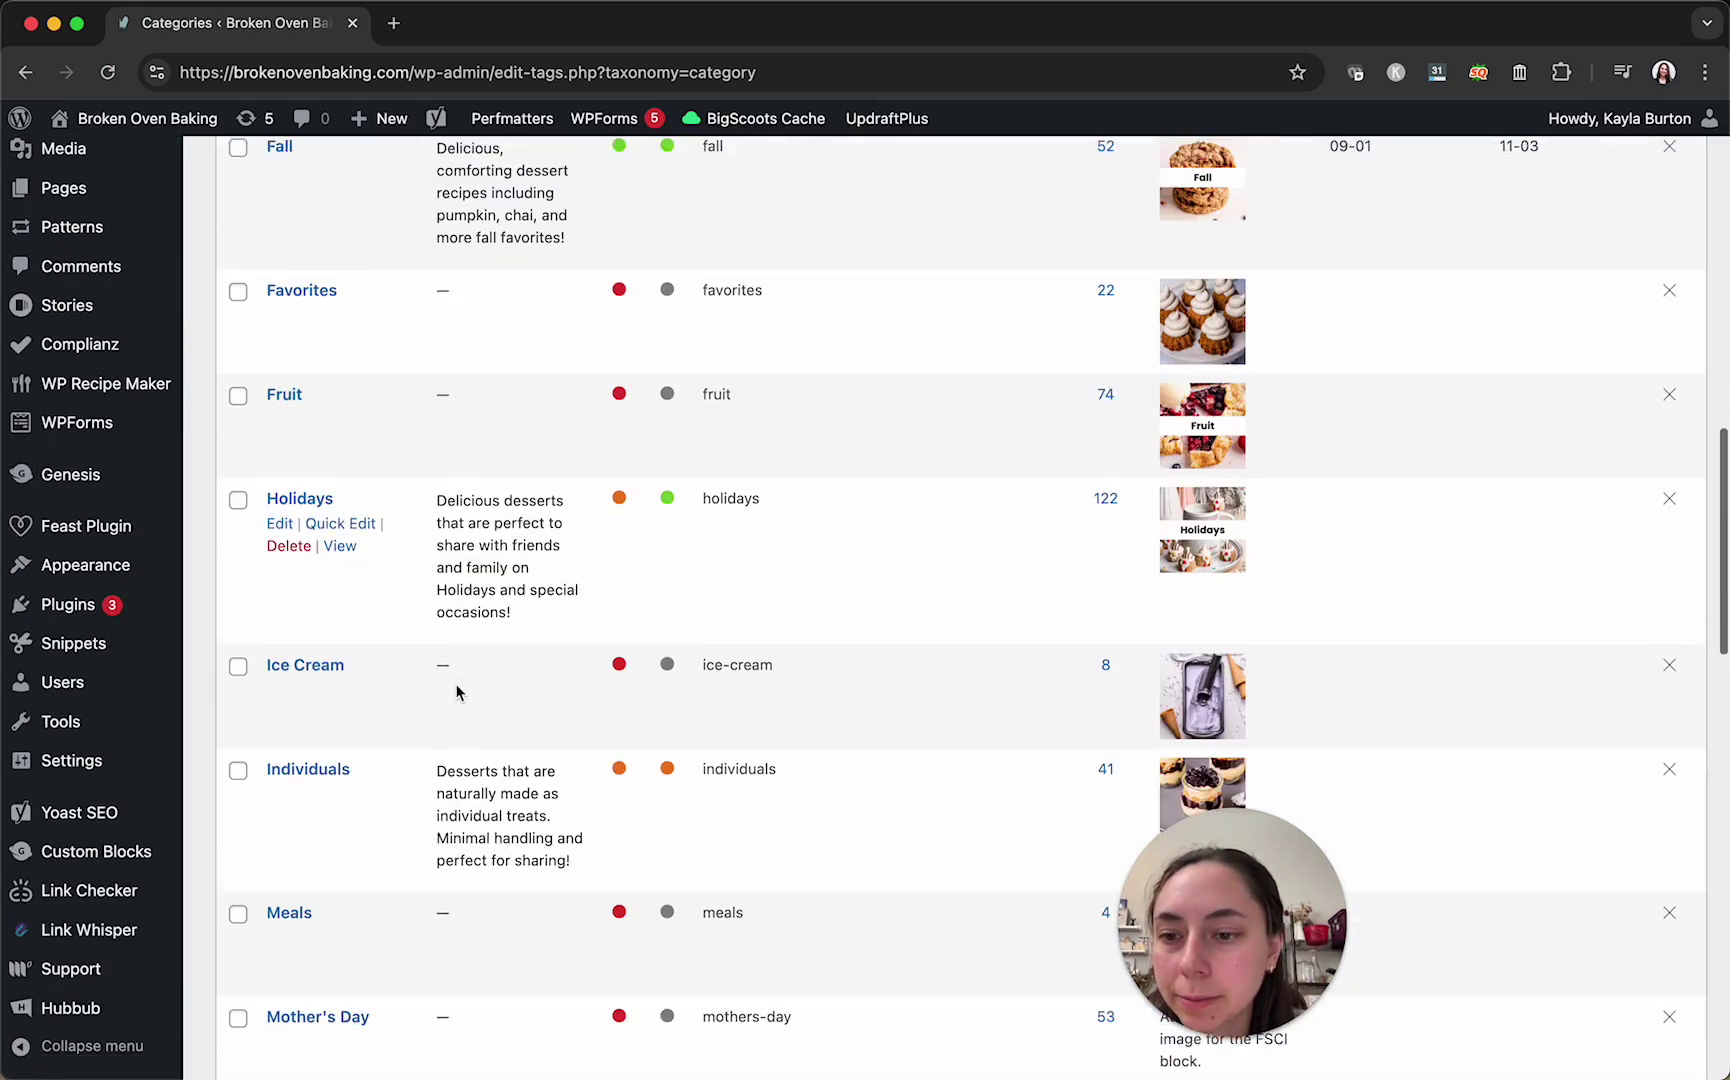
left_click(281, 517)
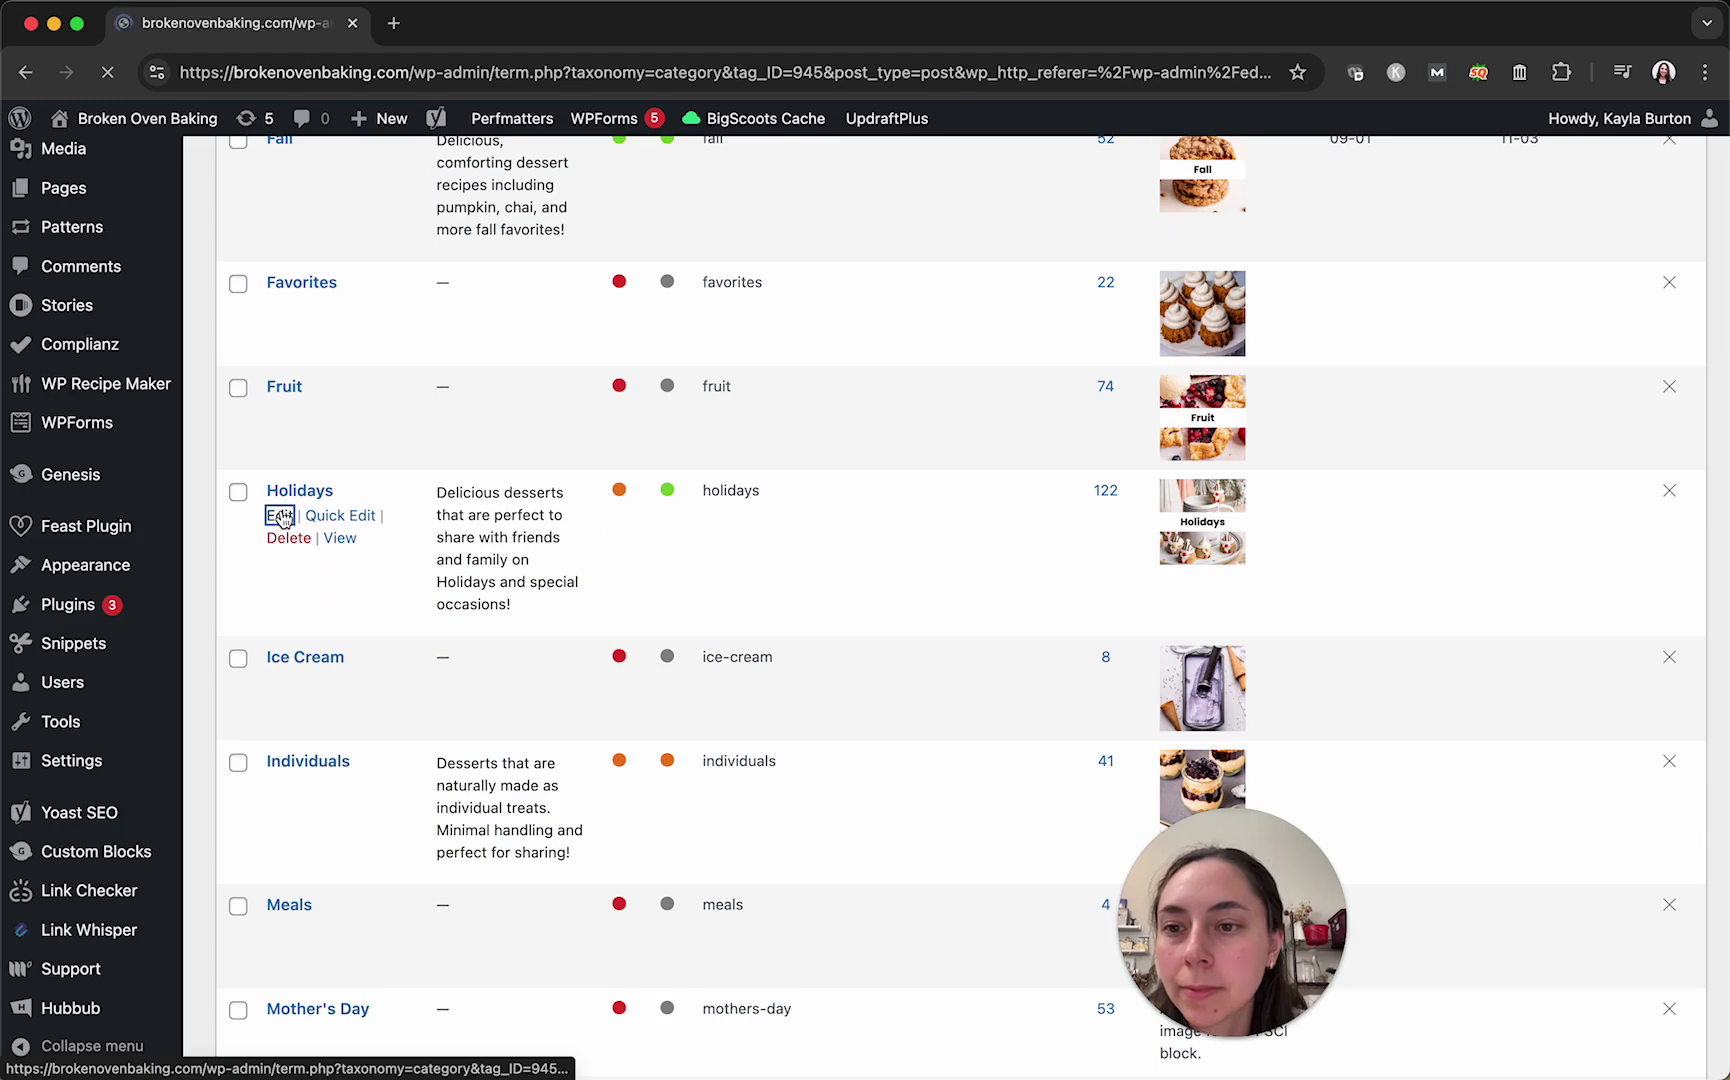
- Set the Holidays category's scheduled start to 11-04 and its scheduled end to 12-31
scroll(705, 572, "down", 10)
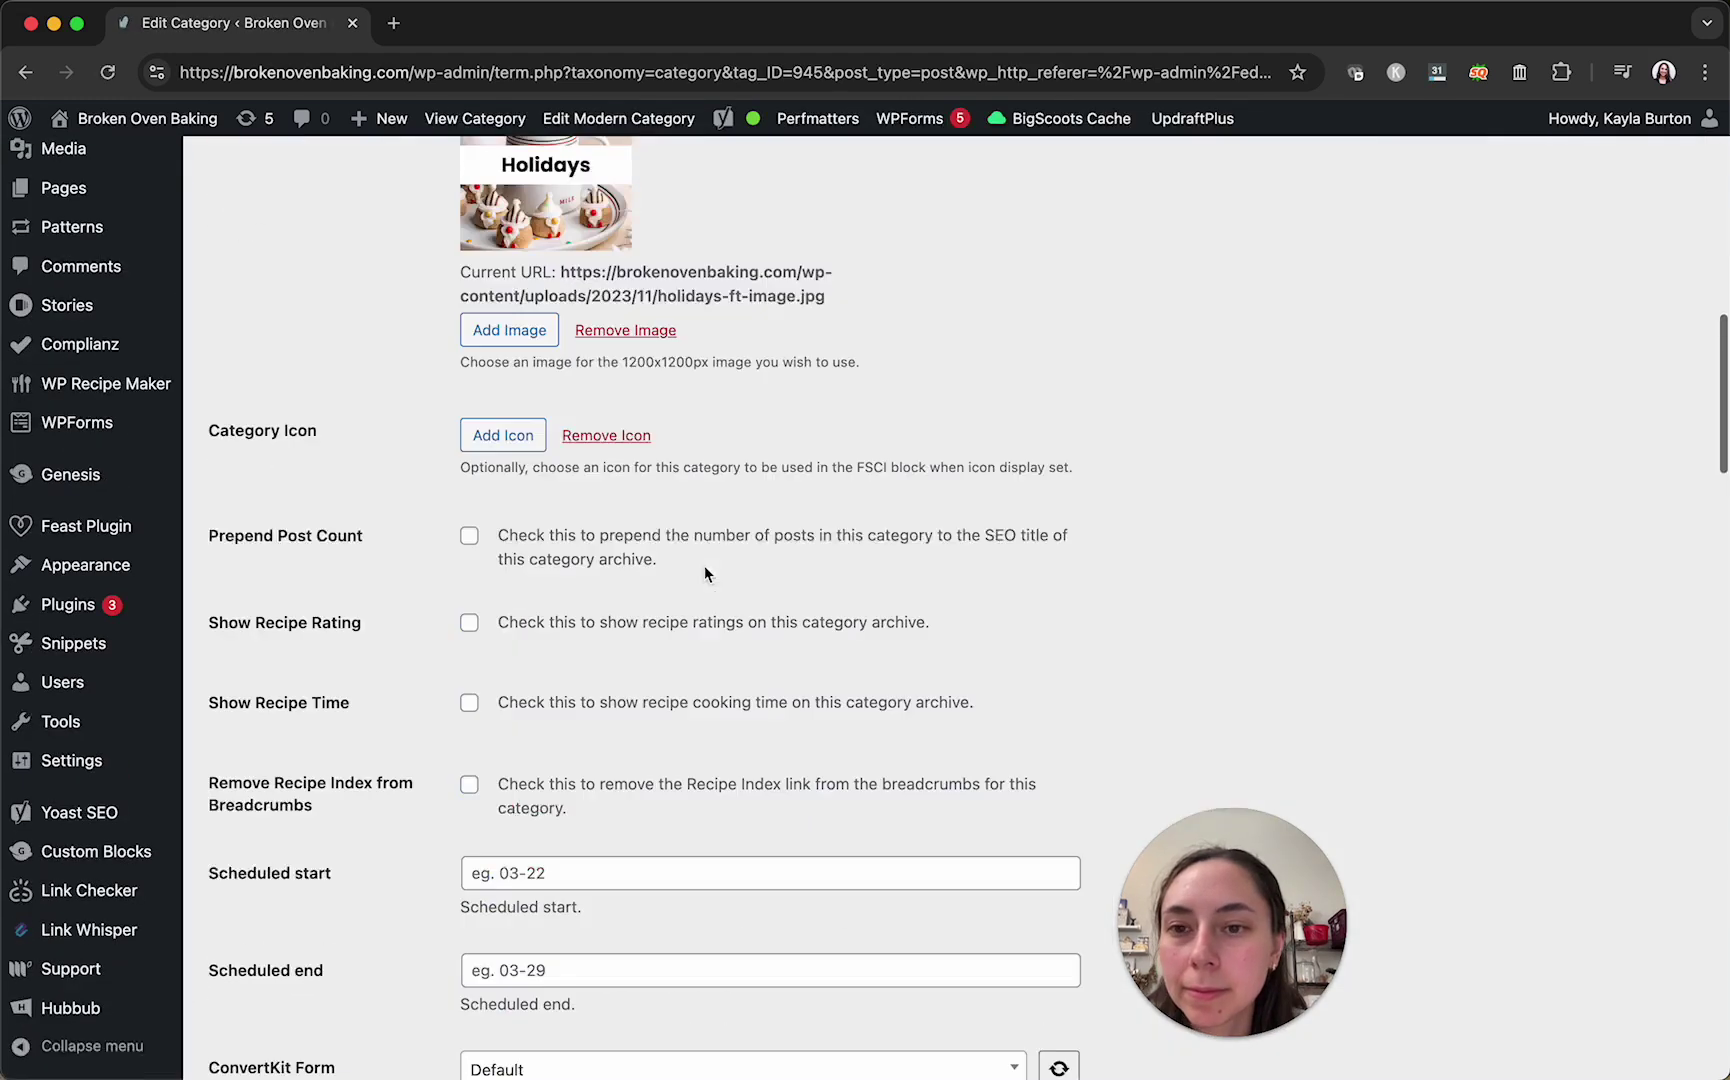
scroll(704, 570, "down", 5)
left_click(585, 465)
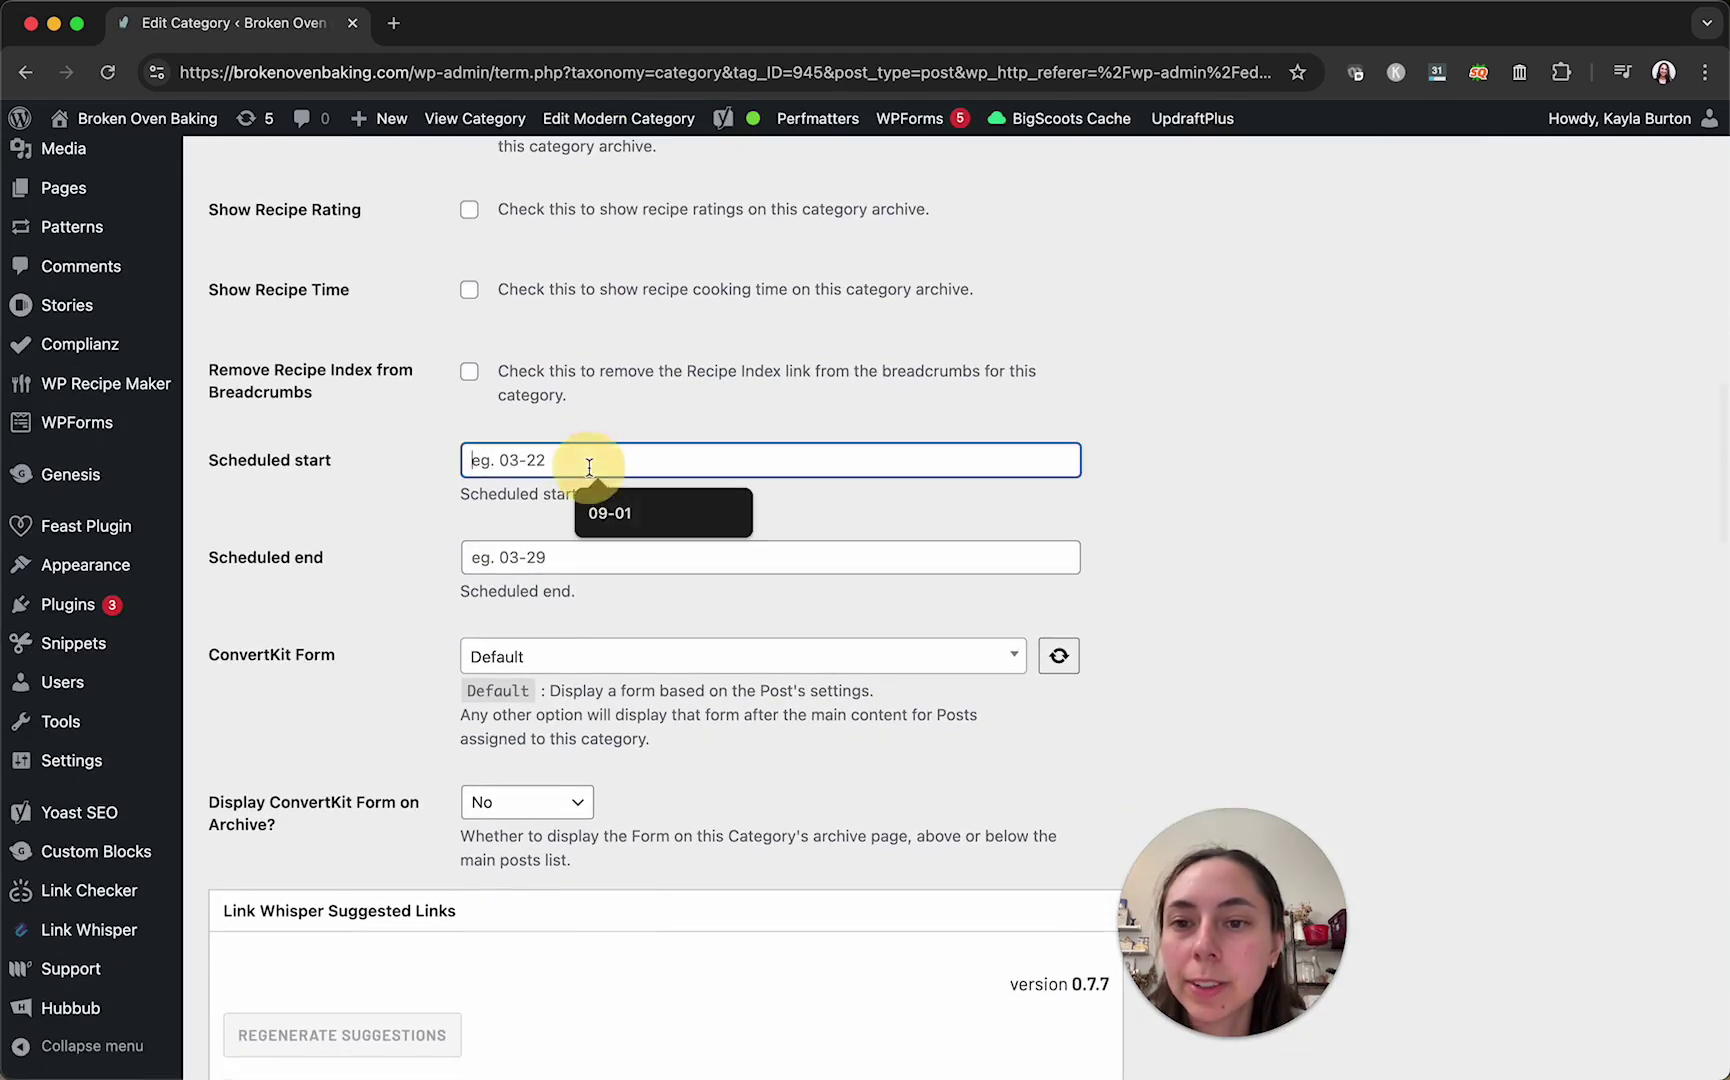
left_click(461, 485)
left_click(508, 460)
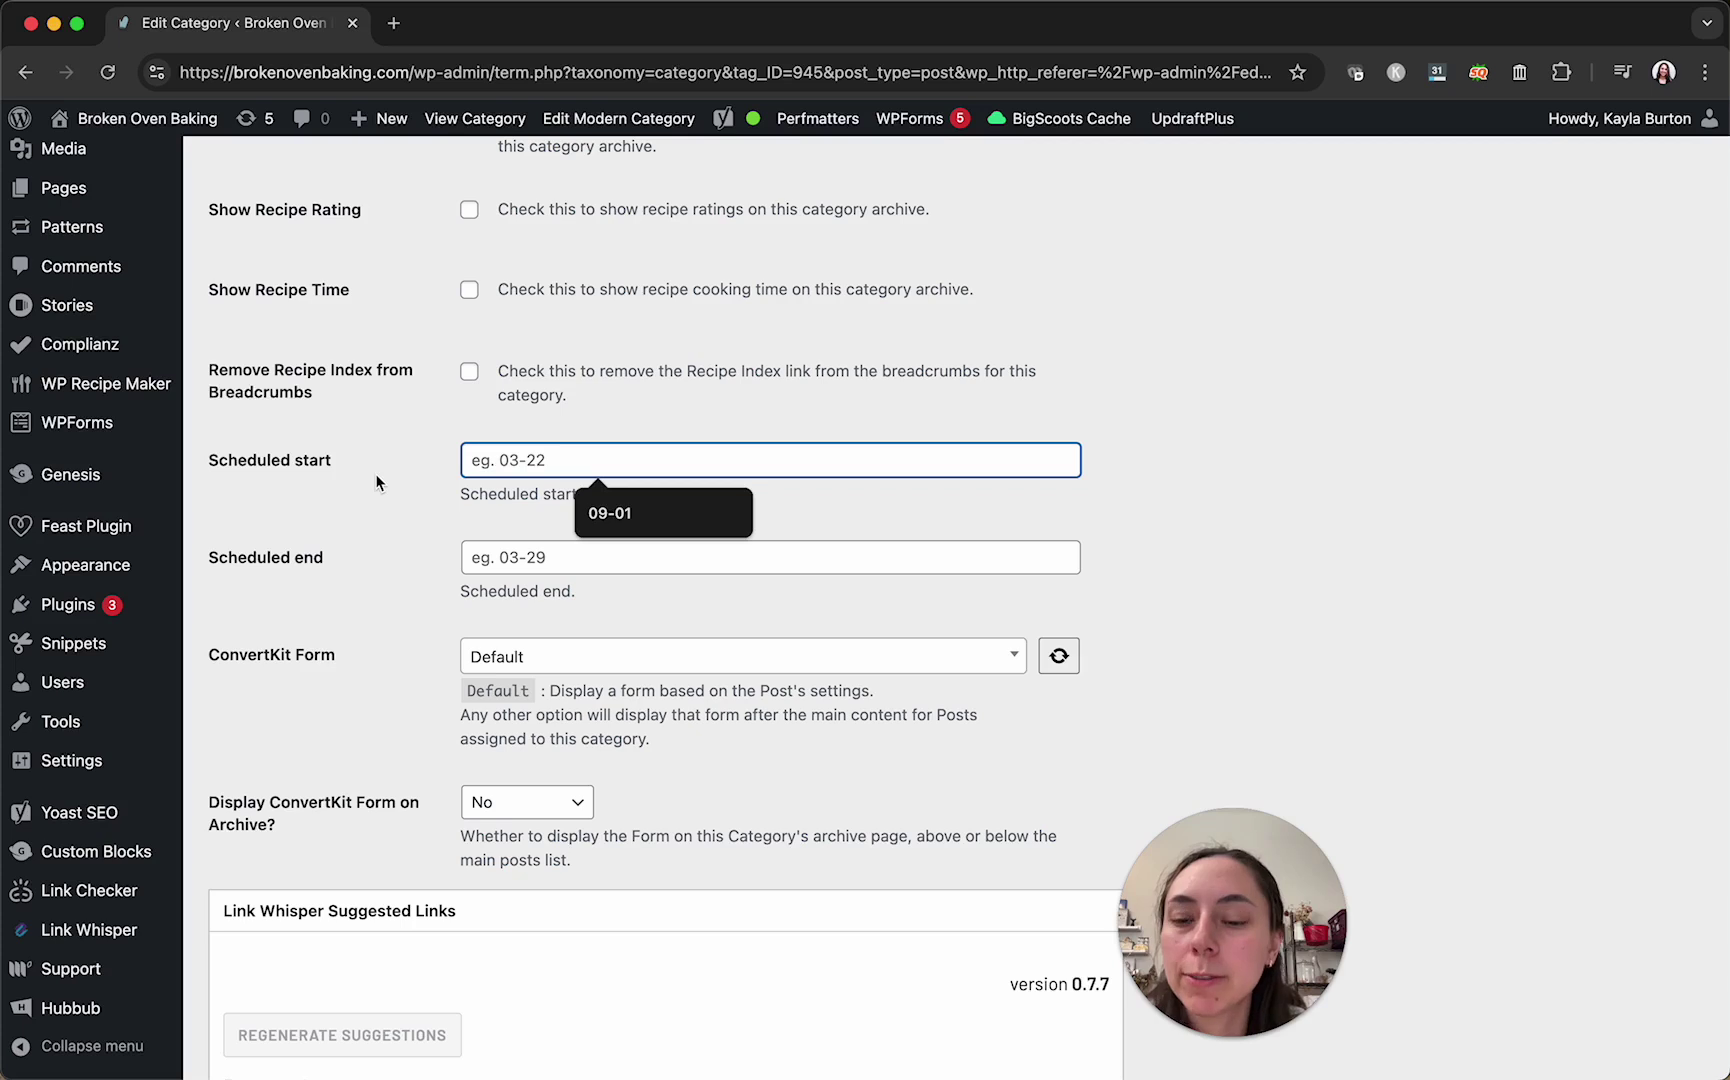
type("11-04")
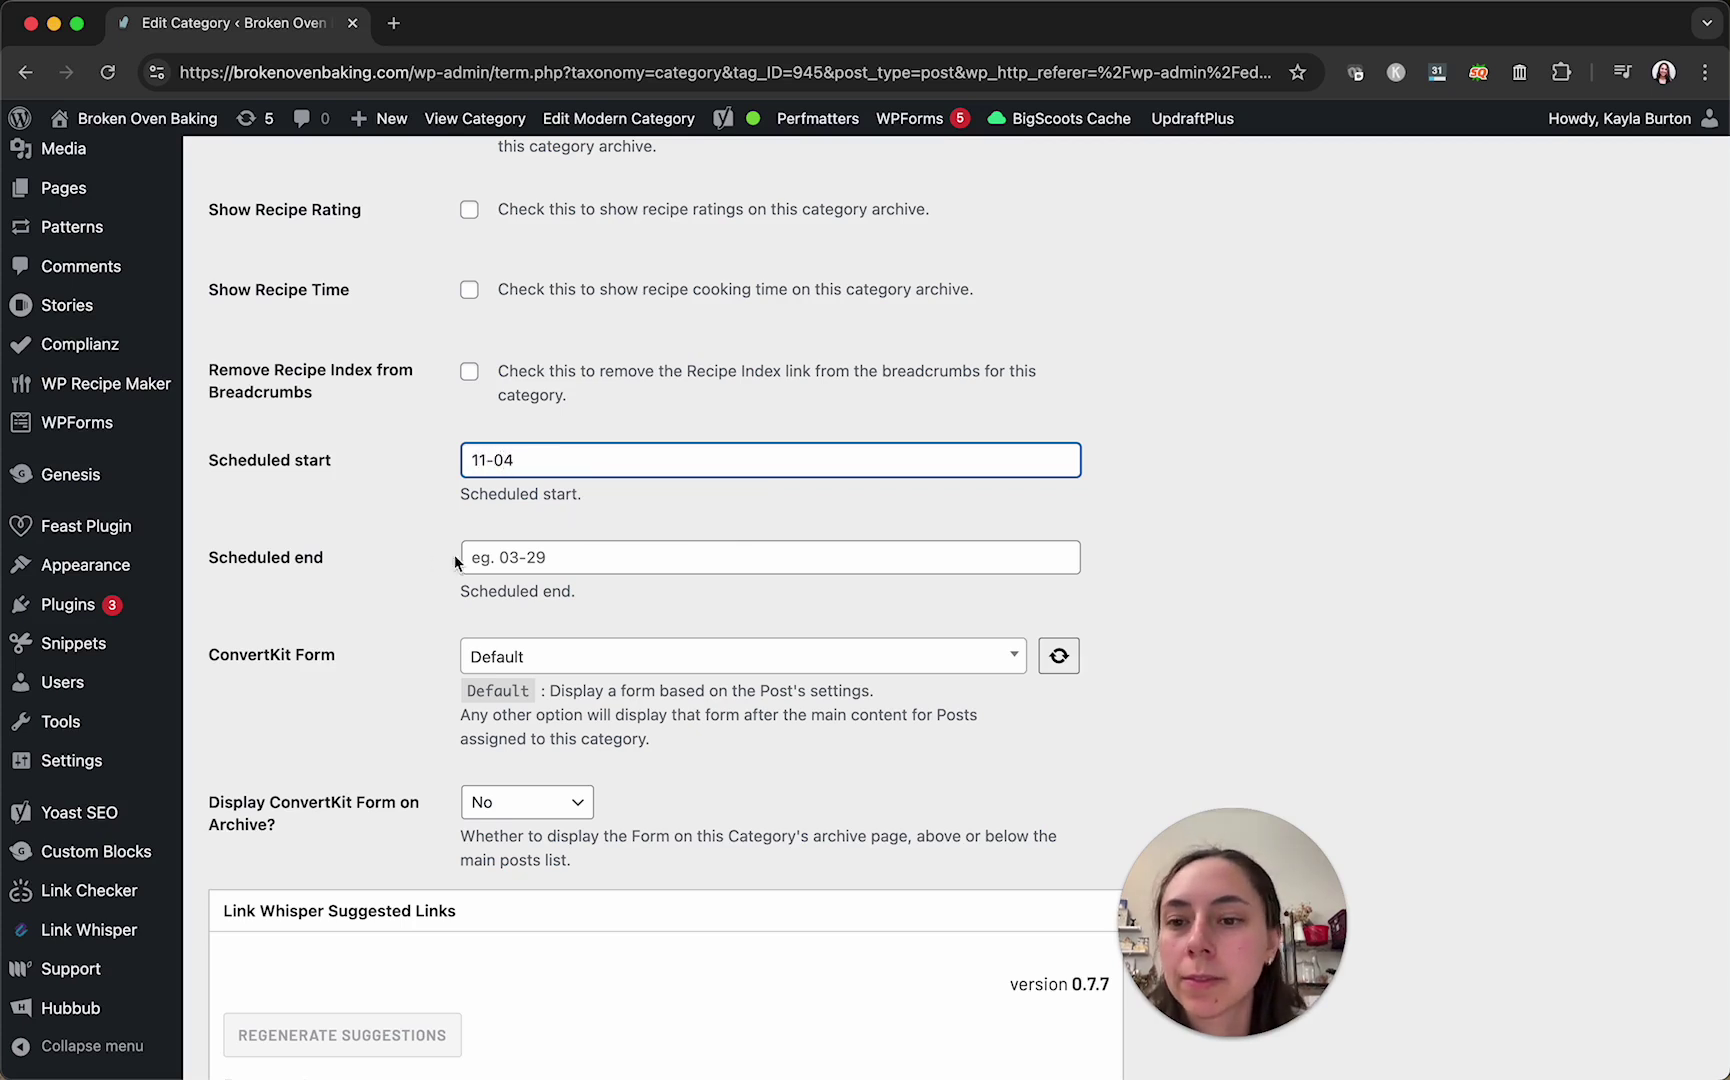
left_click(521, 549)
type("12-31")
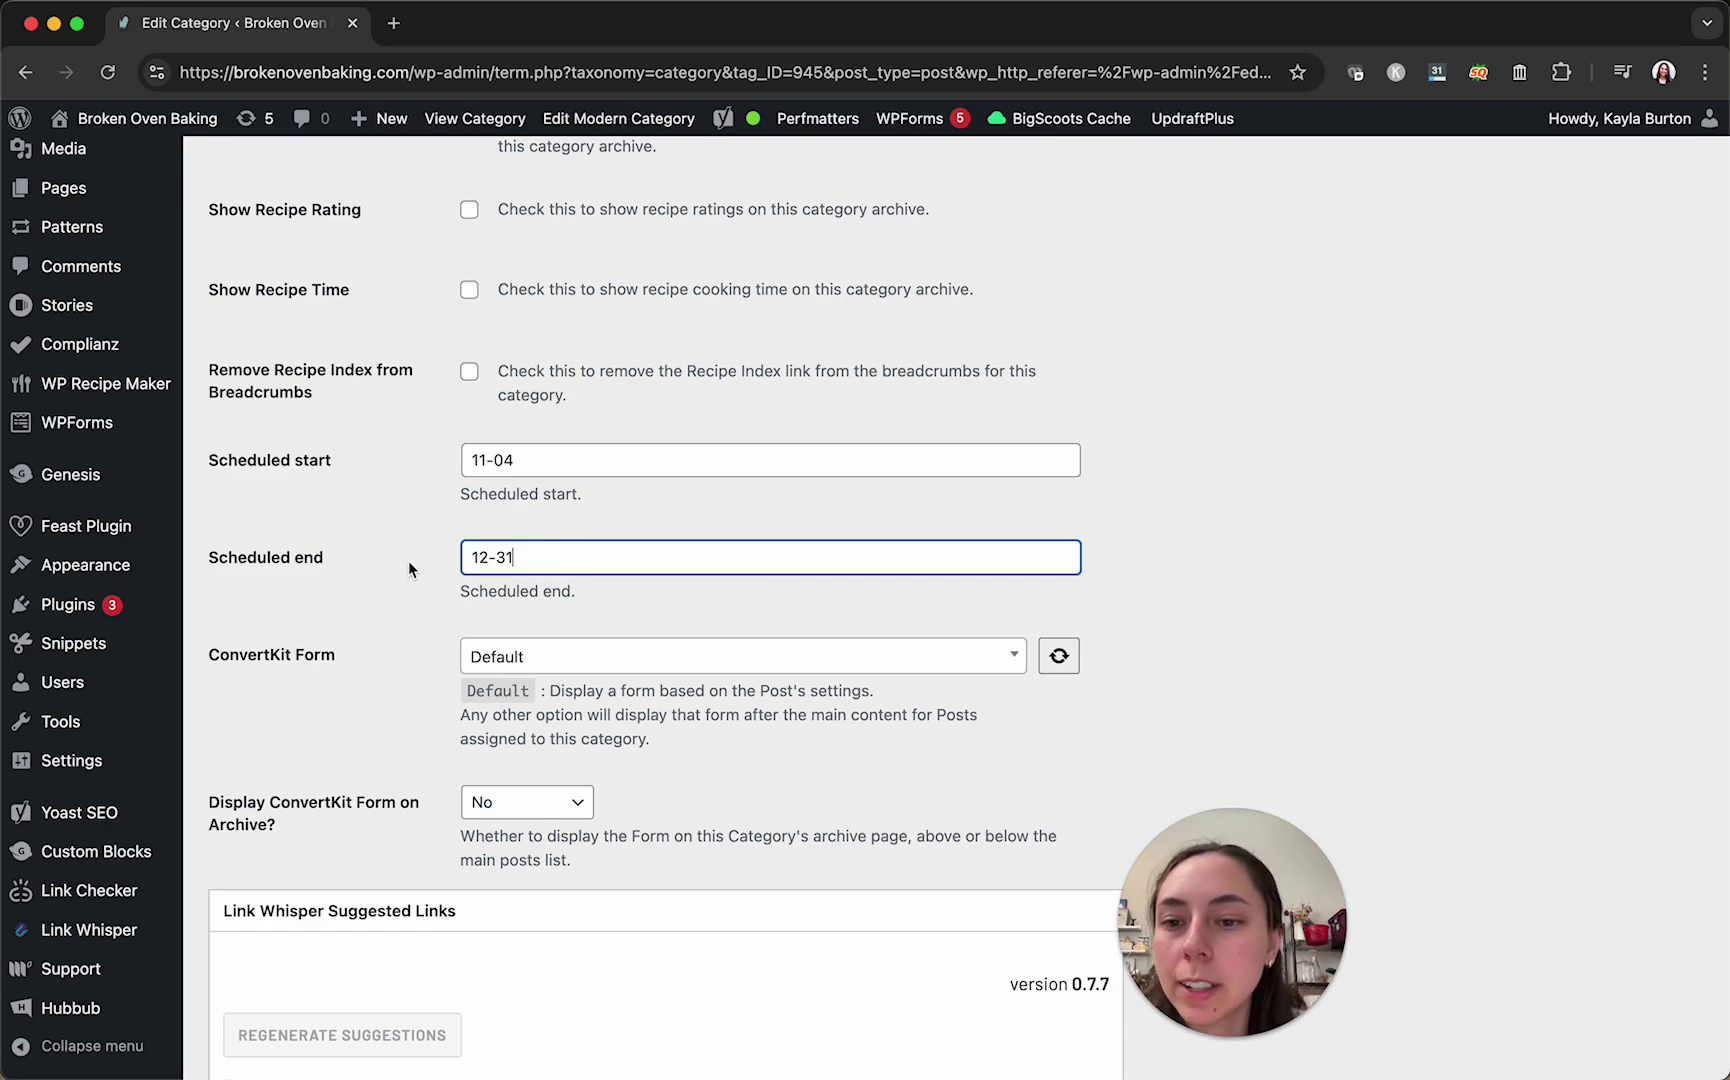
left_click(426, 558)
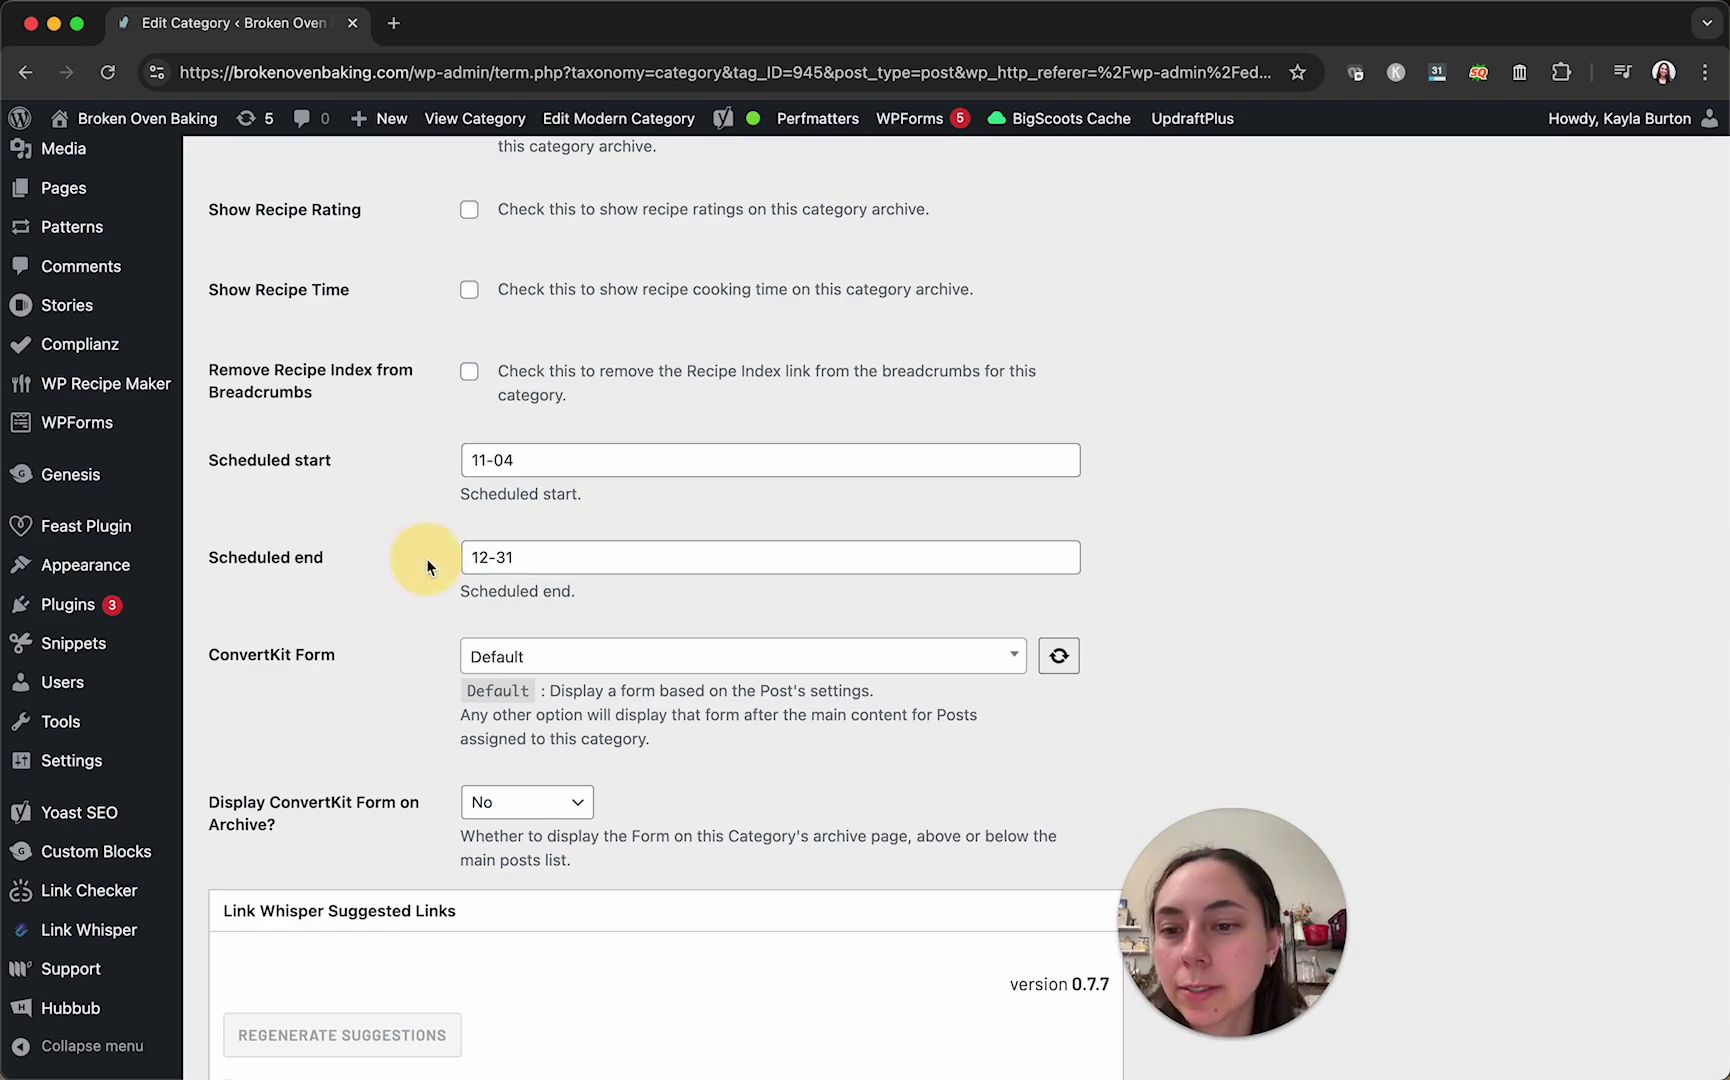
- Save the Holidays category's schedule and return to the list of post categories
scroll(426, 558, "down", 8)
scroll(427, 567, "down", 20)
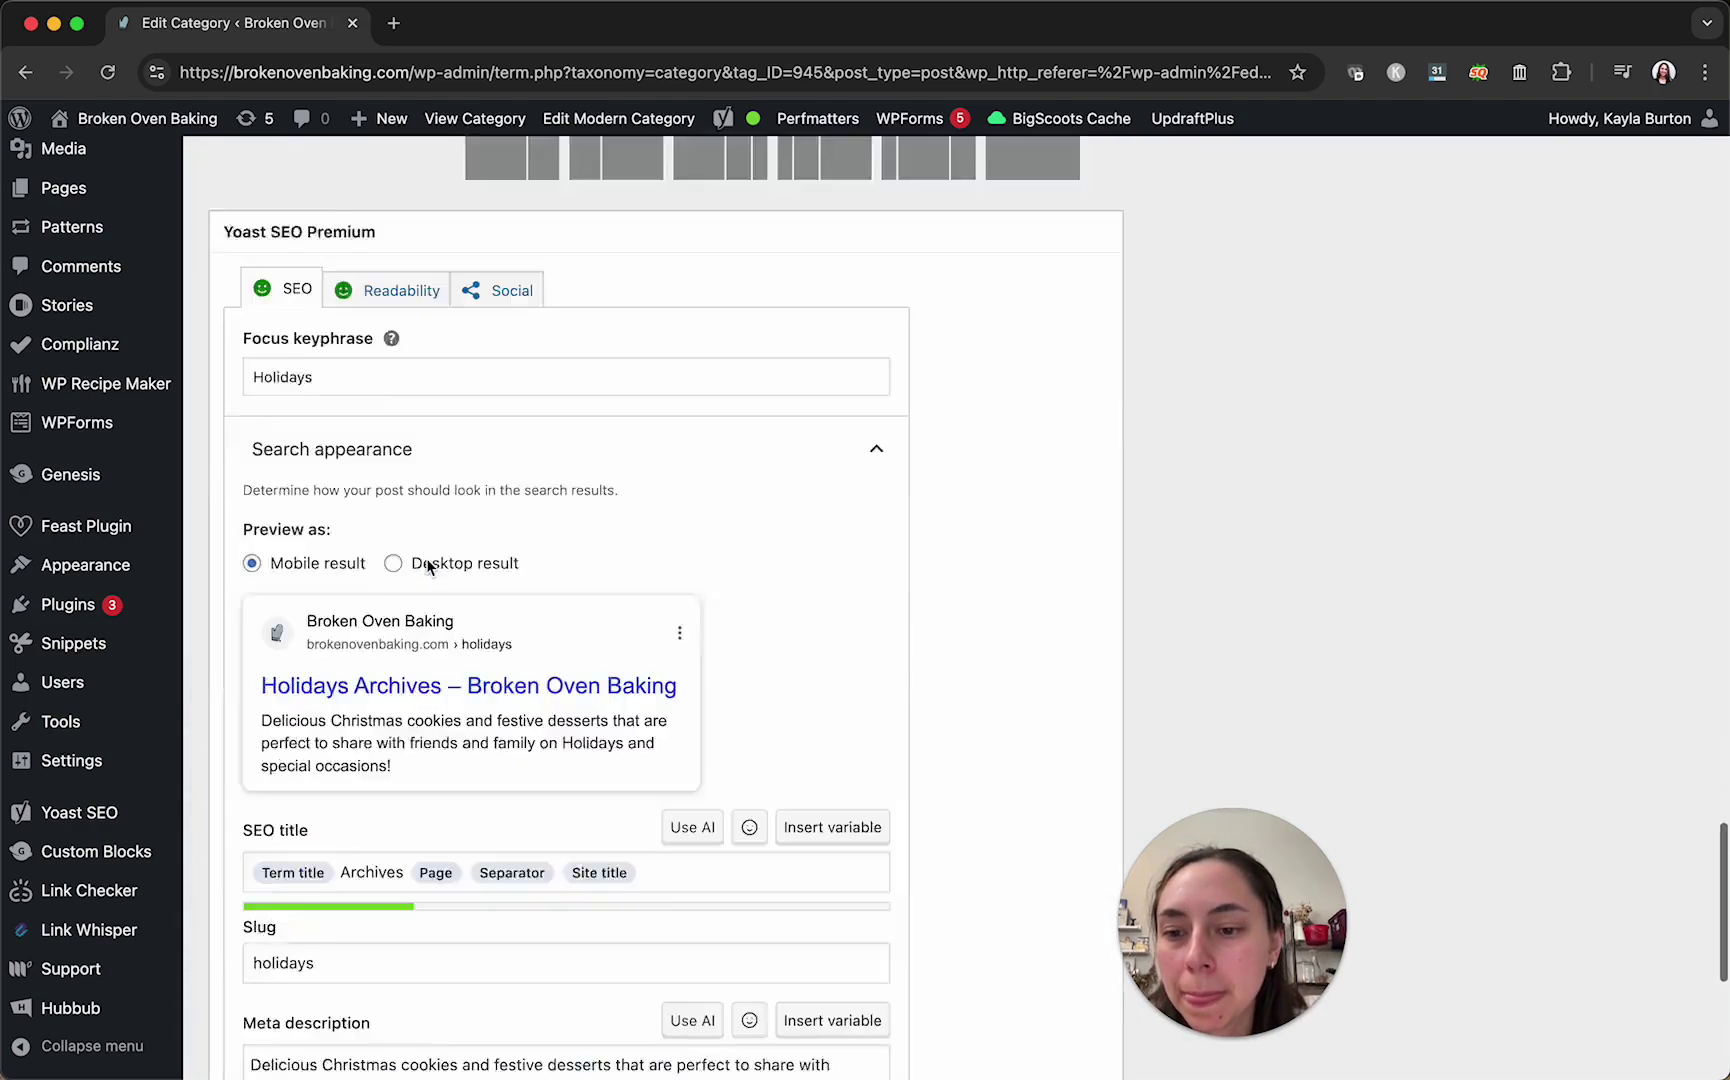
left_click(256, 985)
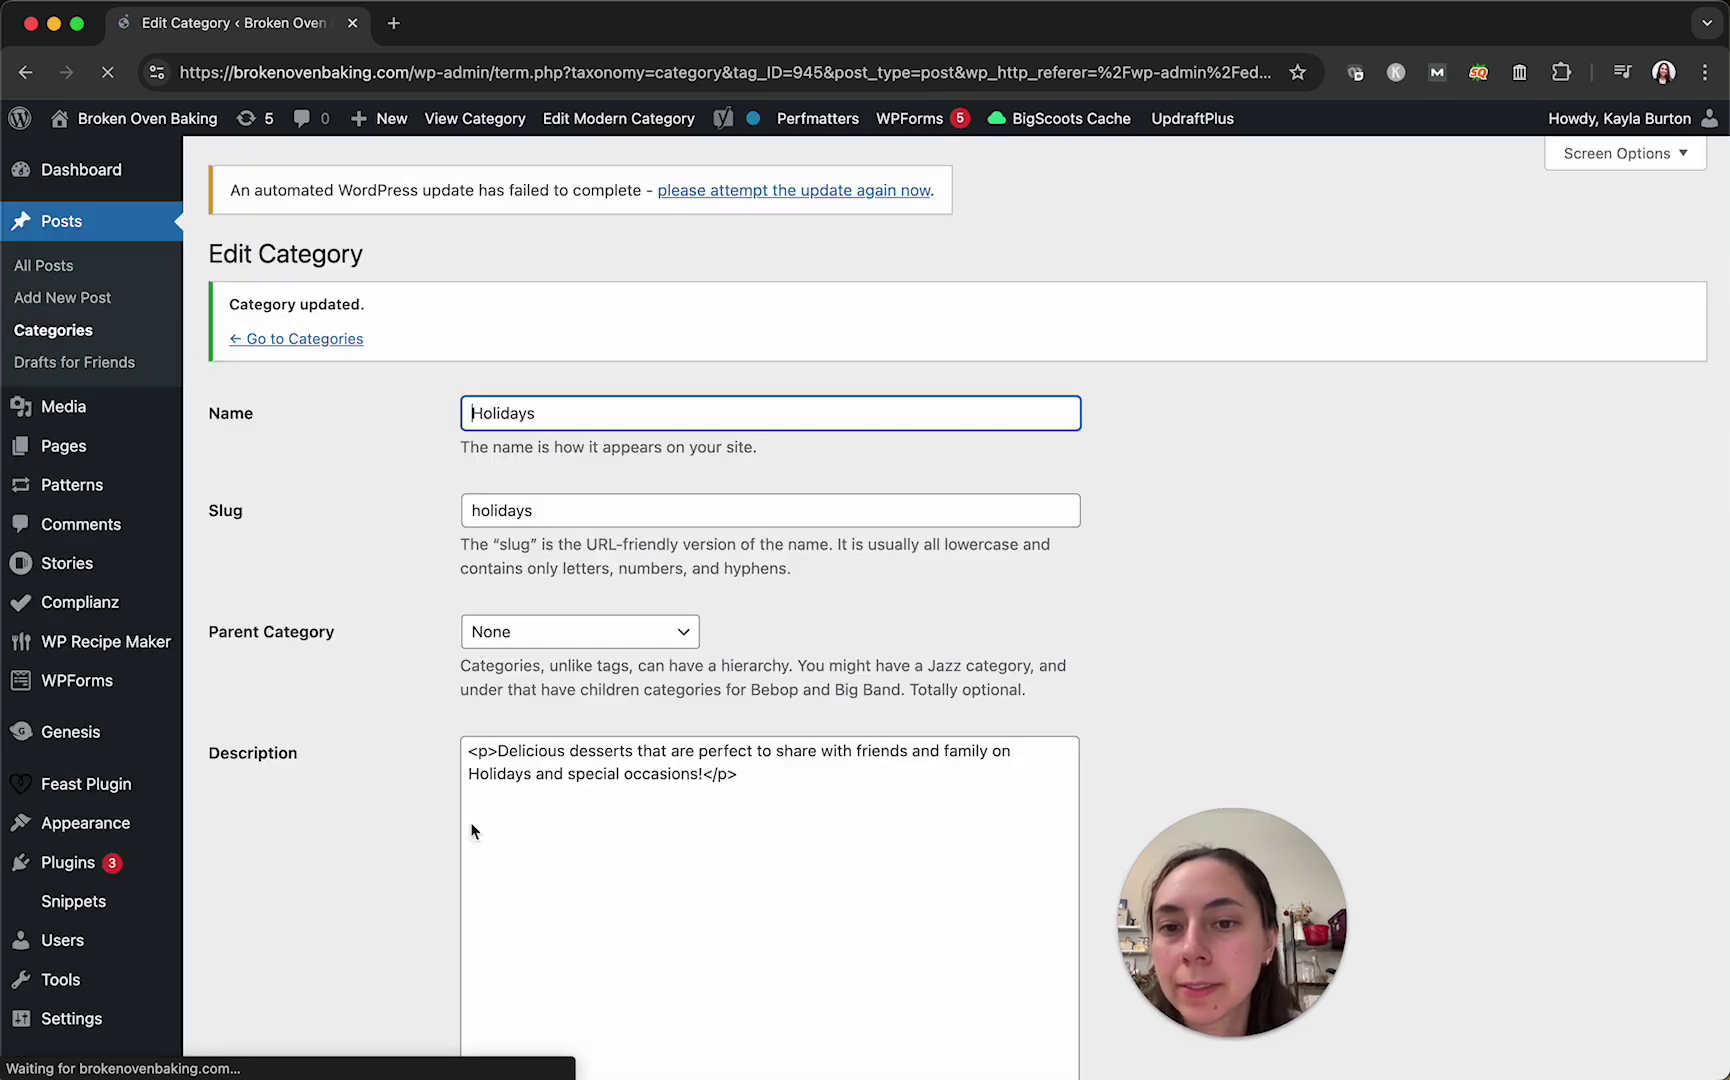
left_click(286, 340)
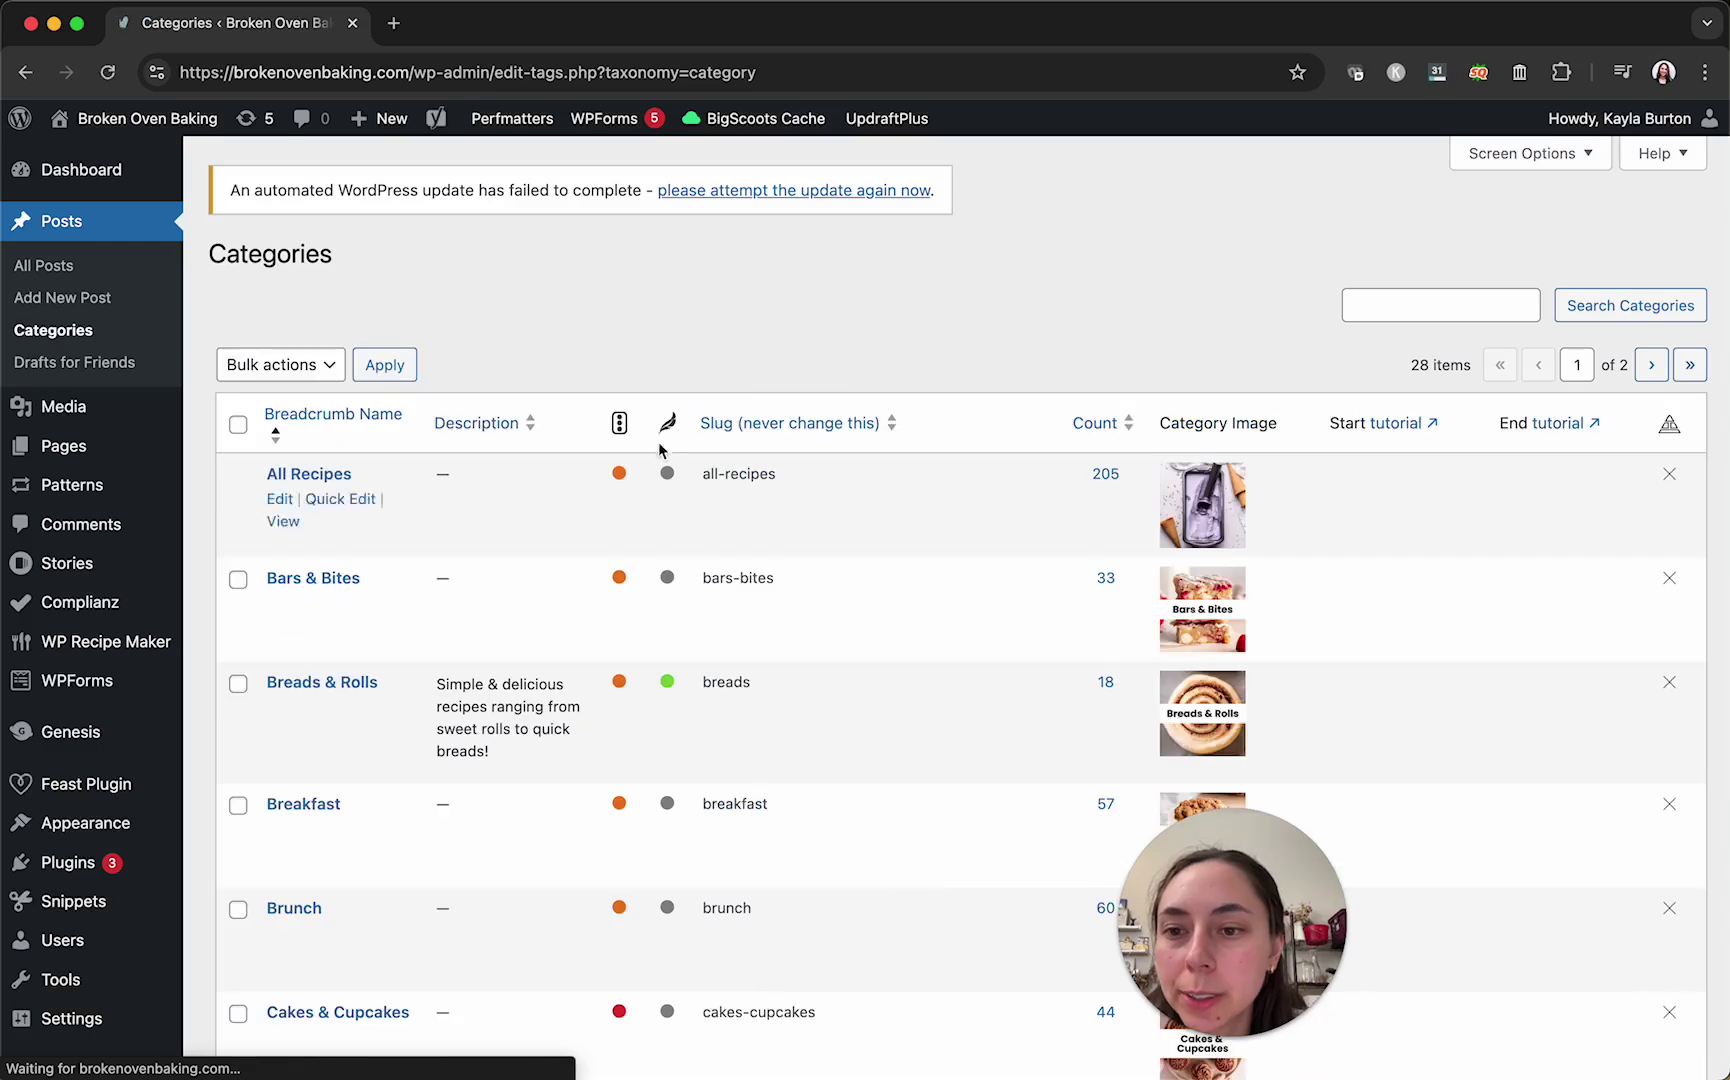
- Open the Breakfast category for editing and set its scheduled start to 01-01 and its scheduled end to 02-28
scroll(592, 708, "down", 3)
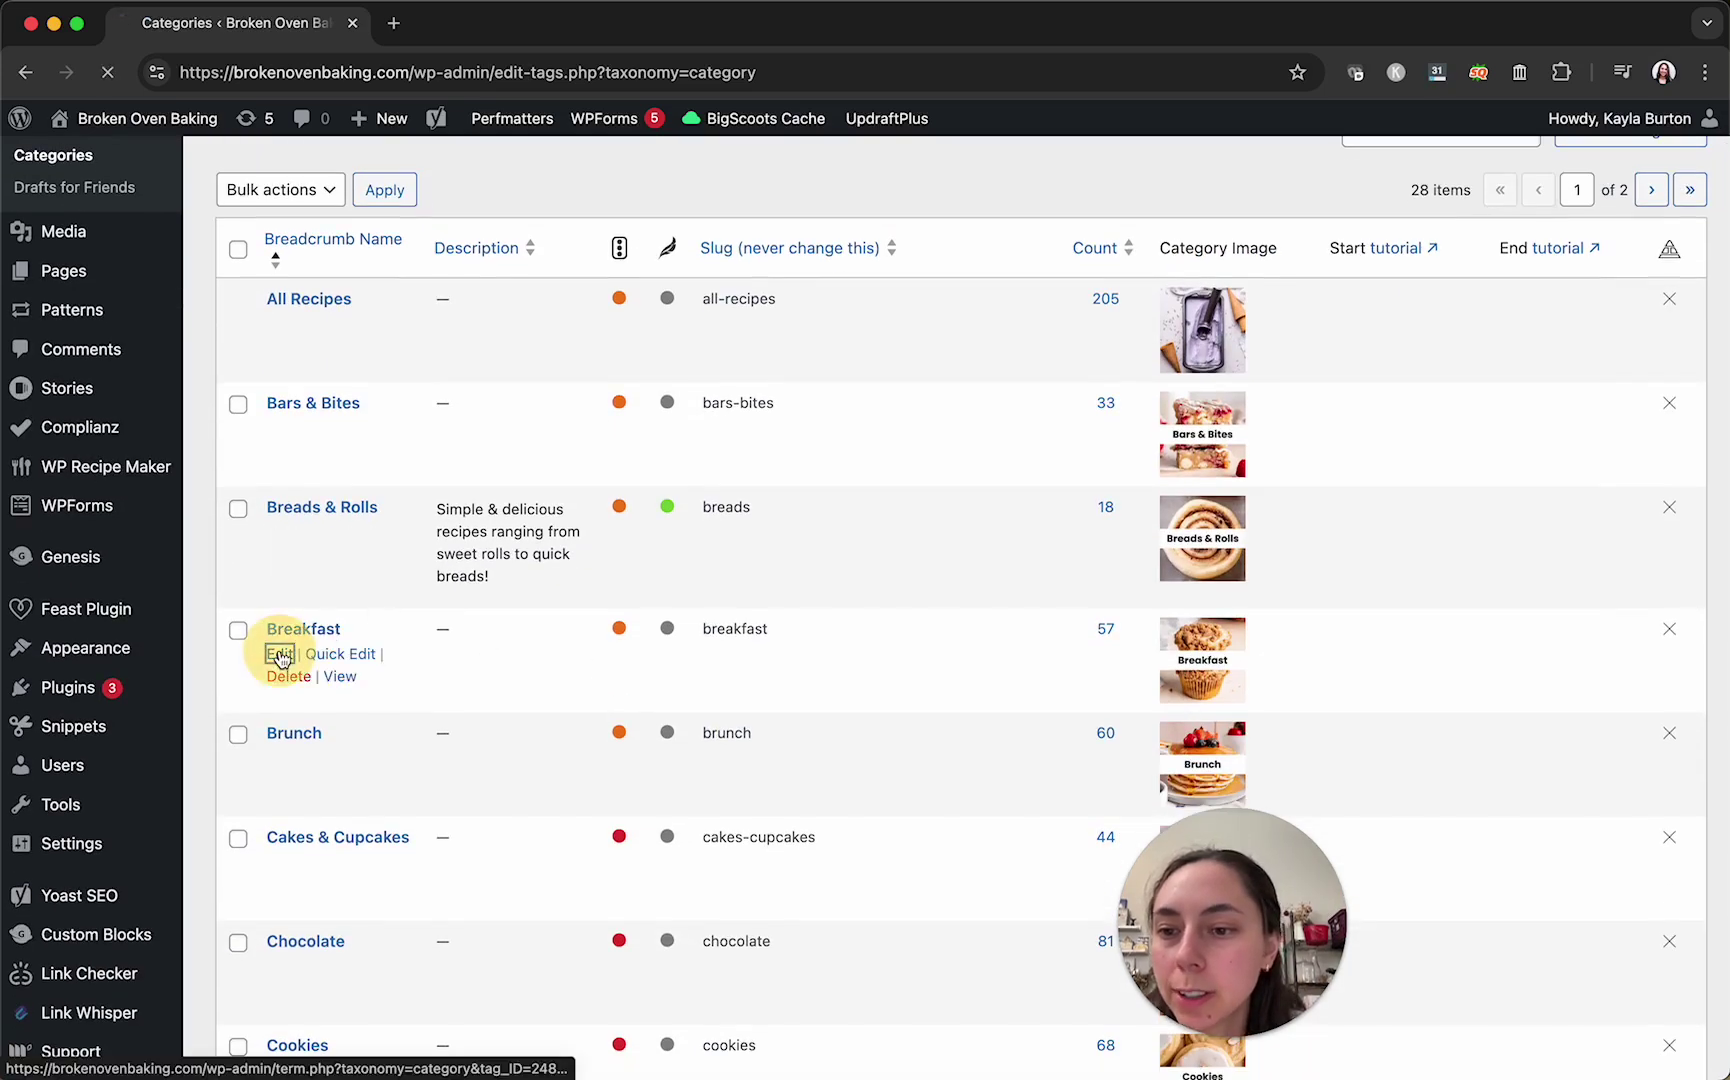
left_click(279, 653)
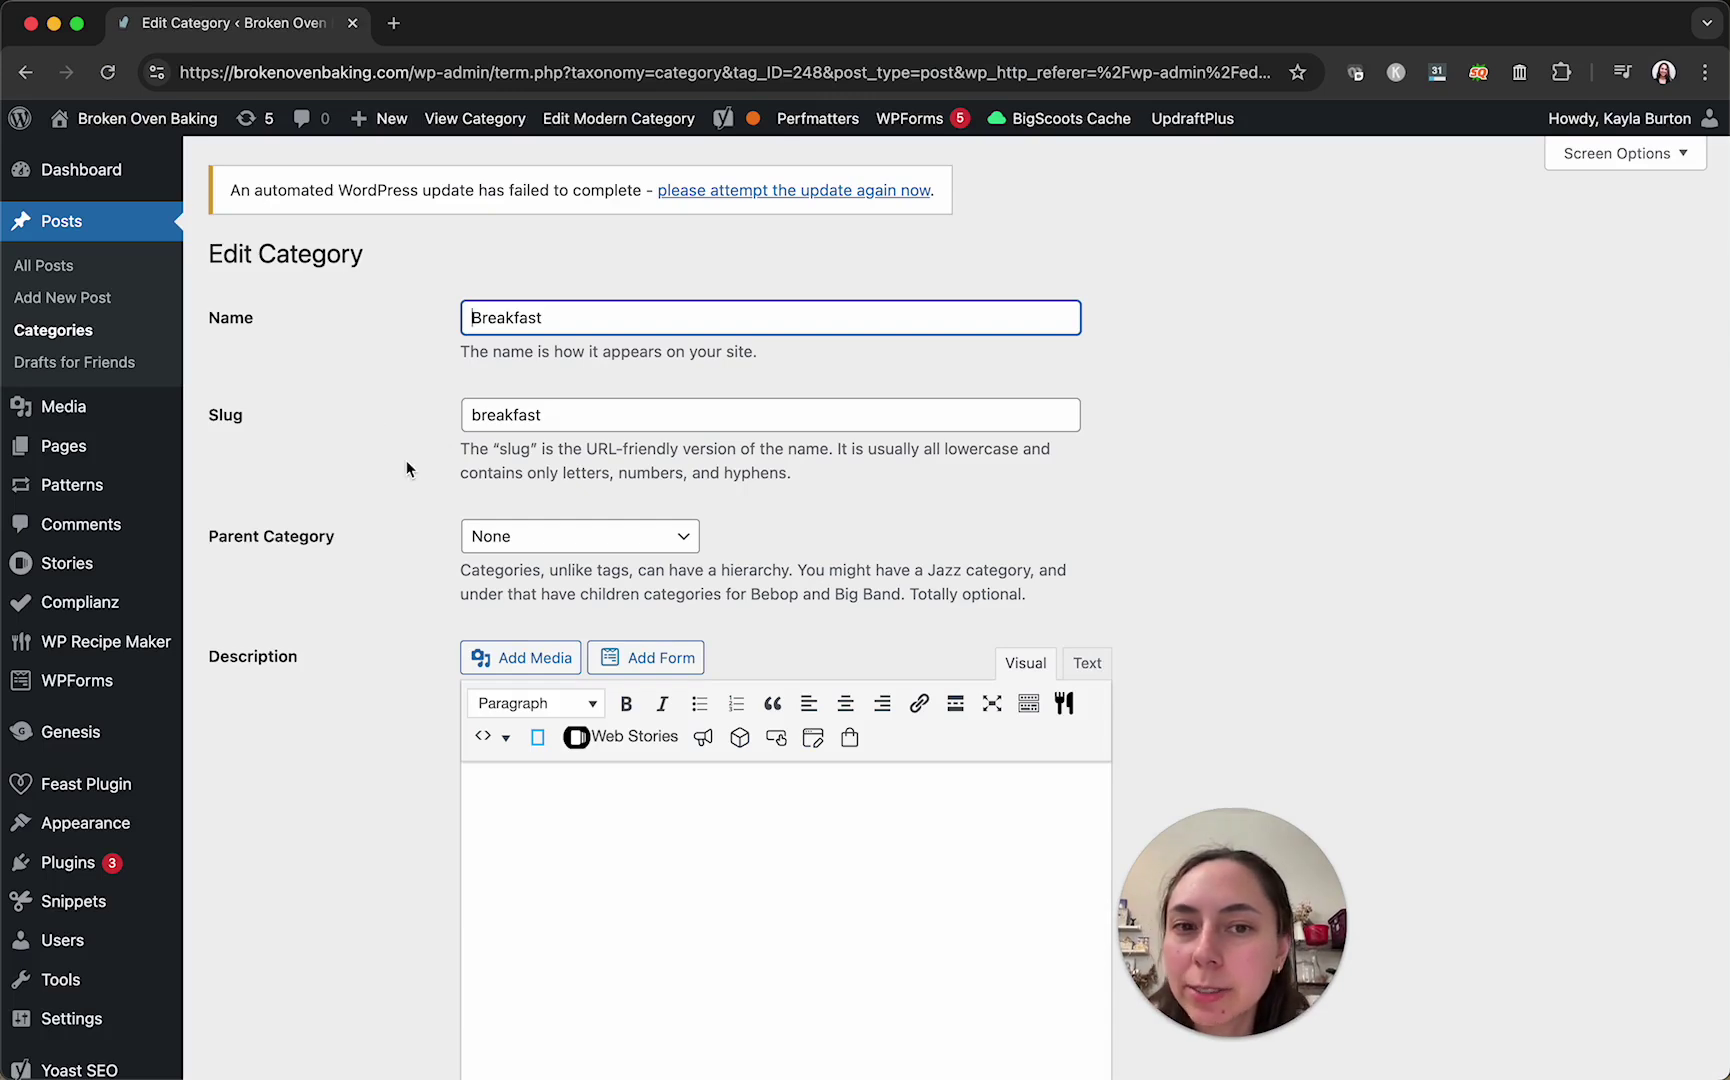
scroll(408, 650, "down", 10)
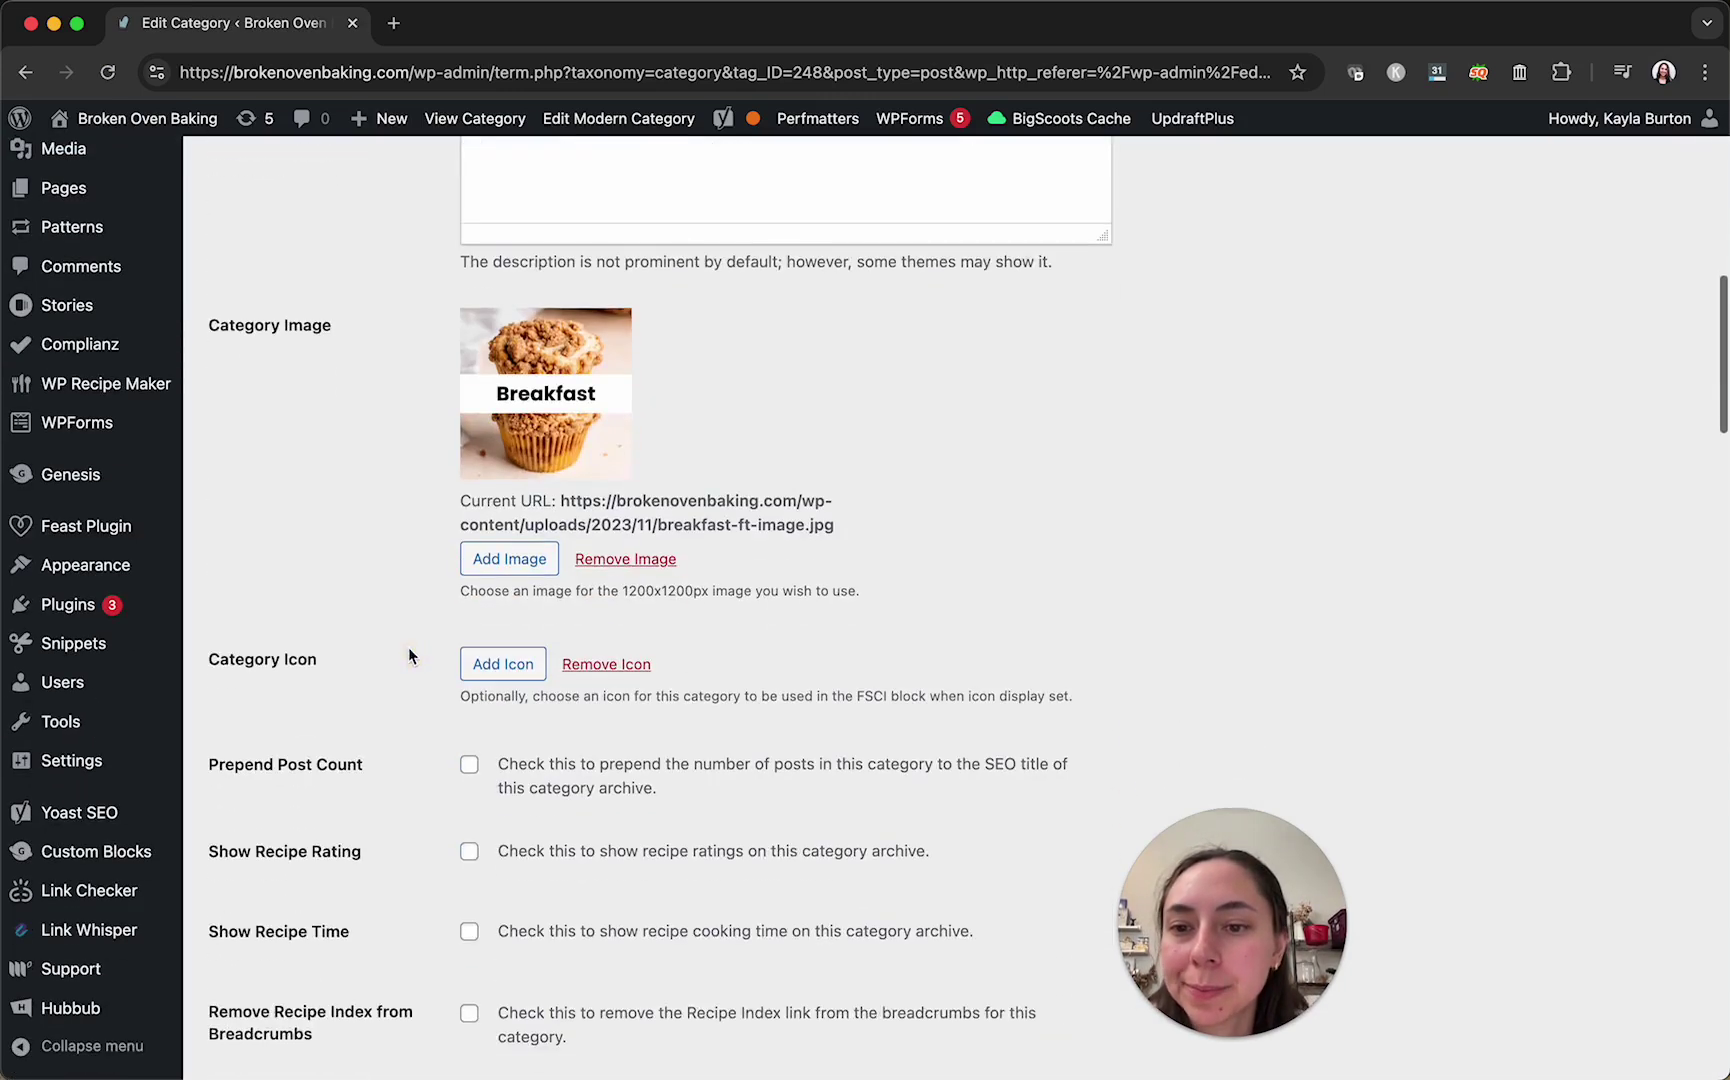
scroll(410, 652, "down", 8)
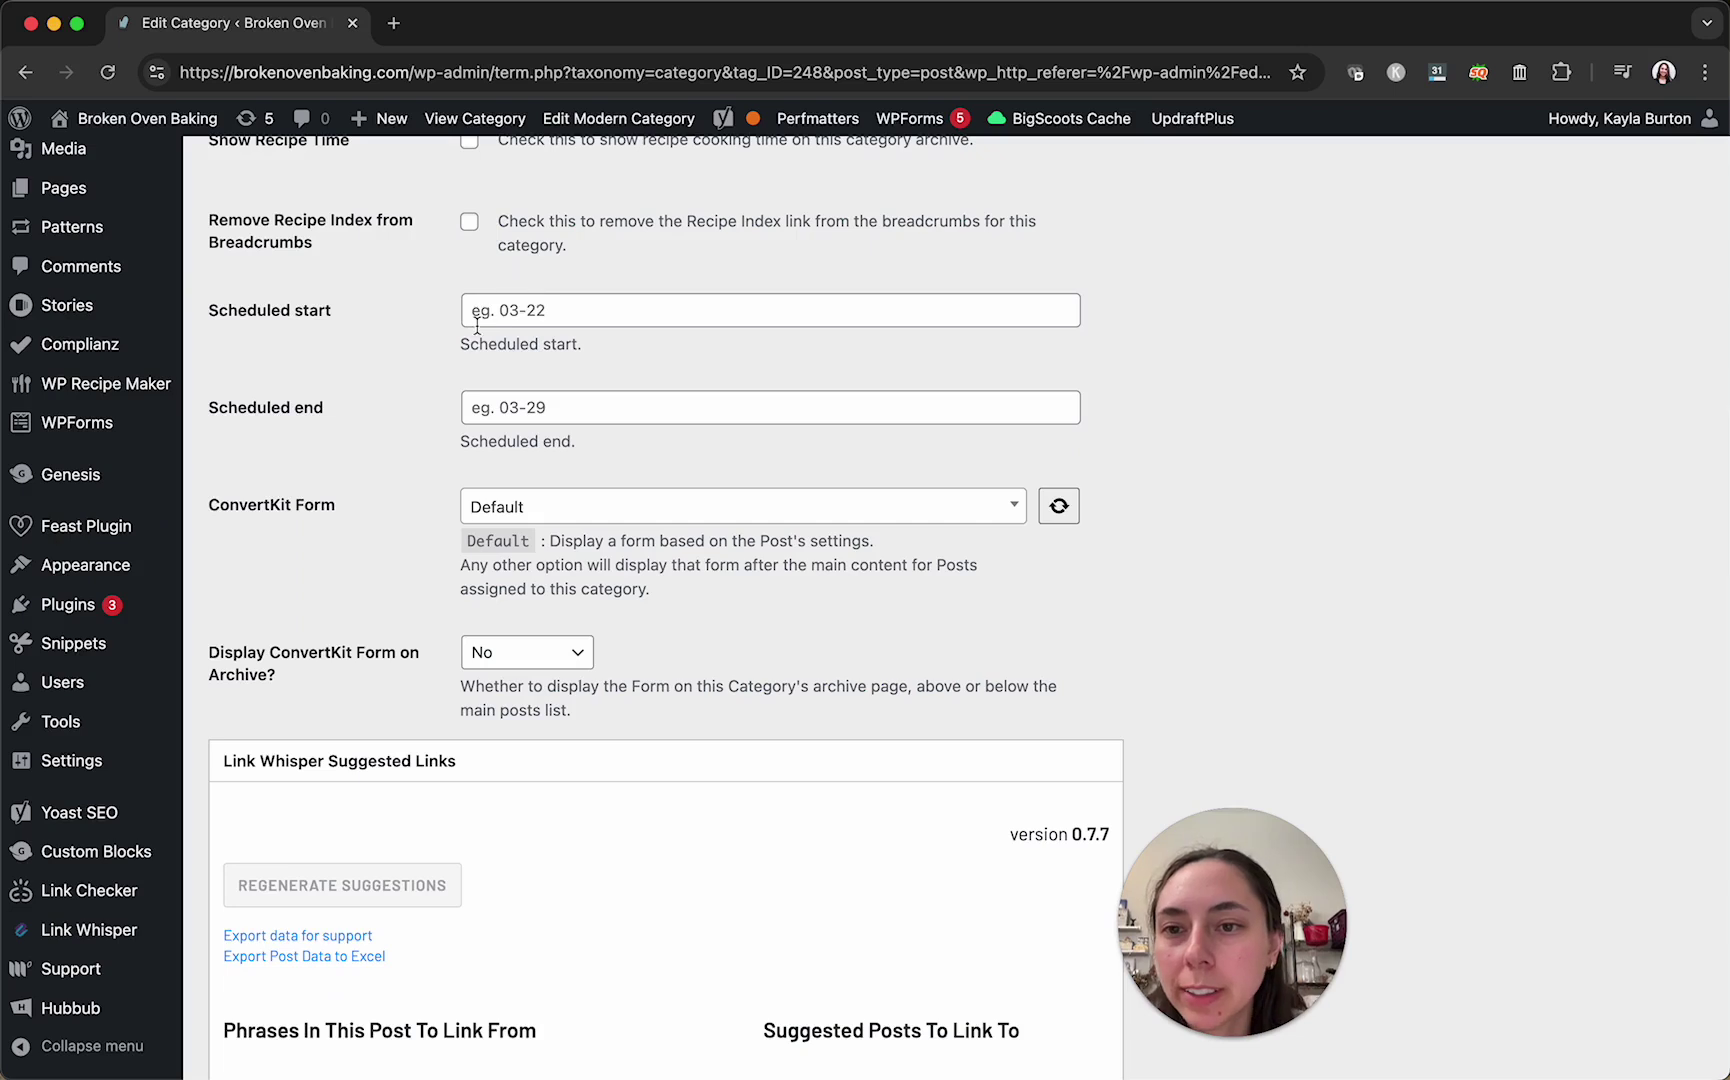
scroll(441, 337, "up", 2)
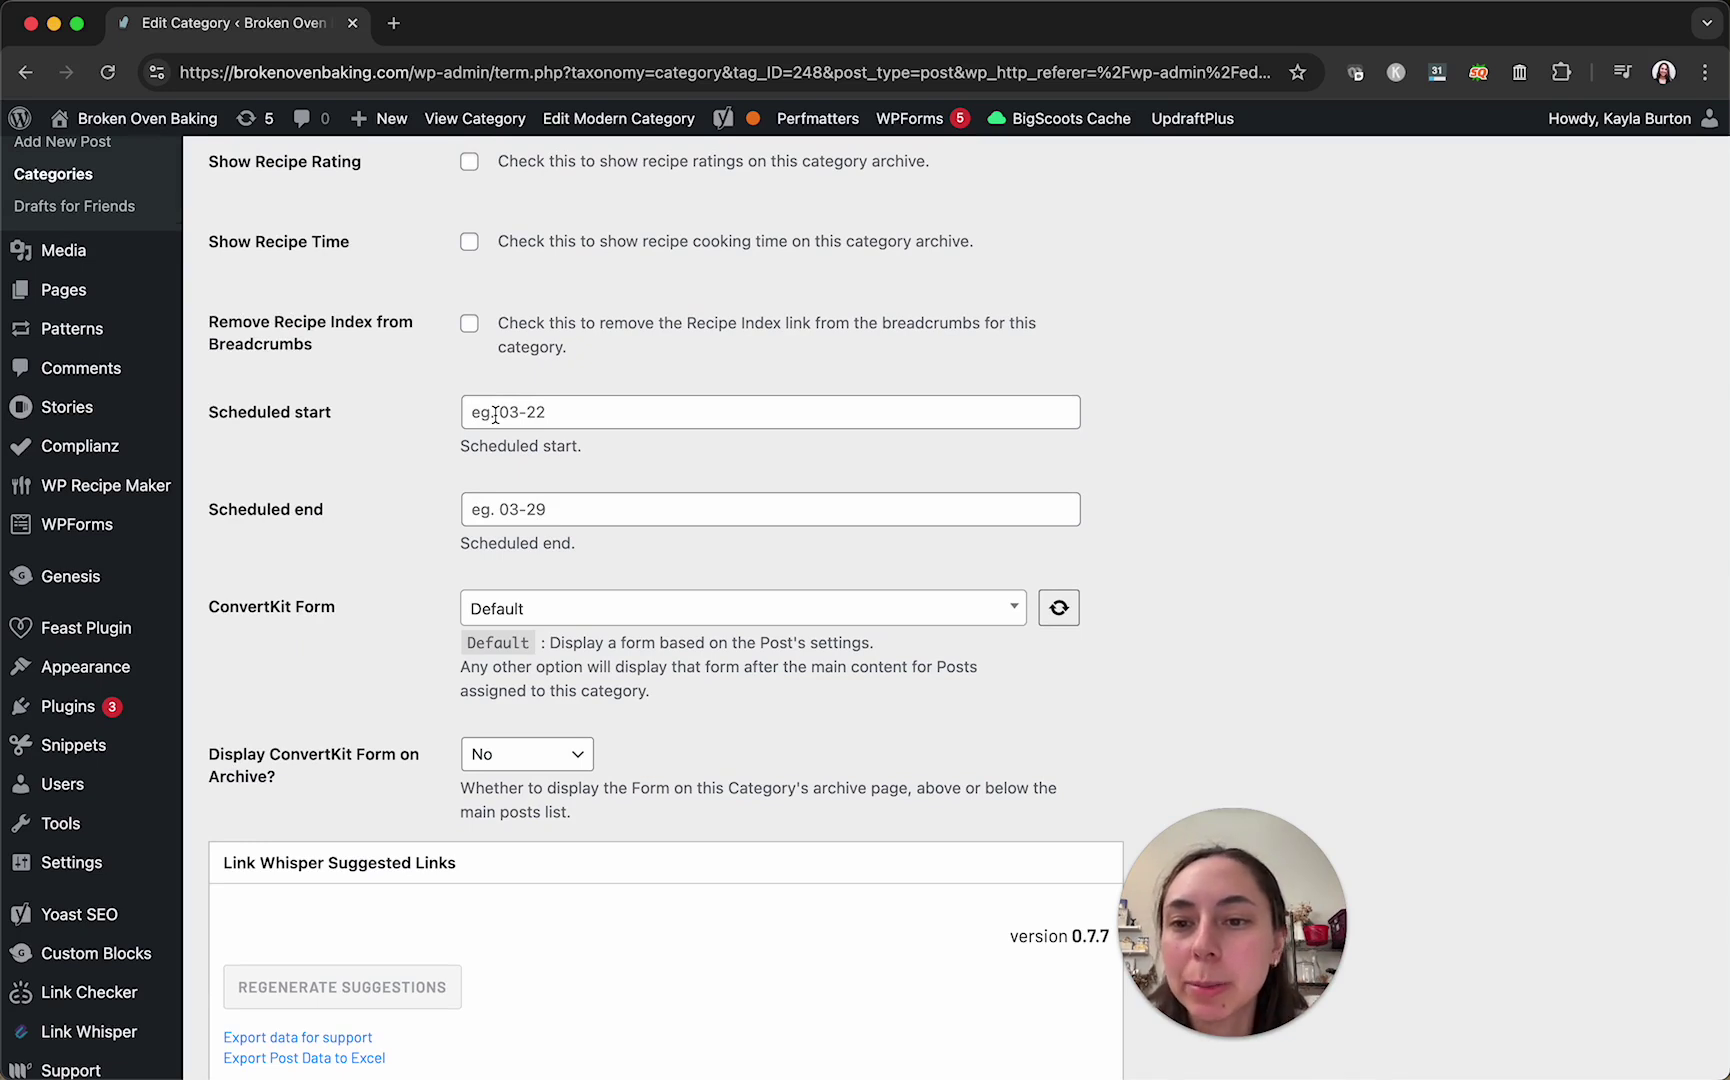
left_click(527, 415)
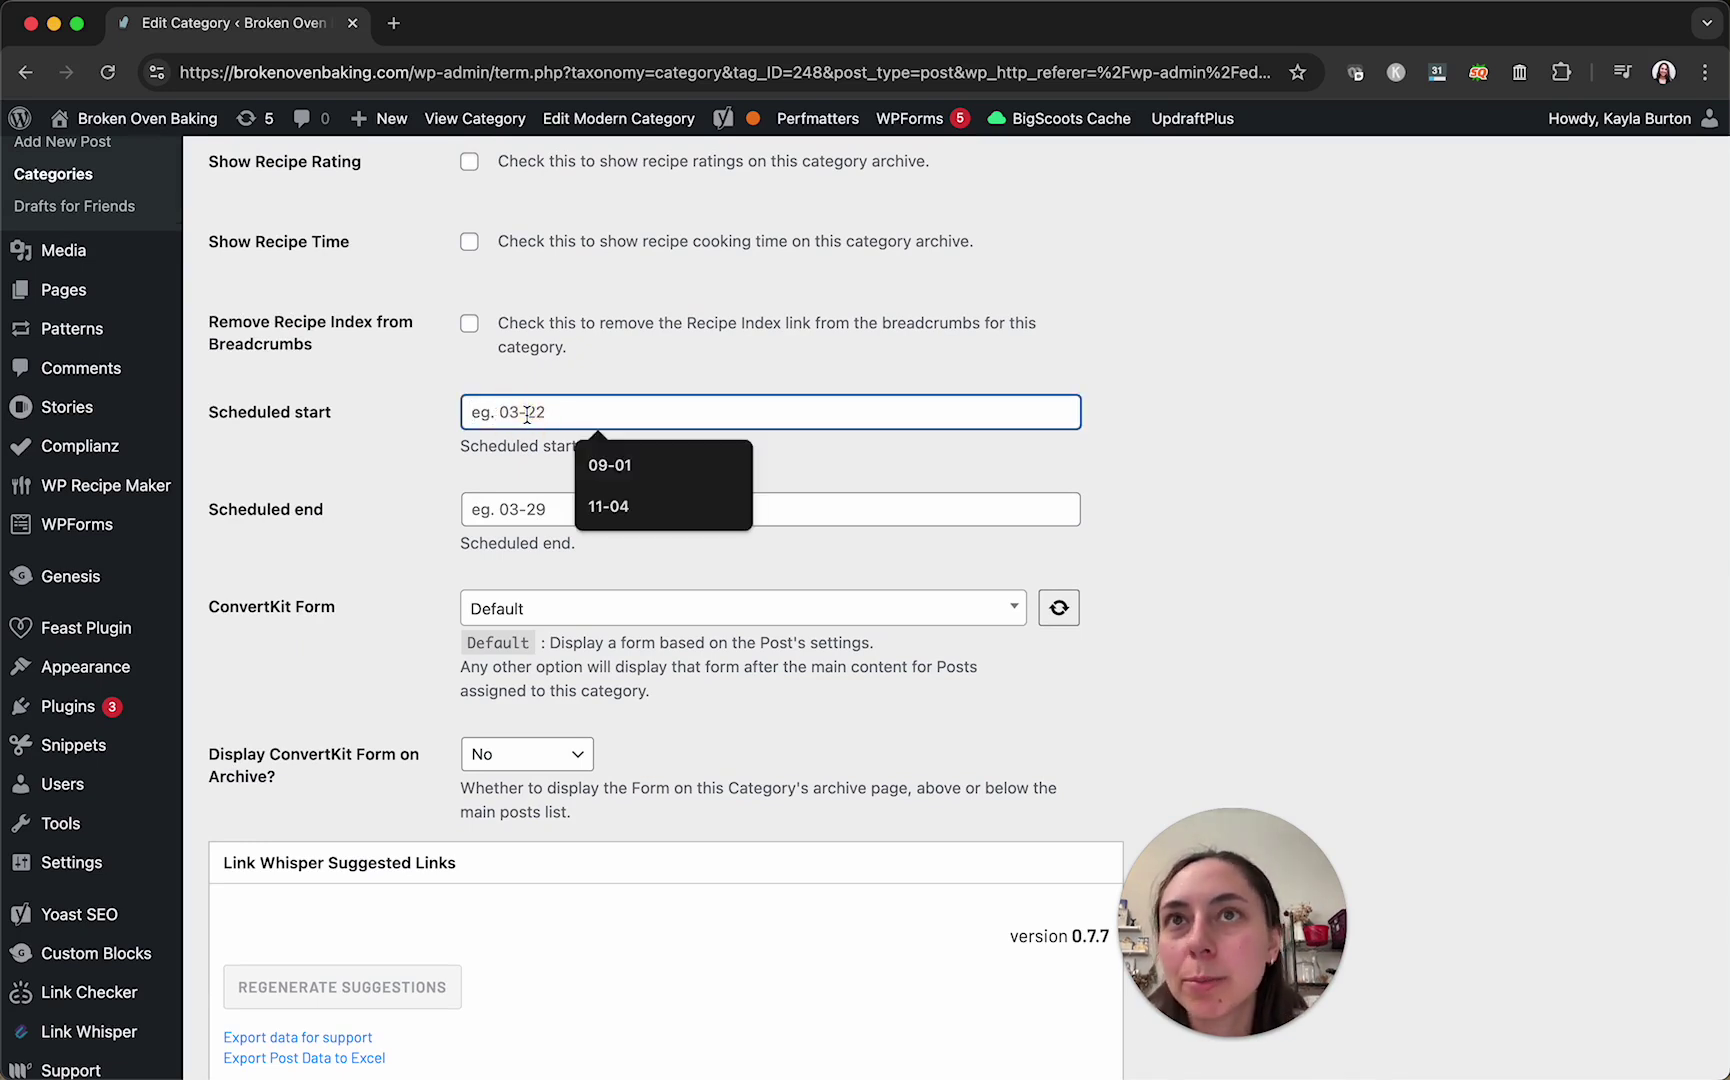
type("01-01")
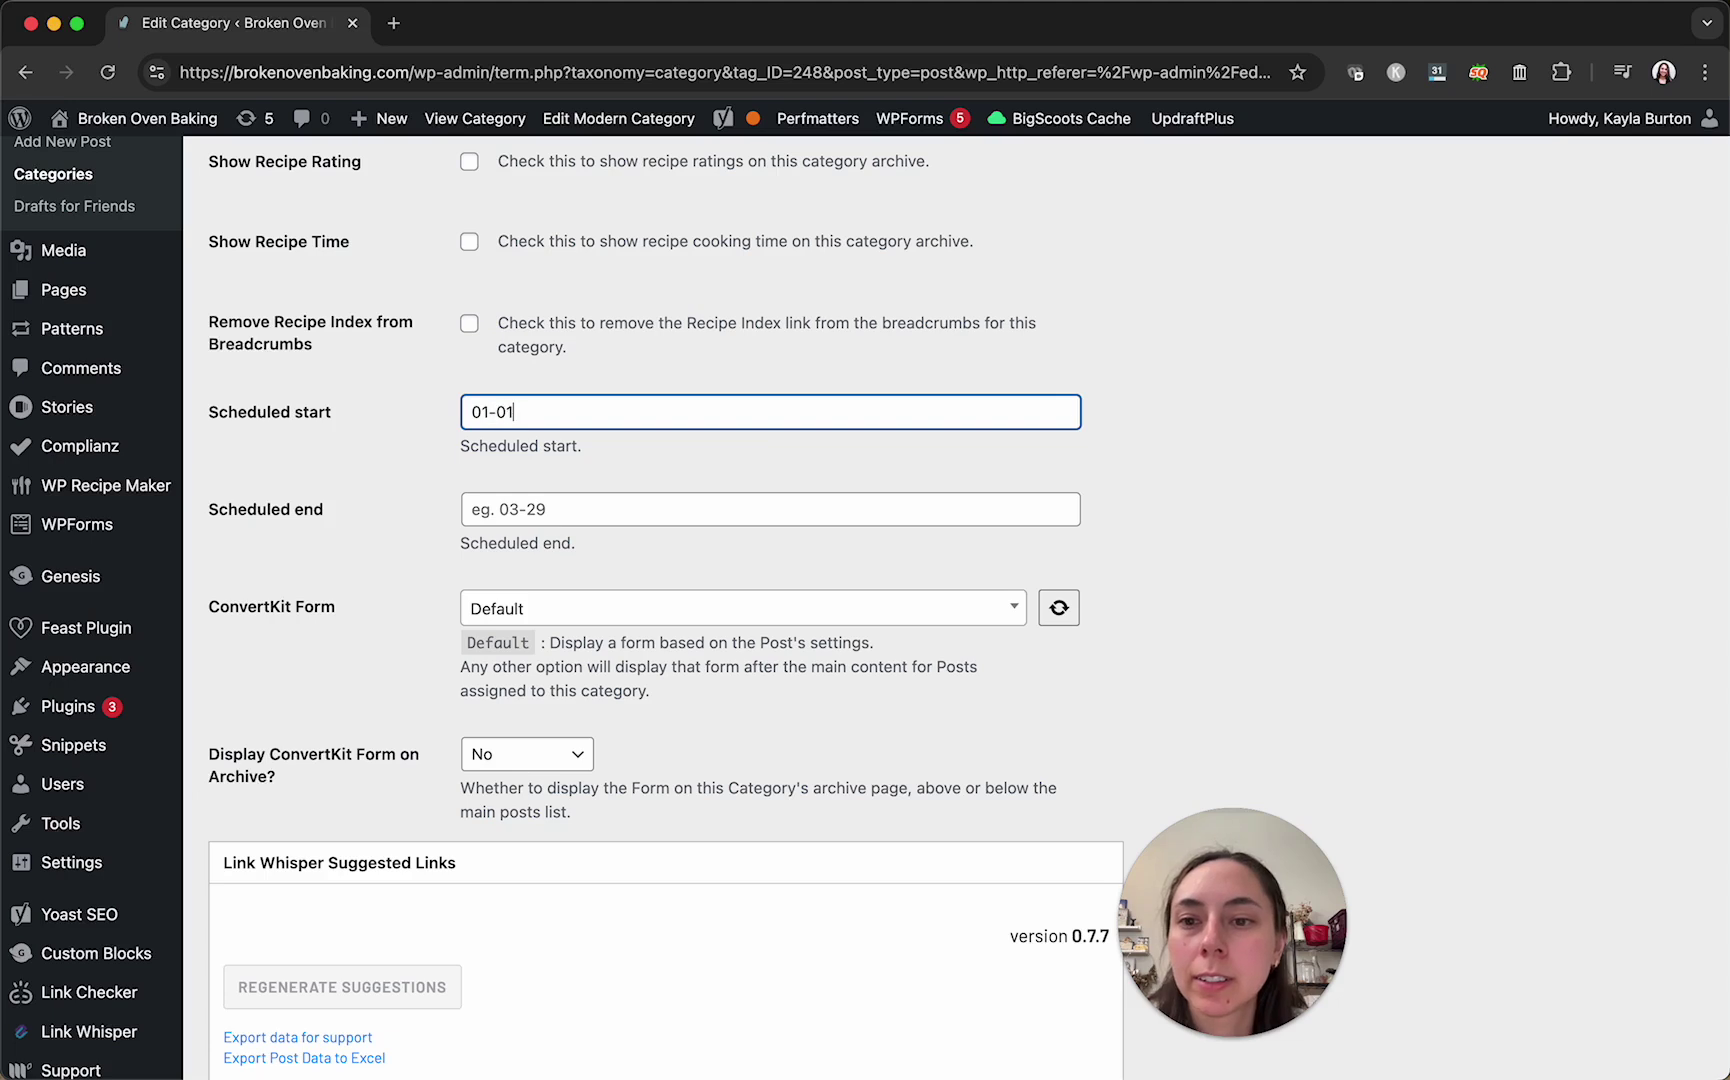
key("Tab")
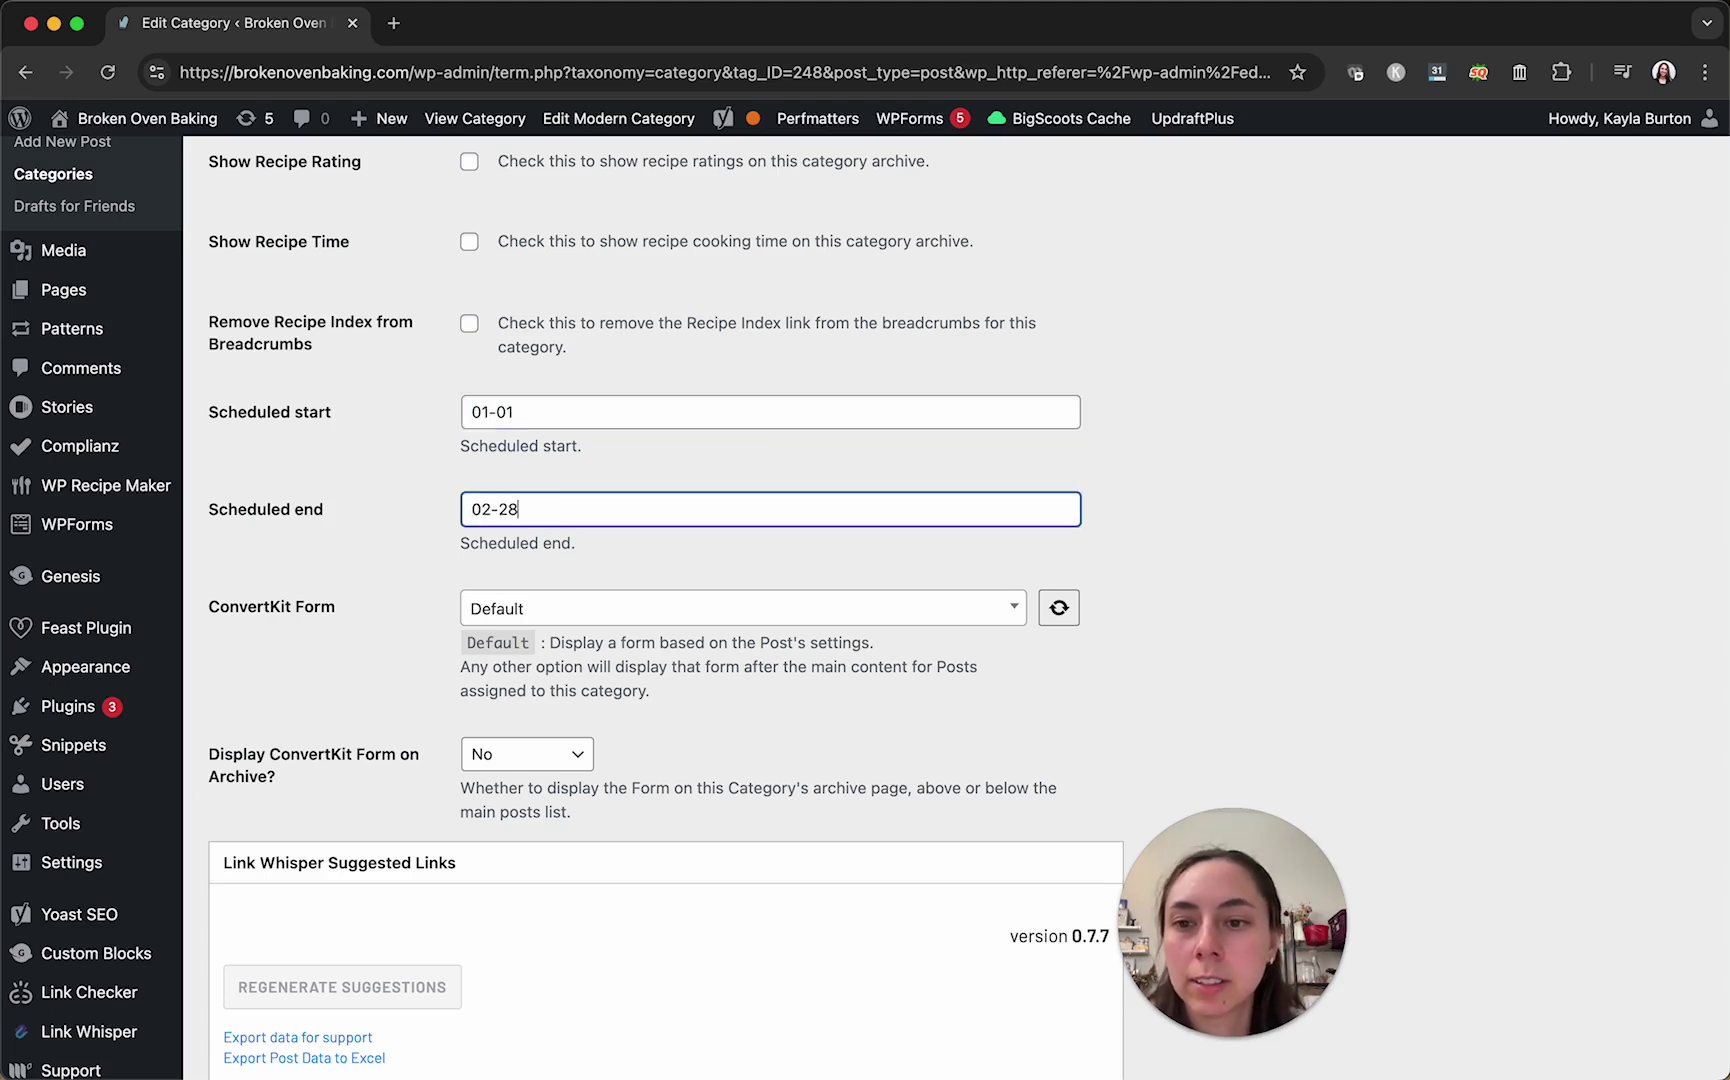
left_click(403, 552)
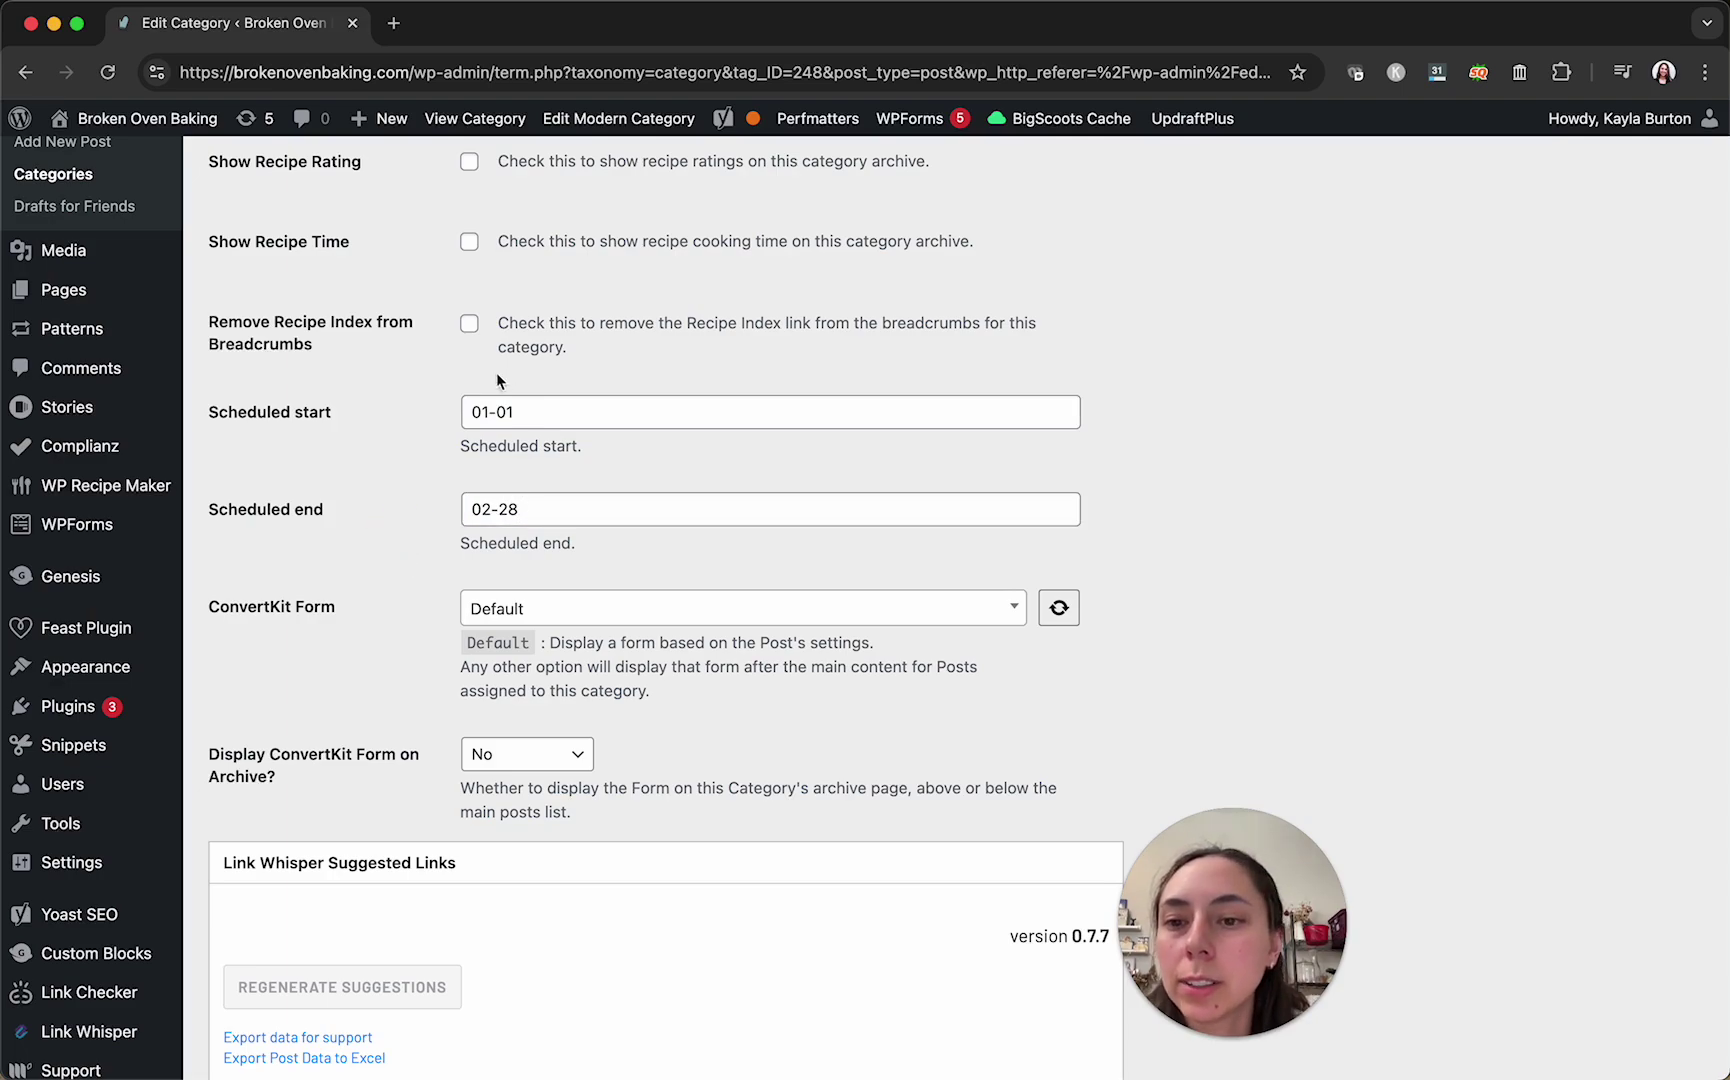
- Save the Breakfast category's schedule and go back to the category list
scroll(423, 531, "down", 20)
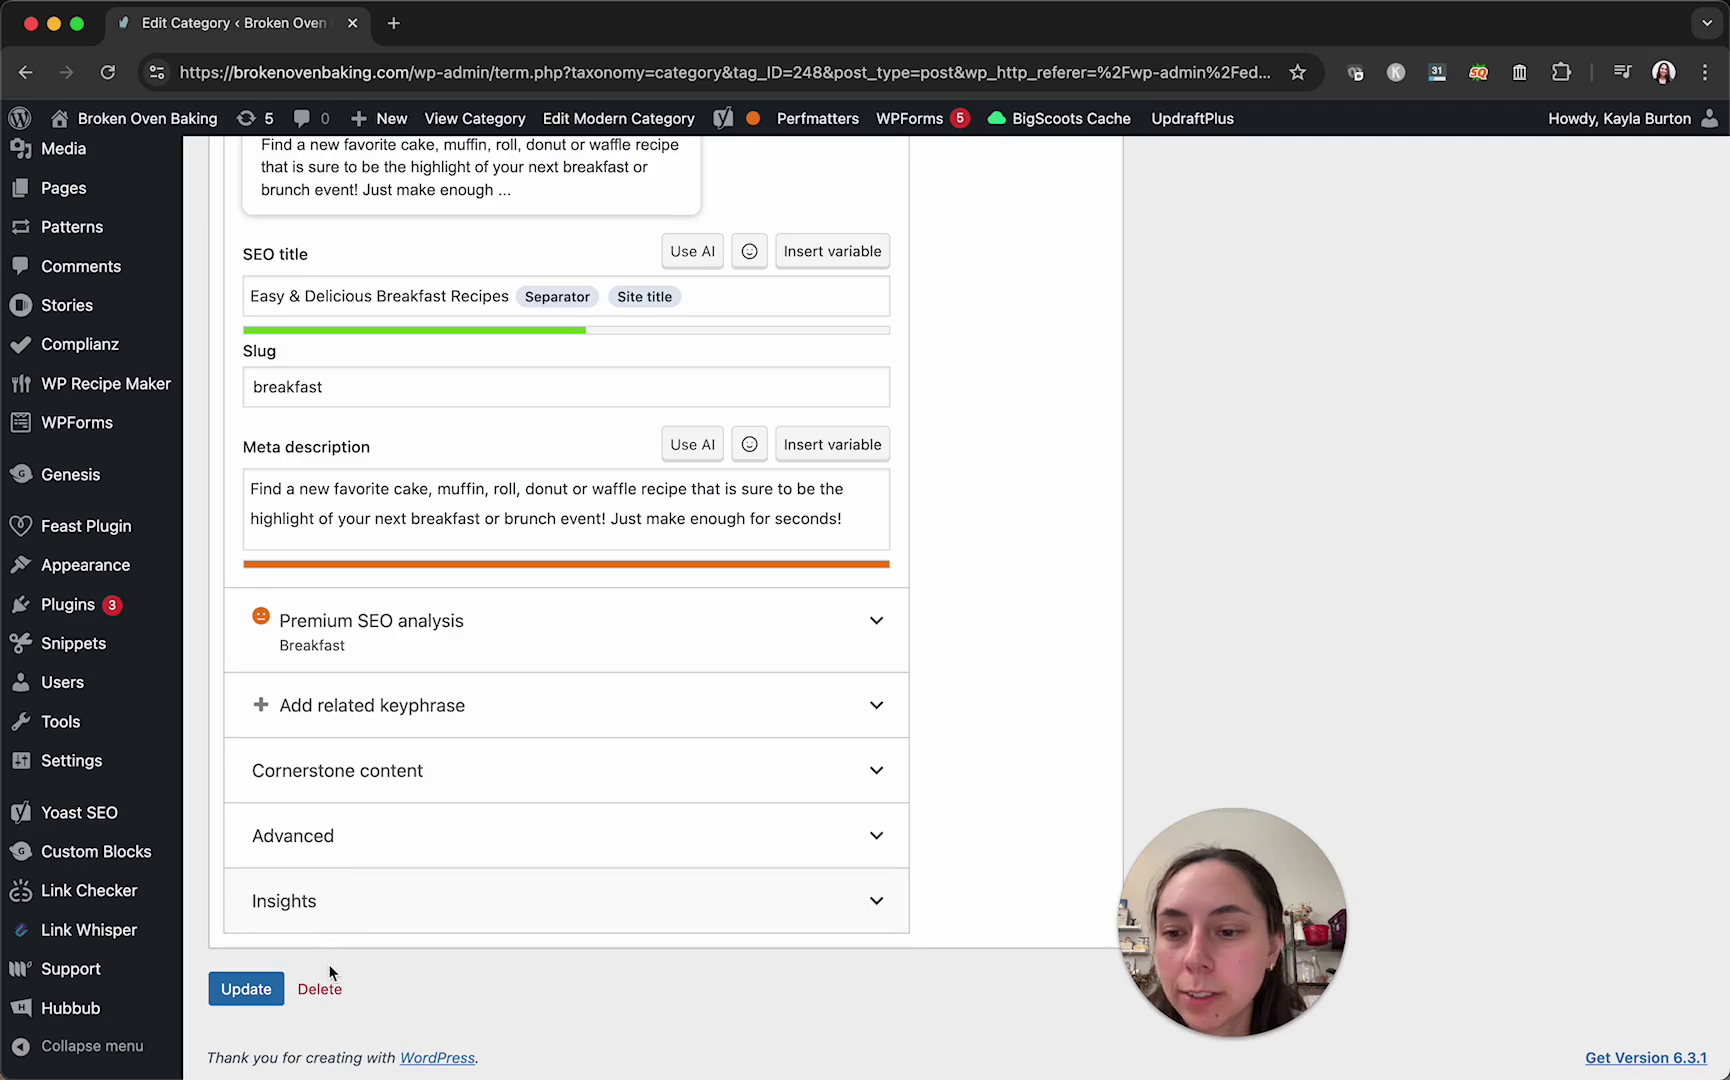
left_click(247, 996)
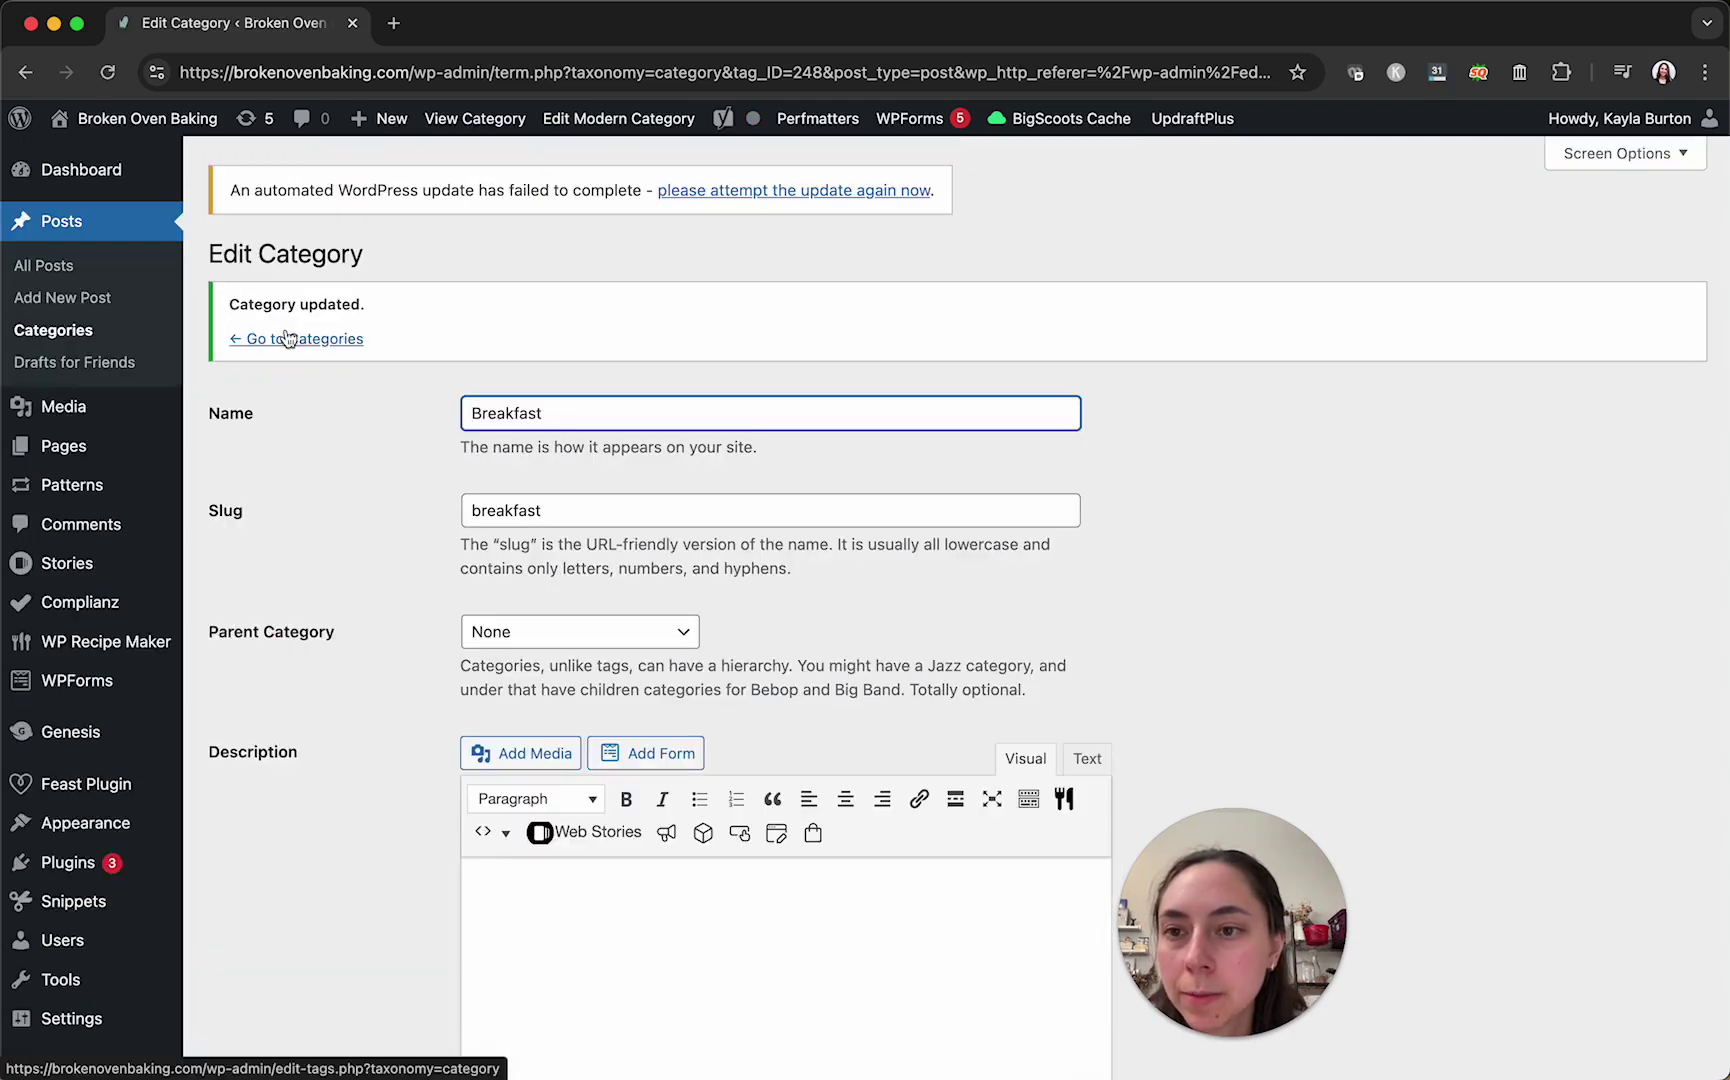
left_click(299, 340)
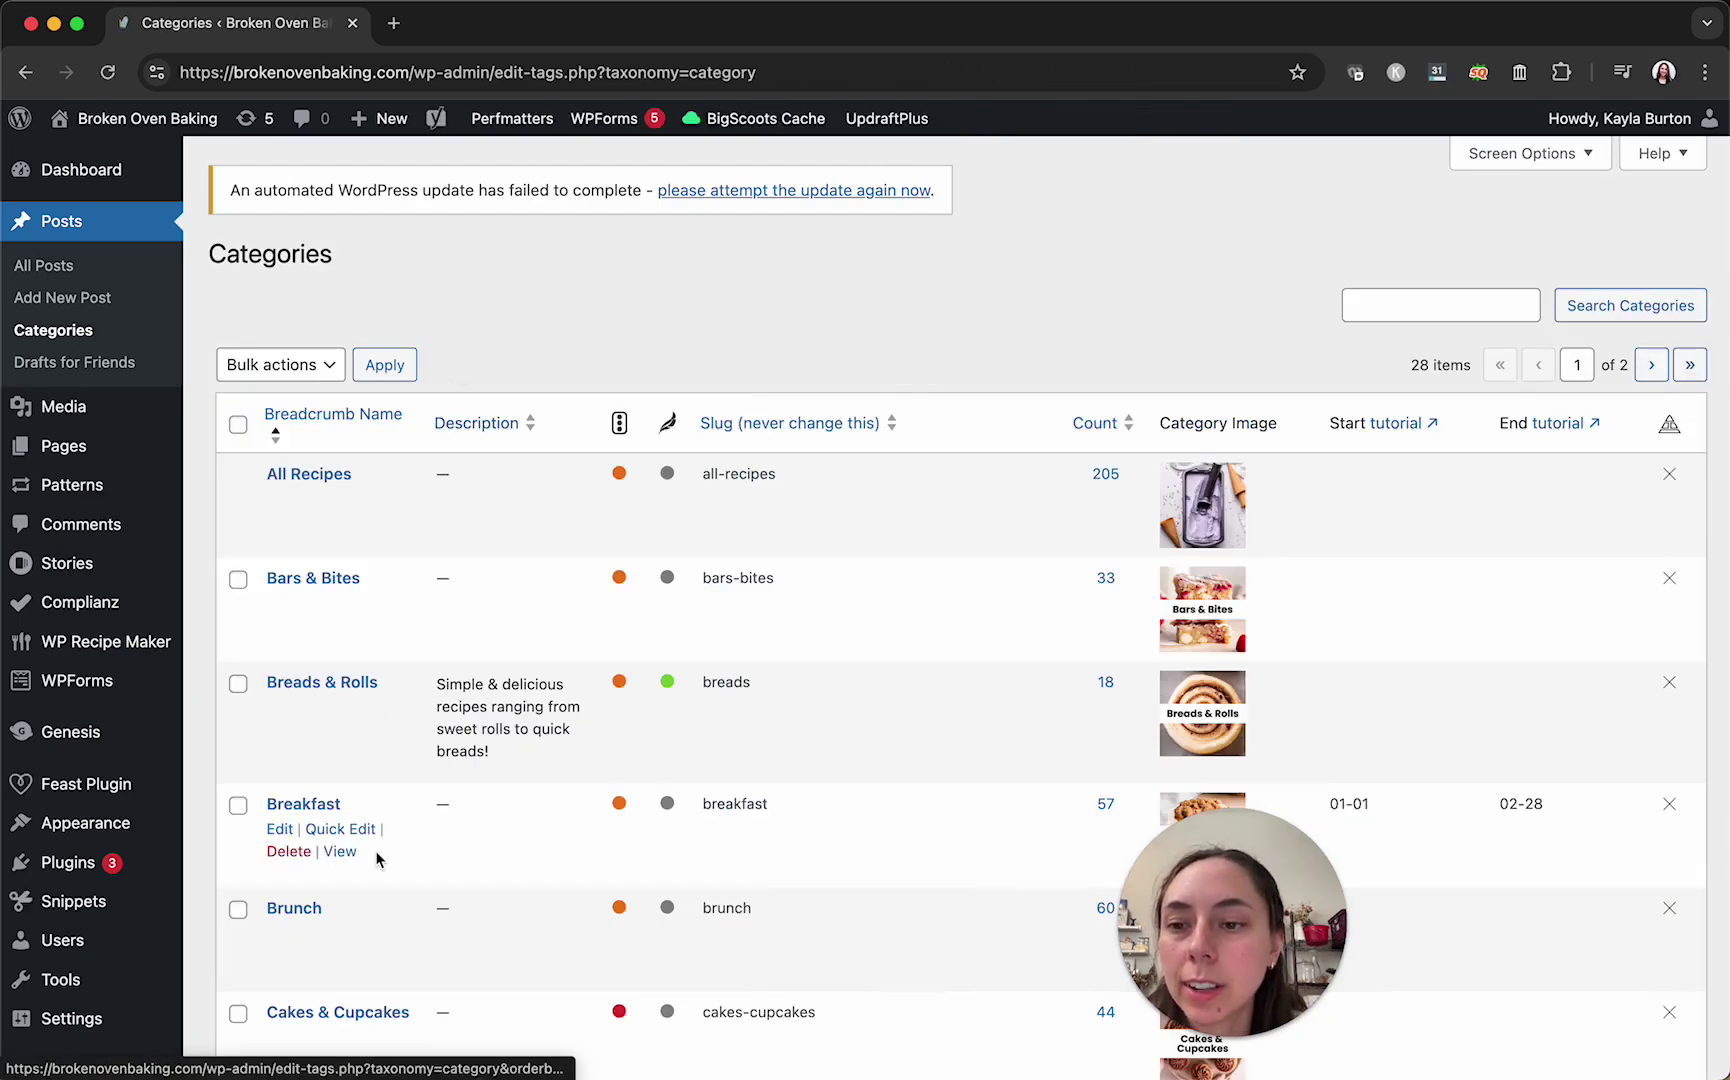
- Open the Cookies category for editing and set its scheduled start to 03-01
scroll(374, 850, "down", 8)
scroll(510, 468, "up", 1)
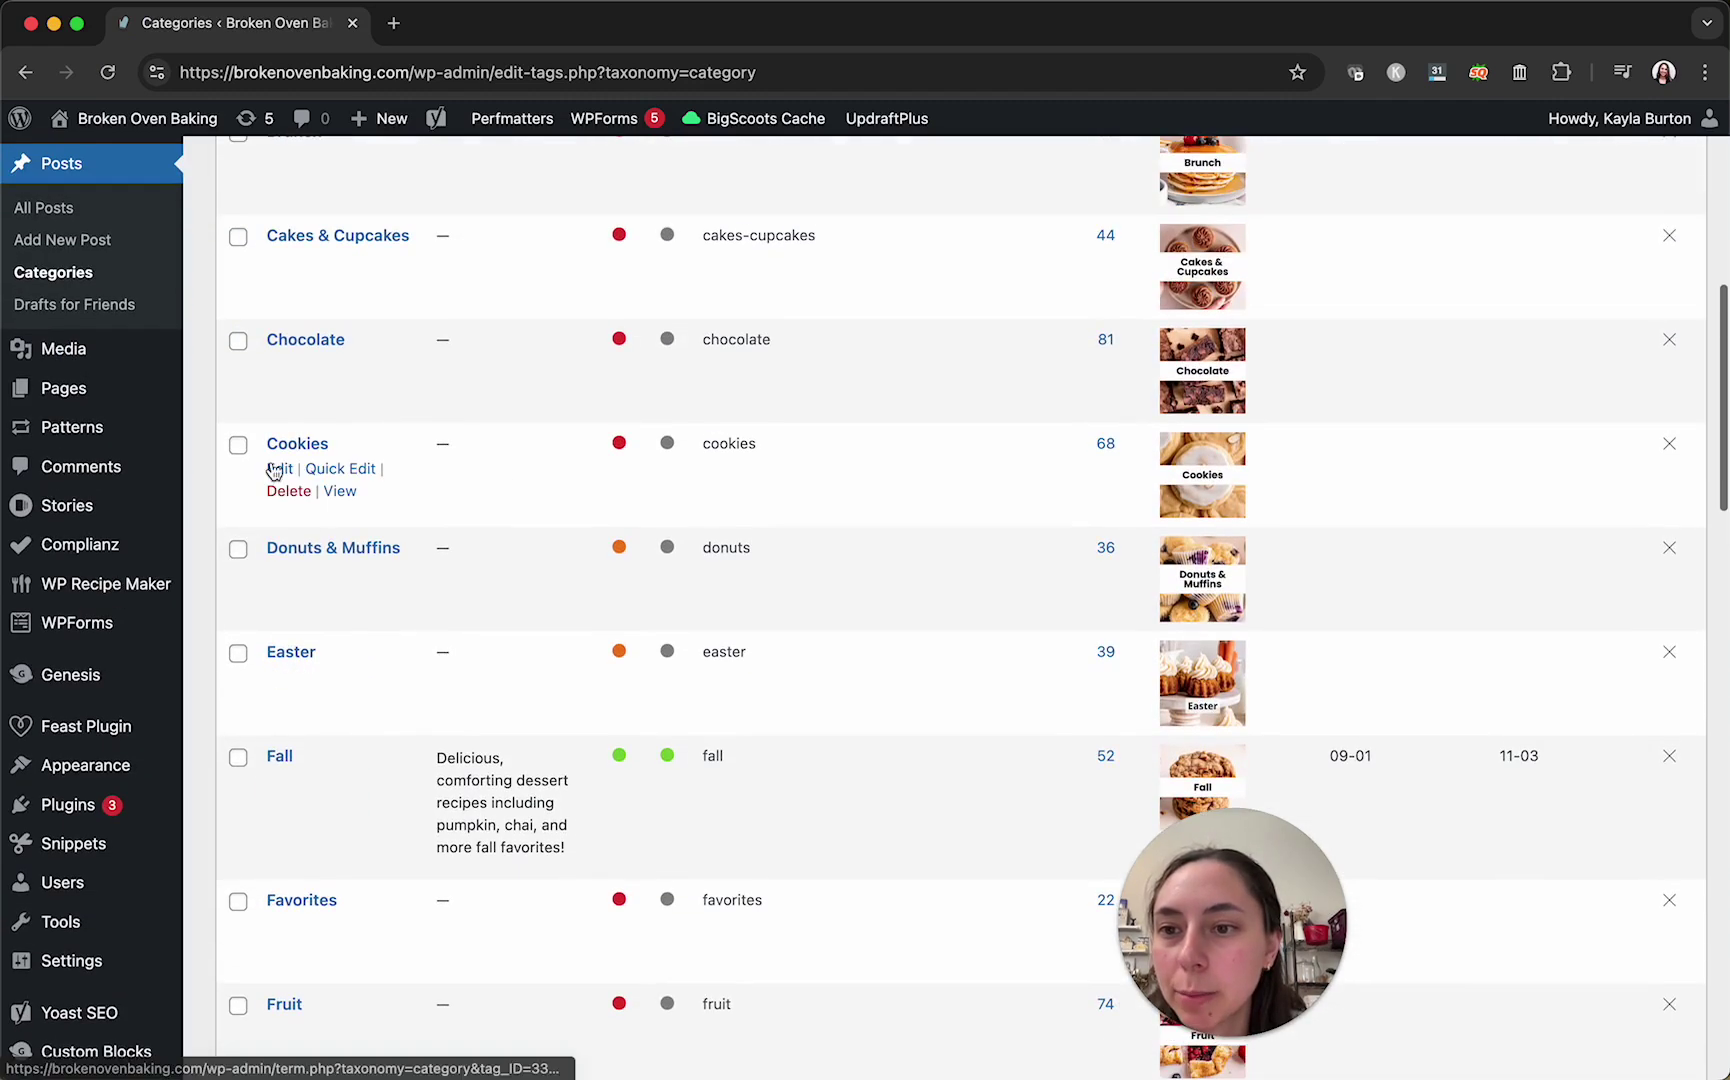
left_click(280, 470)
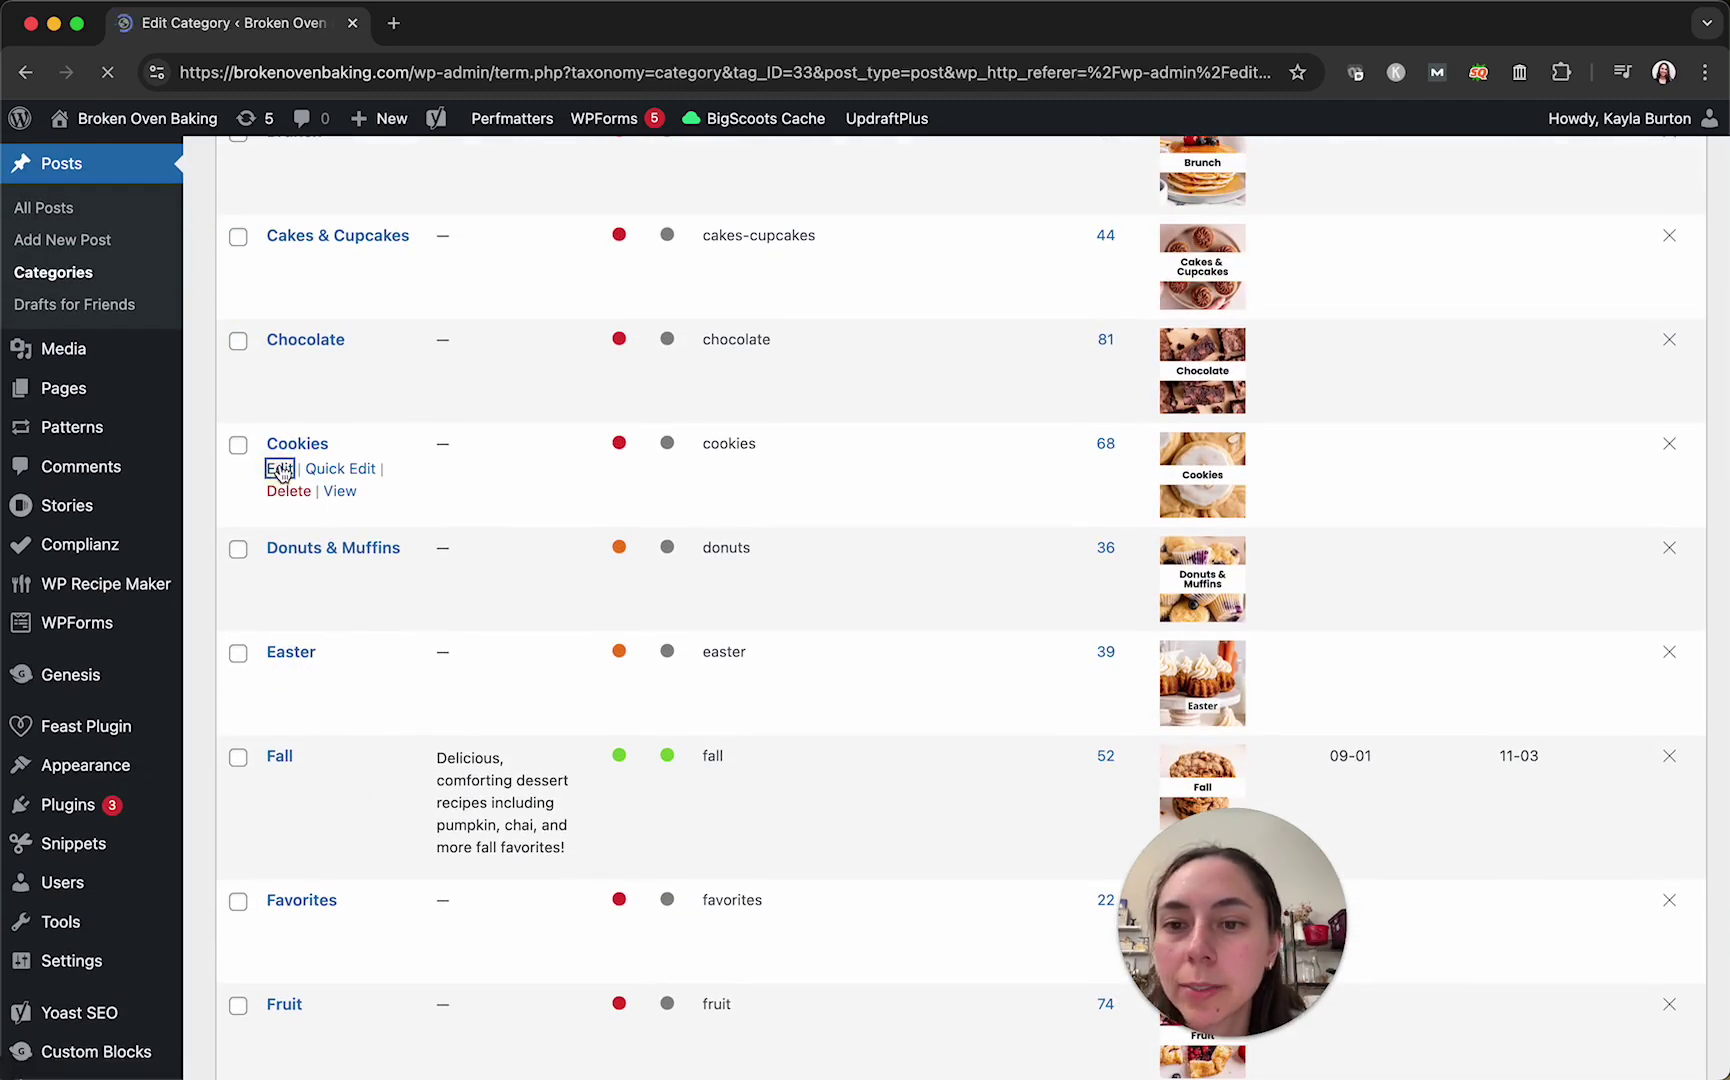
scroll(364, 676, "down", 4)
scroll(364, 676, "down", 15)
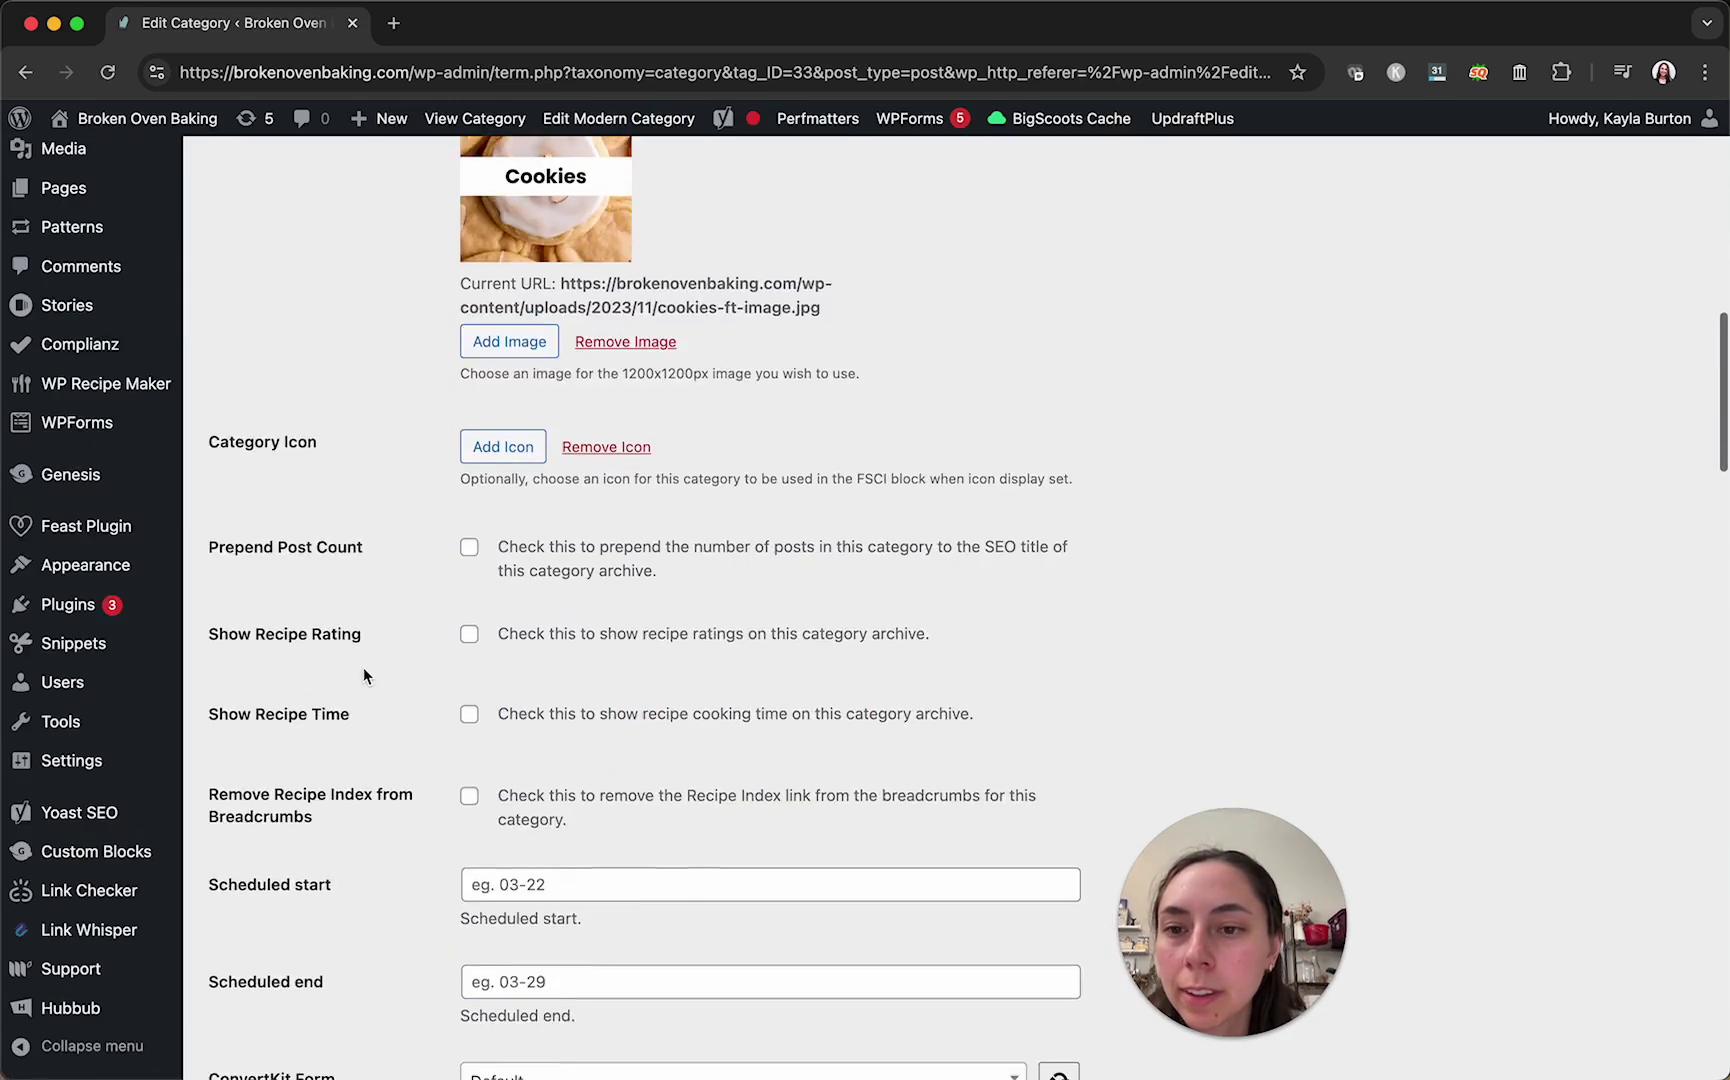
scroll(364, 676, "up", 3)
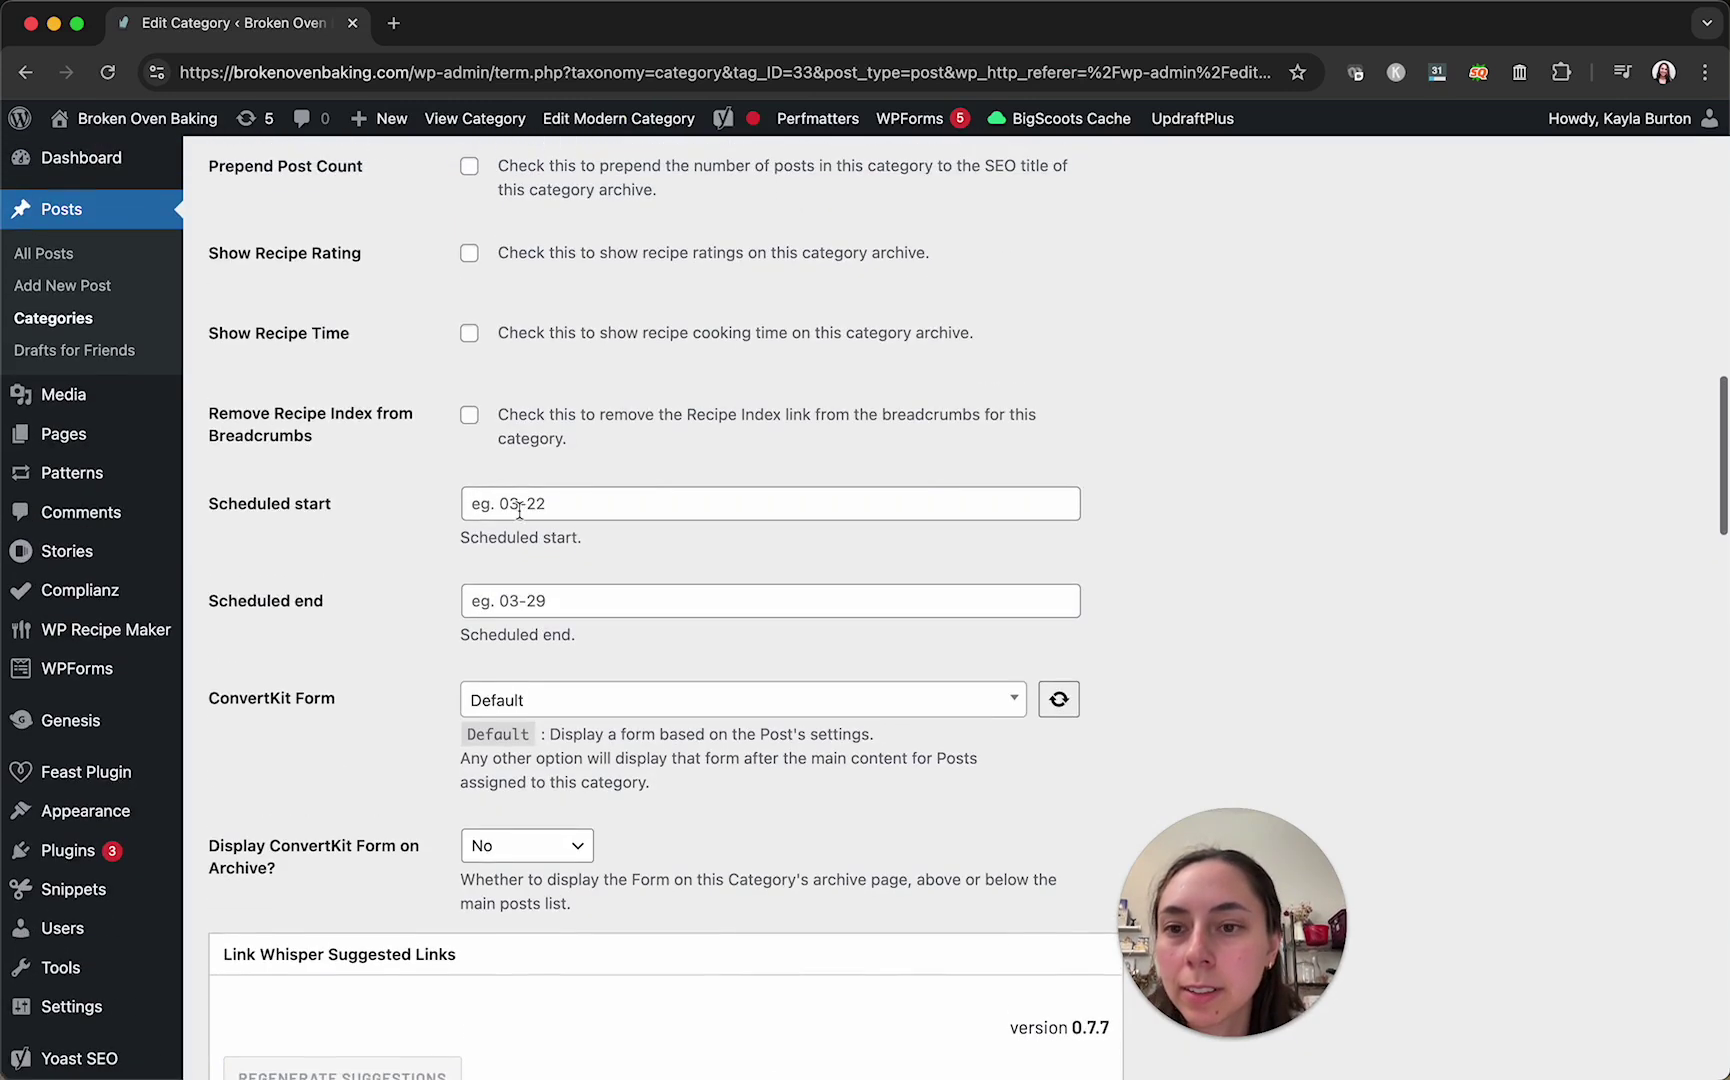
left_click(517, 505)
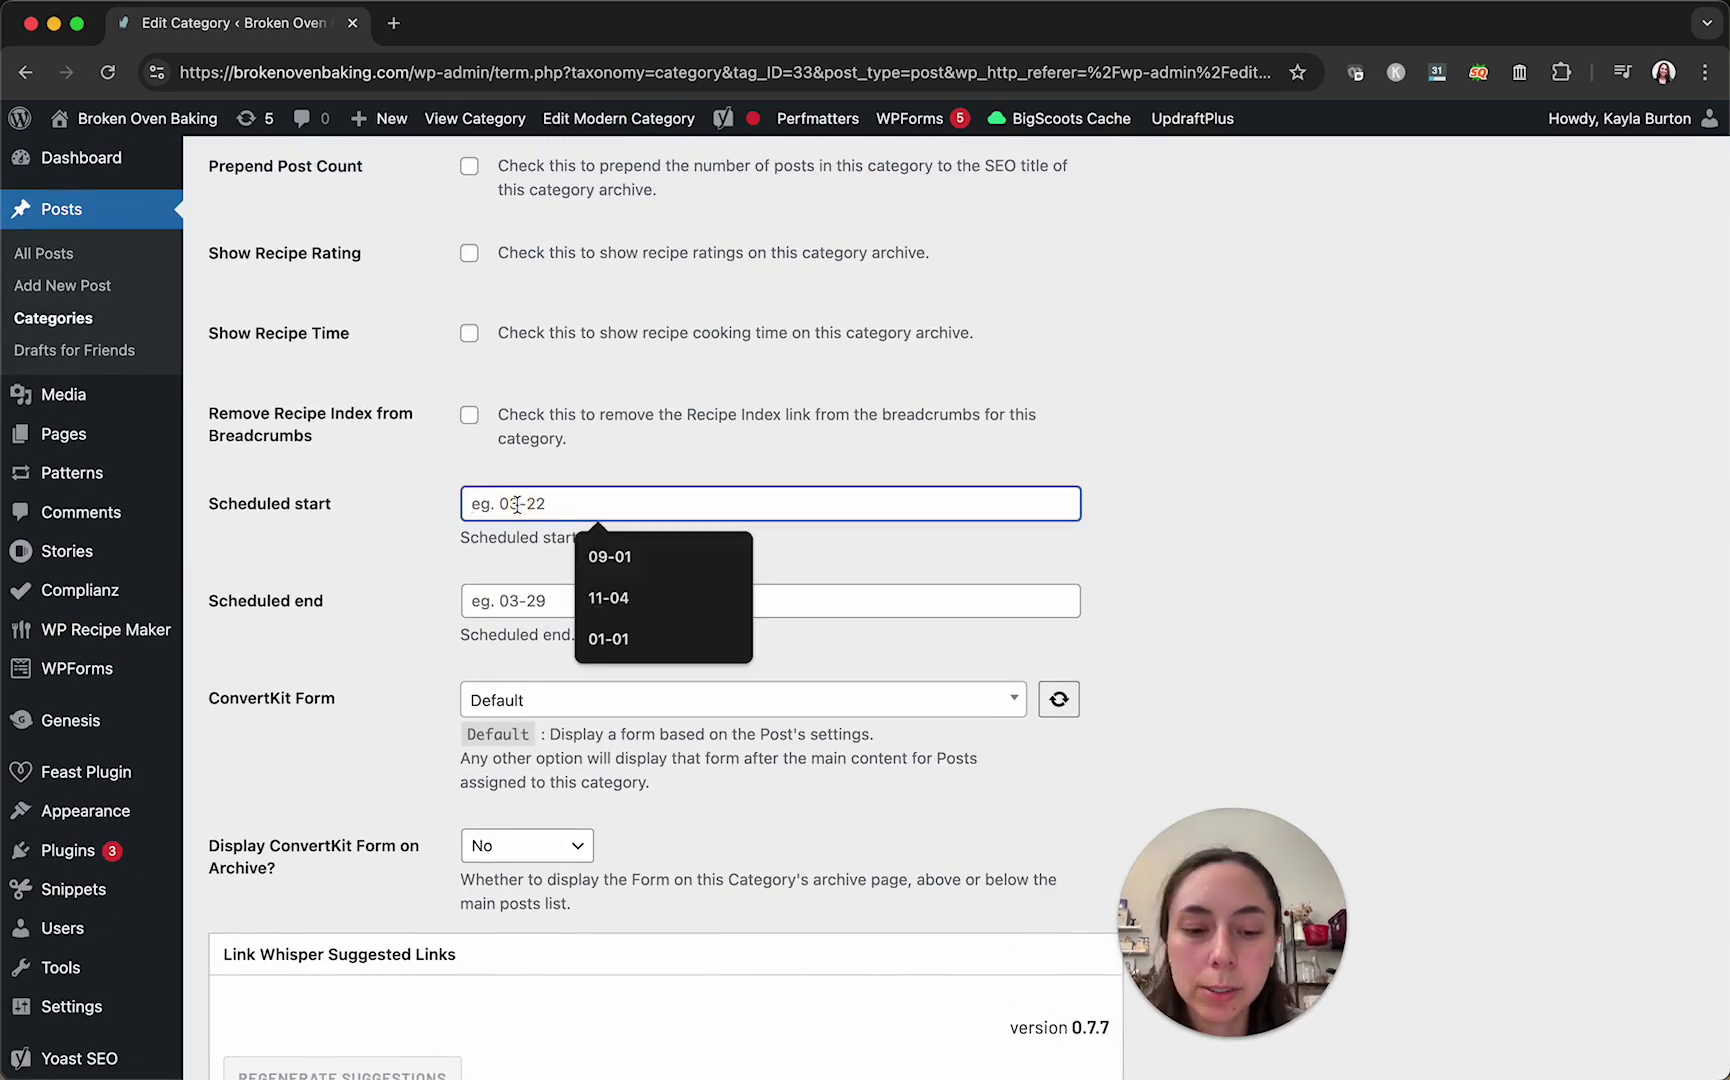
type("03-01")
key("Tab")
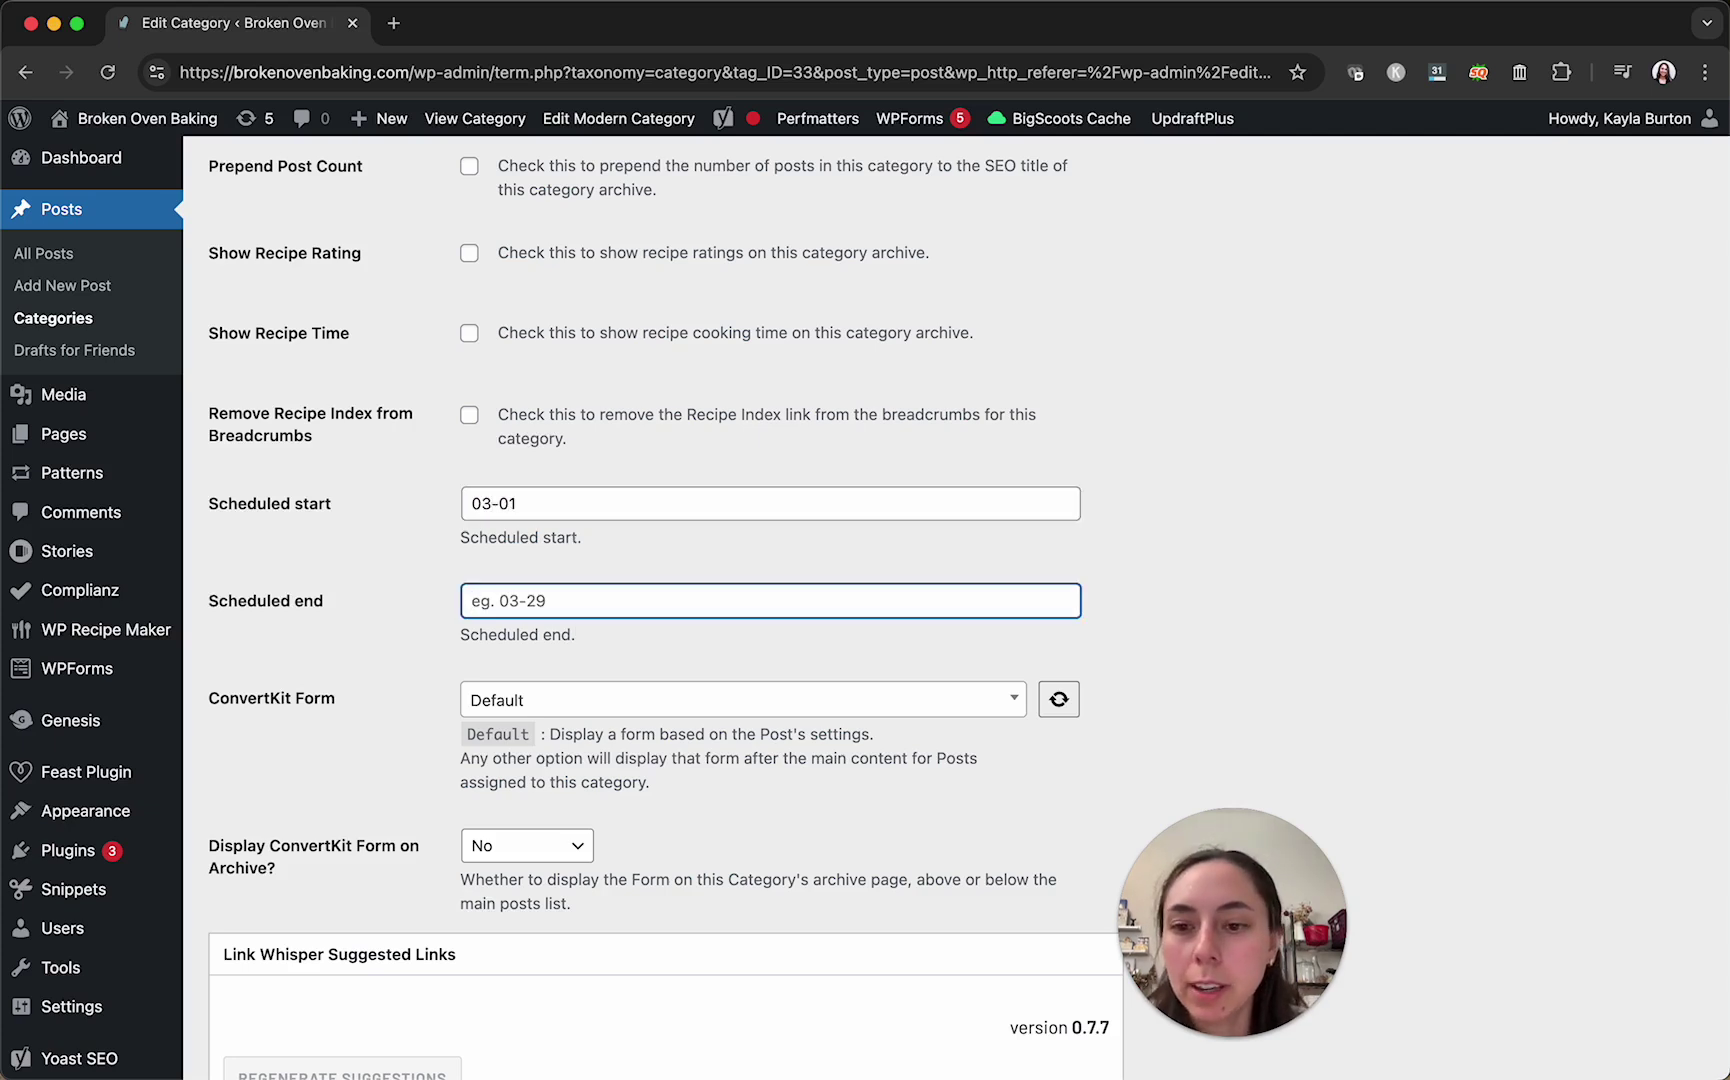
left_click(387, 593)
- Save the Cookies category and return to the list of post categories
scroll(378, 590, "down", 20)
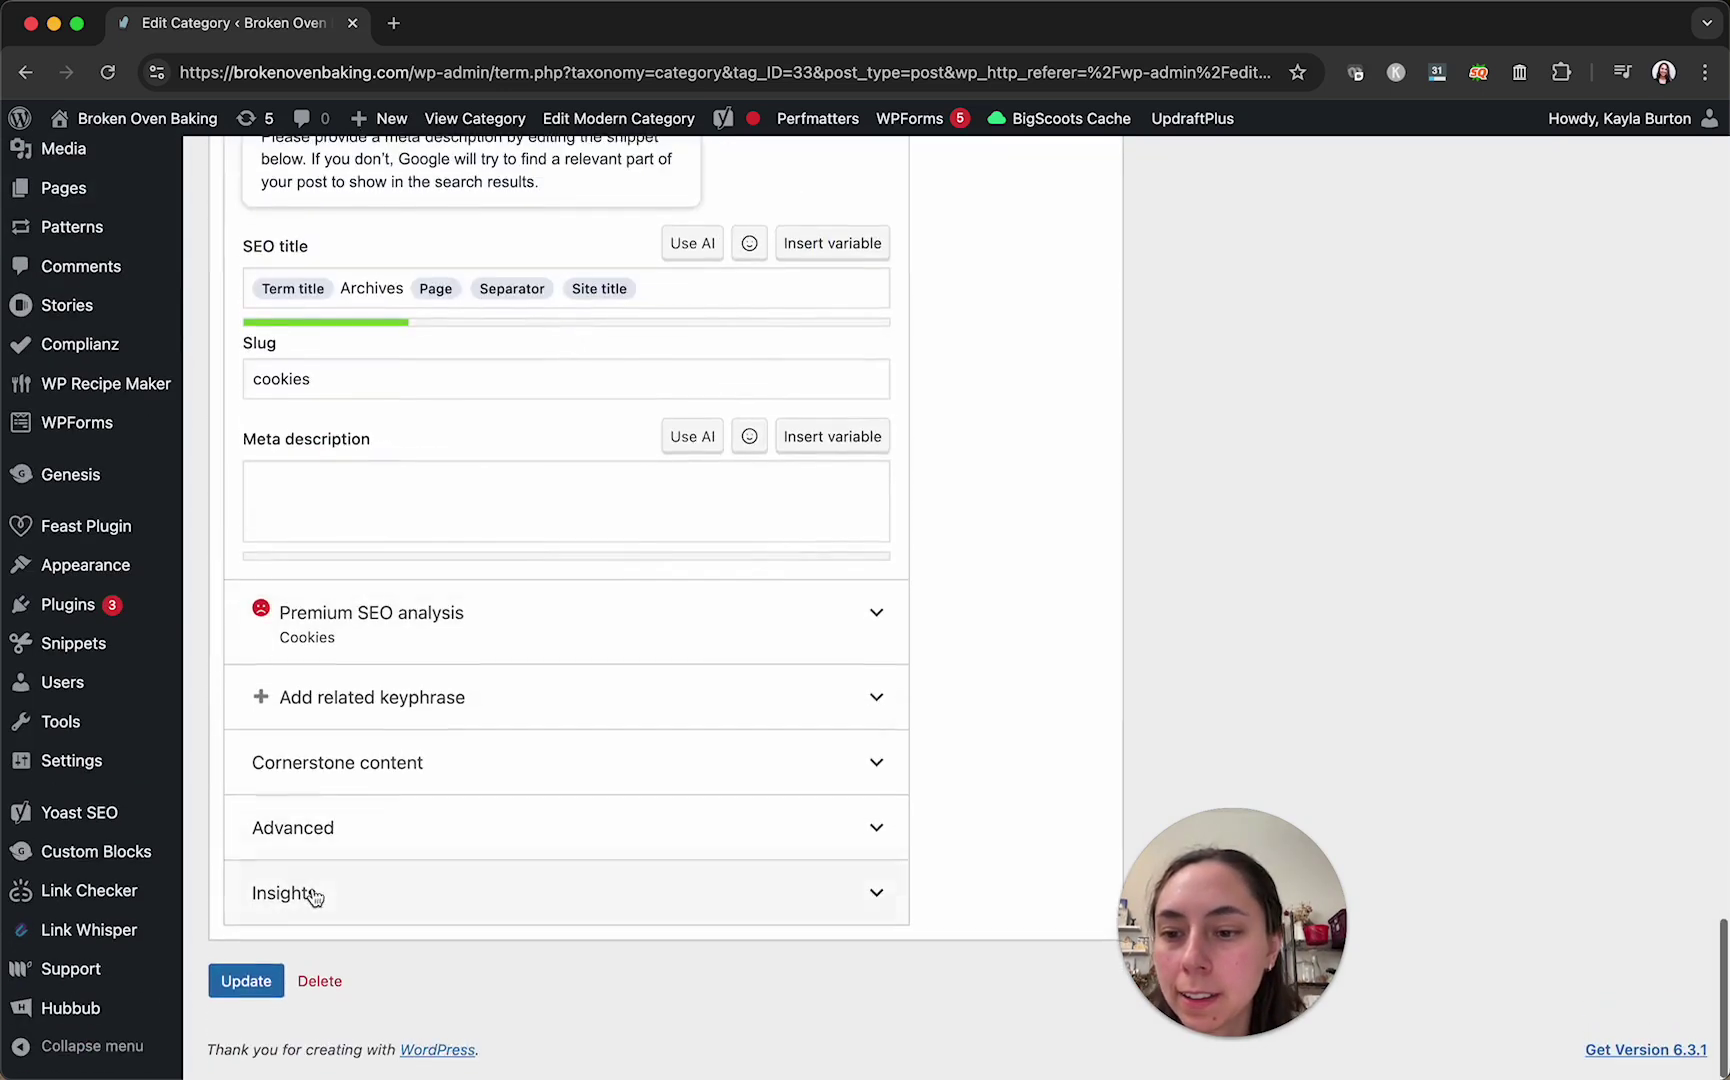
left_click(244, 993)
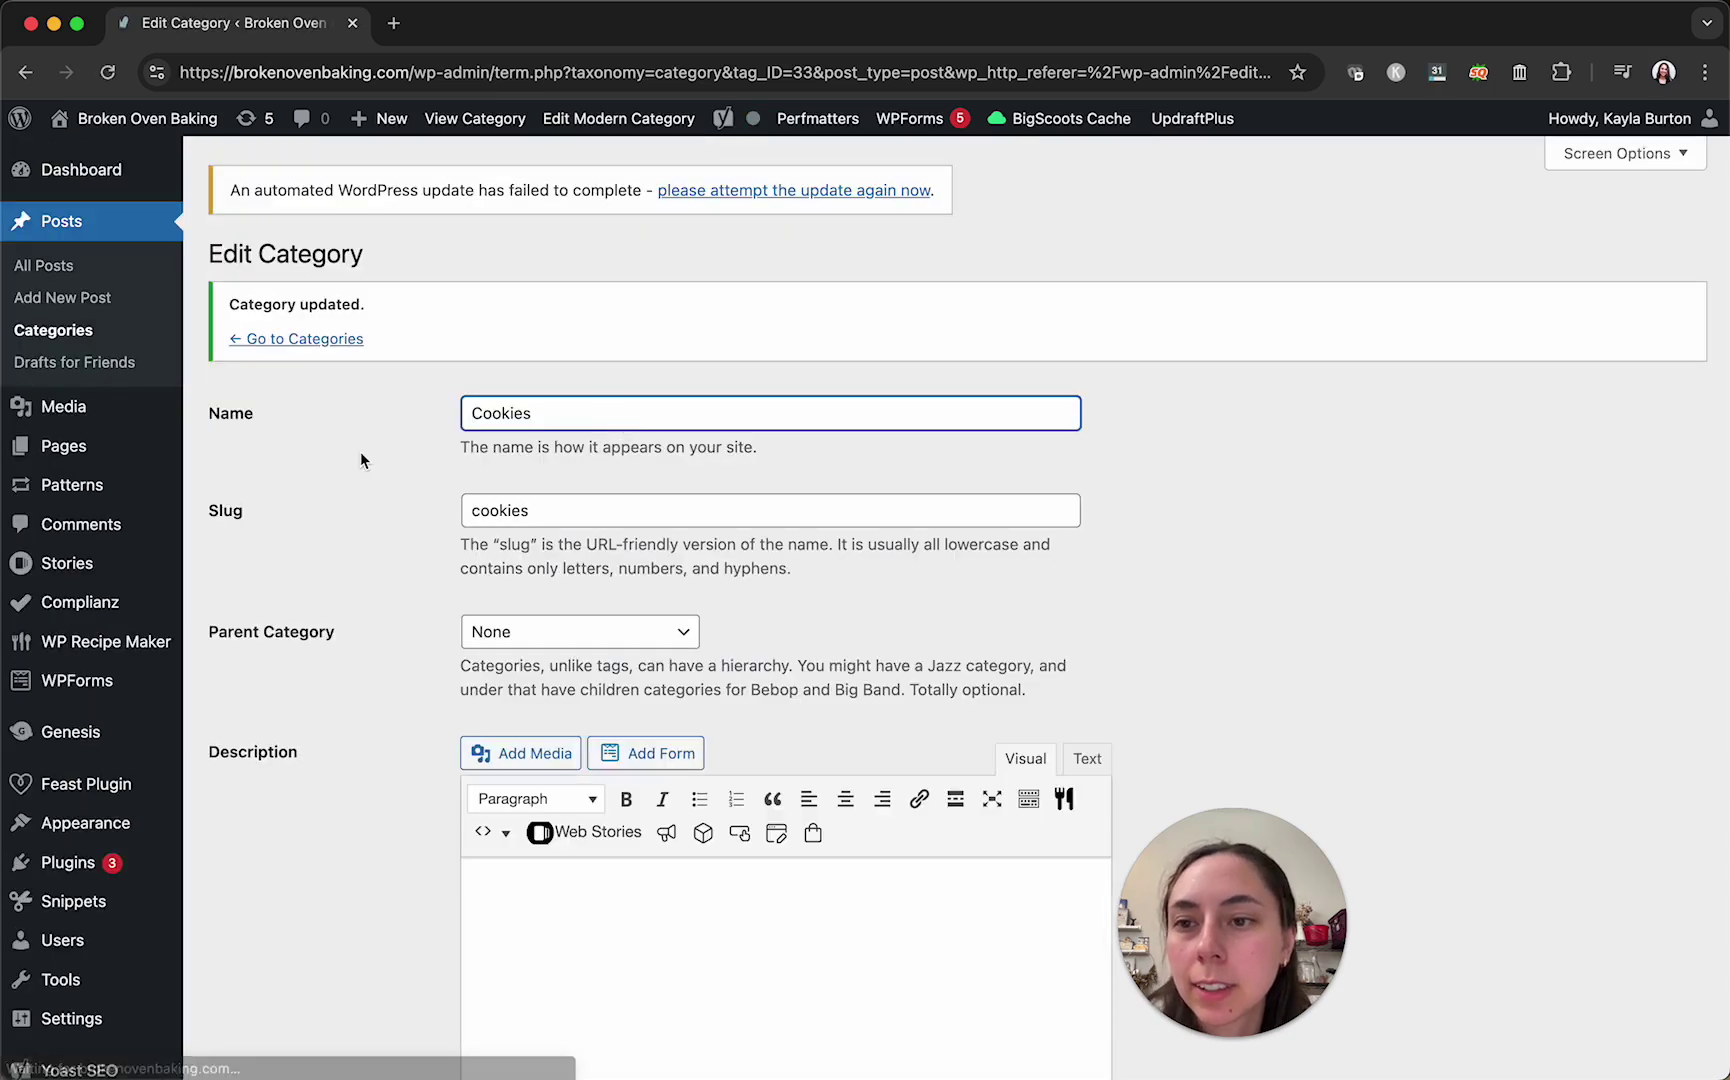
left_click(292, 339)
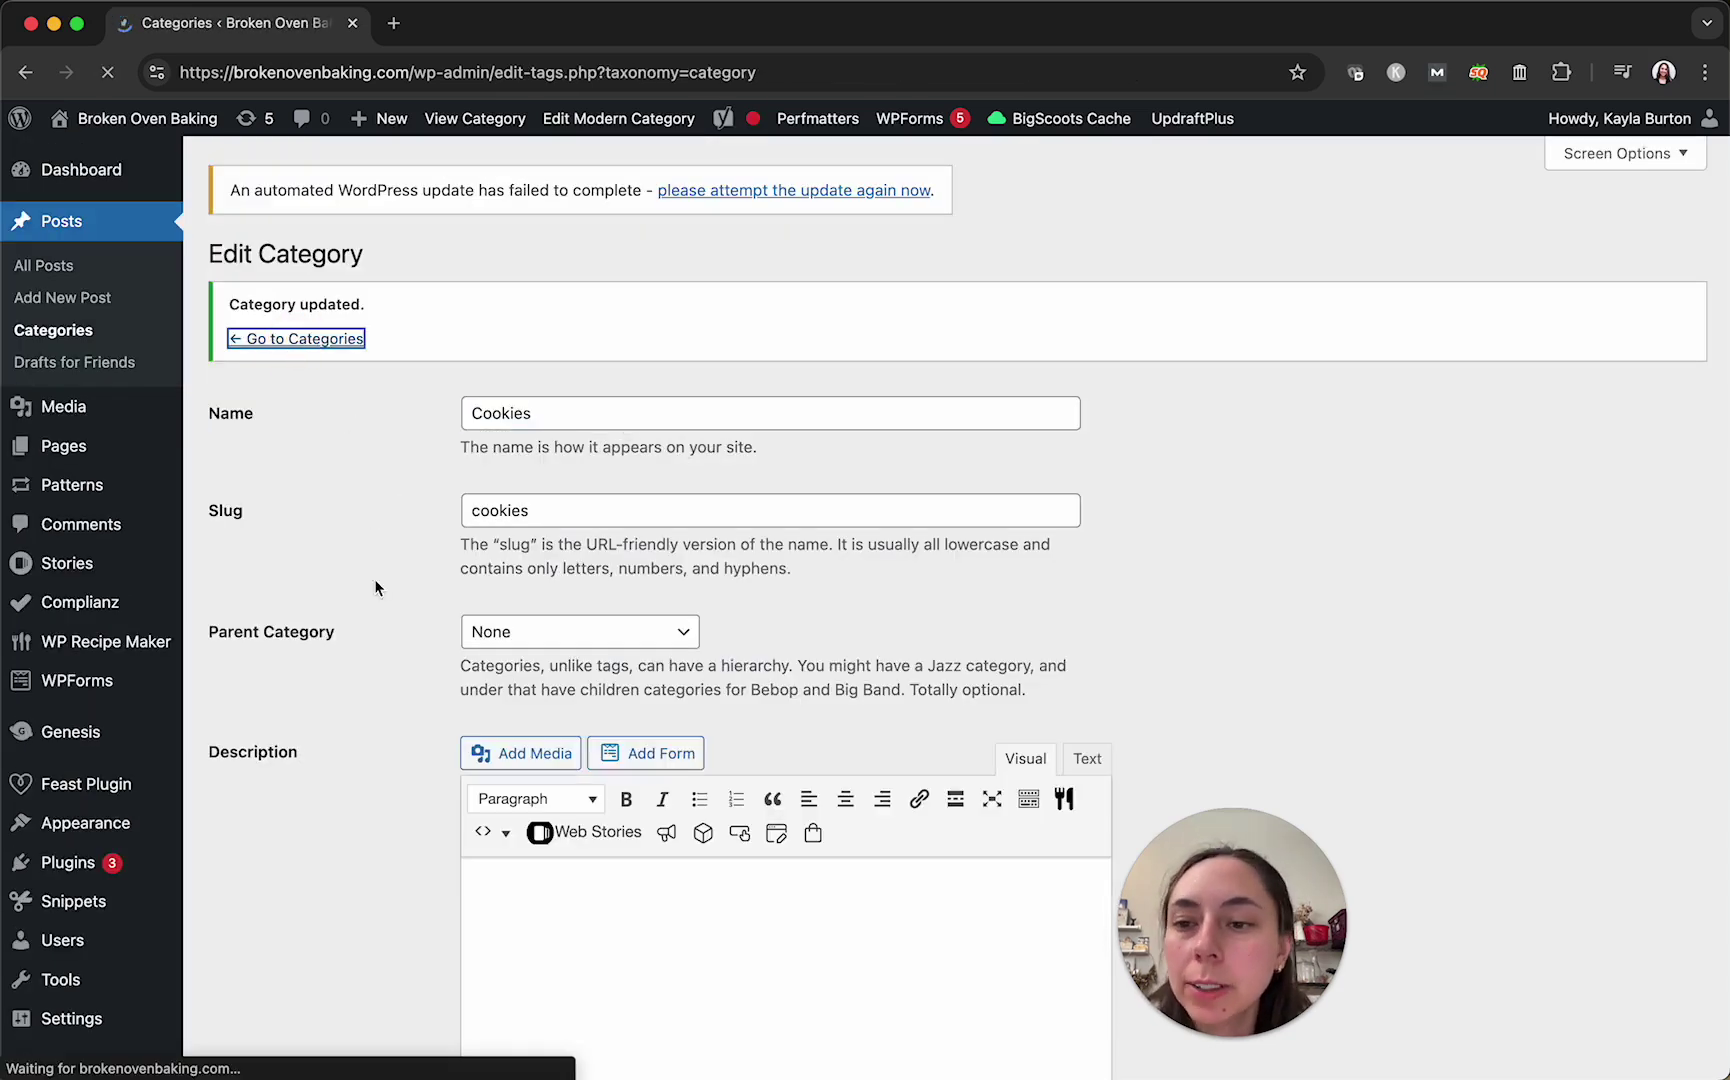
- Go to the second page of the category list and open the Summer category for editing
scroll(445, 700, "down", 15)
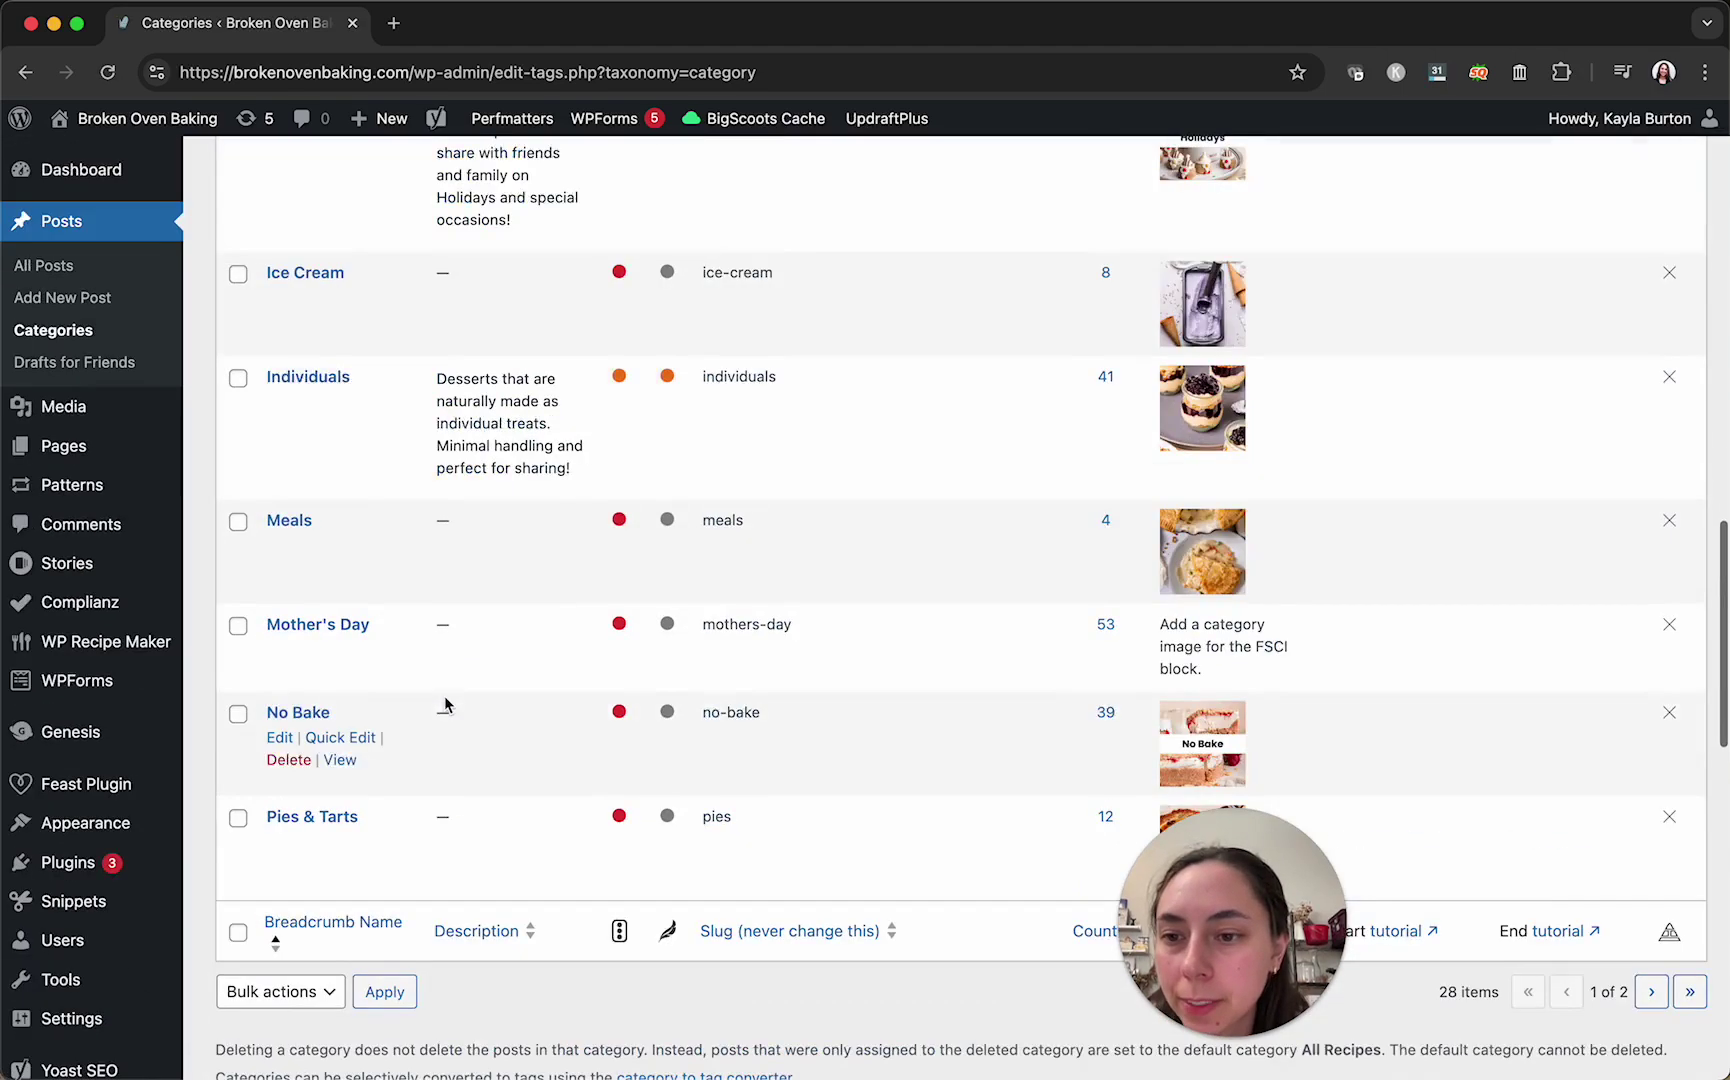
scroll(455, 985, "down", 3)
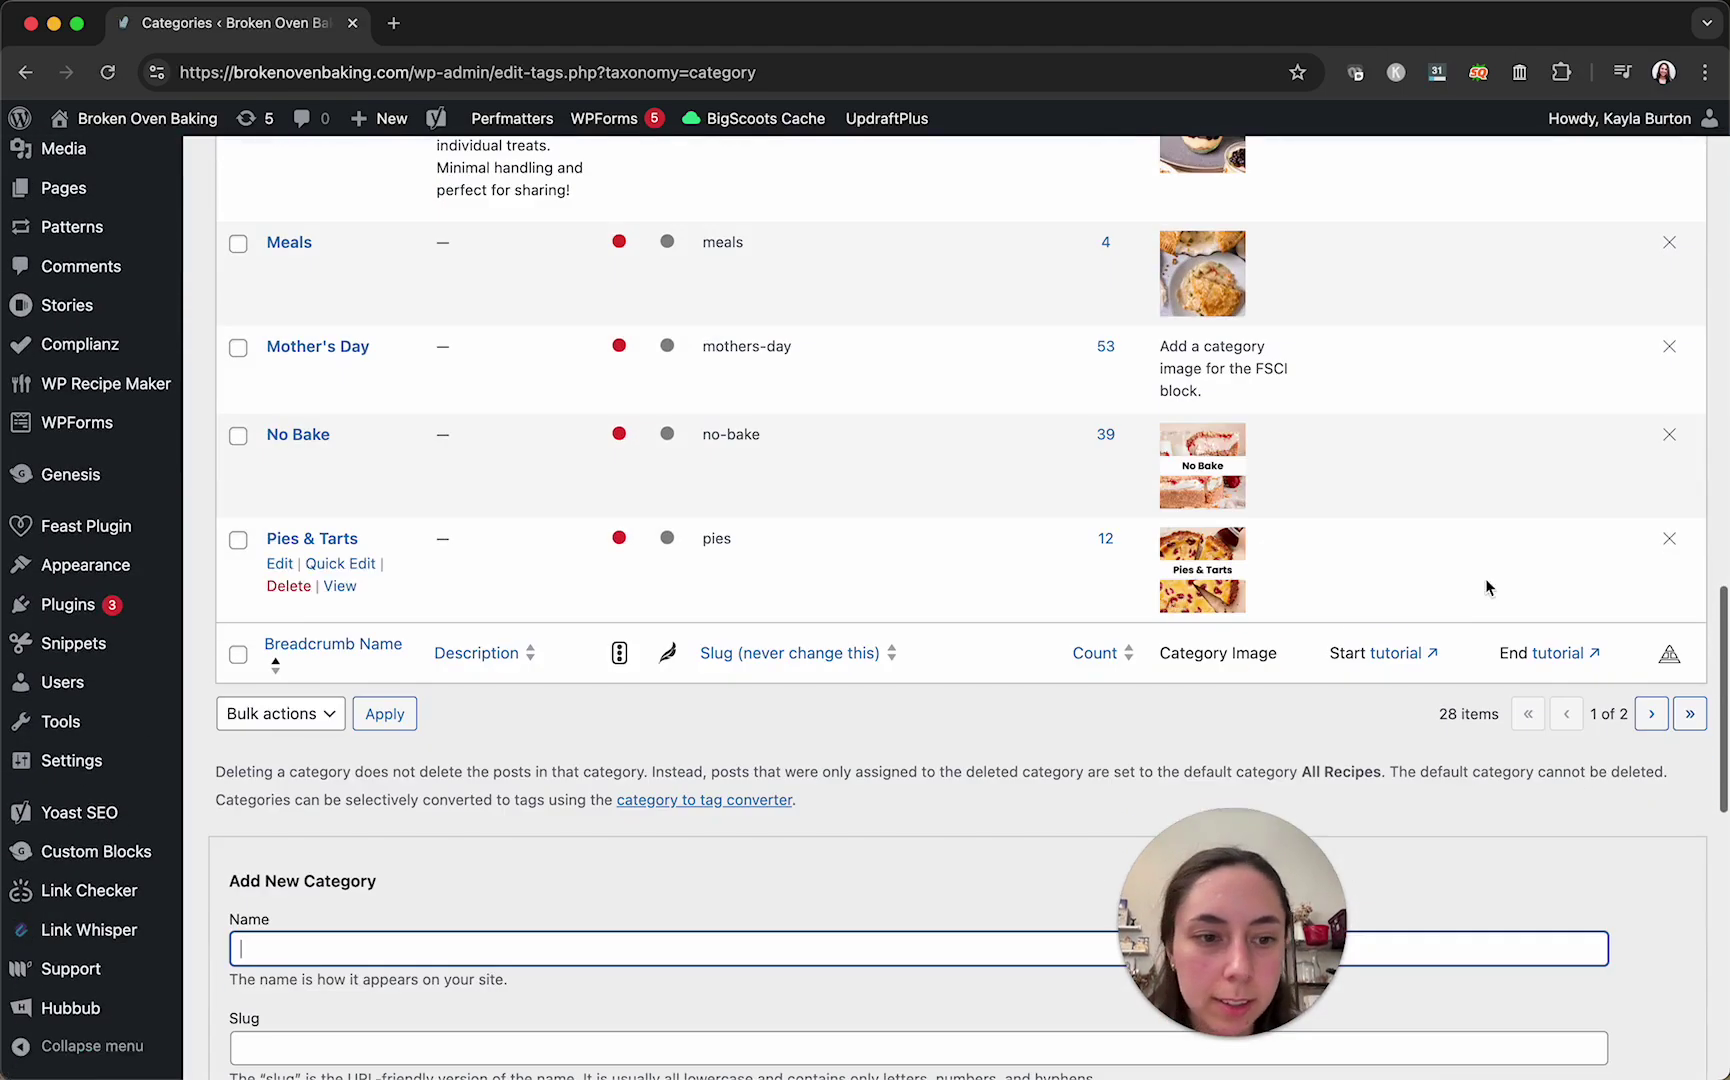
left_click(1650, 713)
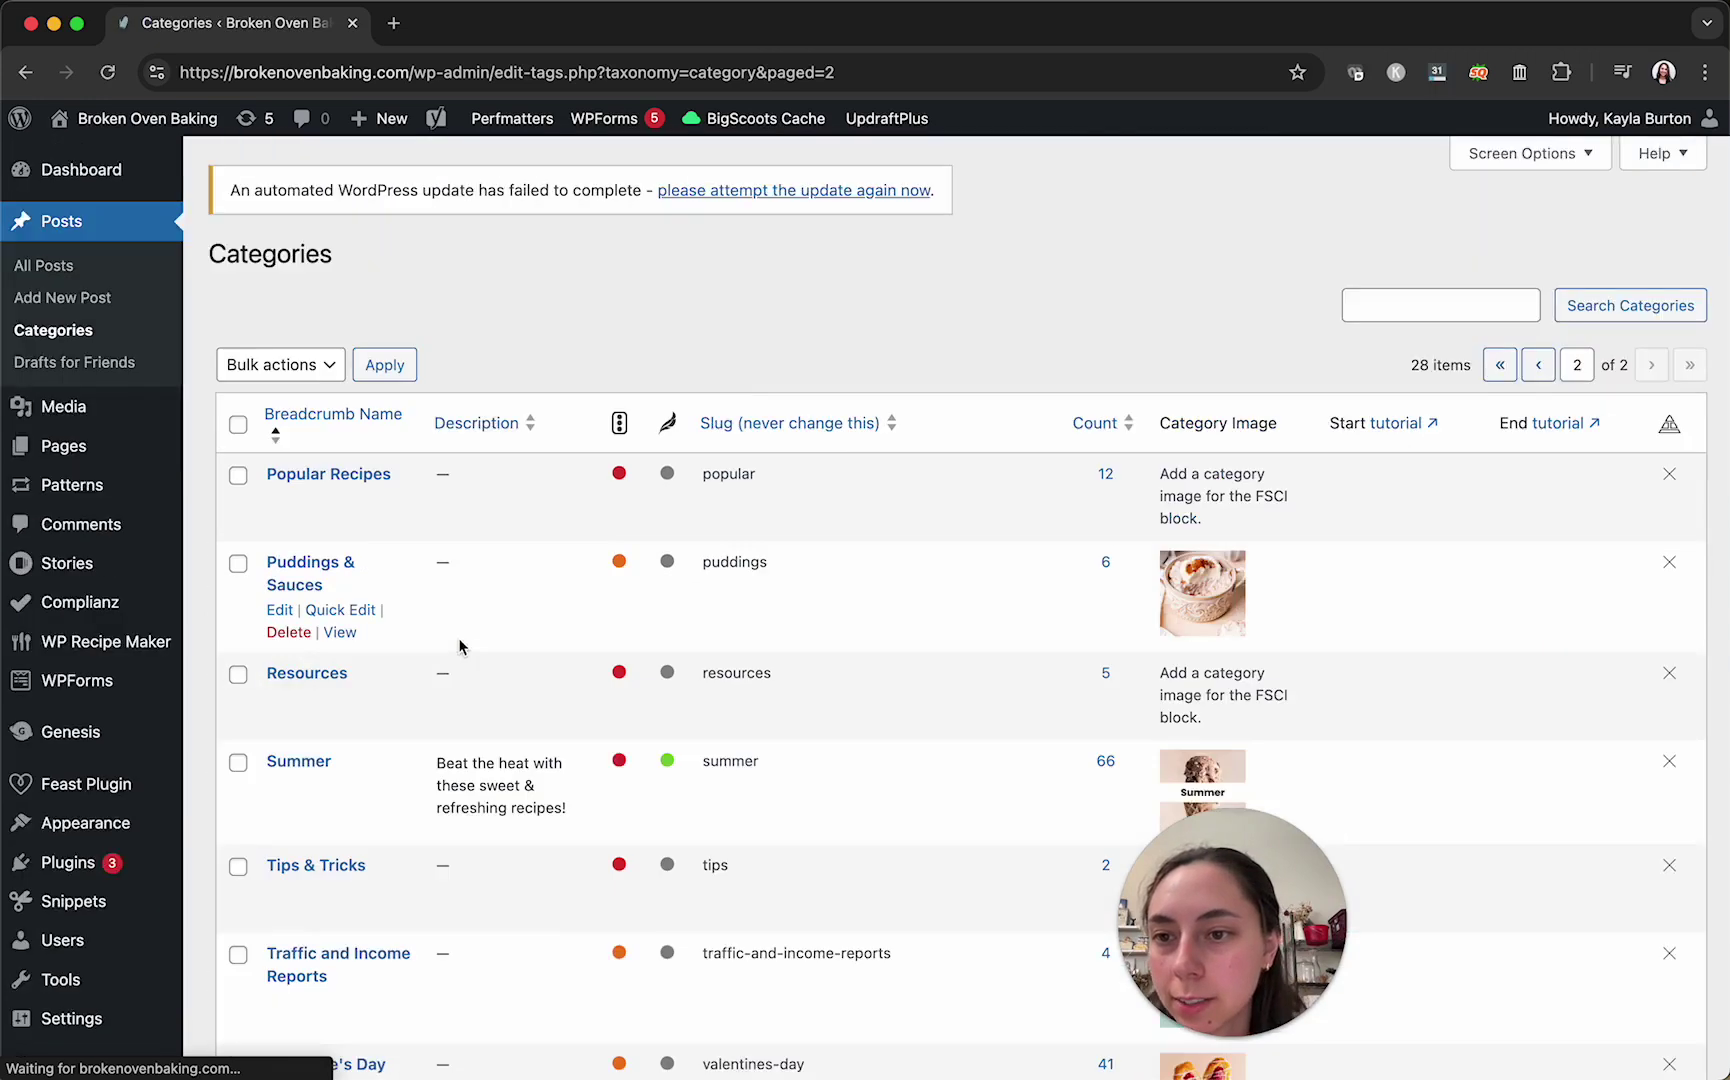
scroll(455, 700, "down", 5)
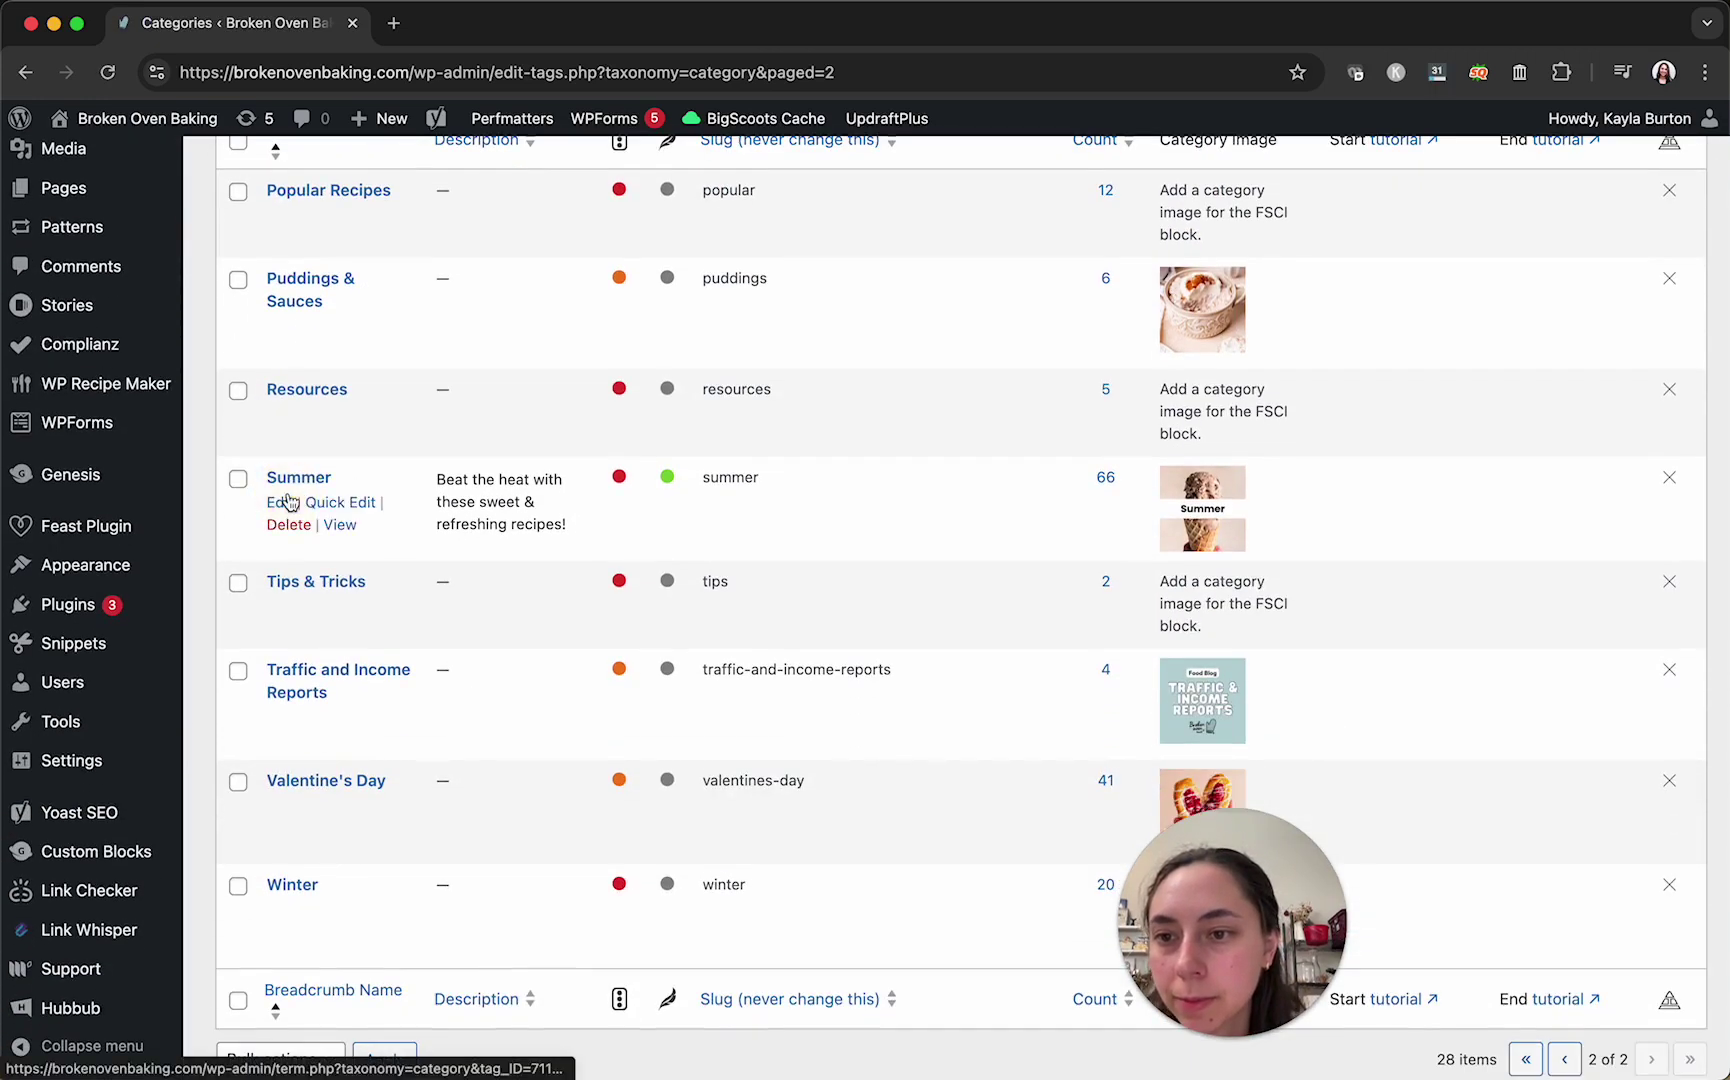
left_click(282, 502)
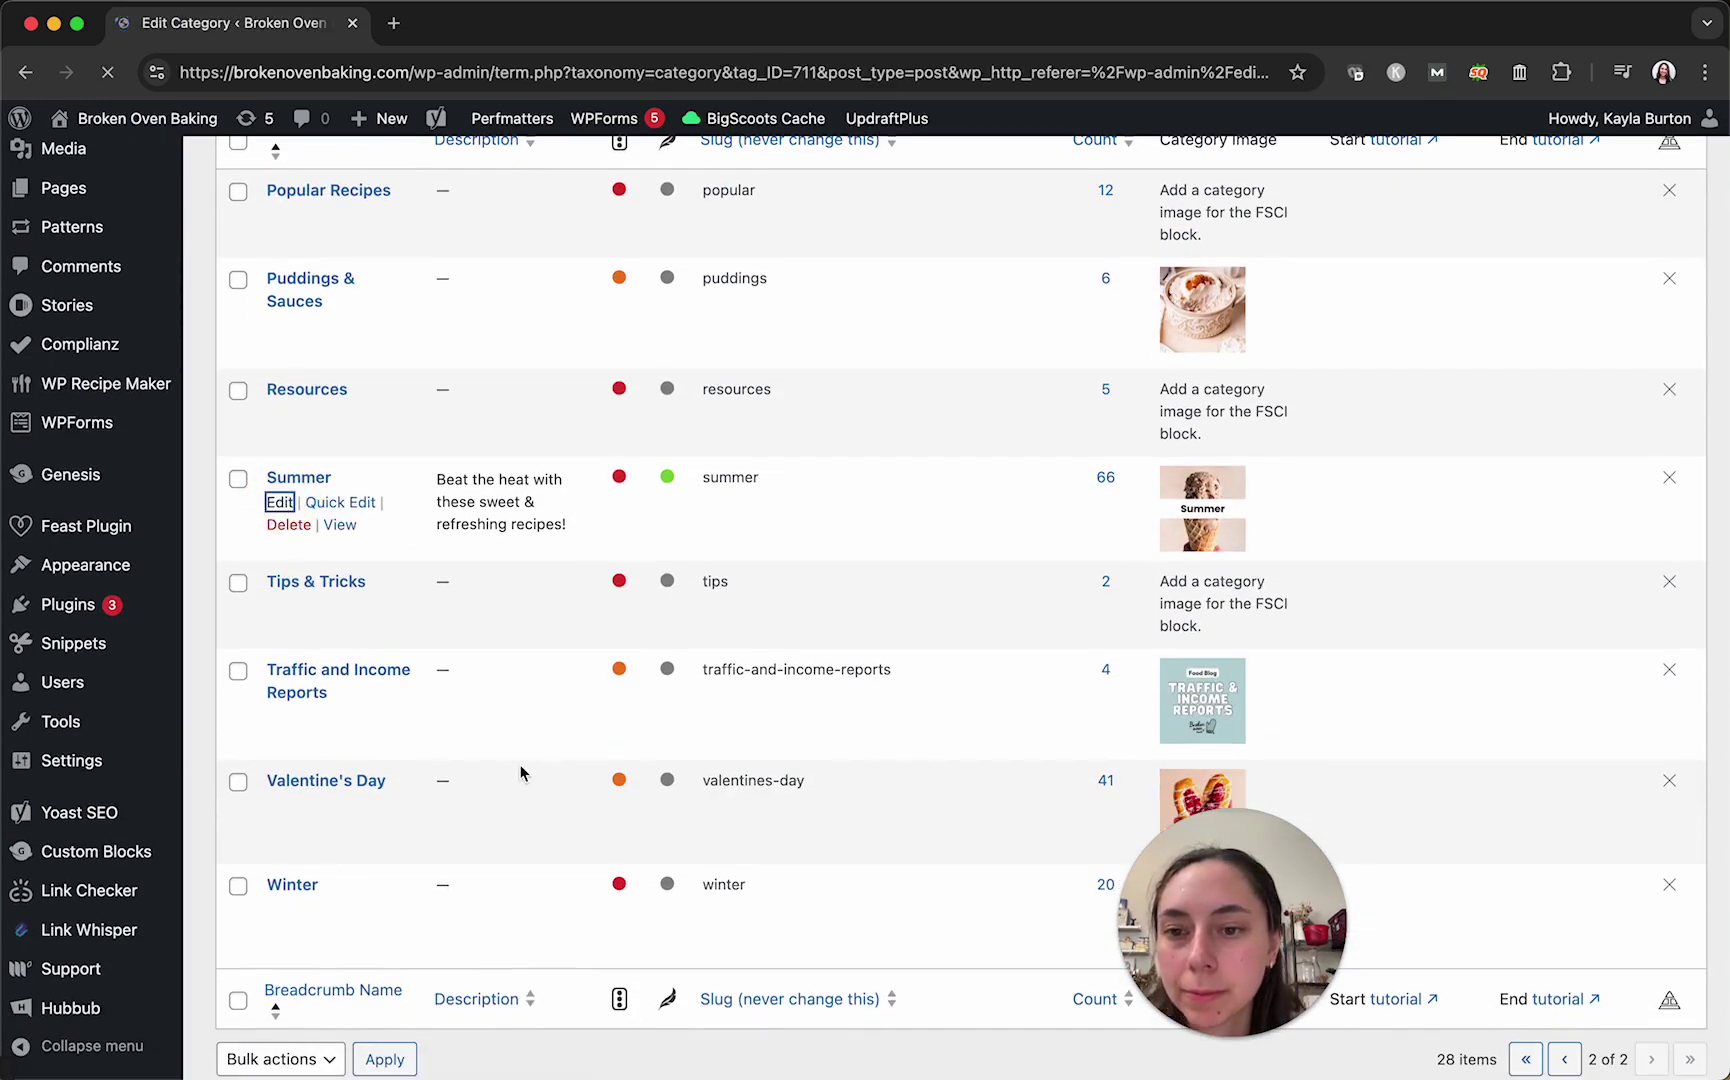
- Set the Summer category's scheduled start to 06-01 and its scheduled end to 08-31
scroll(305, 674, "down", 10)
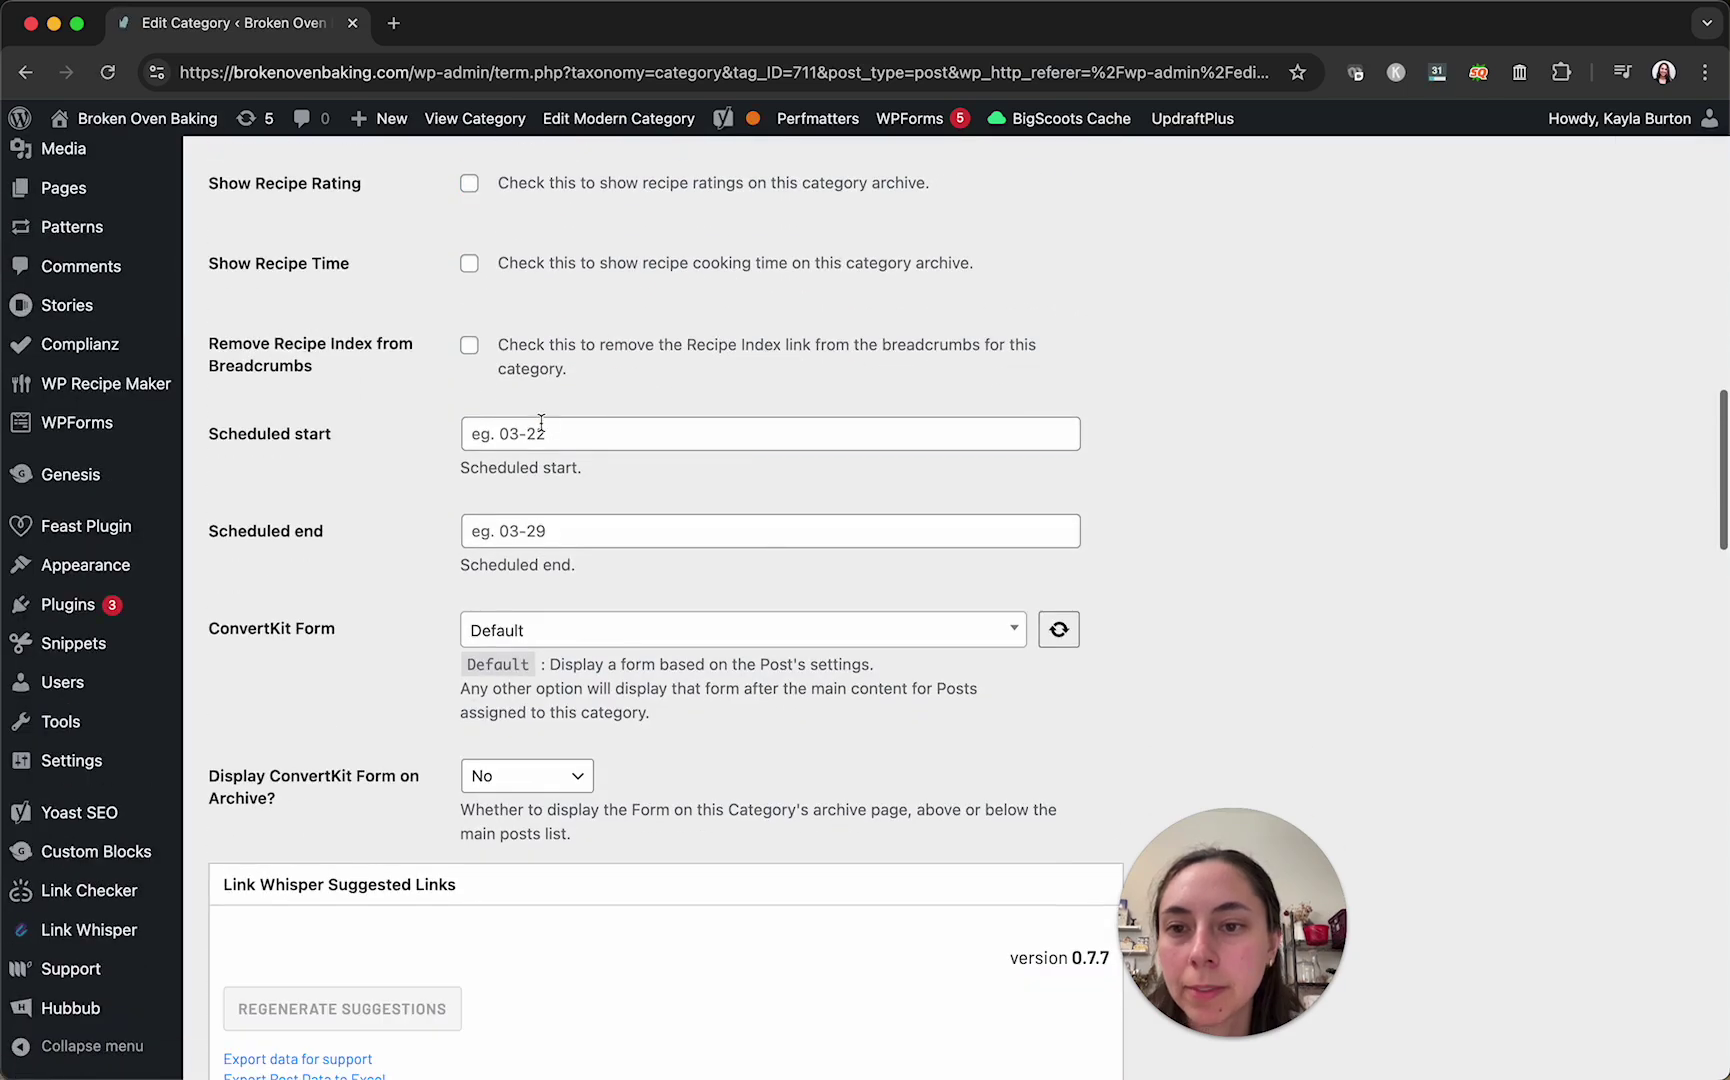
left_click(541, 424)
type("0")
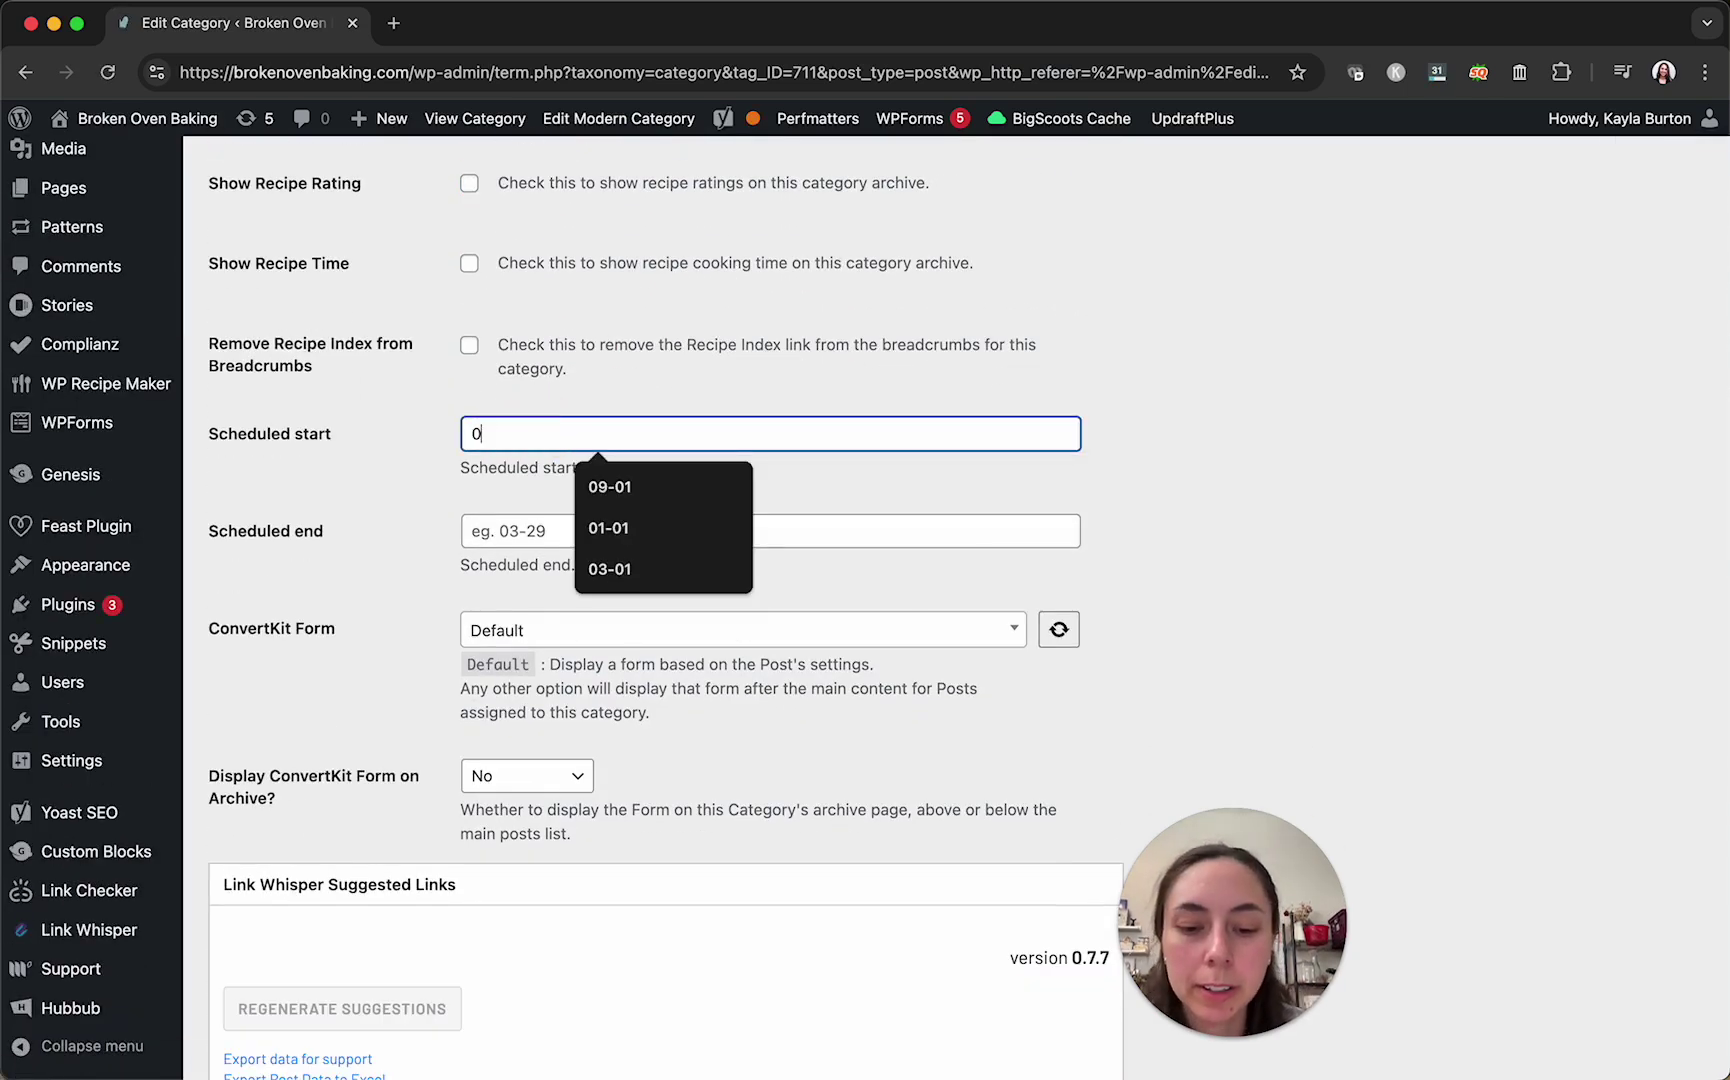
type("6-01")
key("Tab")
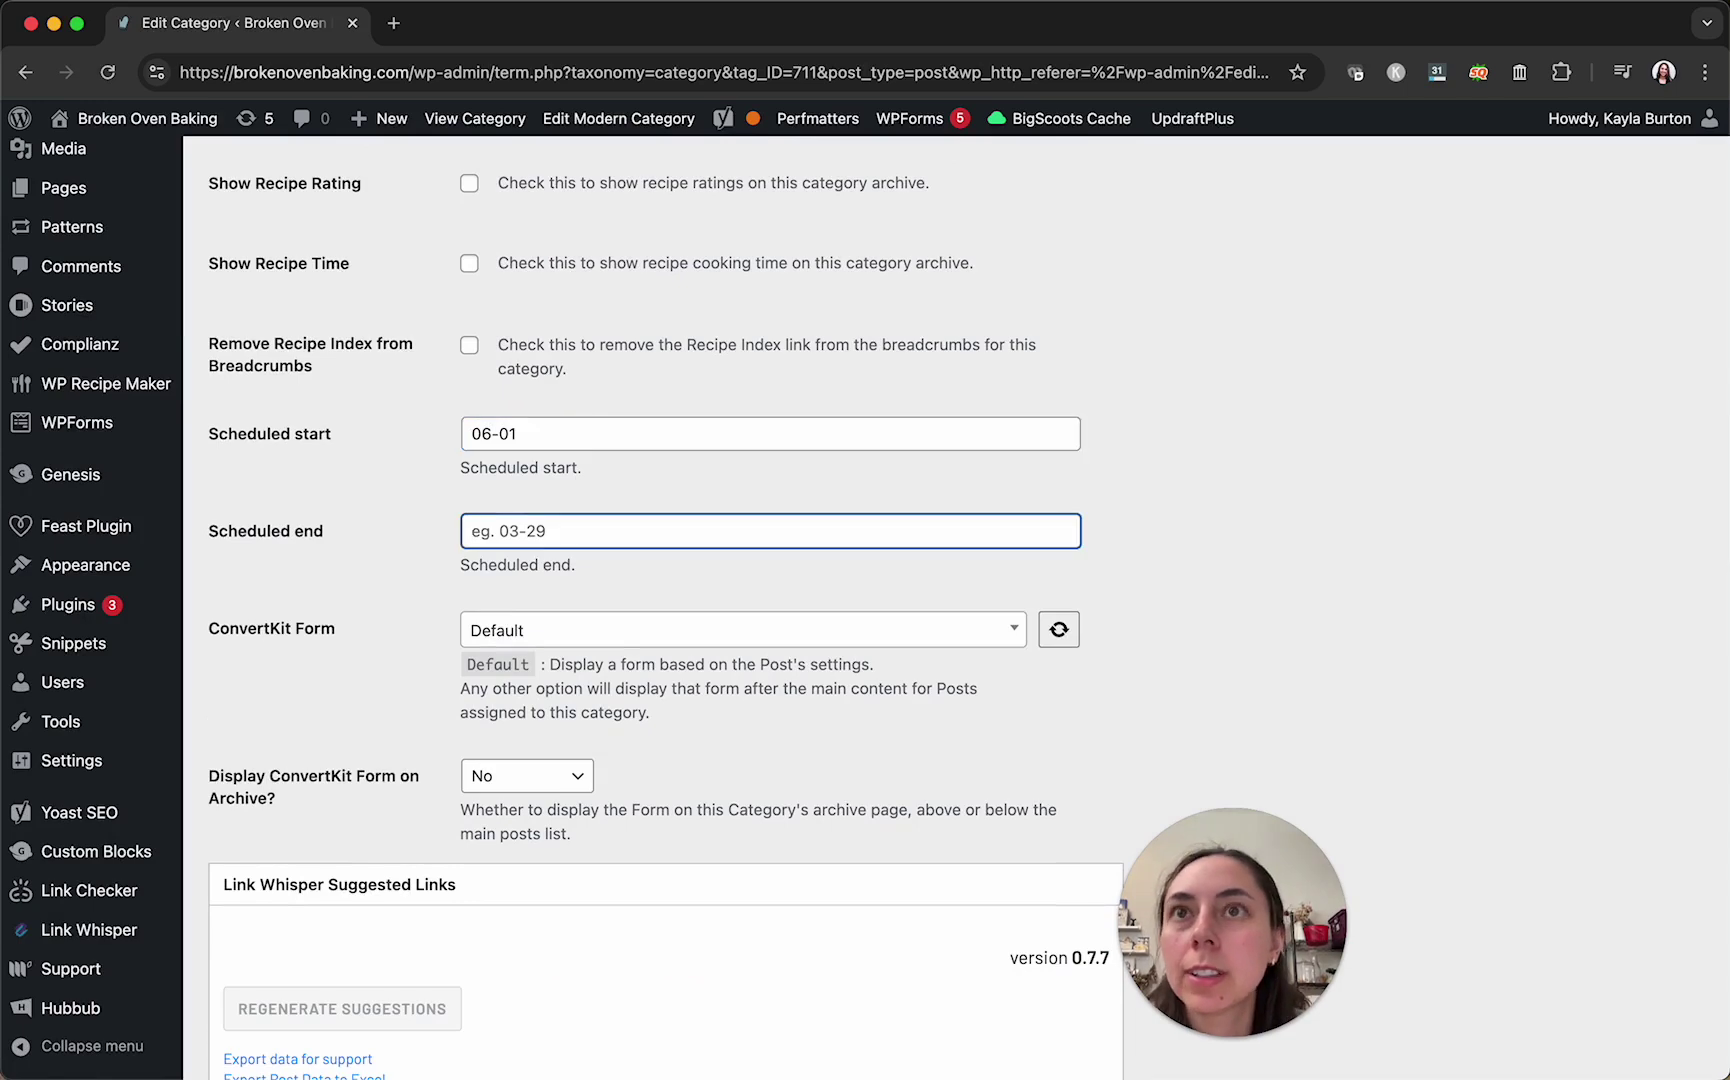
type("08-")
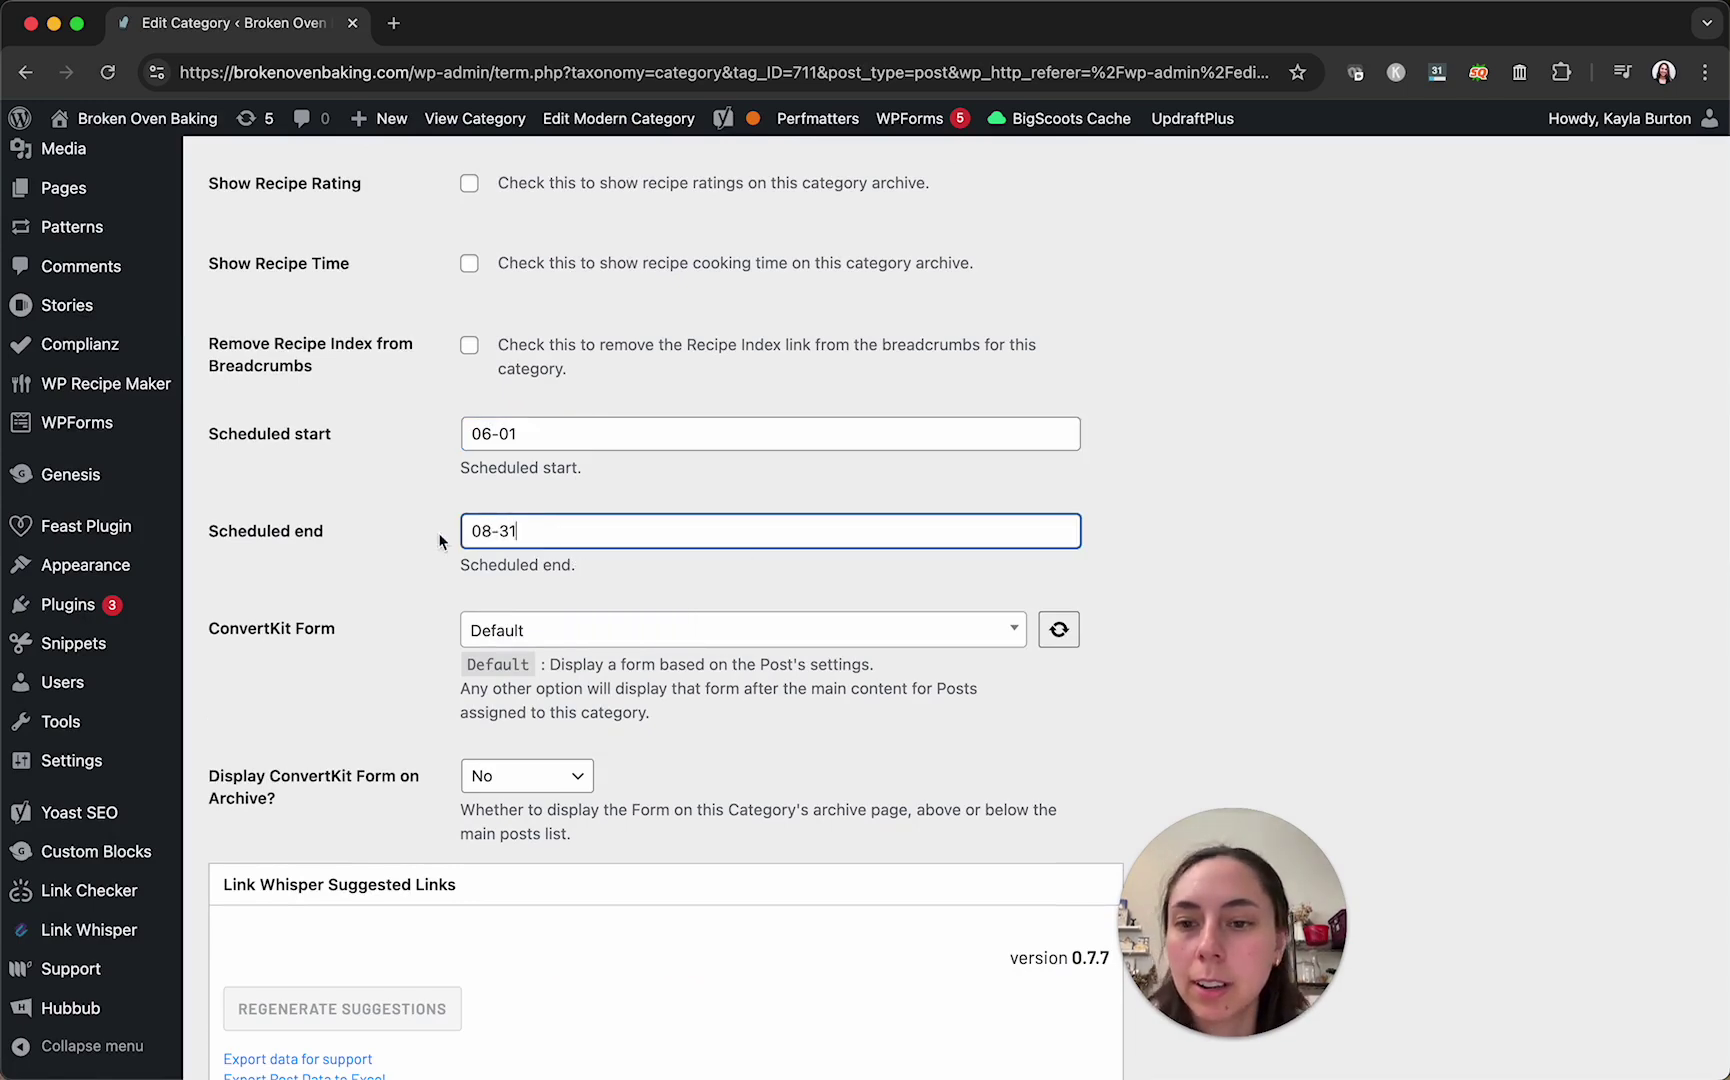
type("31")
left_click(380, 556)
- Save the Summer category's changes and return to the list of post categories
scroll(370, 600, "down", 20)
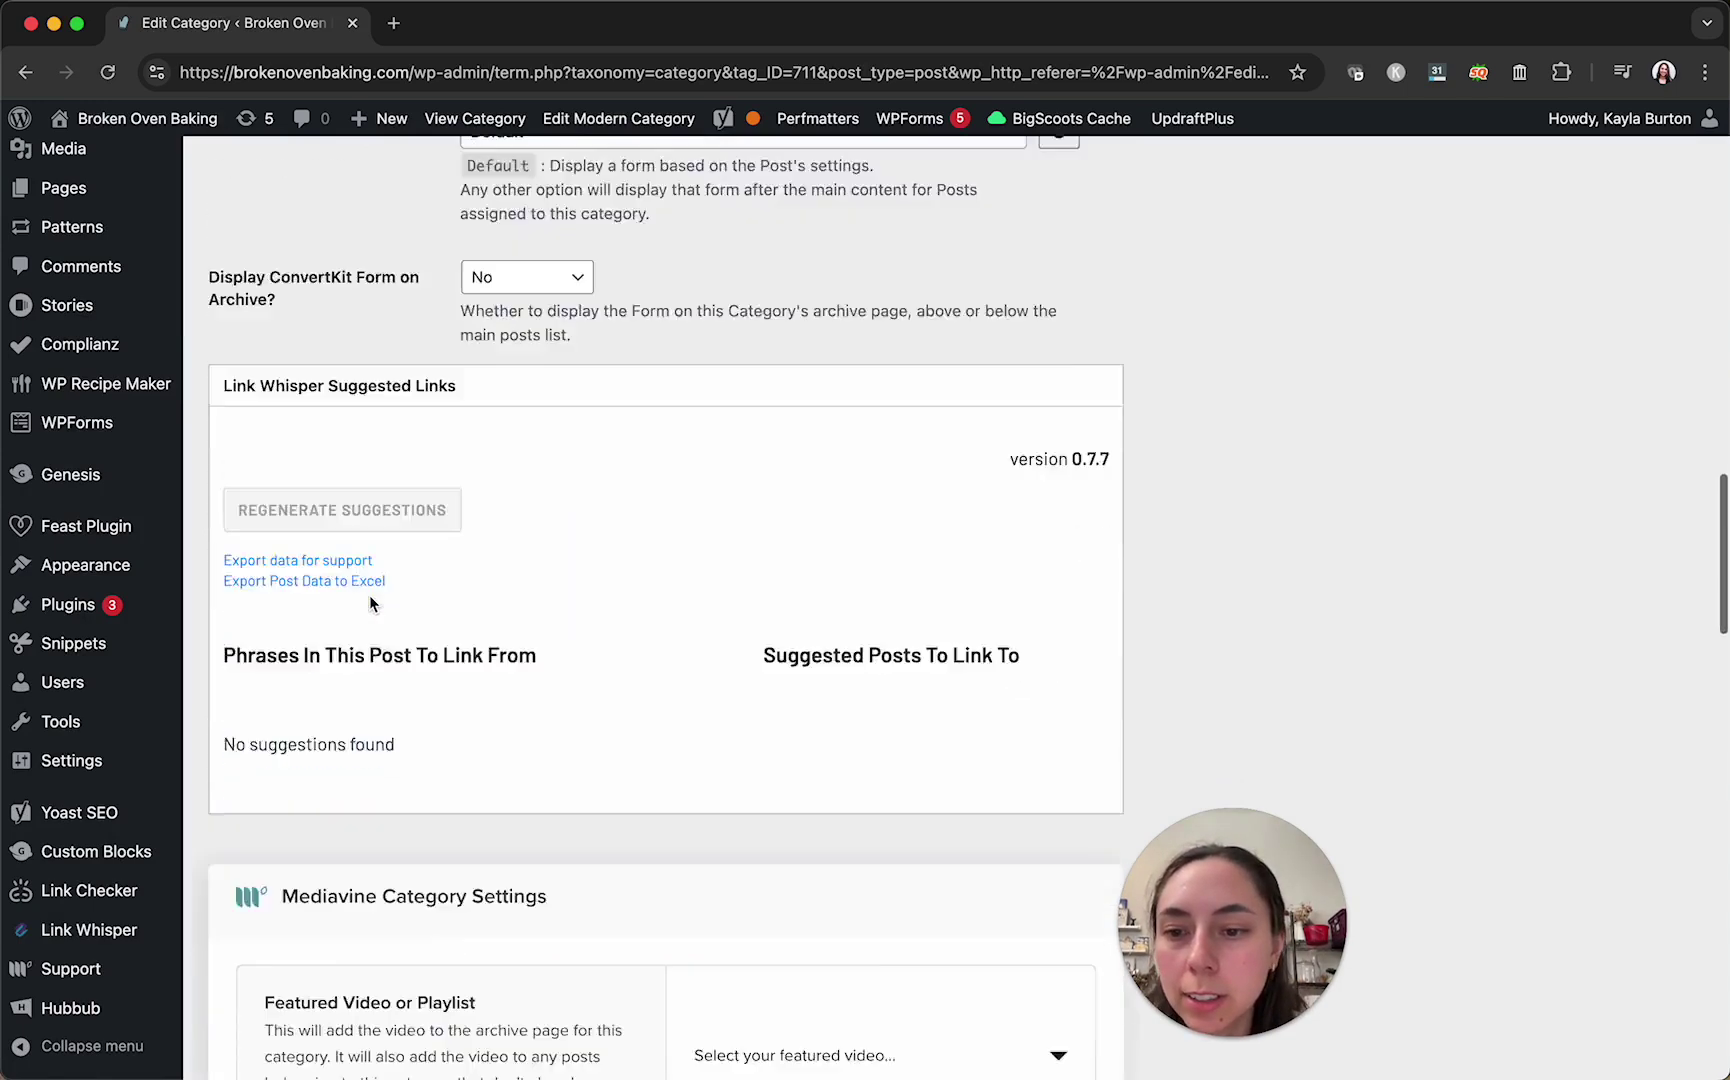
scroll(369, 595, "down", 2)
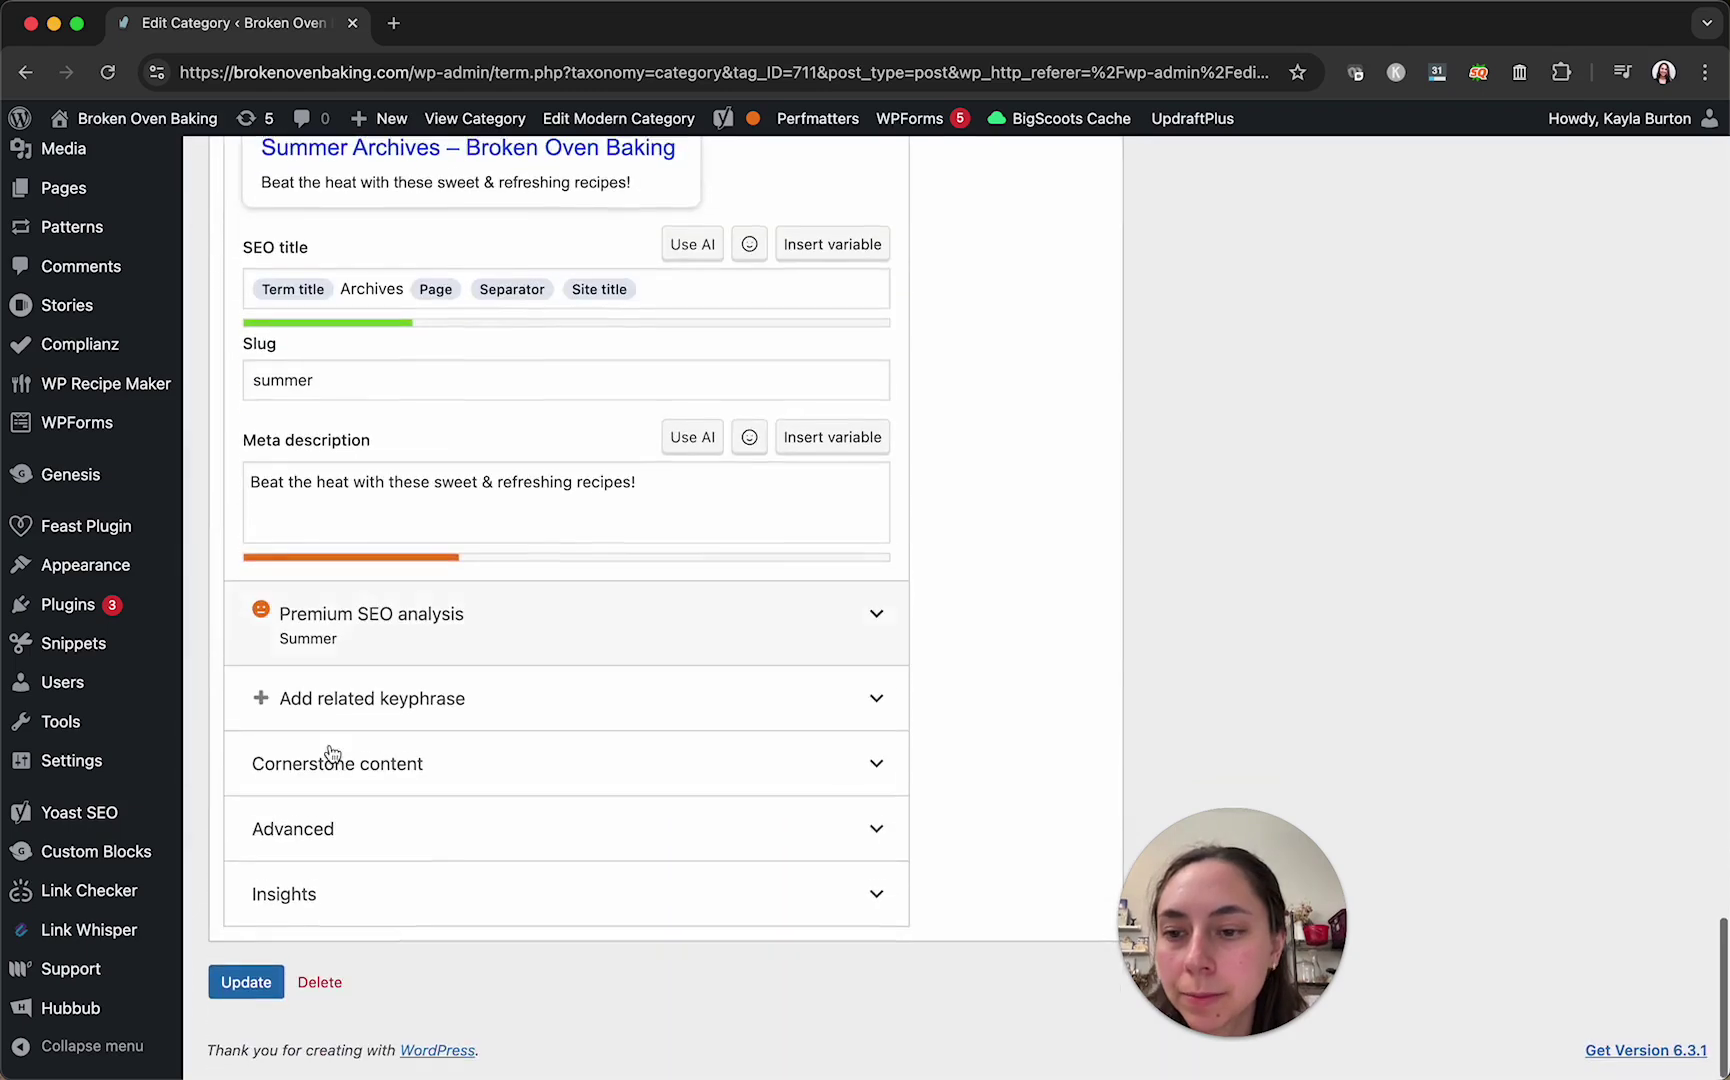
left_click(246, 1063)
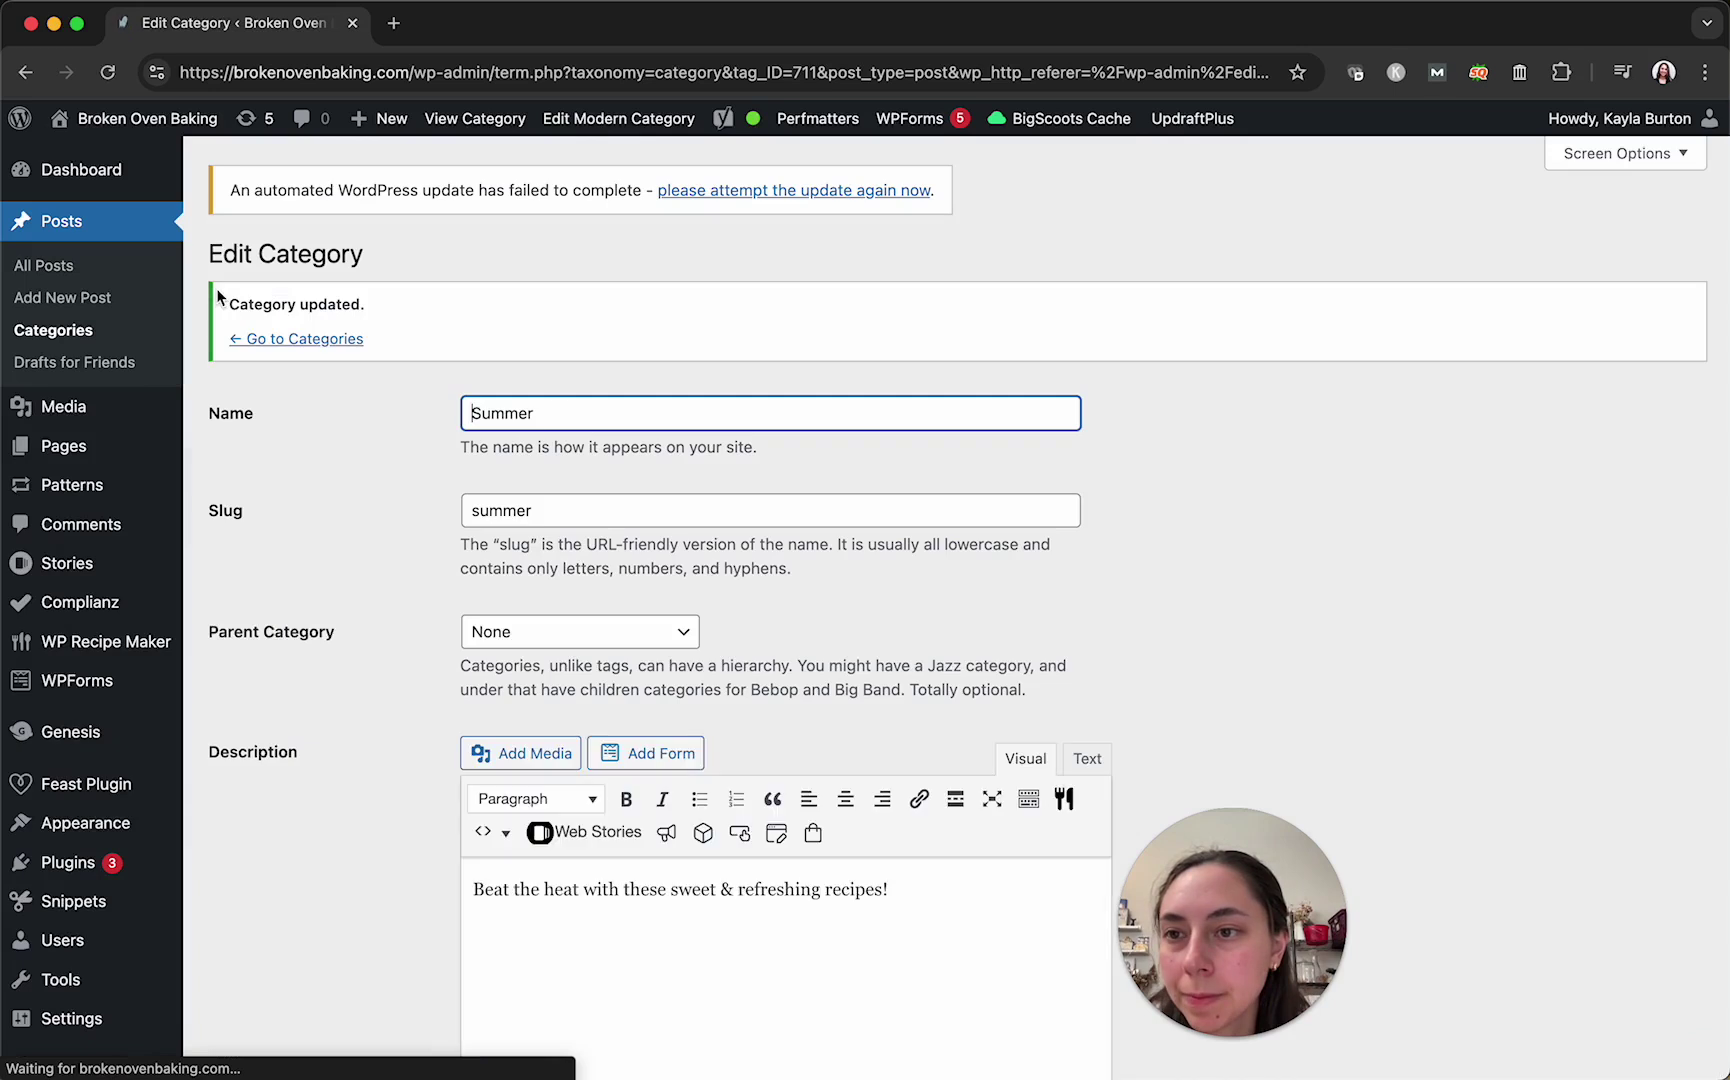
left_click(295, 340)
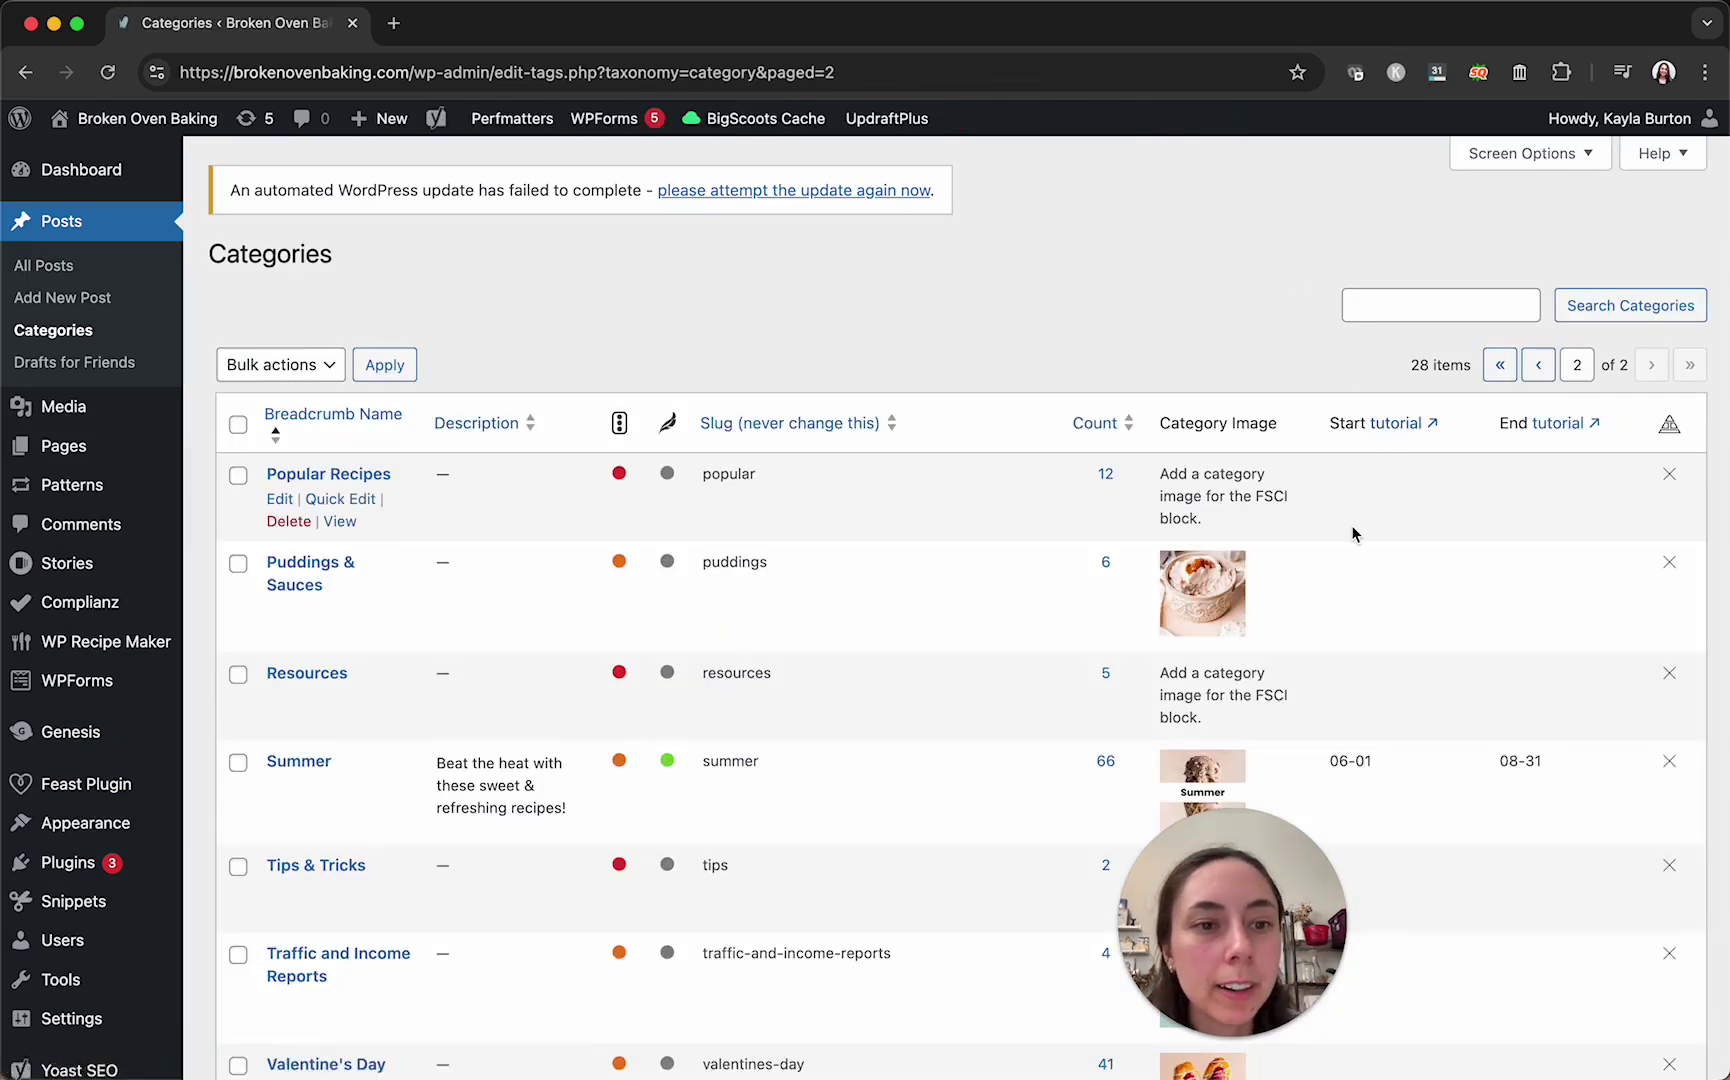
- Examine the scheduled start and end dates of the categories on the second page of the list
scroll(1381, 410, "down", 2)
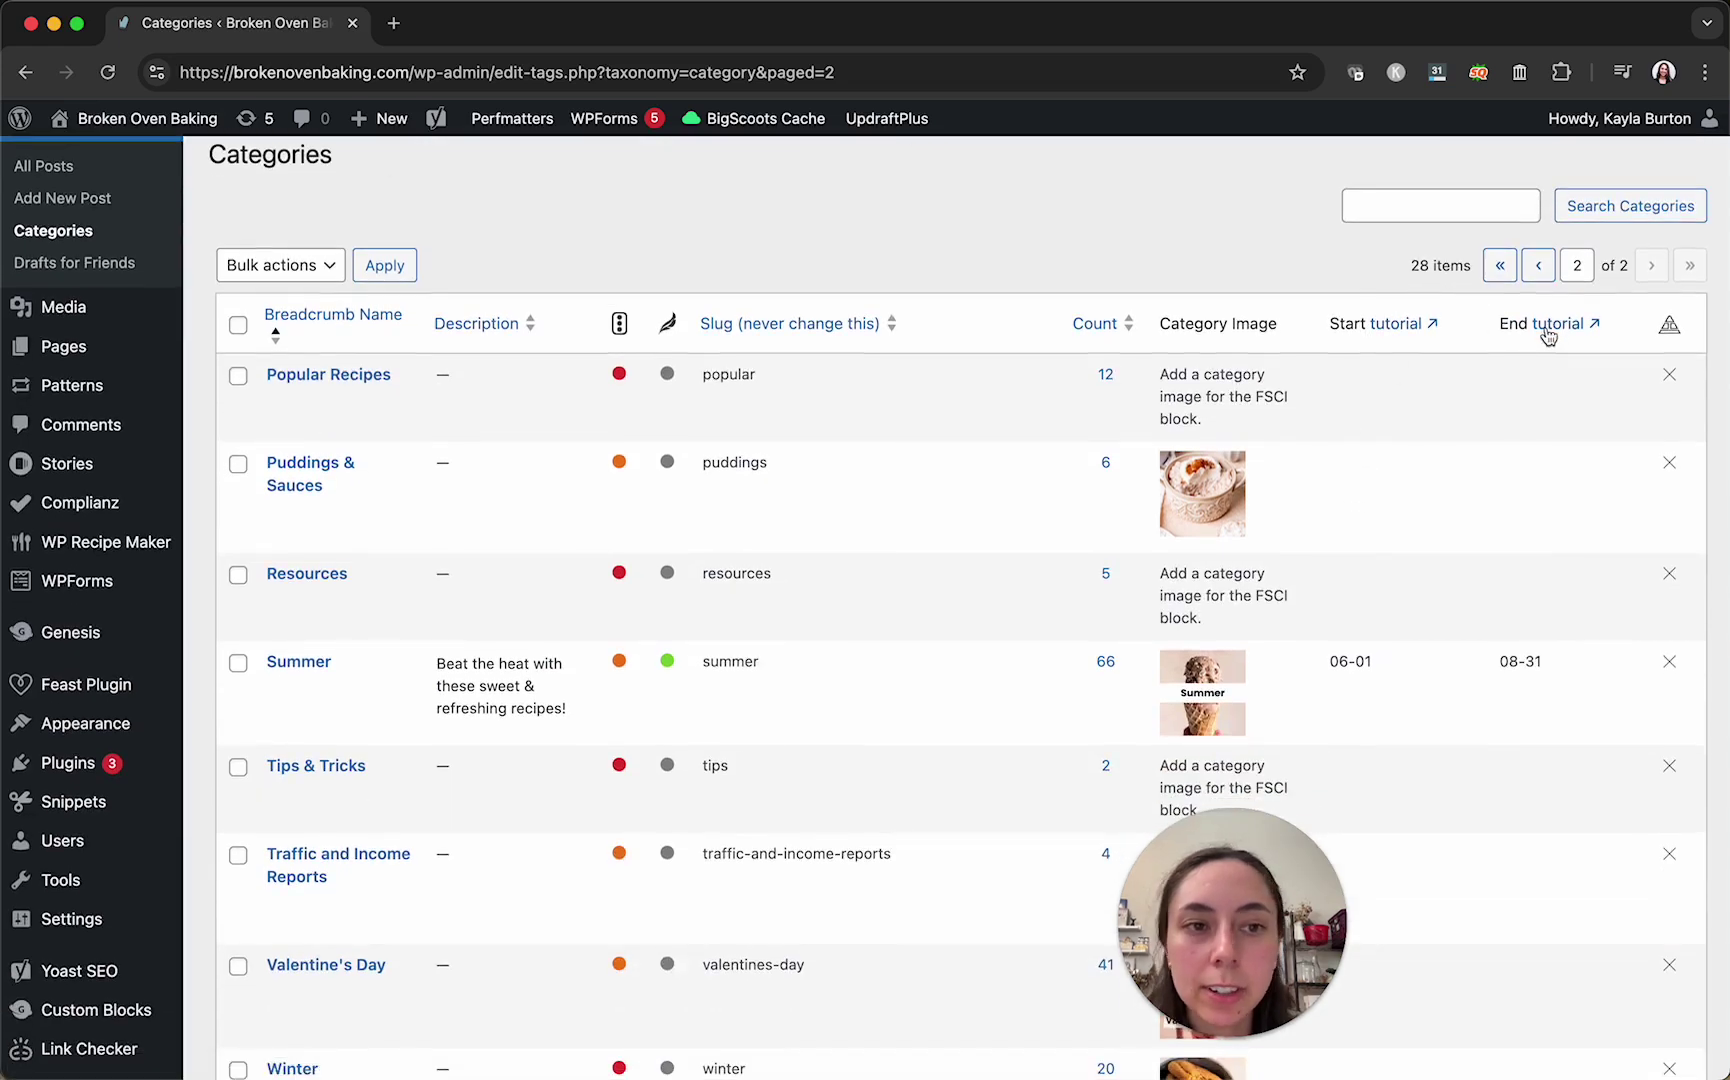
scroll(1398, 598, "down", 4)
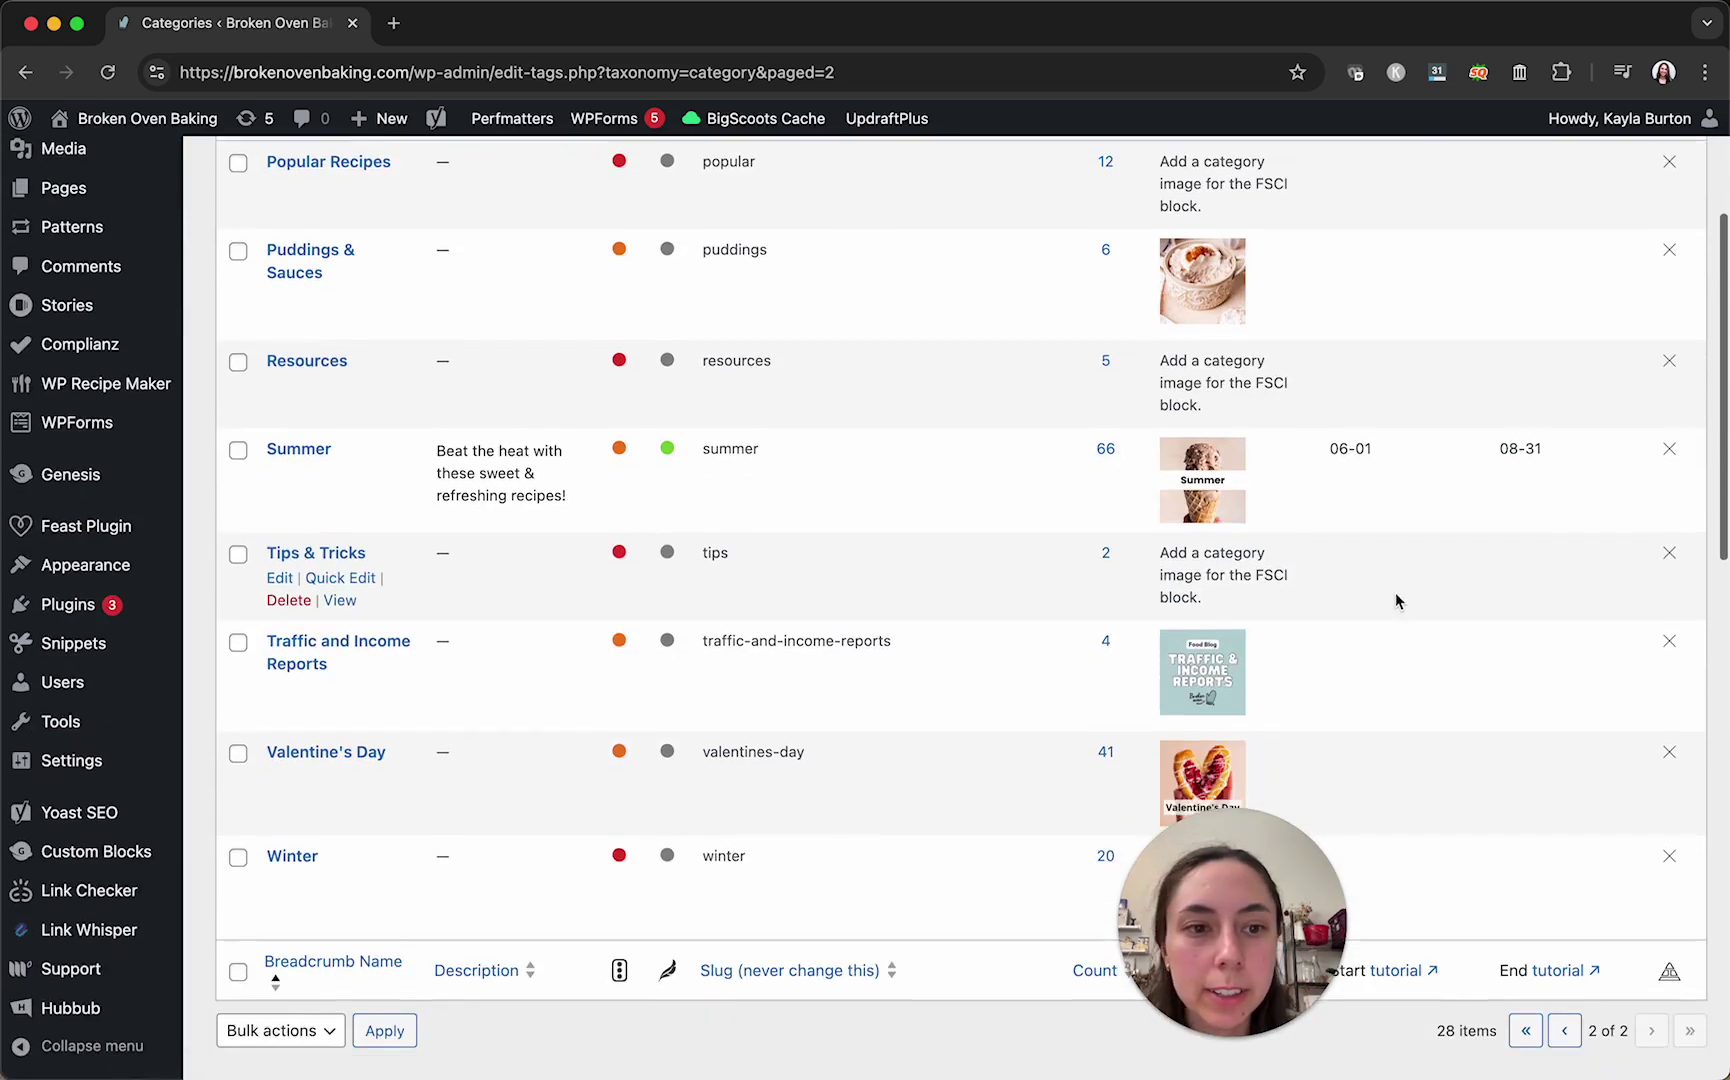
scroll(1404, 350, "up", 4)
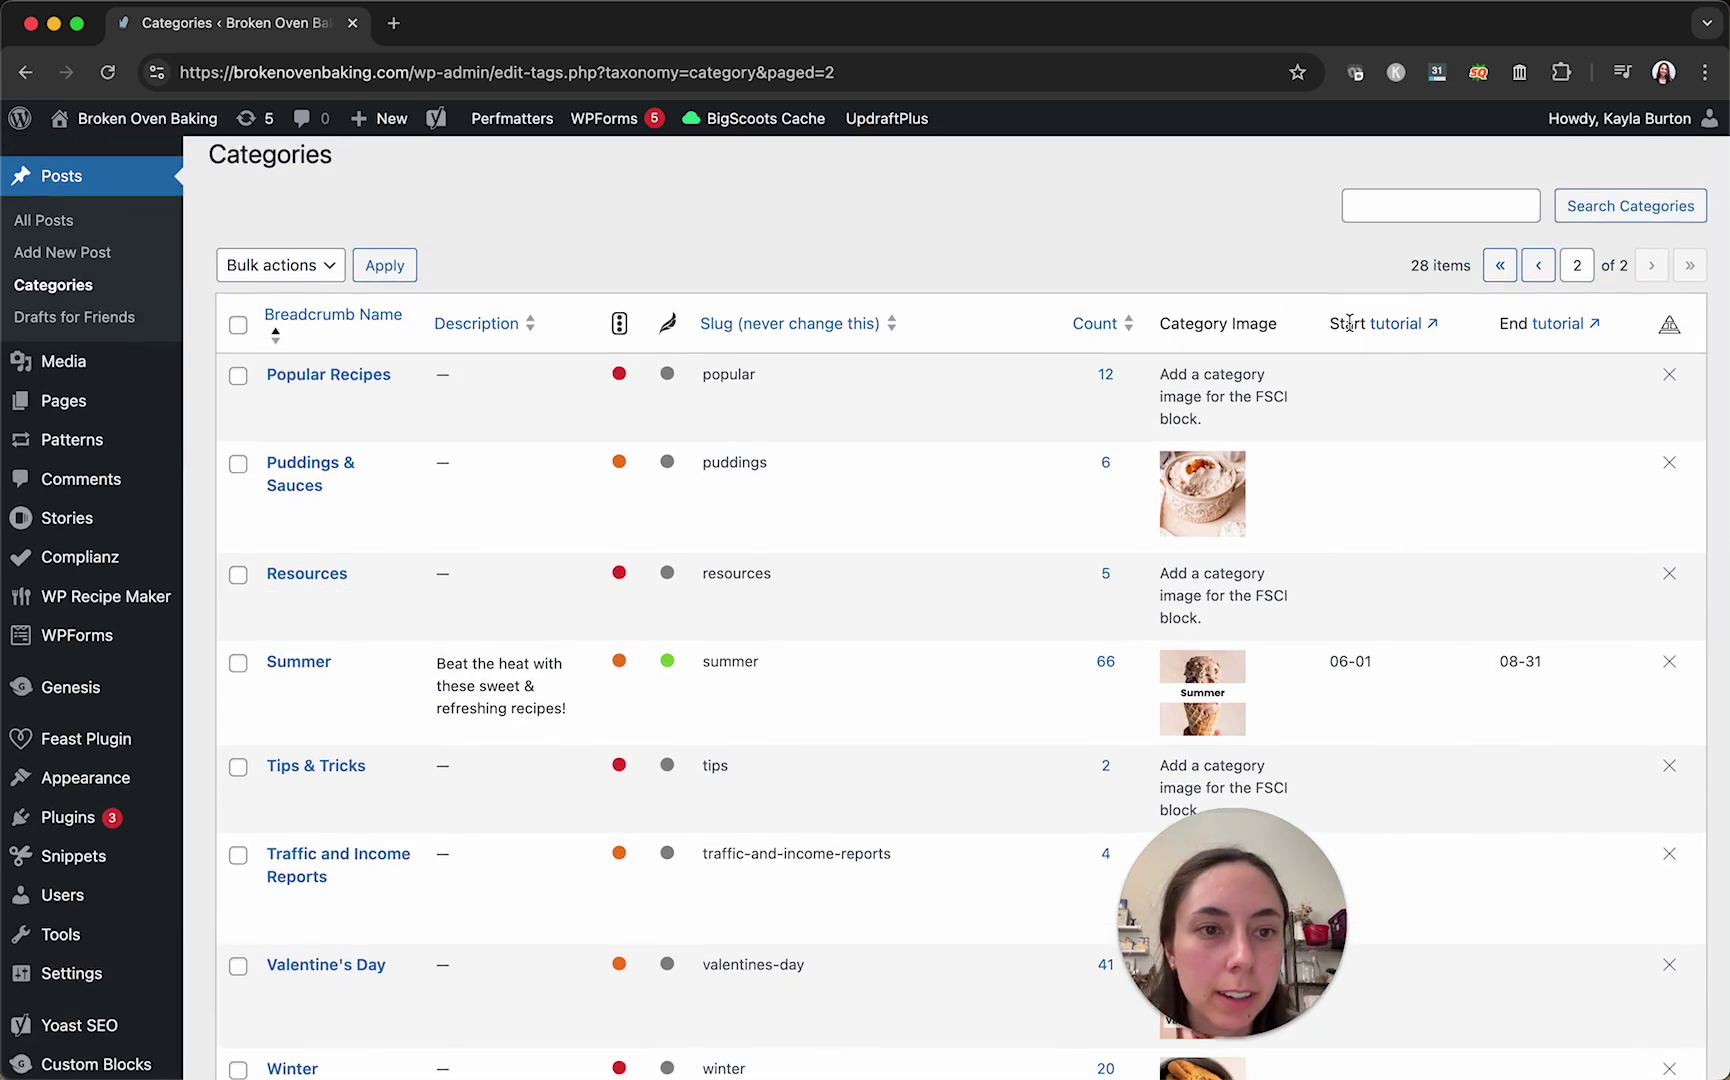
scroll(1387, 653, "down", 4)
scroll(1439, 607, "down", 4)
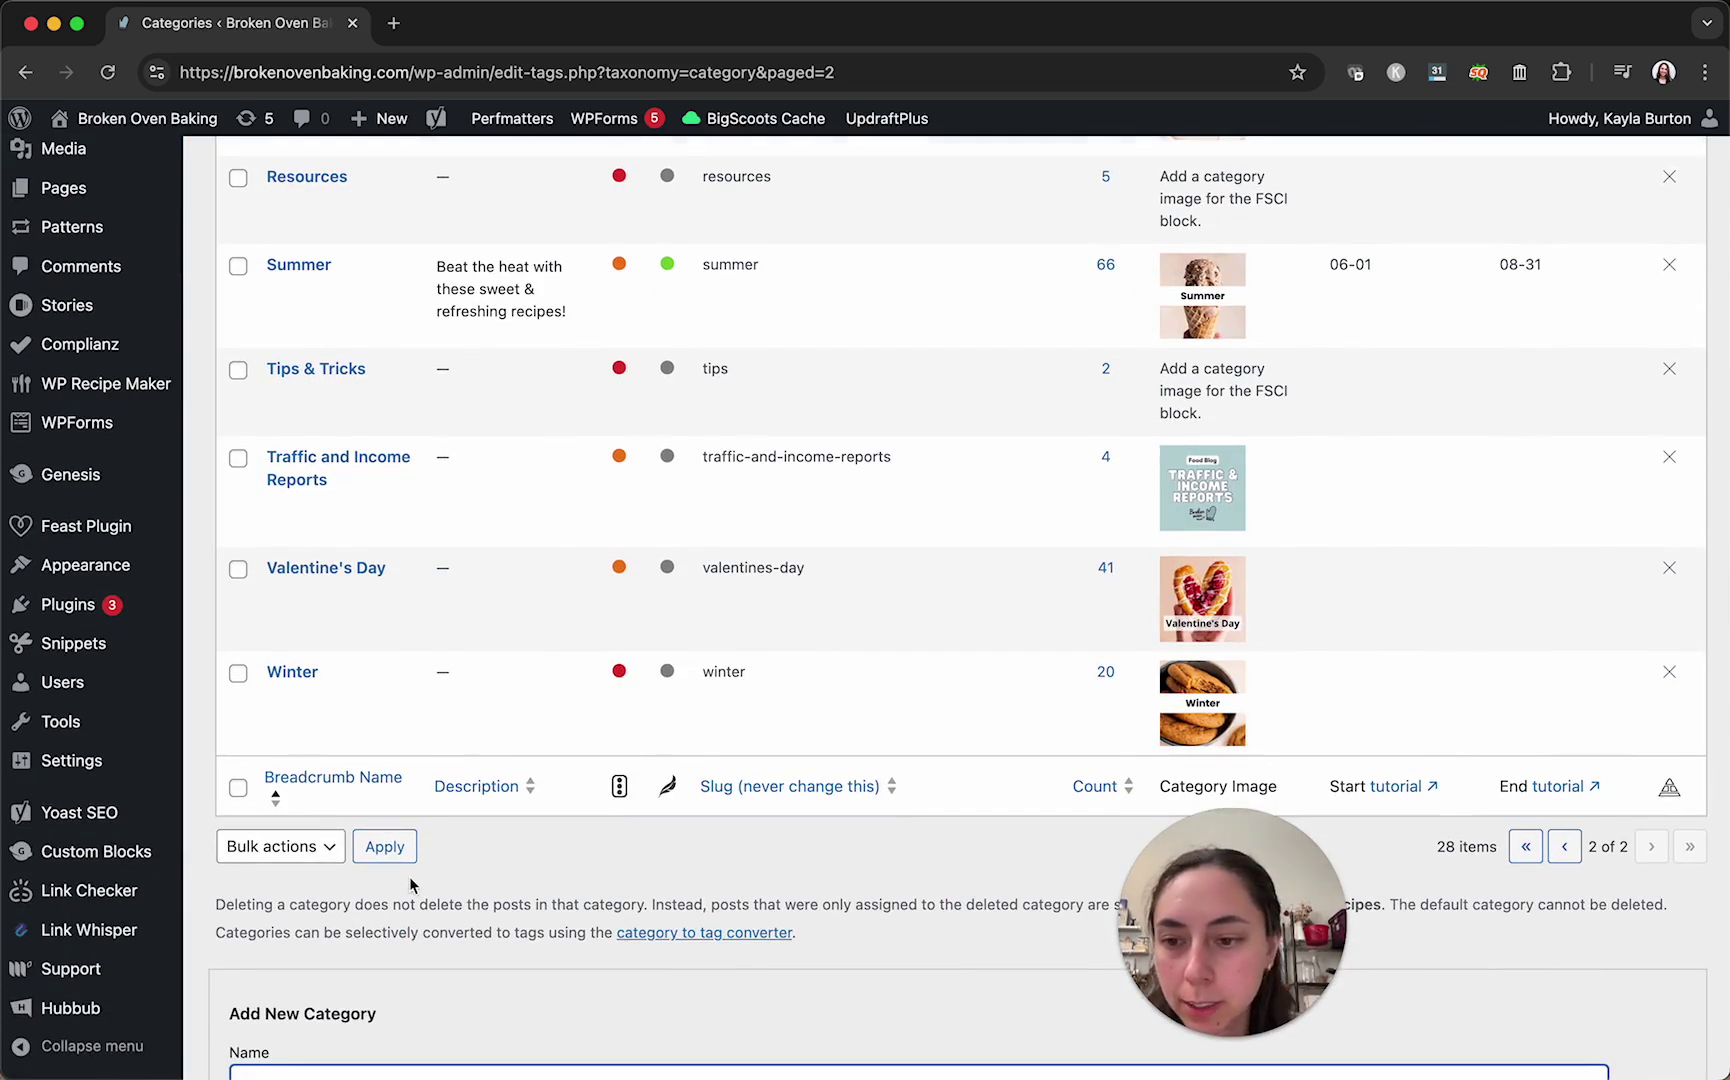
scroll(1564, 856, "up", 7)
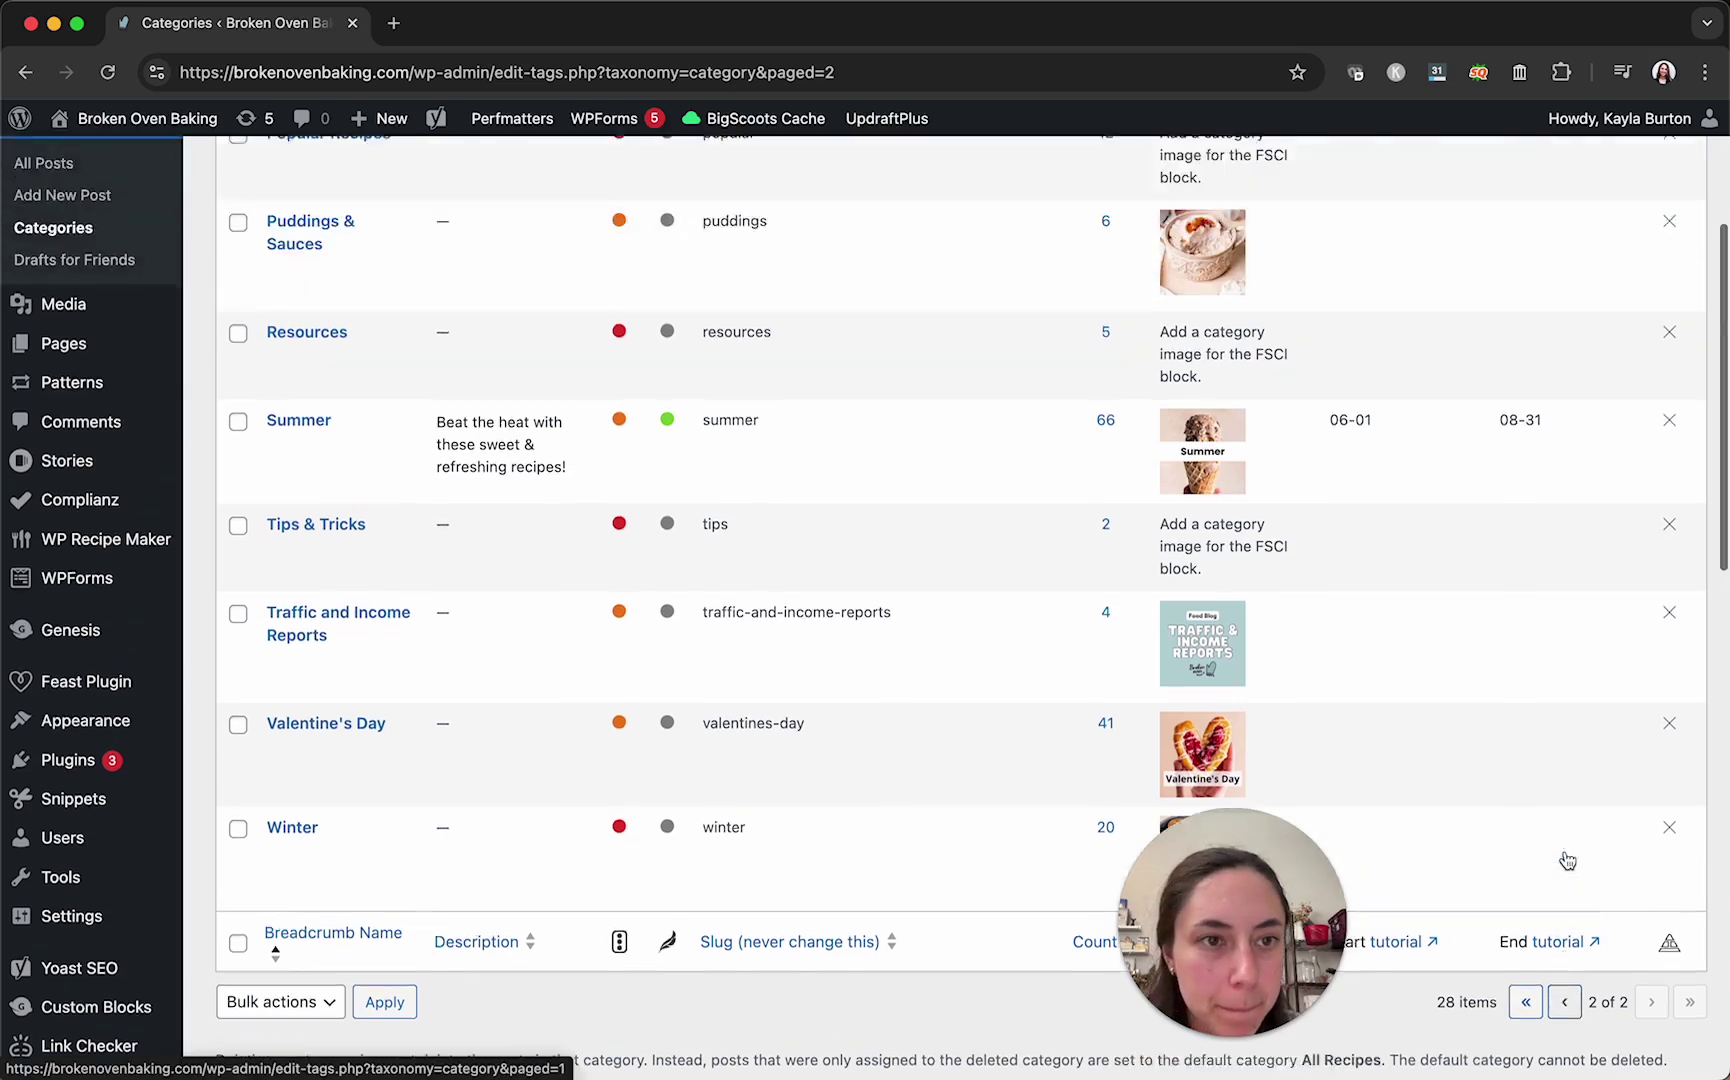
scroll(1479, 629, "down", 10)
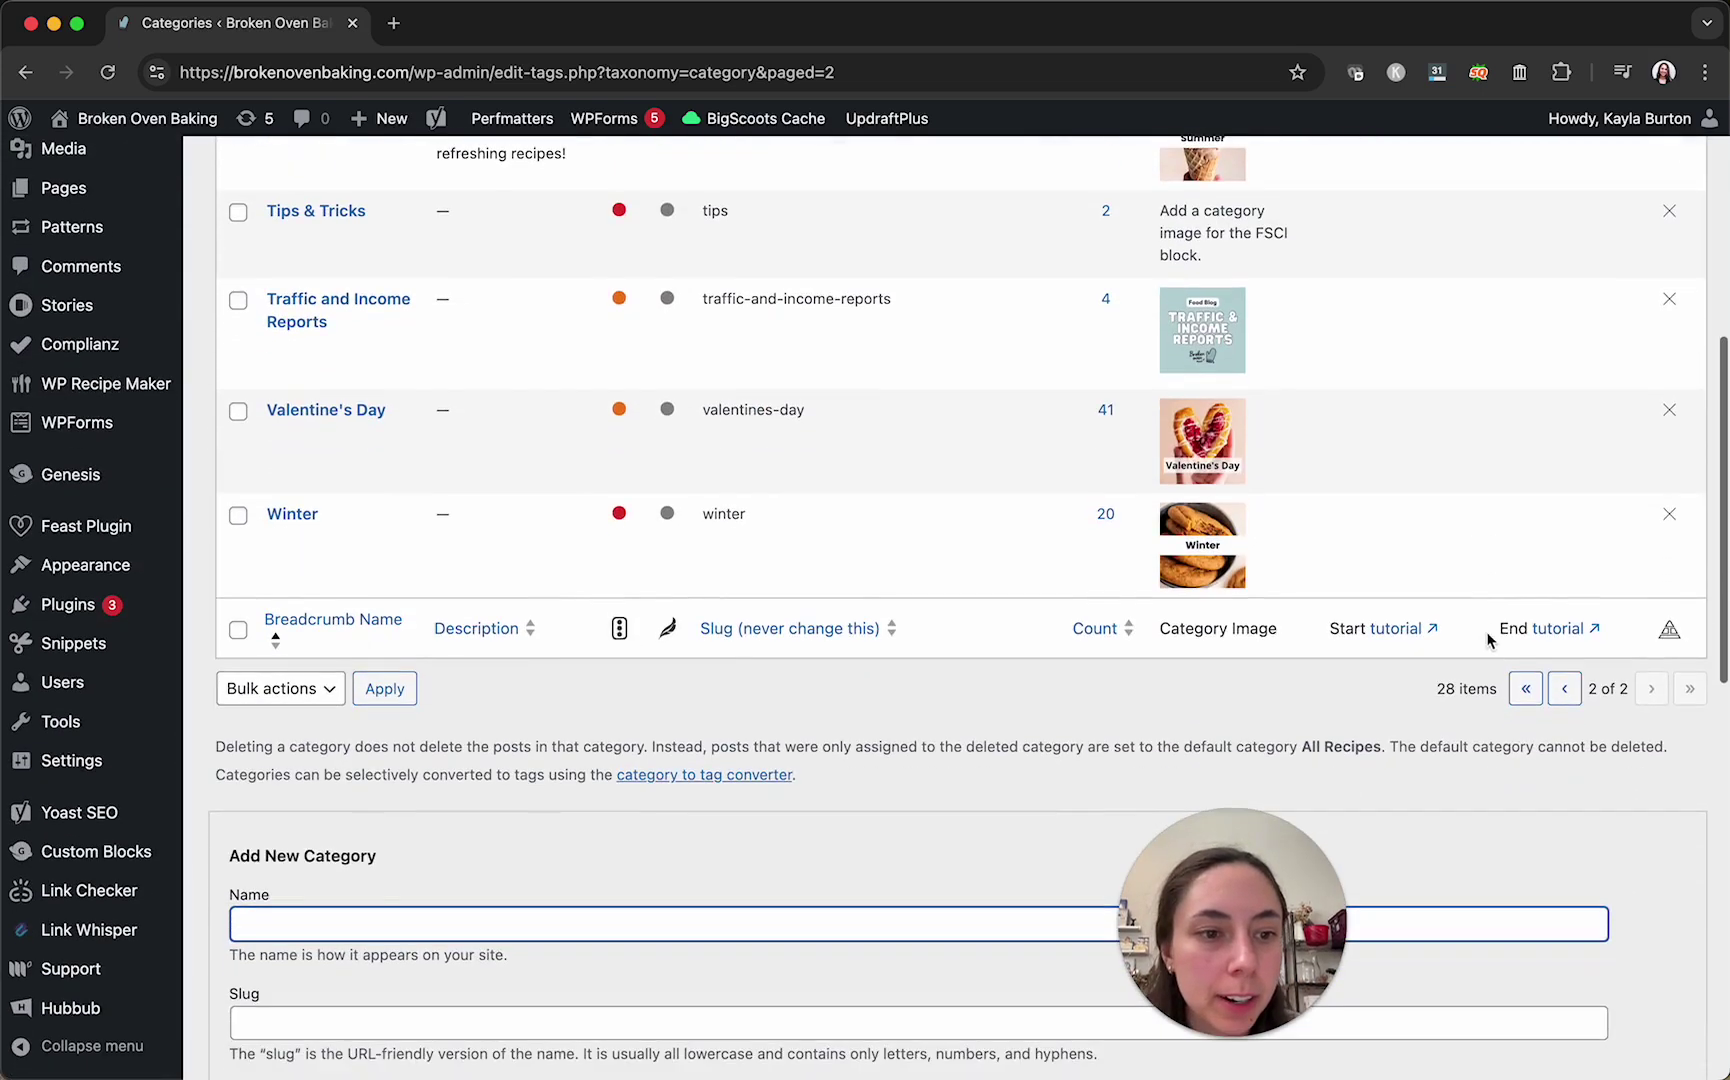
- Return to the first page of the category list and check how the scheduled start and end dates span the year
left_click(1563, 690)
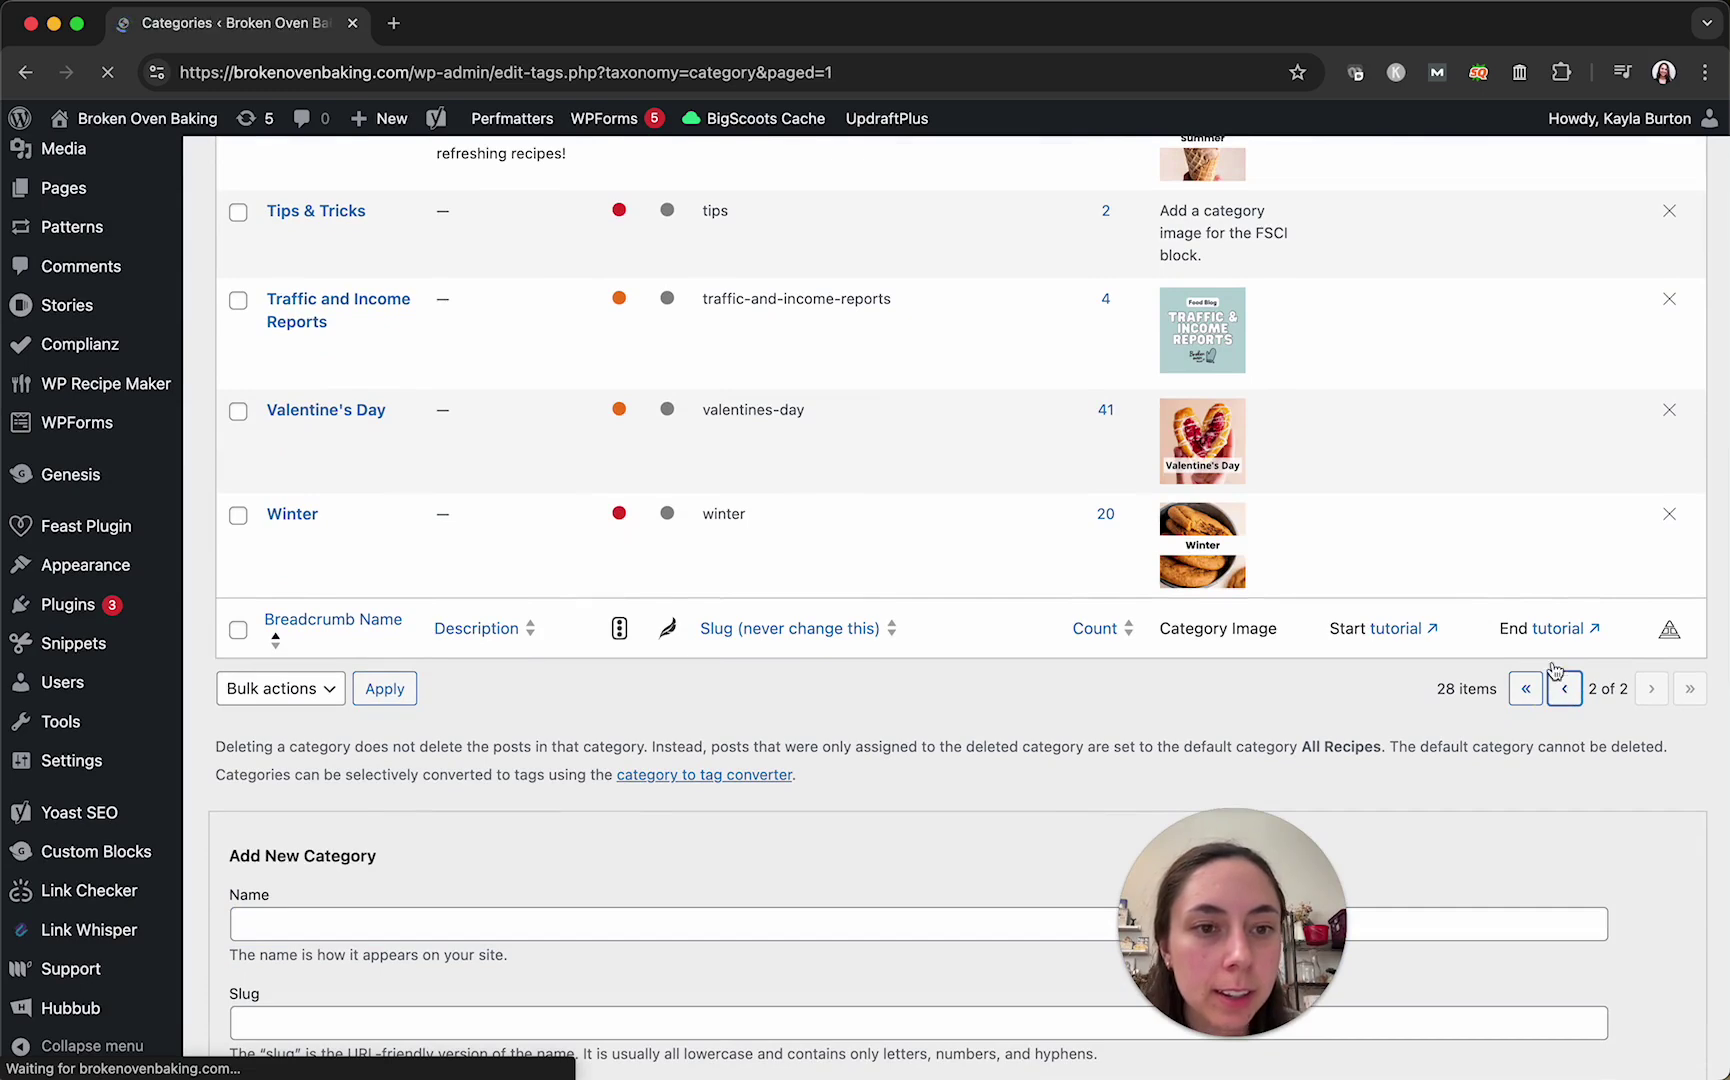
scroll(1549, 649, "down", 4)
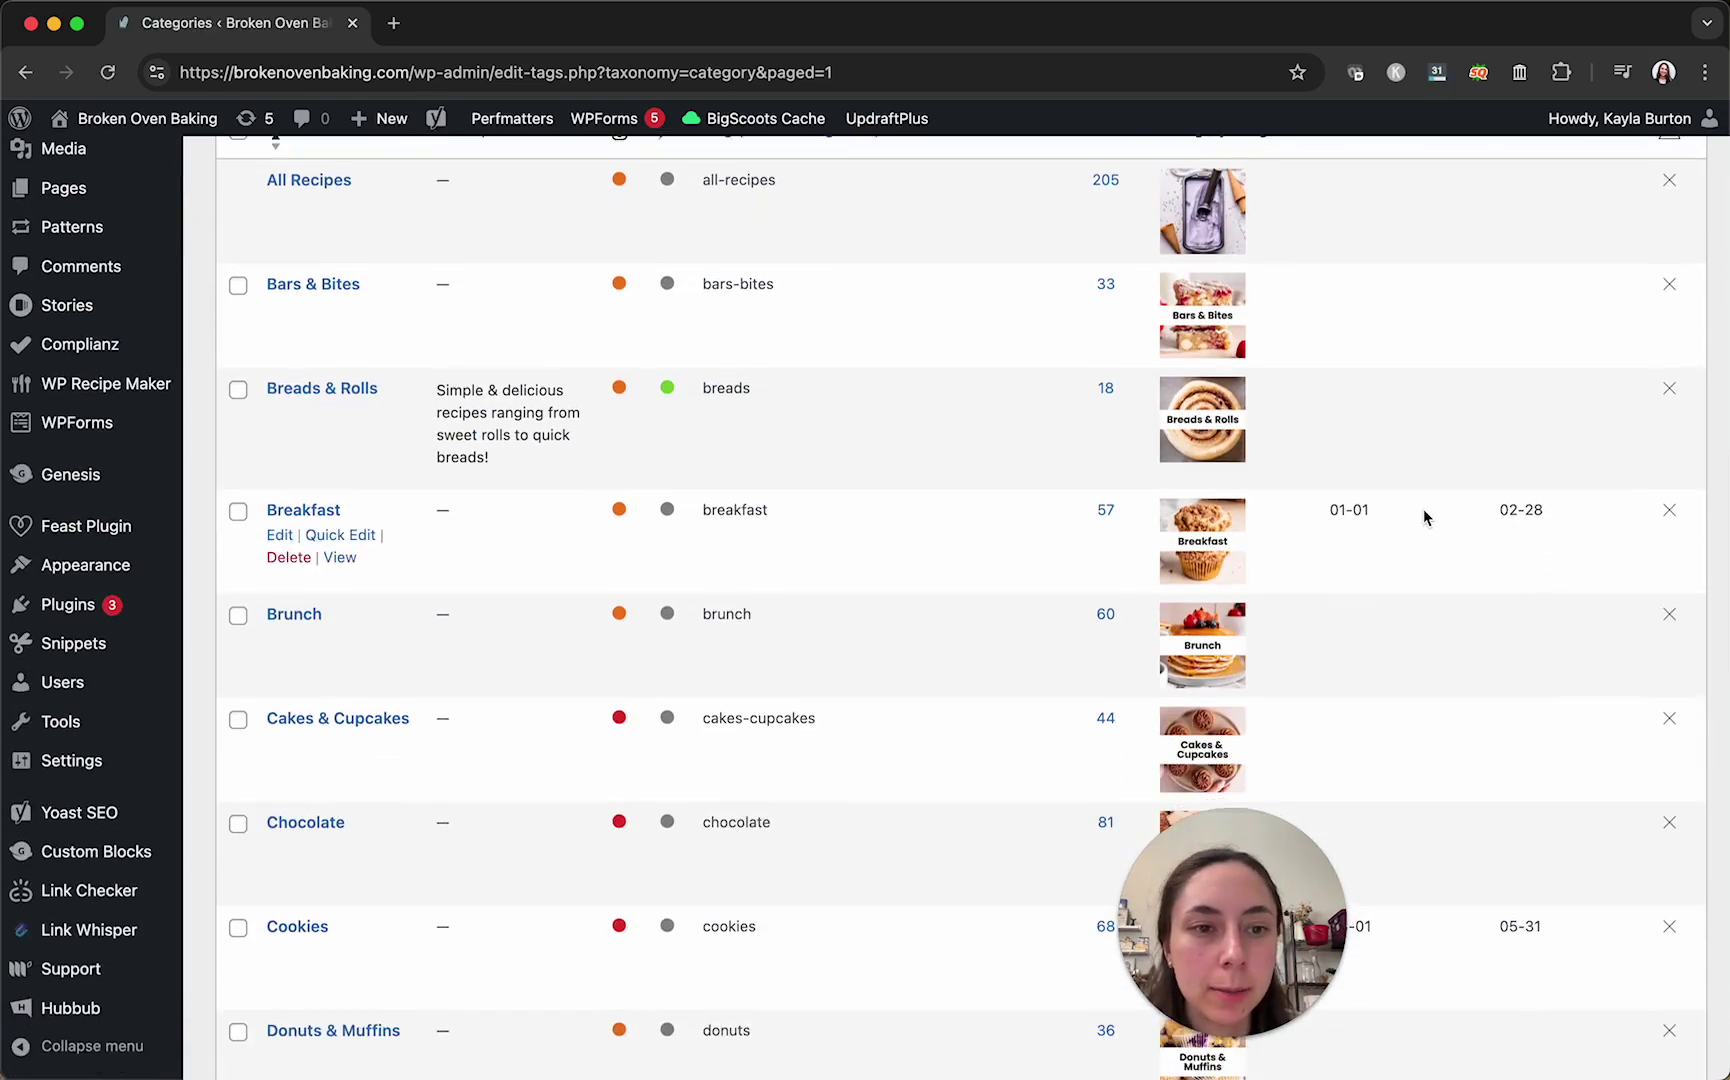
scroll(1425, 517, "down", 10)
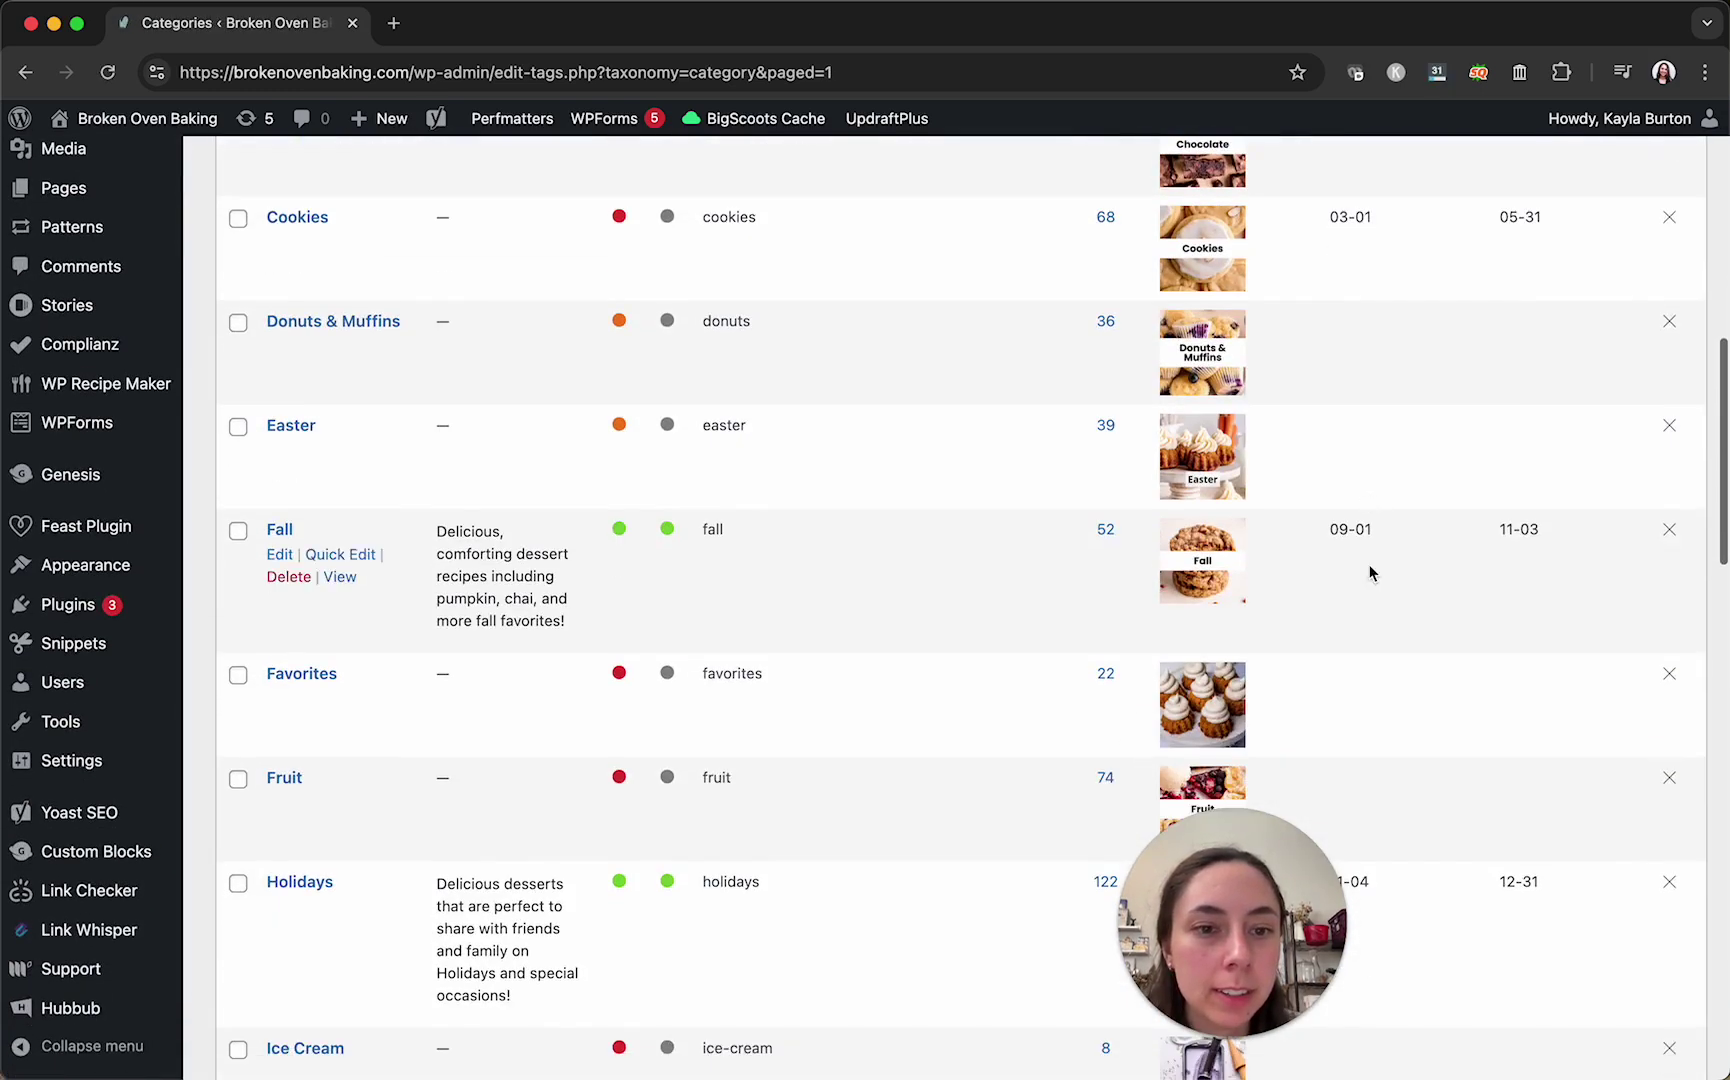
scroll(1370, 572, "down", 15)
scroll(1379, 560, "up", 1)
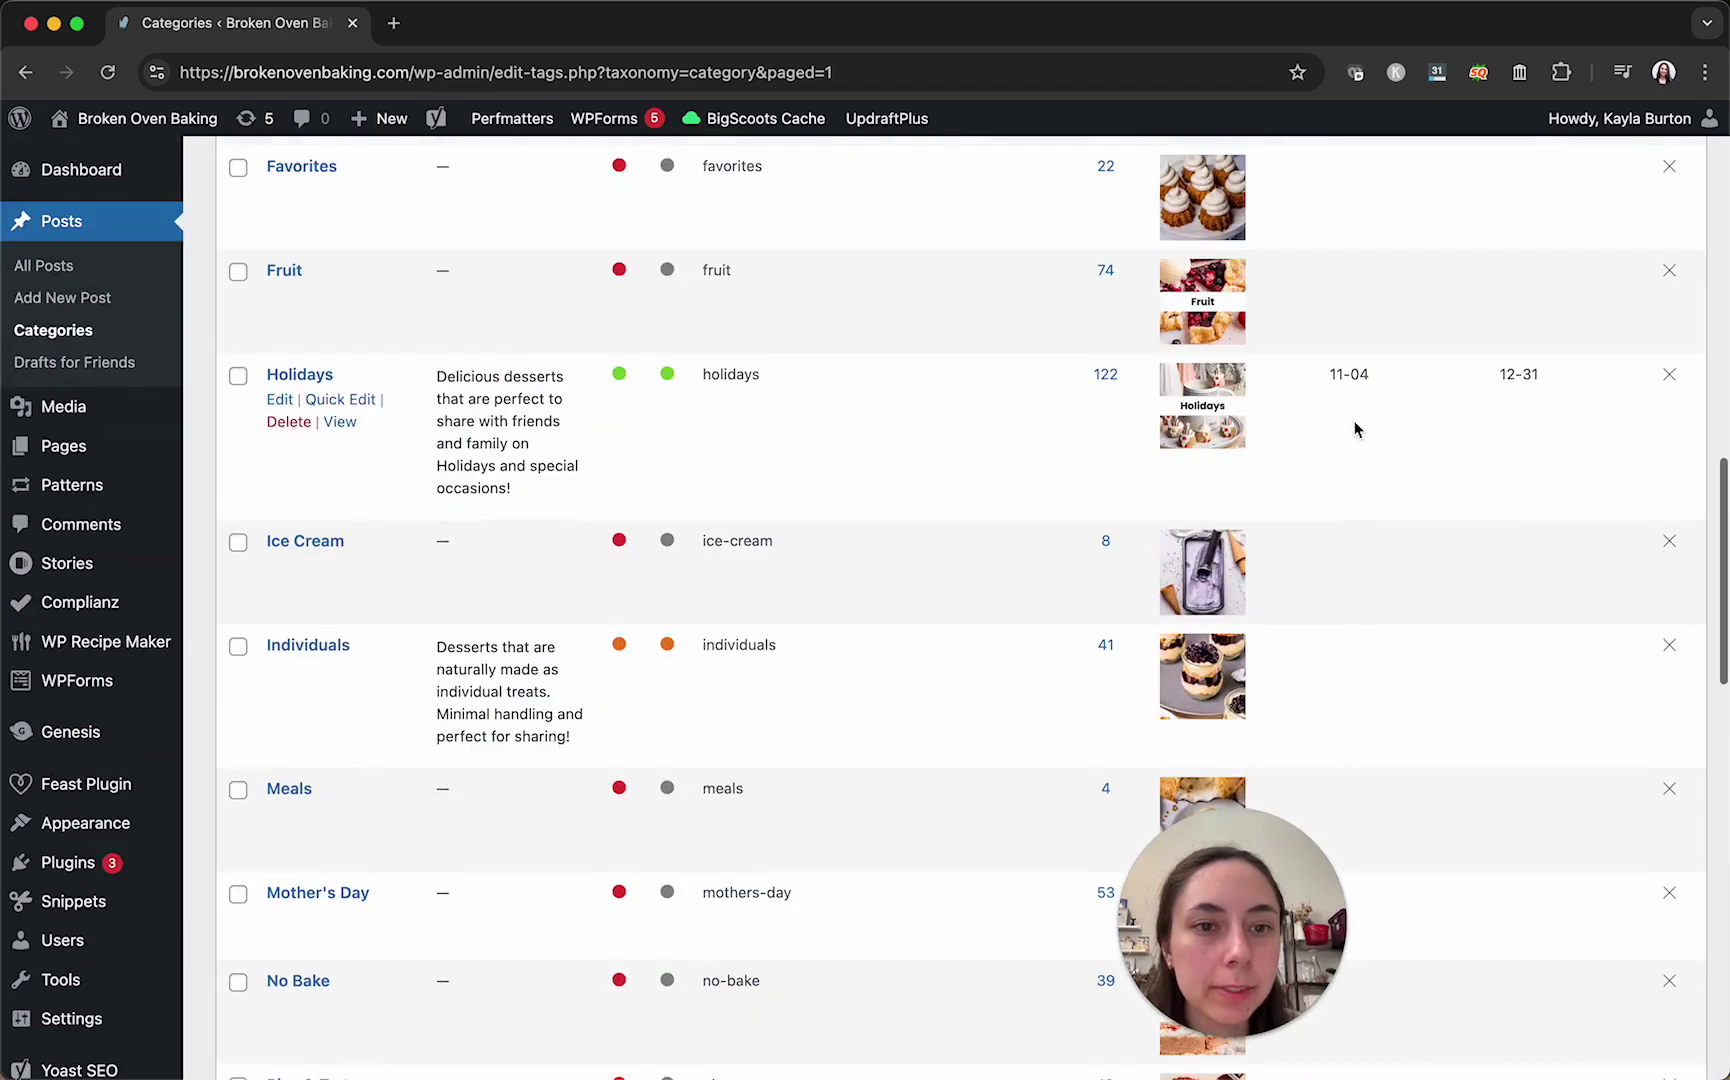
scroll(1421, 474, "down", 6)
scroll(1421, 474, "up", 13)
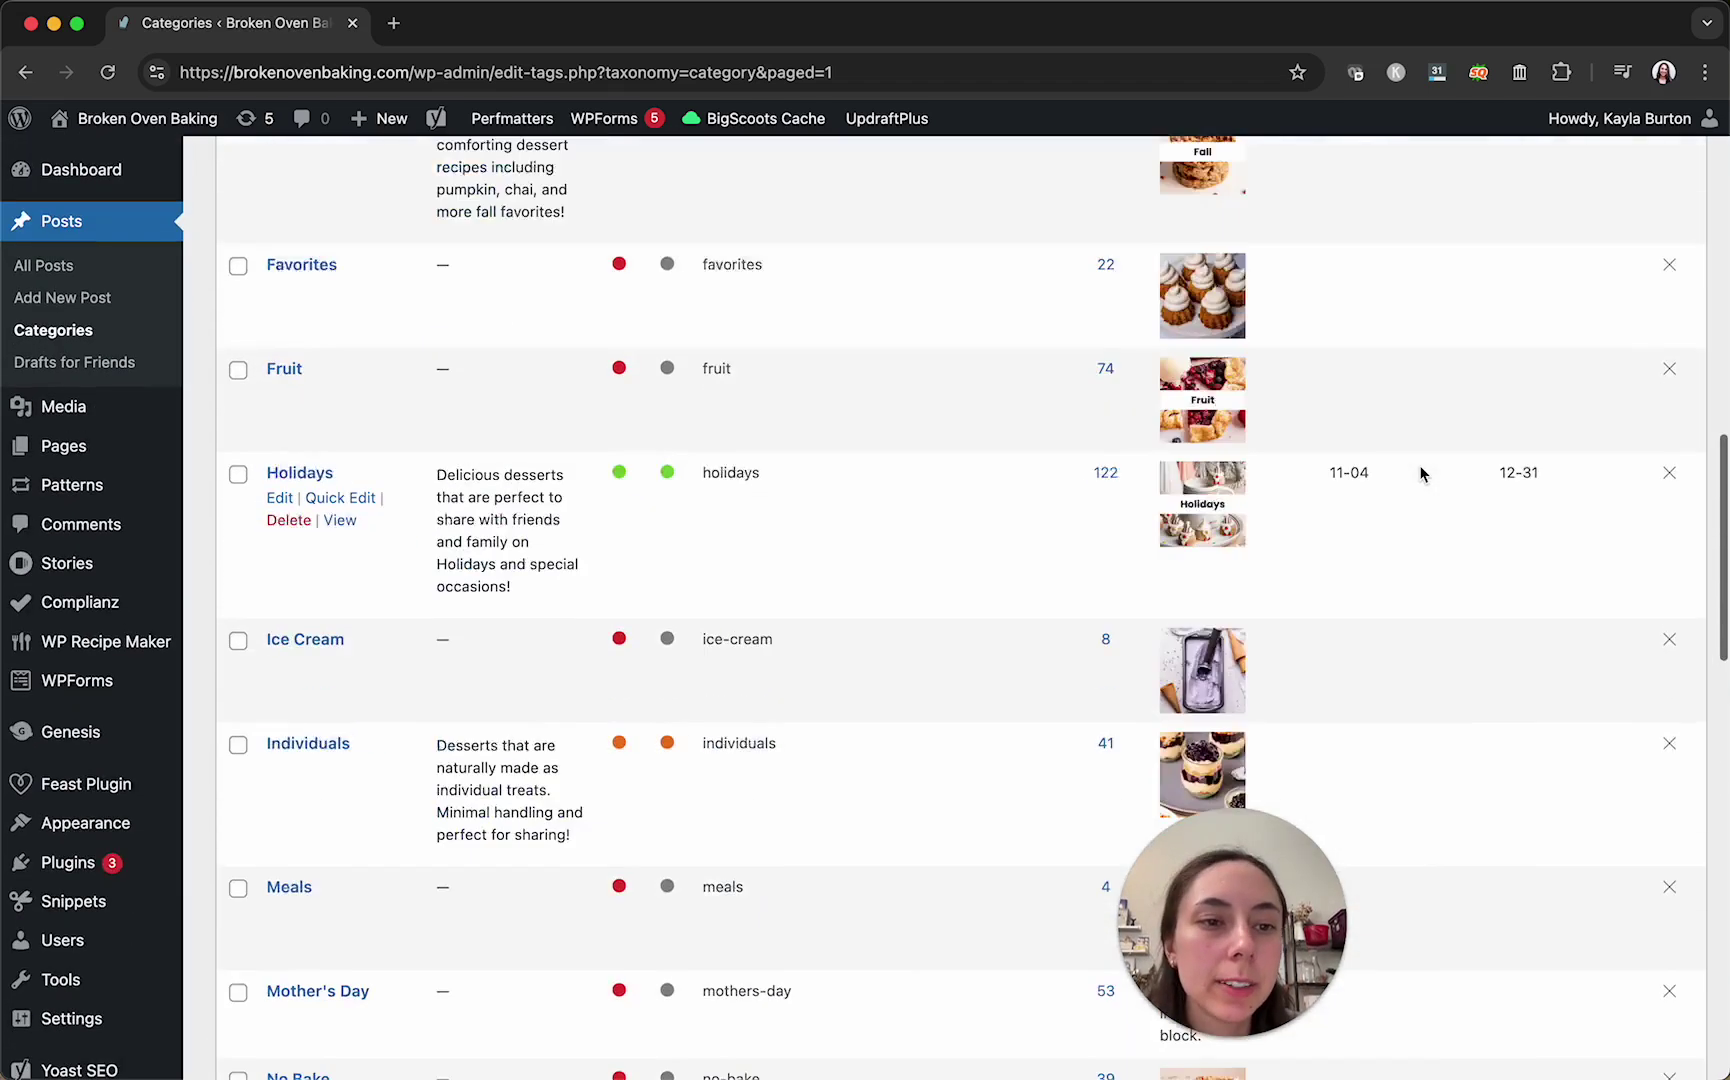
scroll(1421, 474, "up", 8)
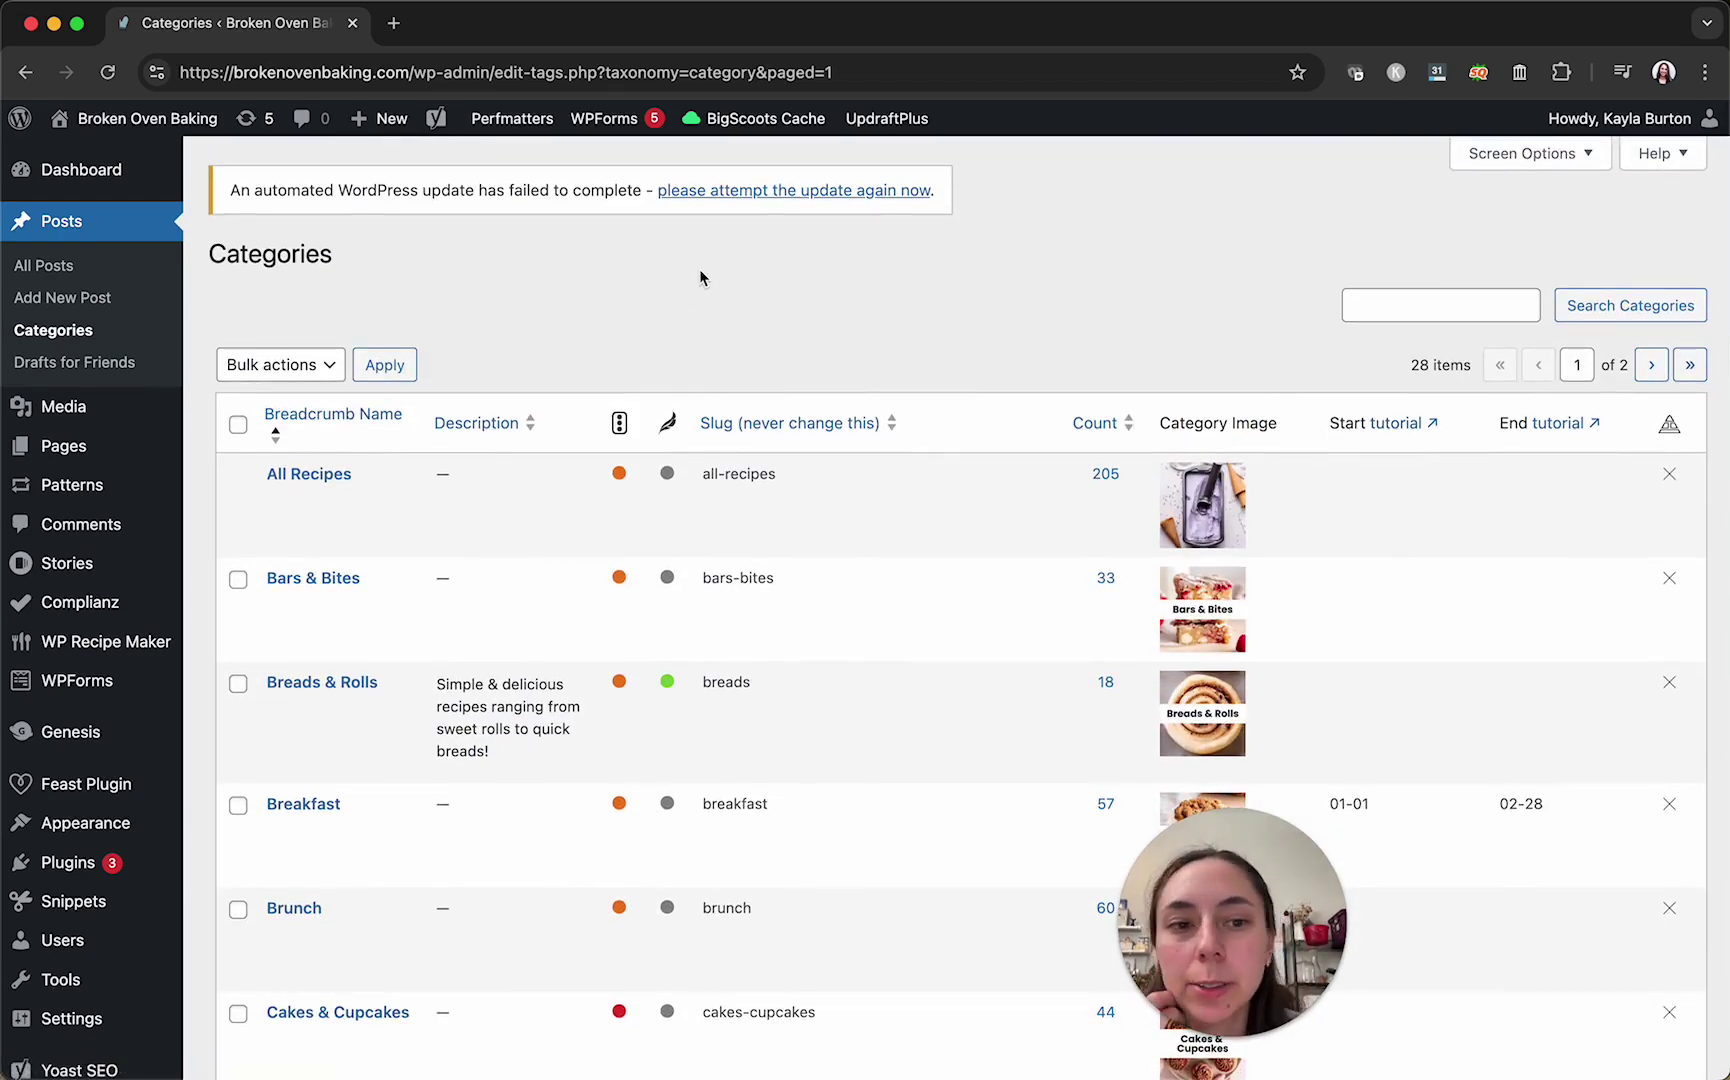
scroll(1268, 410, "down", 3)
scroll(1420, 443, "down", 10)
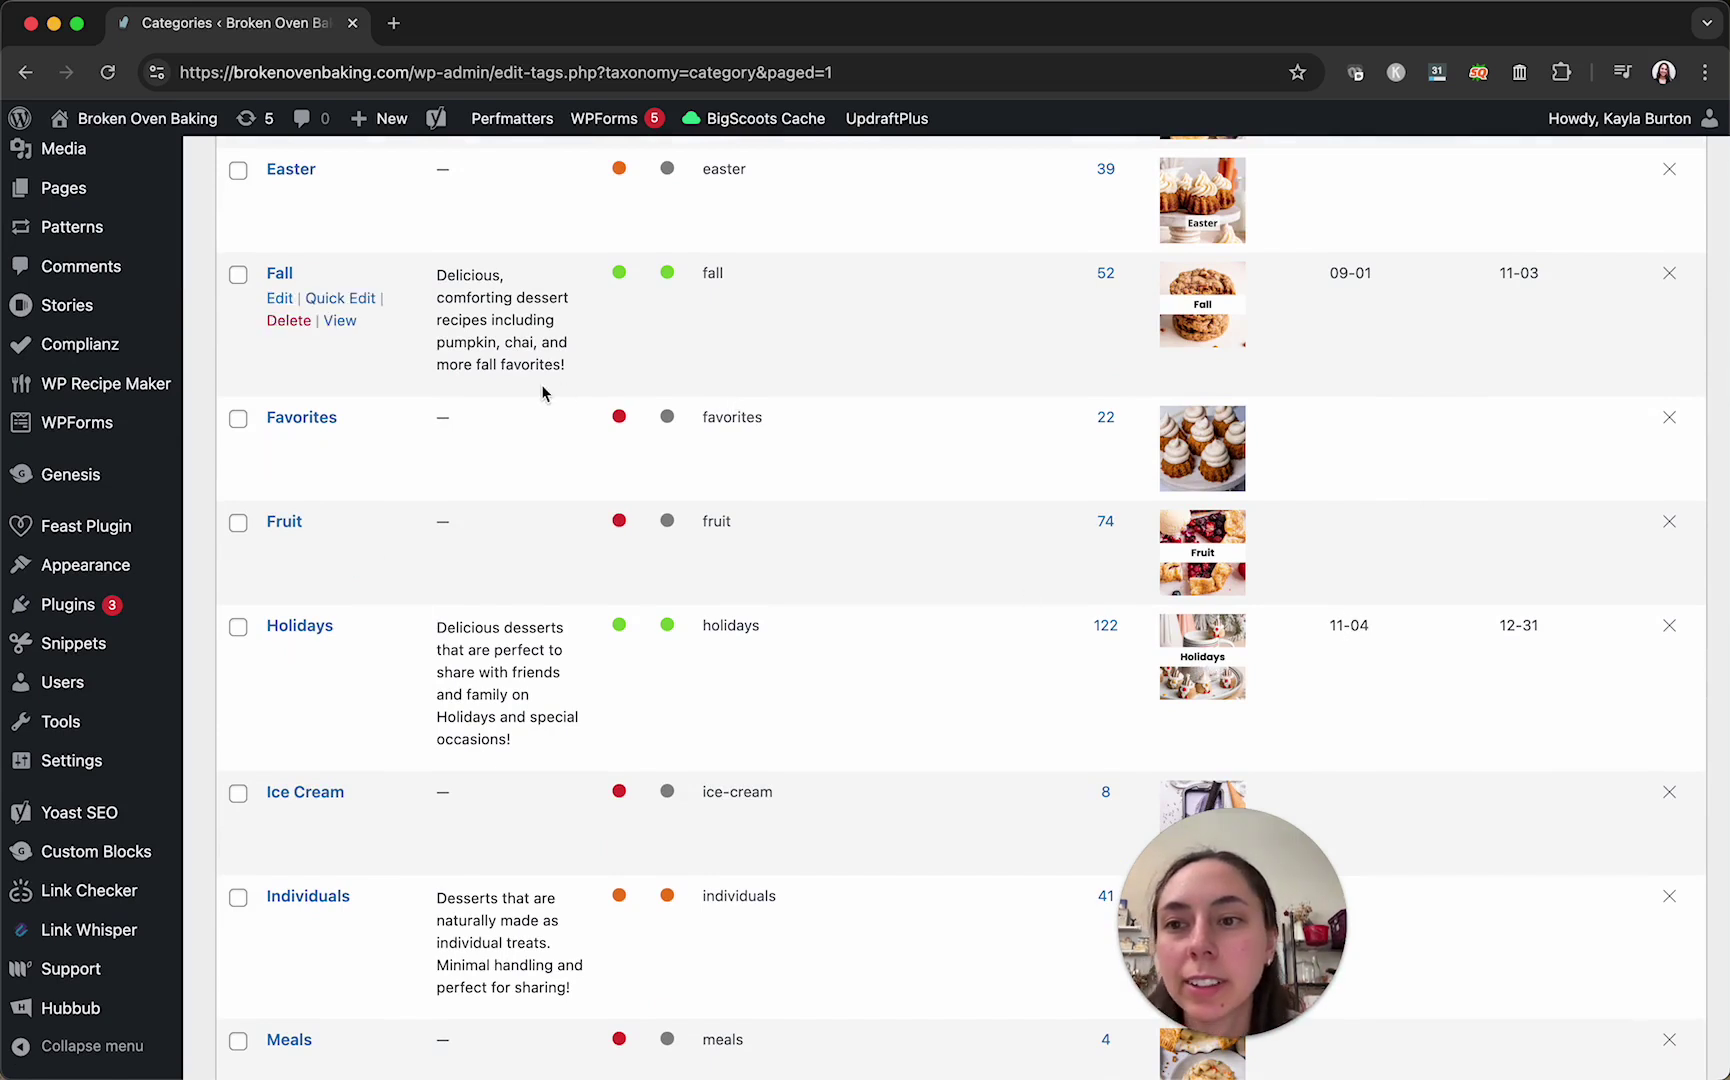
- Visit the live site, open its All Recipes page, and view the scheduled category section there
mouse_move(140, 118)
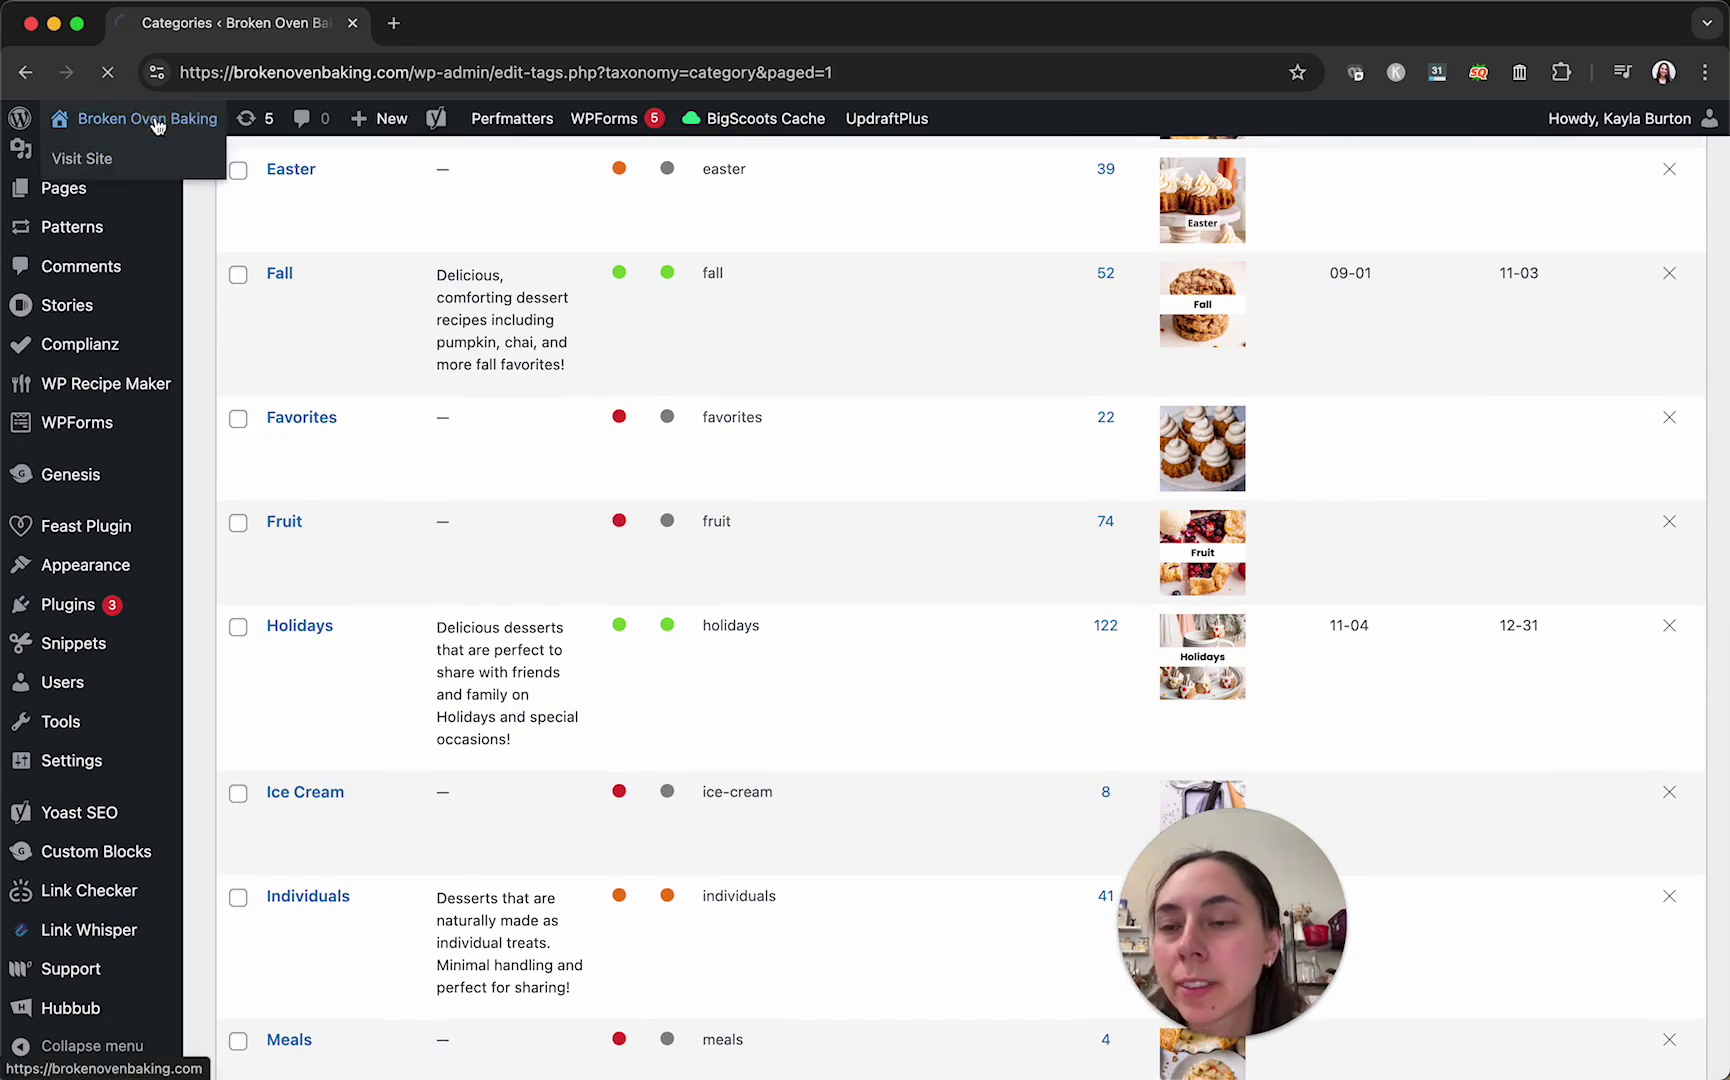
left_click(85, 154)
left_click(542, 204)
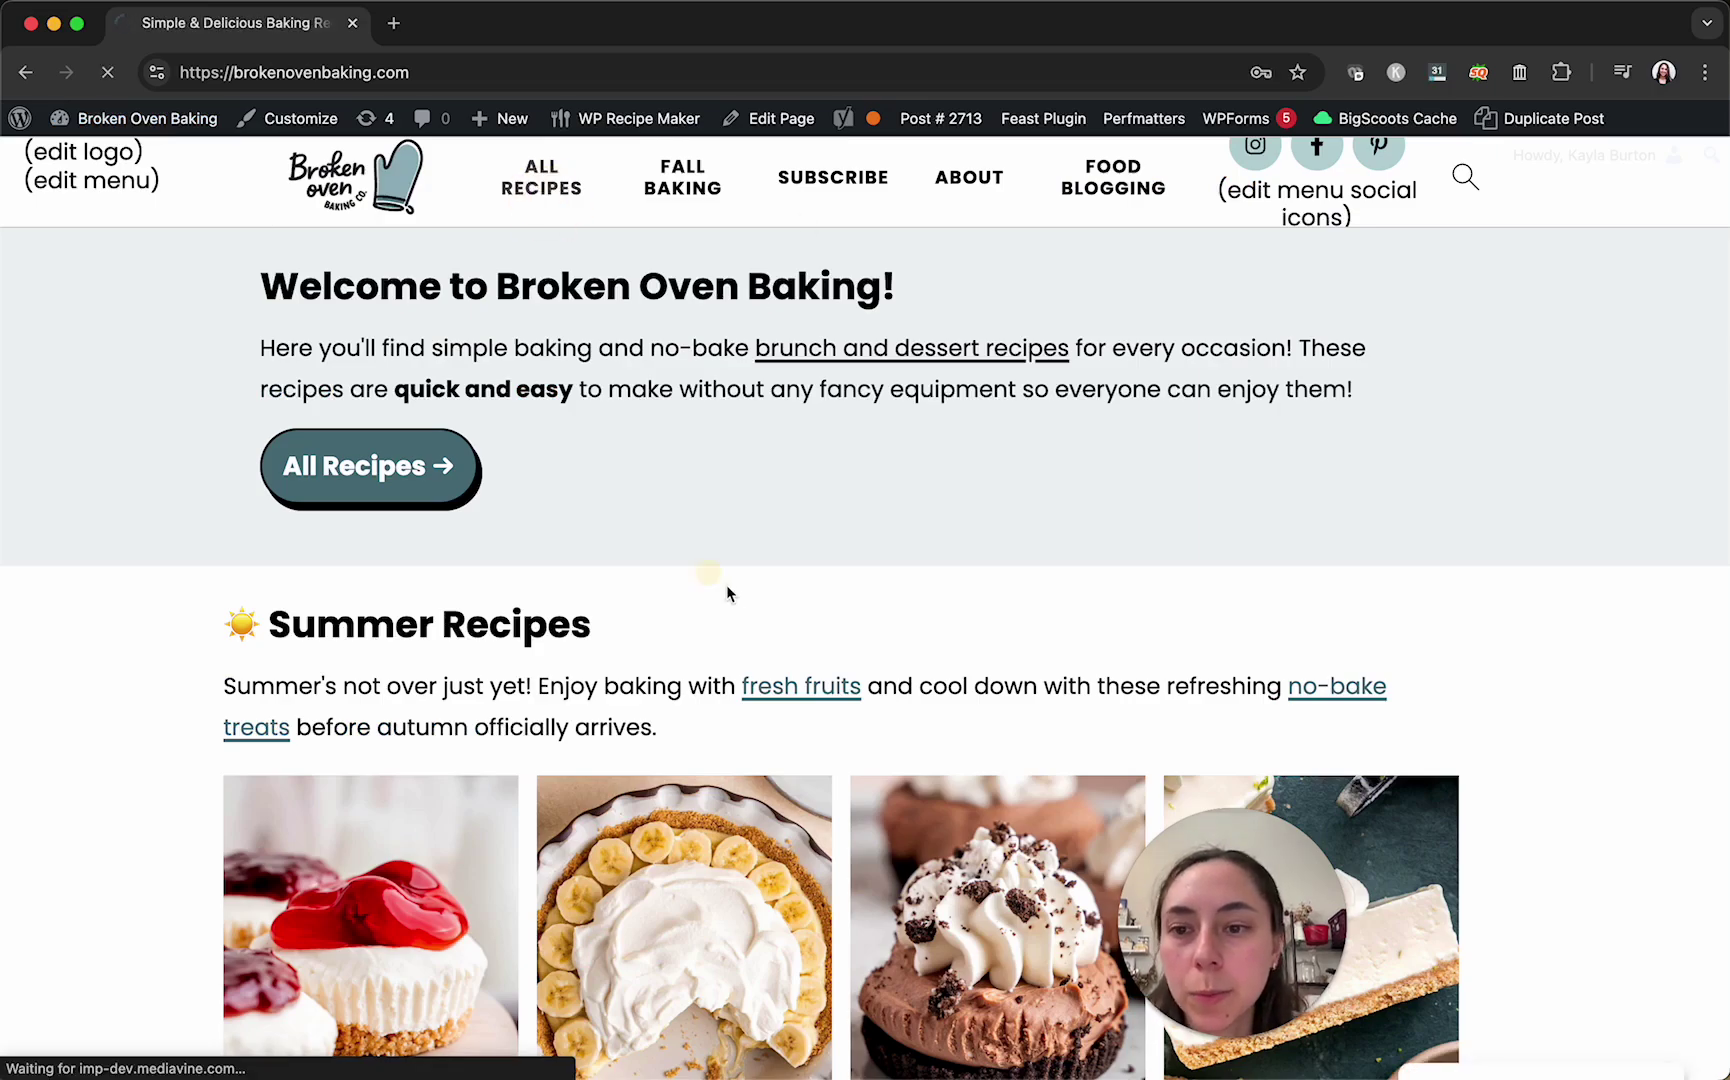
scroll(760, 595, "down", 10)
scroll(783, 608, "down", 6)
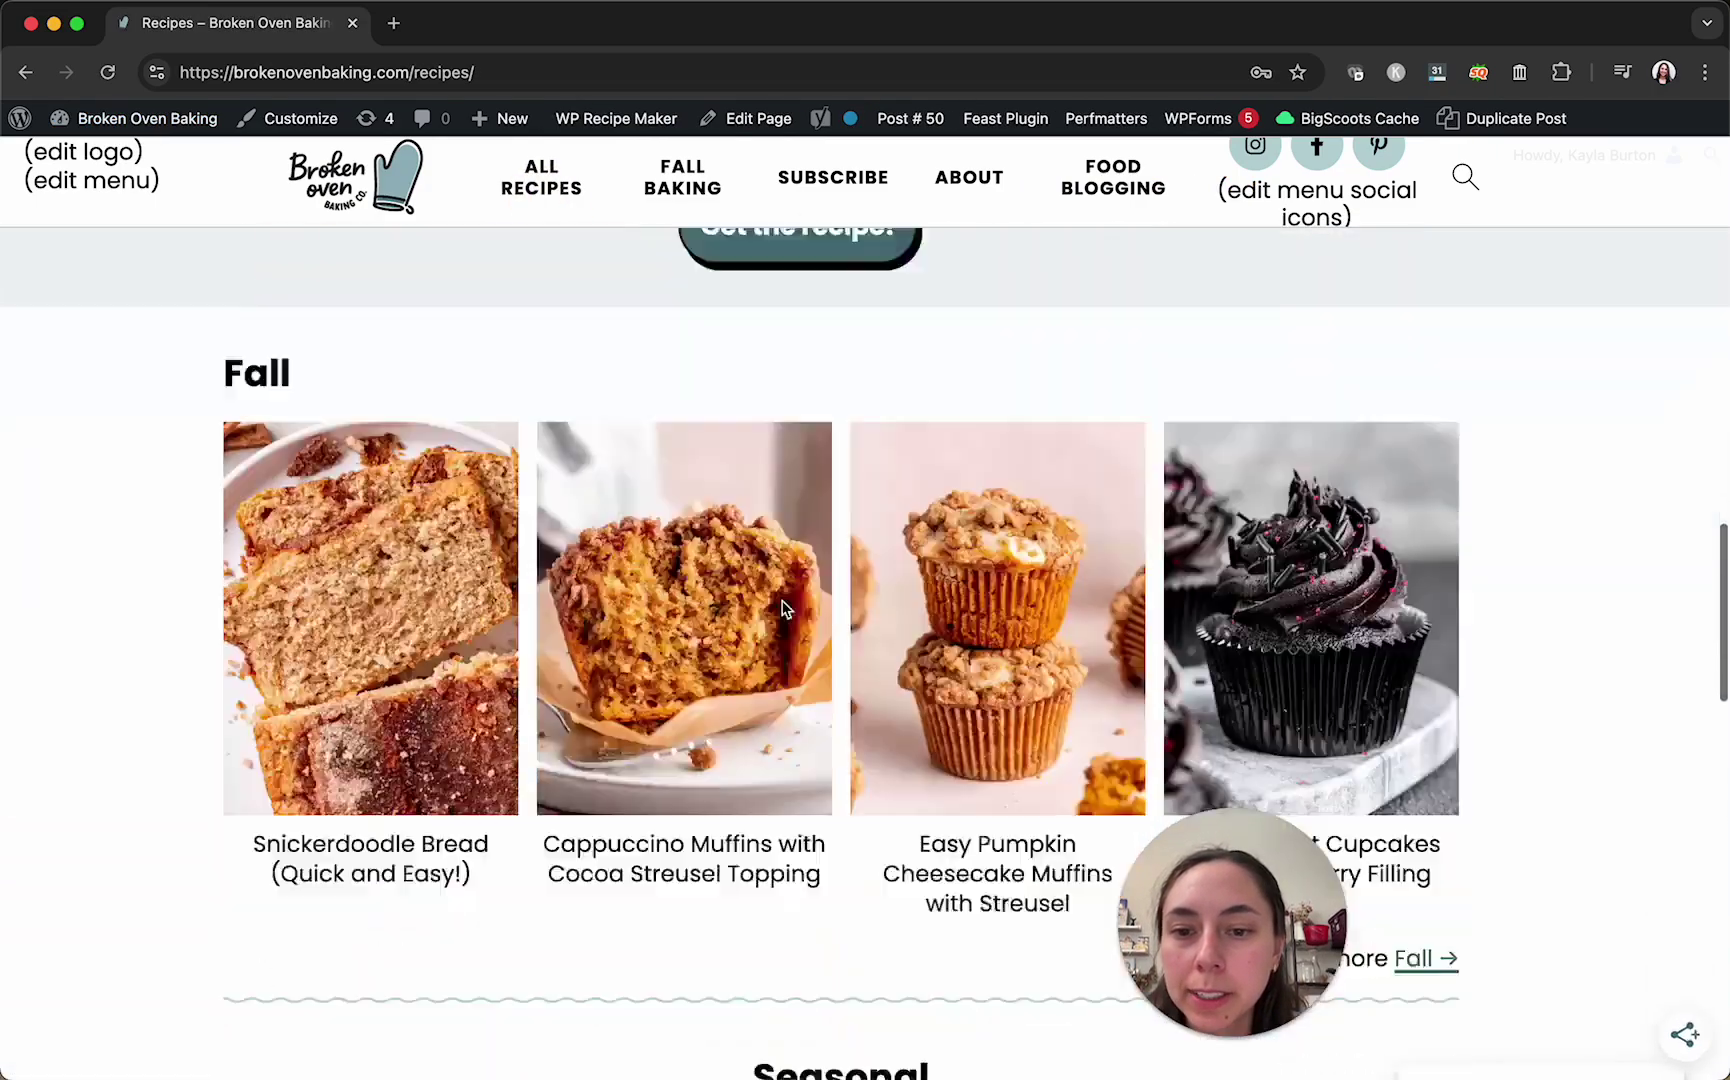
scroll(641, 490, "up", 1)
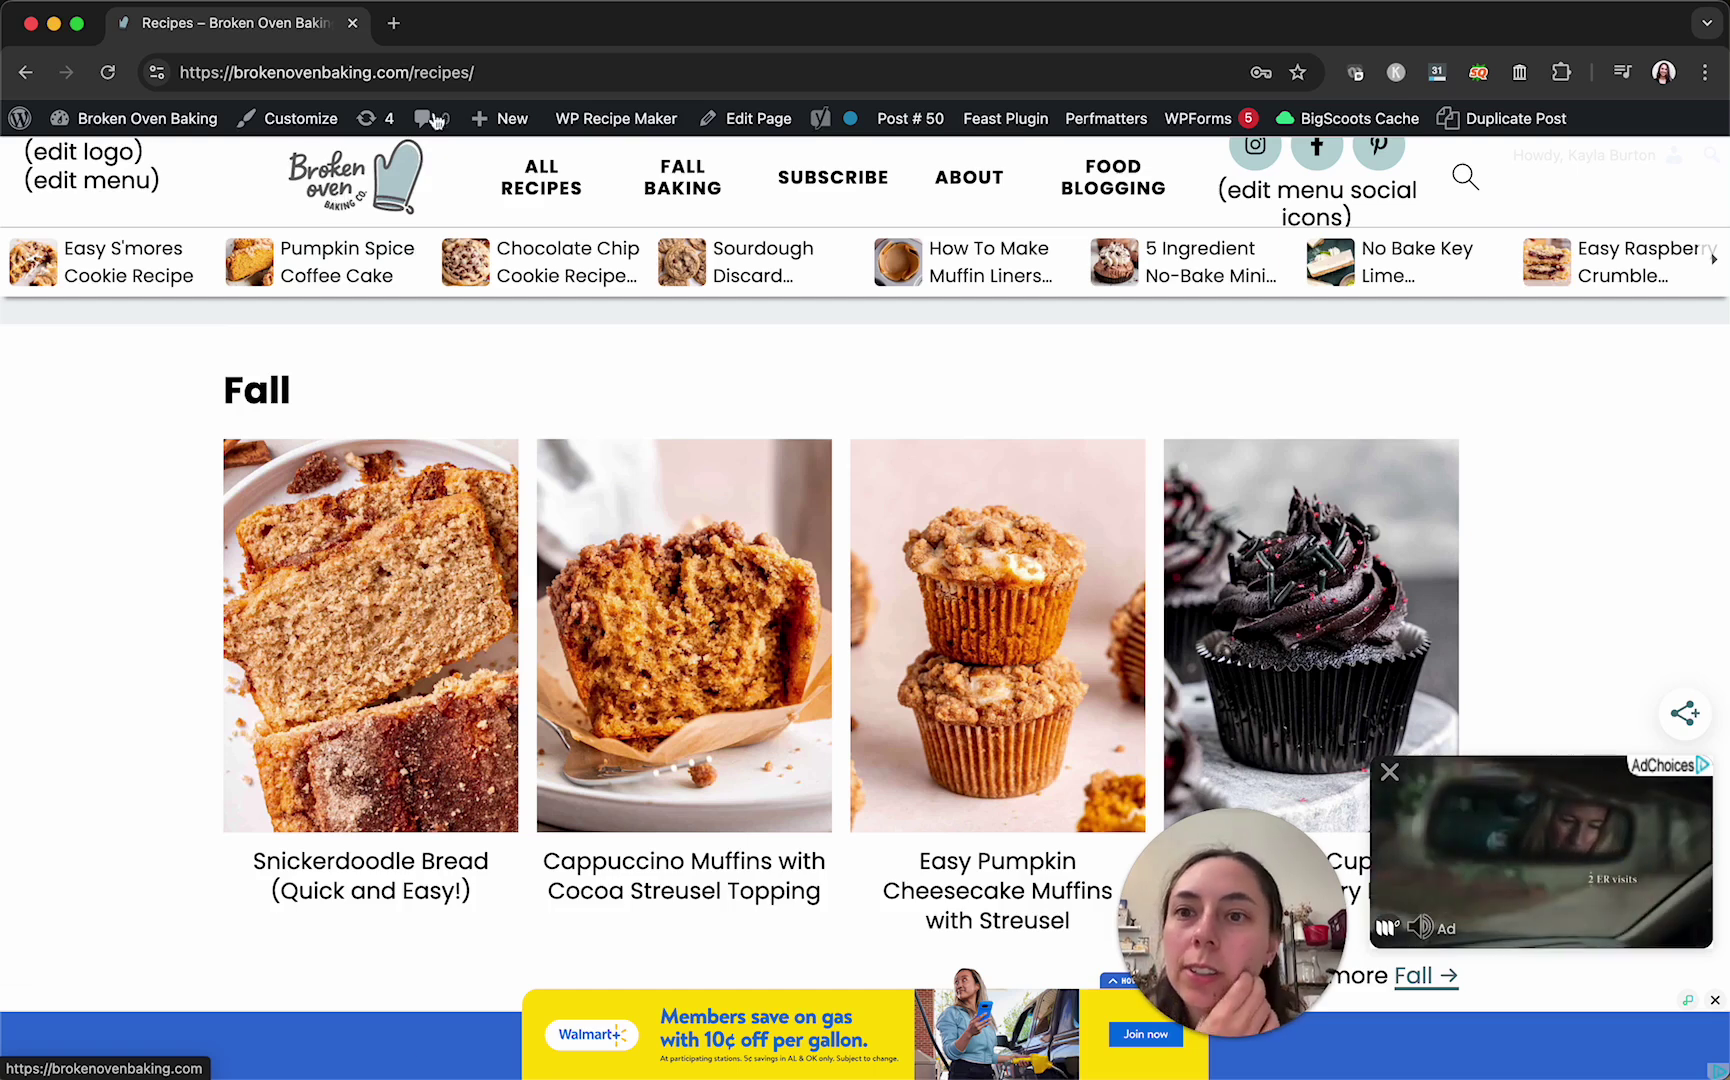
- Go to the site's /social page and open it for editing
left_click(450, 72)
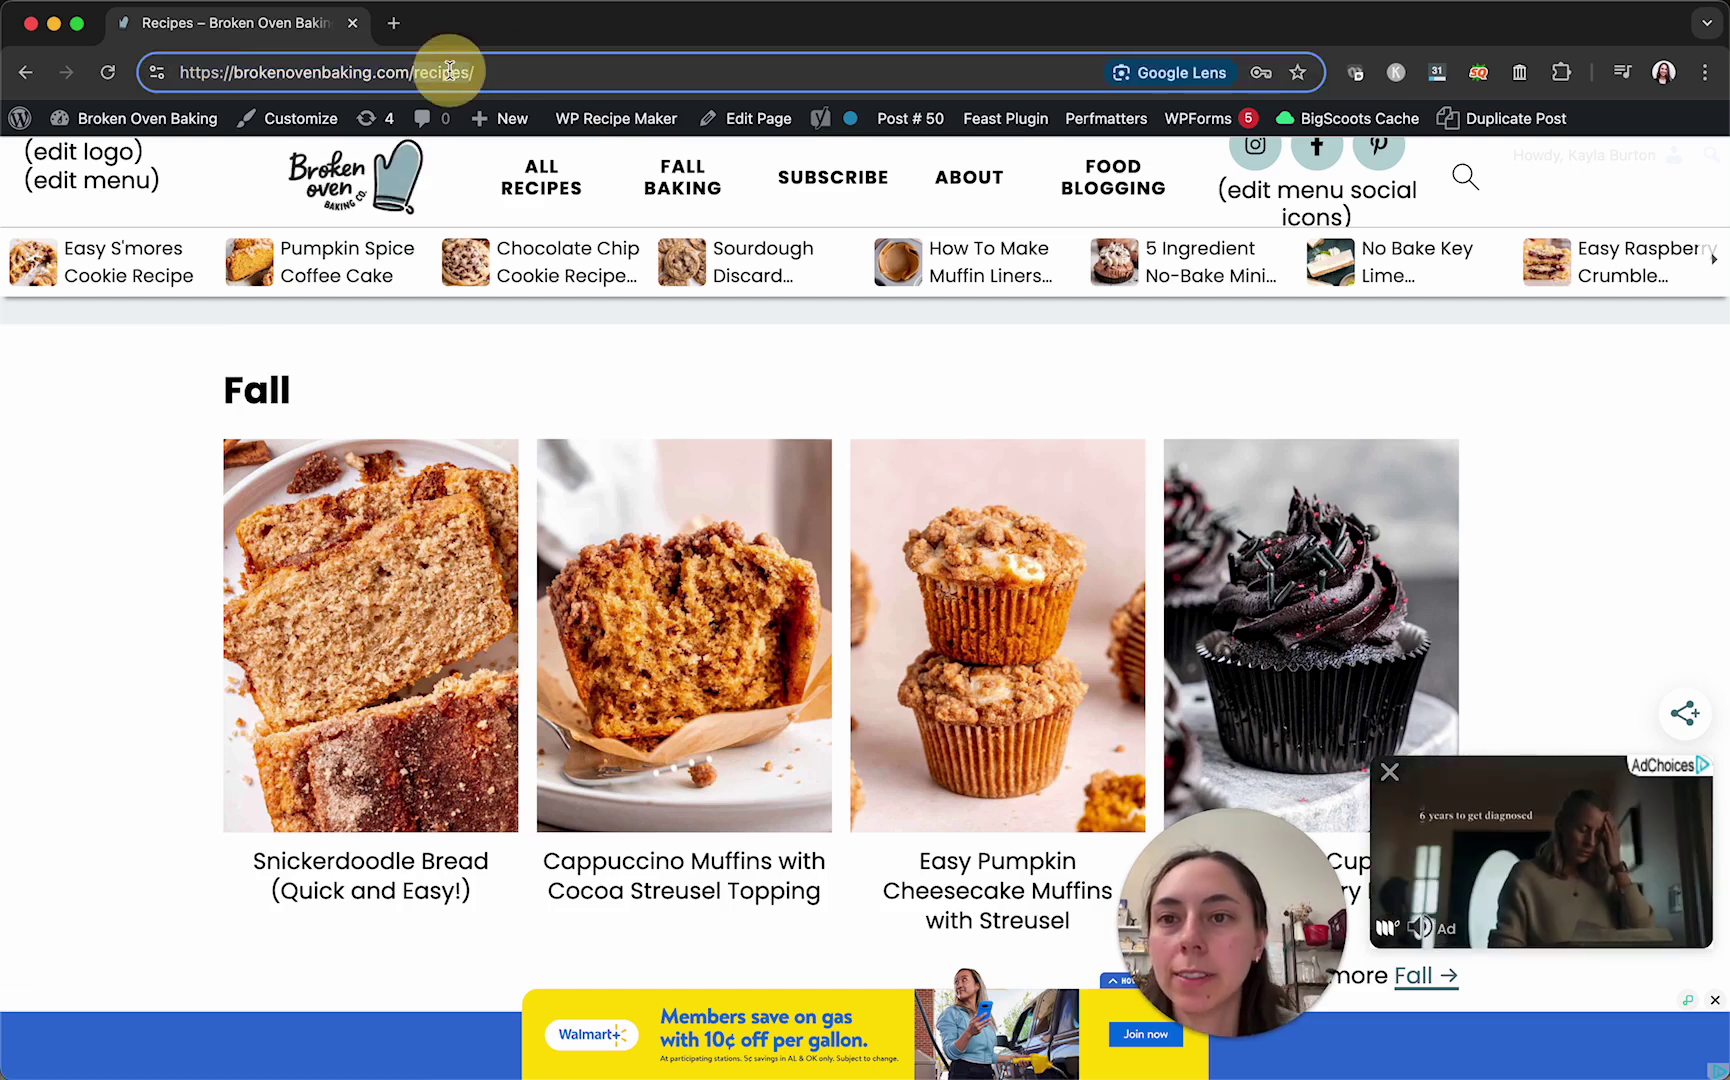
type("social")
key("Return")
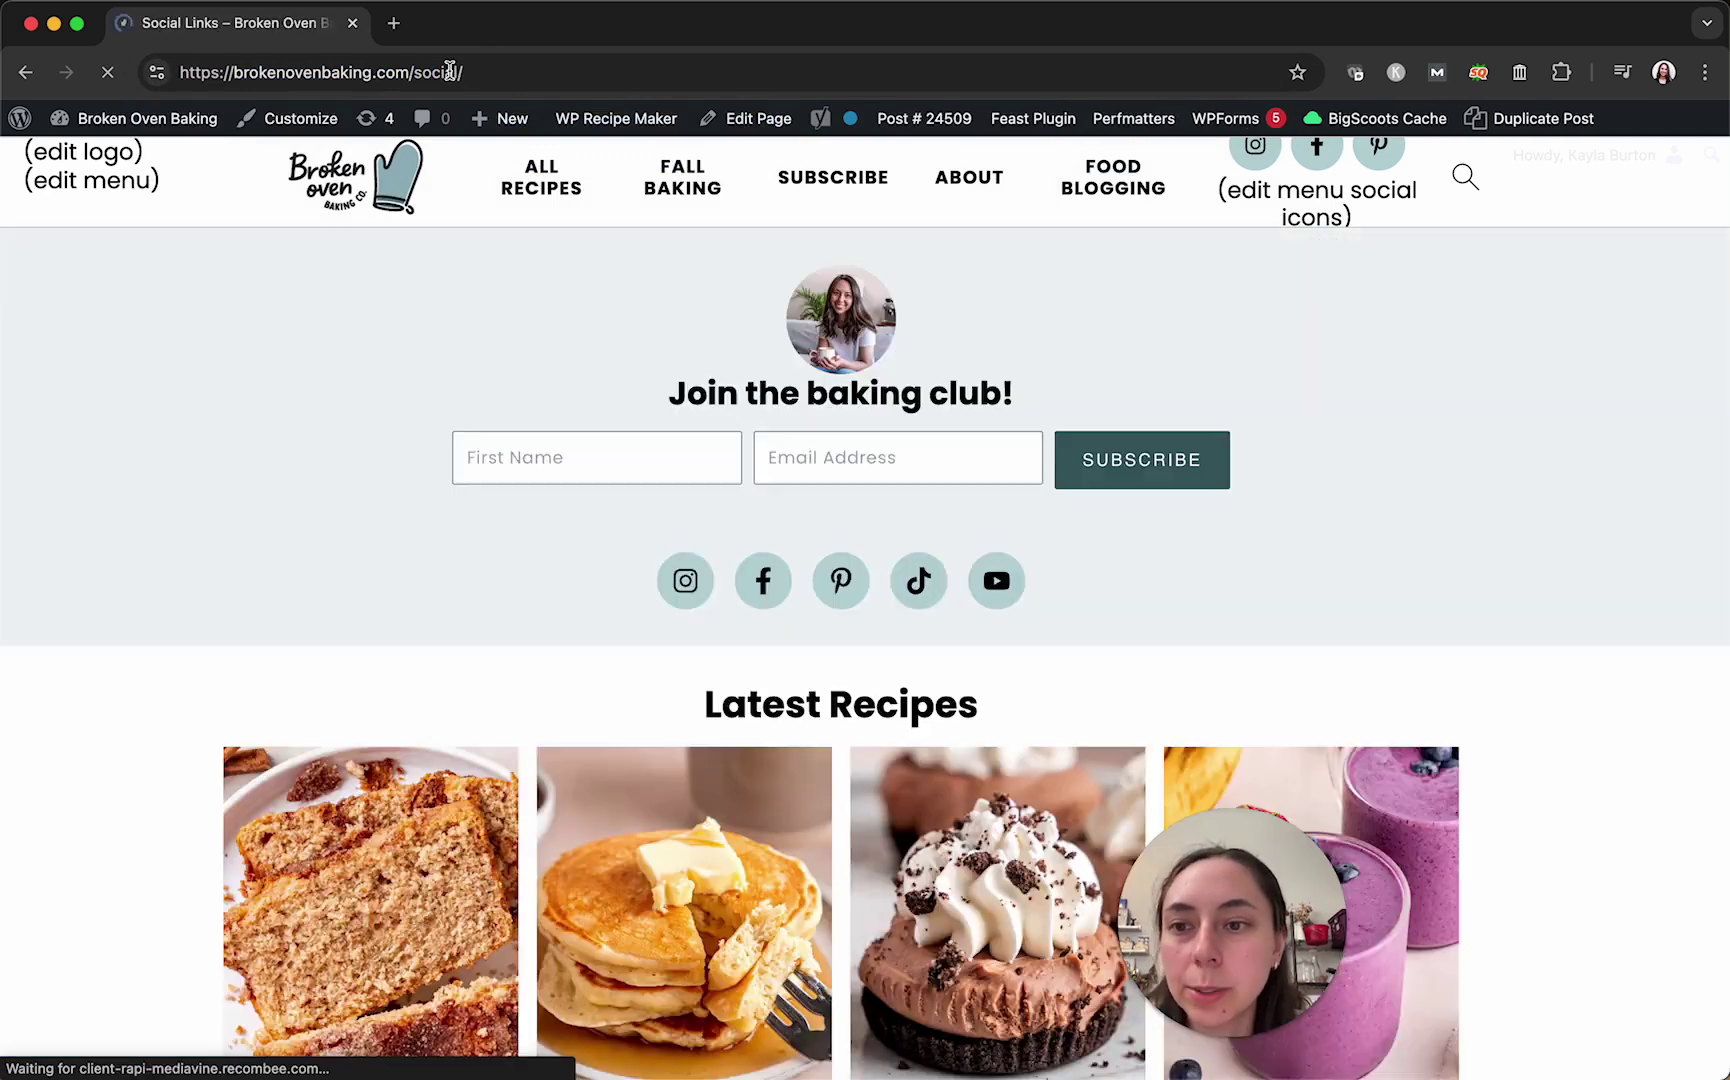
scroll(537, 552, "down", 2)
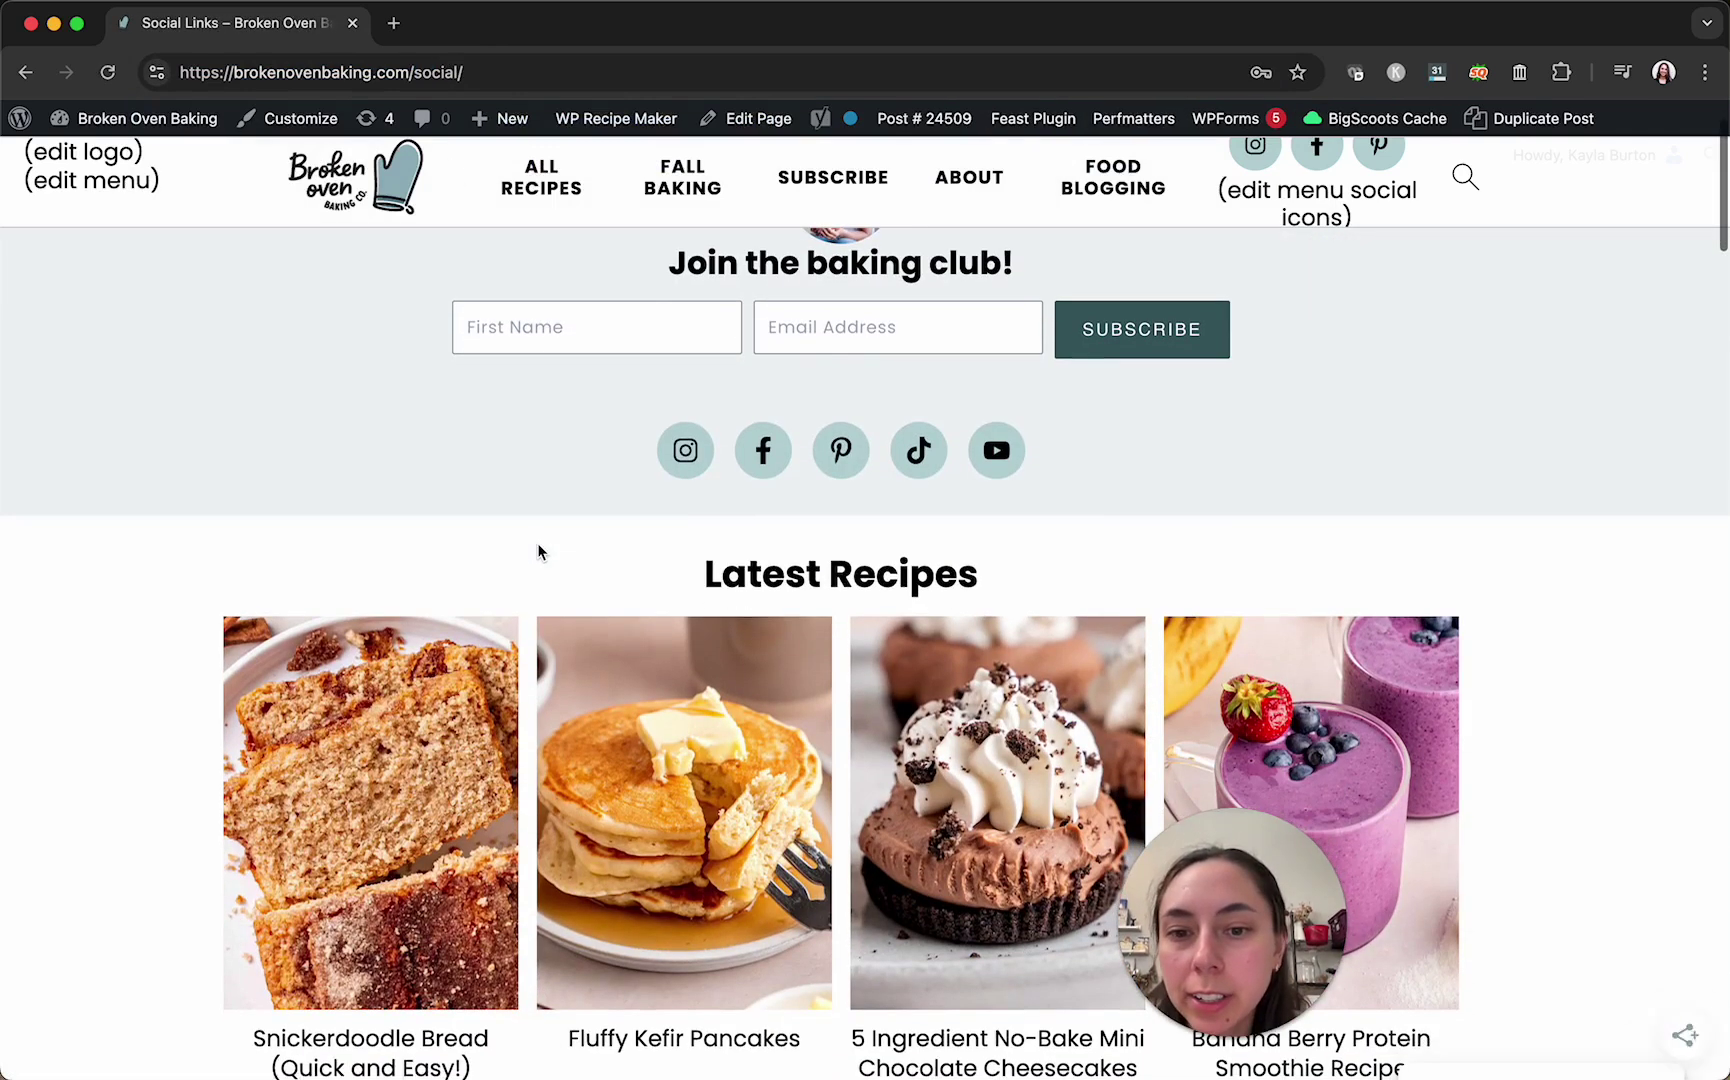
left_click(757, 126)
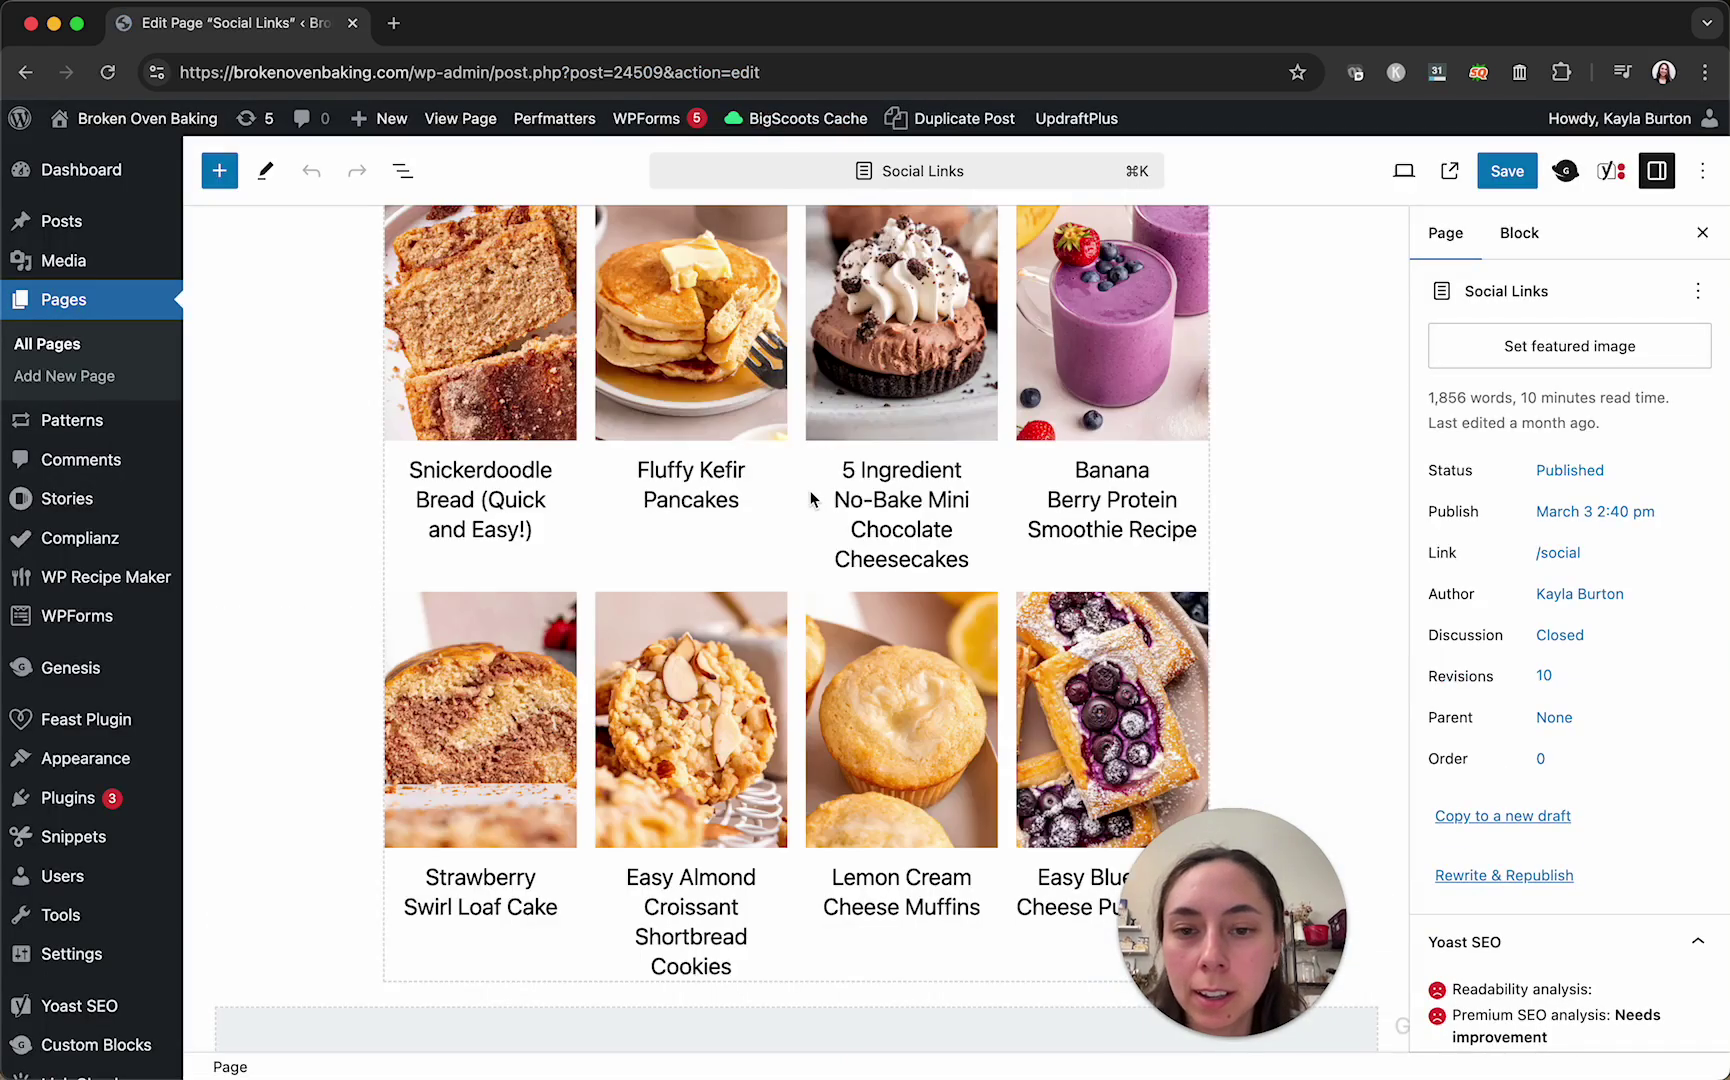
- Delete the Fall Baking group below the Summer Recipes section of the Social Links page
scroll(810, 497, "down", 5)
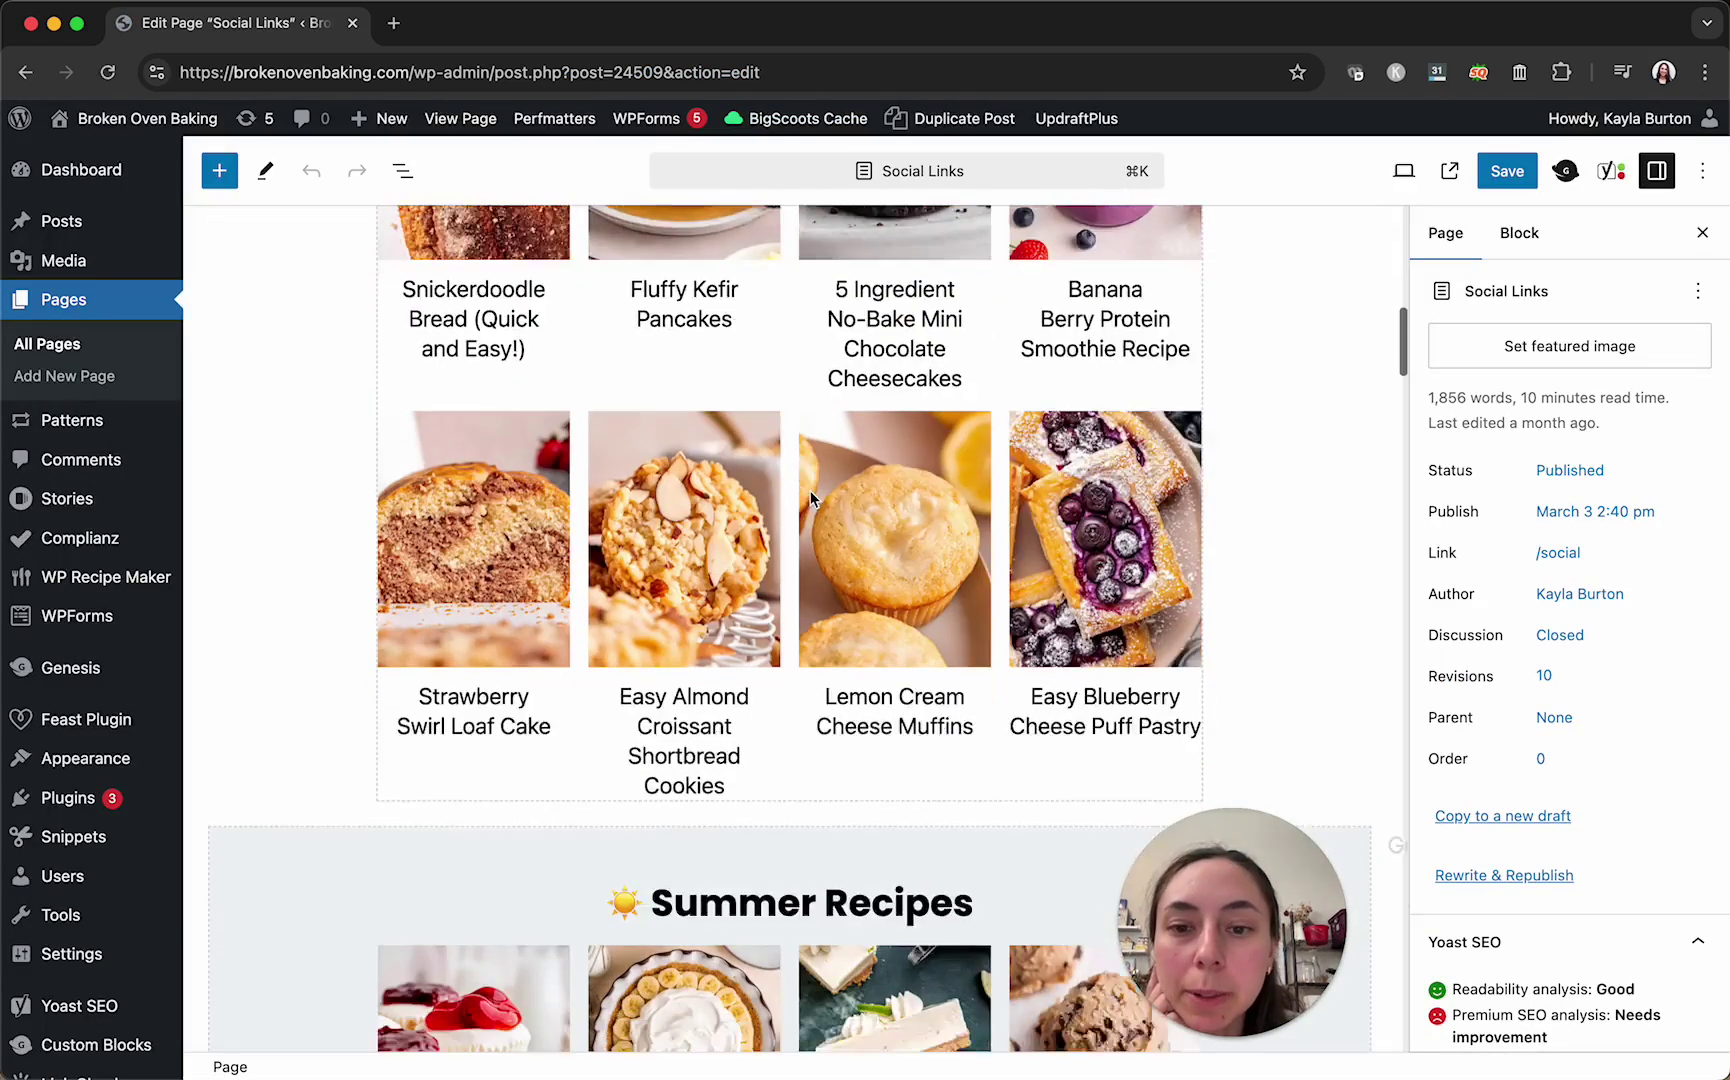
scroll(810, 492, "down", 8)
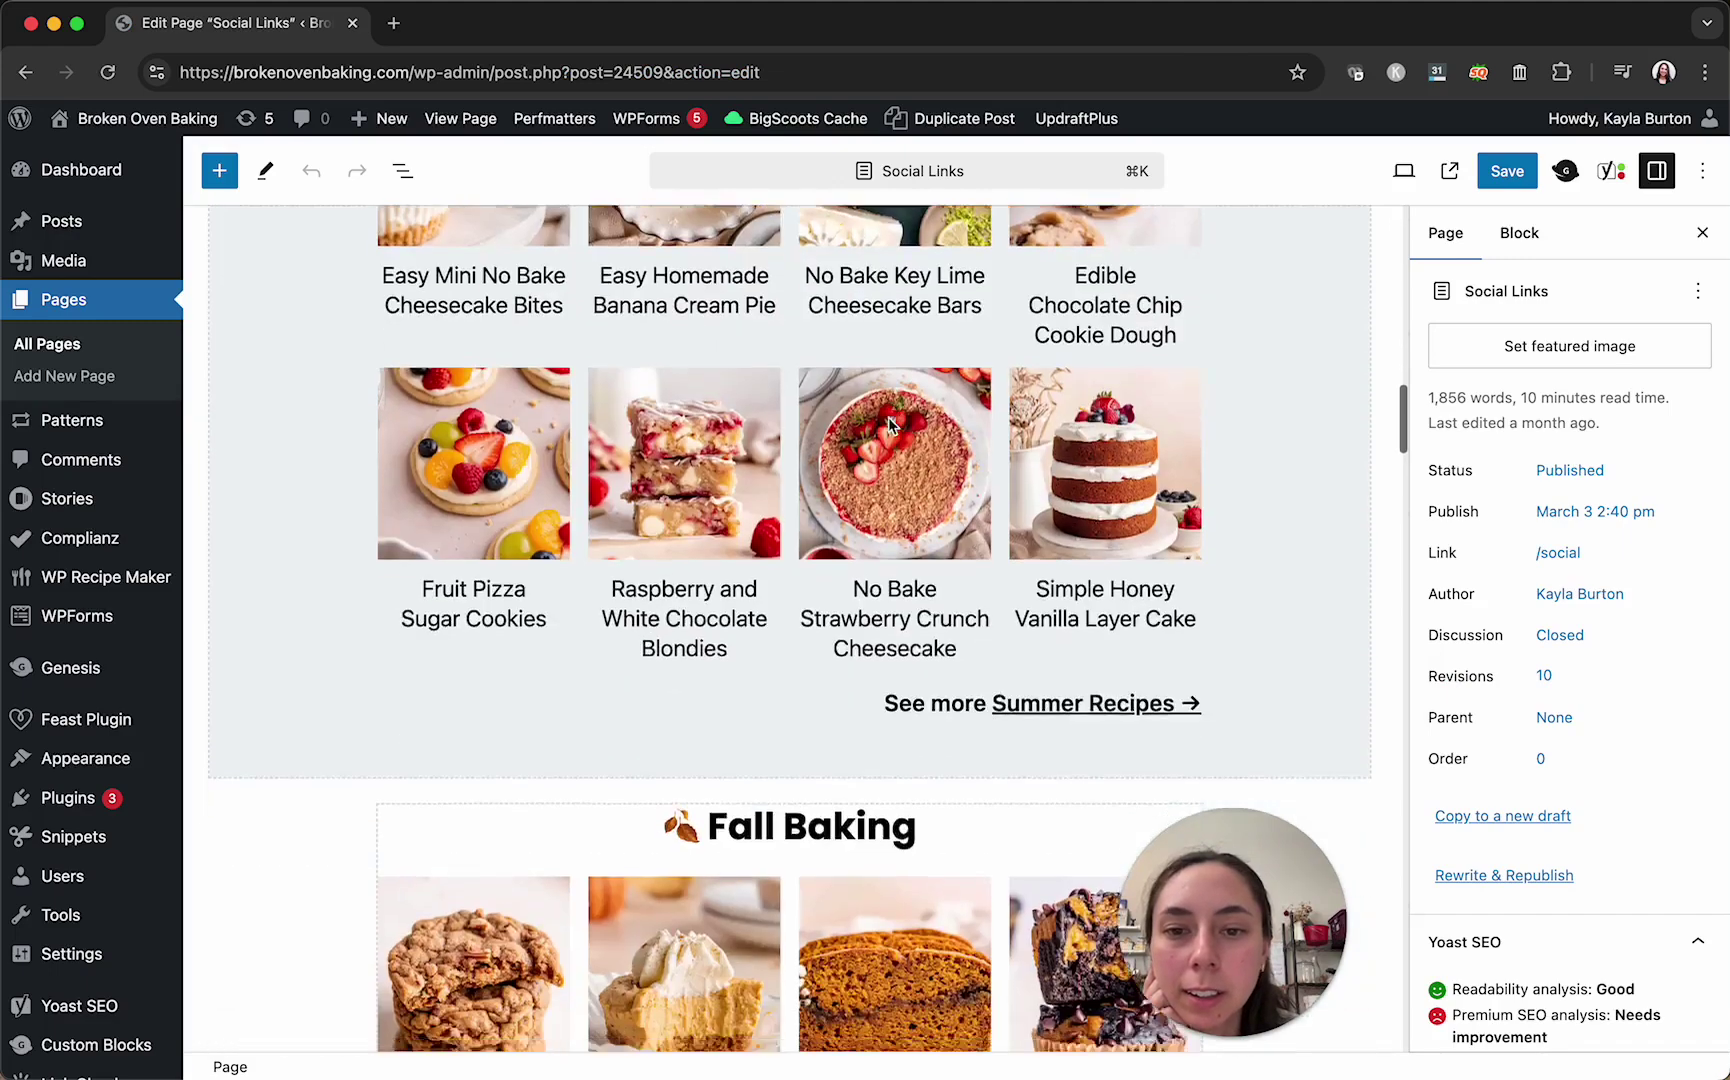
scroll(890, 426, "down", 3)
scroll(1252, 343, "up", 1)
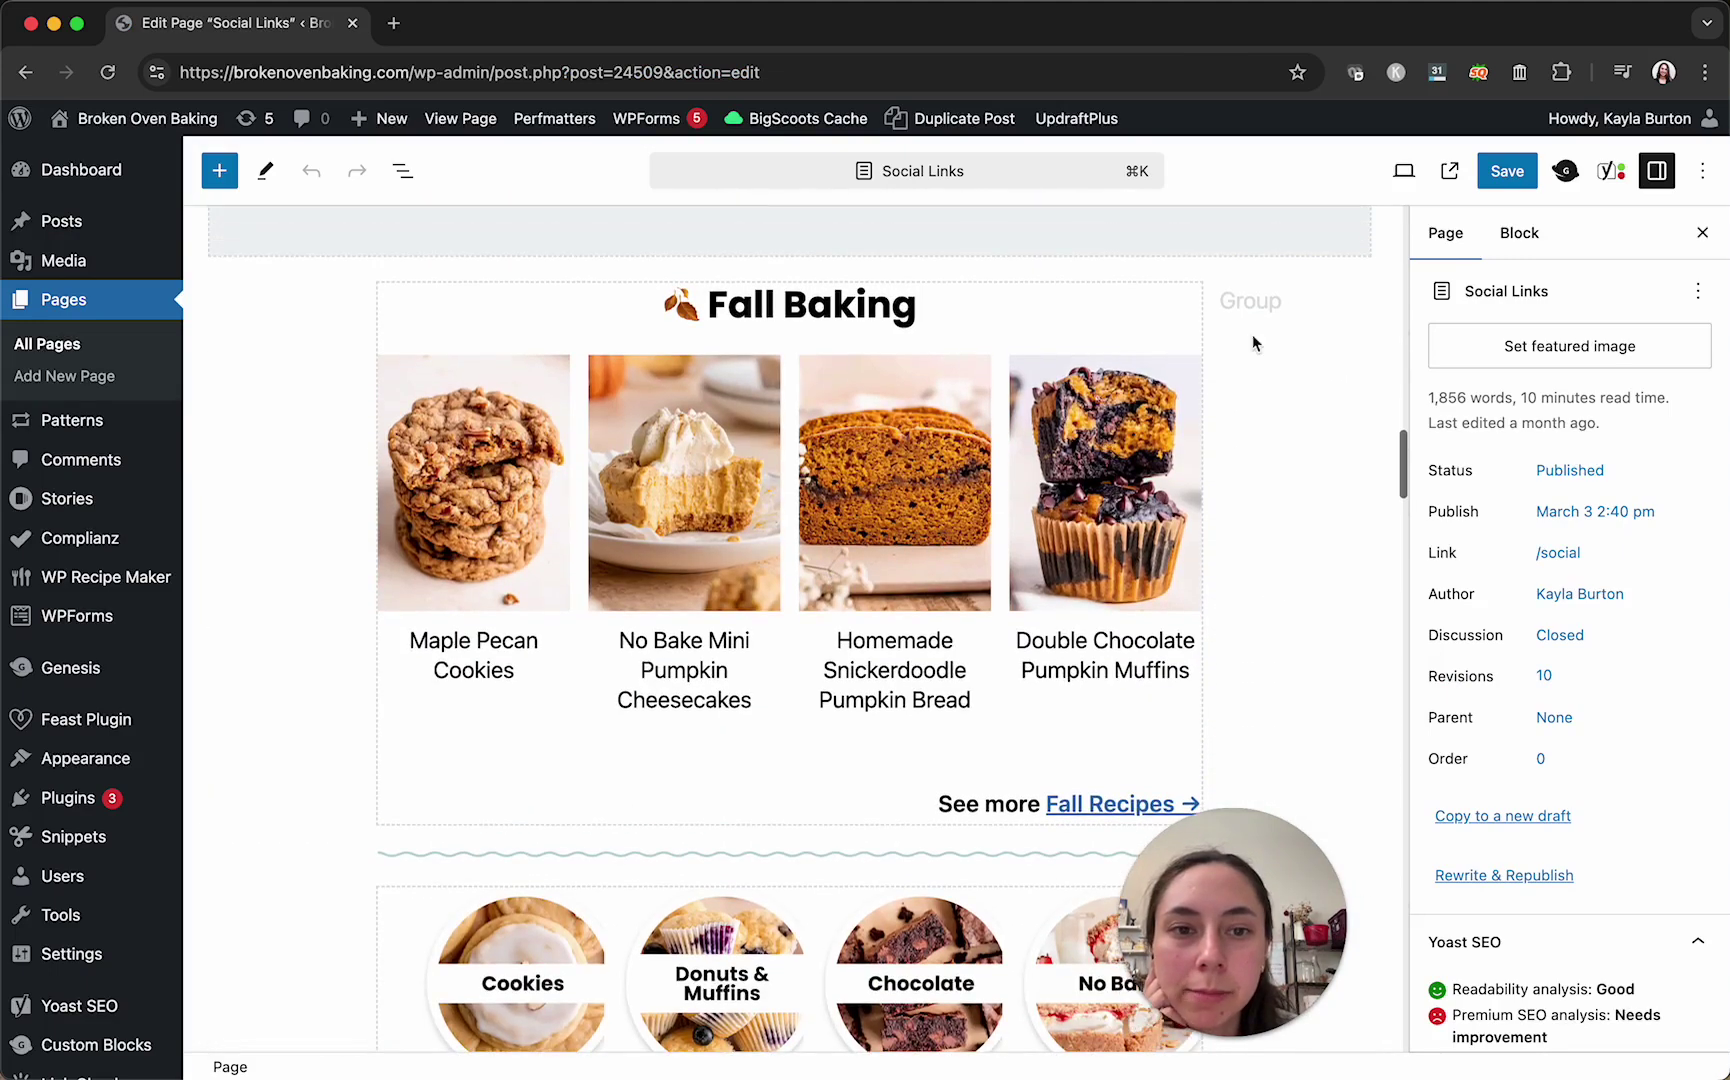
left_click(1245, 300)
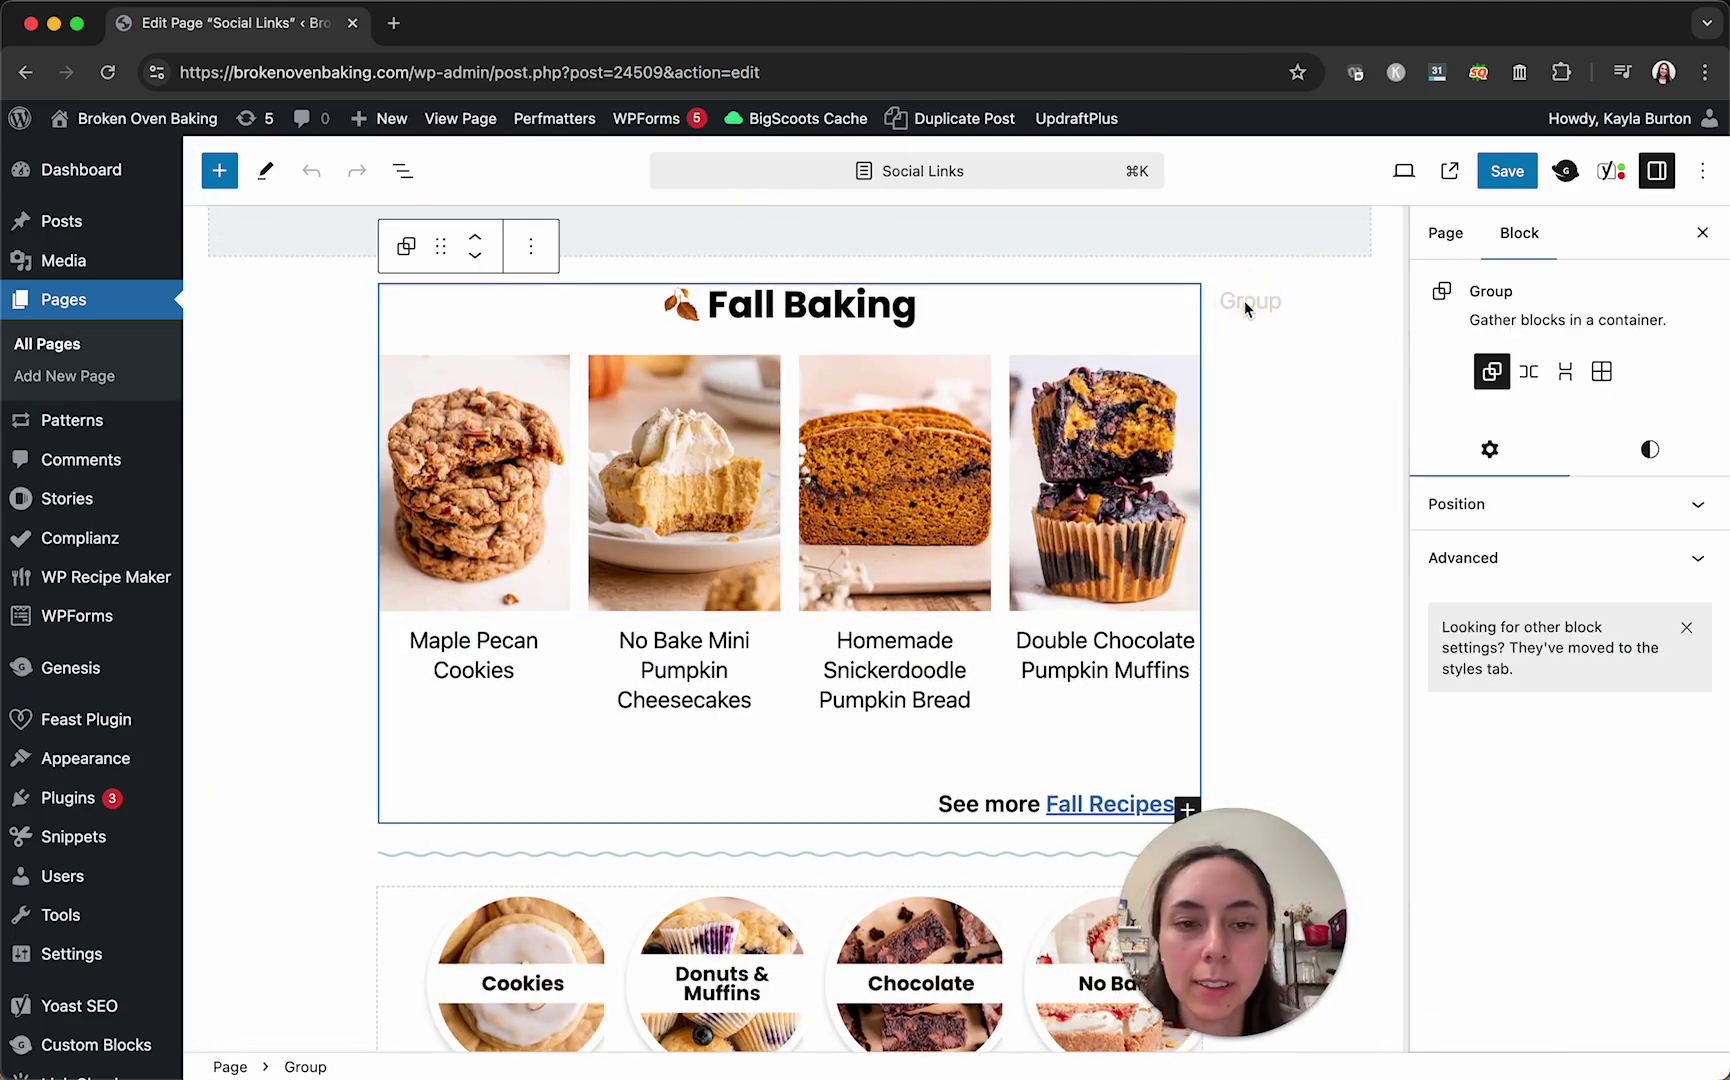
left_click(1243, 300)
- Insert a Scheduled Categories block between the Summer Recipes section and the wavy separator
key("Return")
type("/shced")
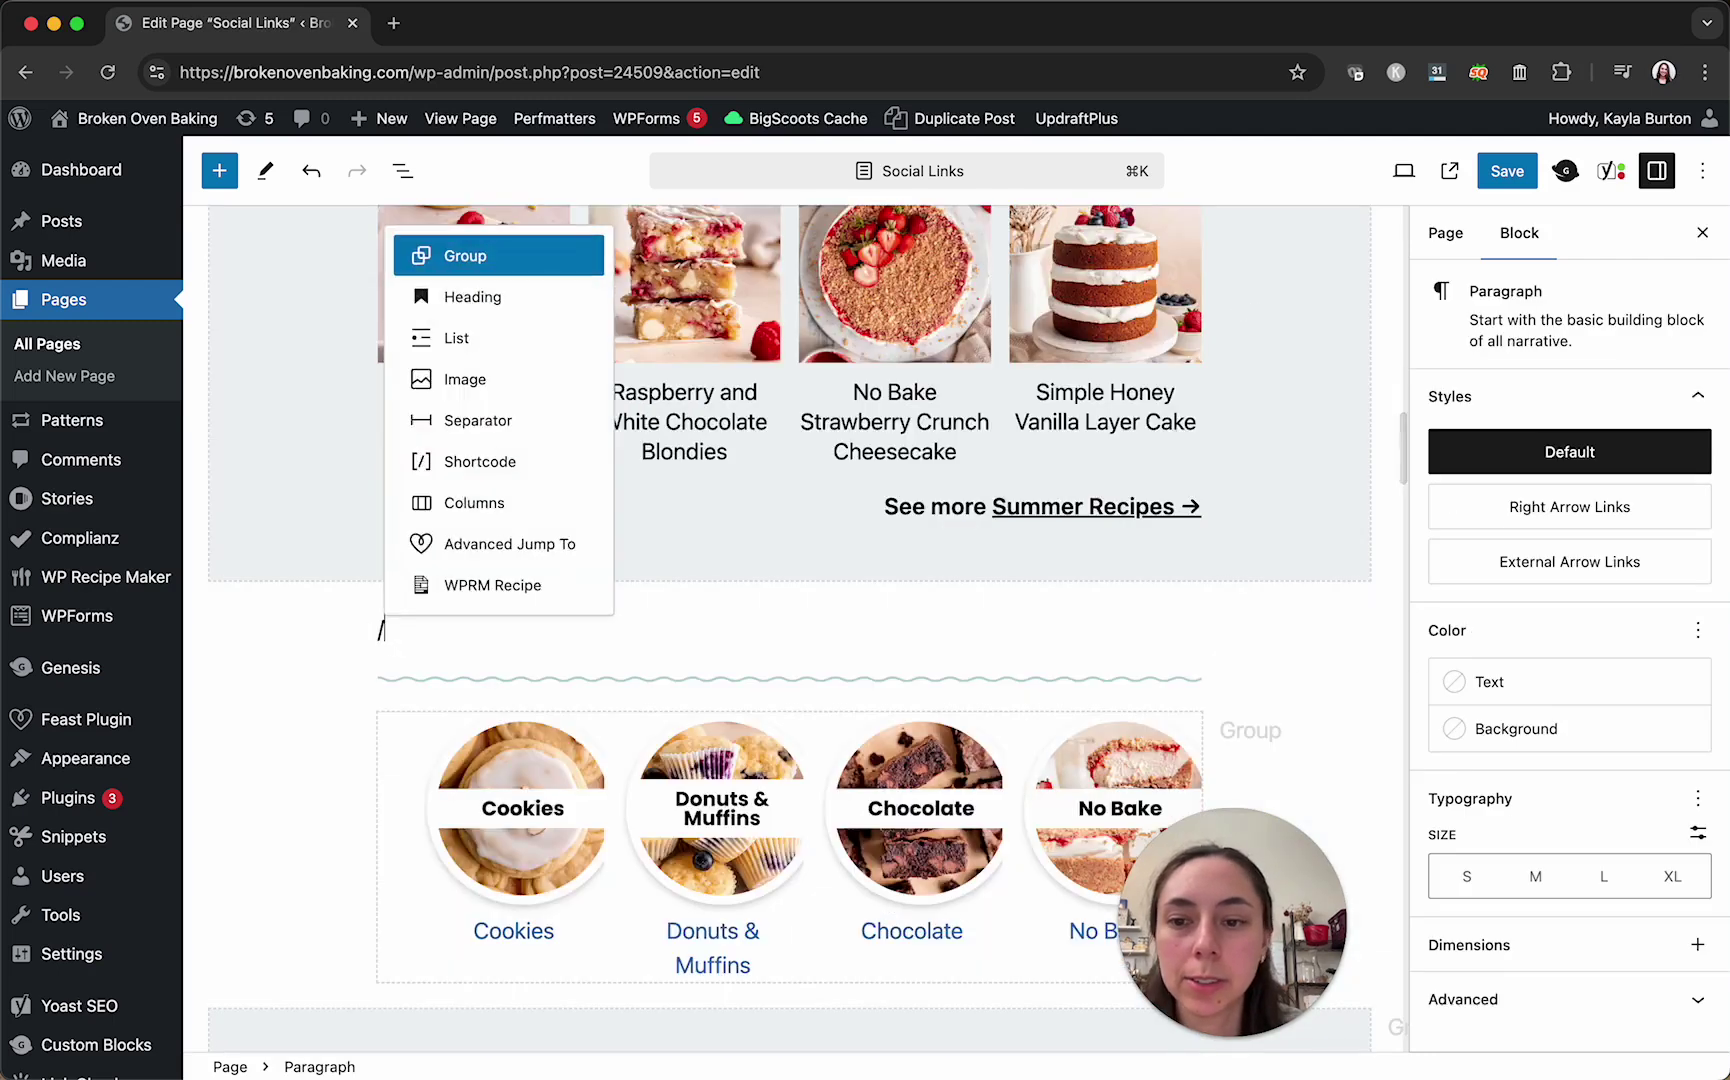
key("BackSpace")
key("BackSpace")
key("BackSpace")
key("BackSpace")
type("ched")
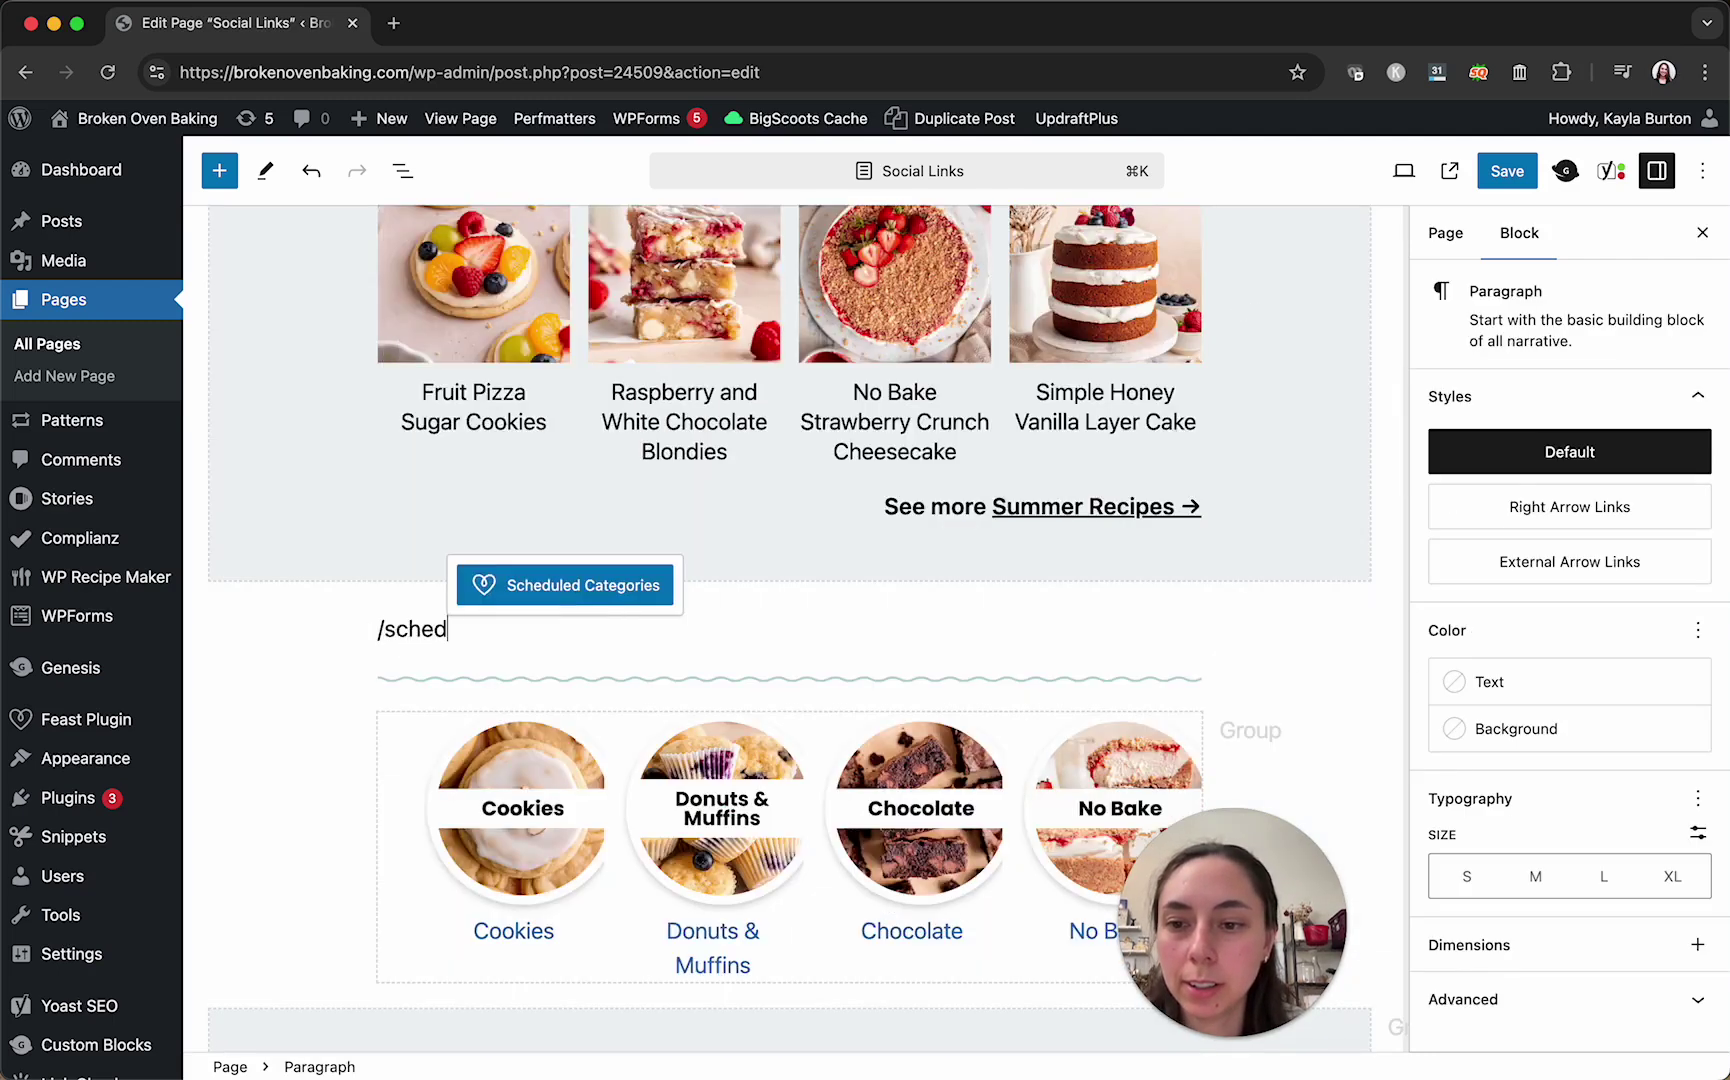
key("Return")
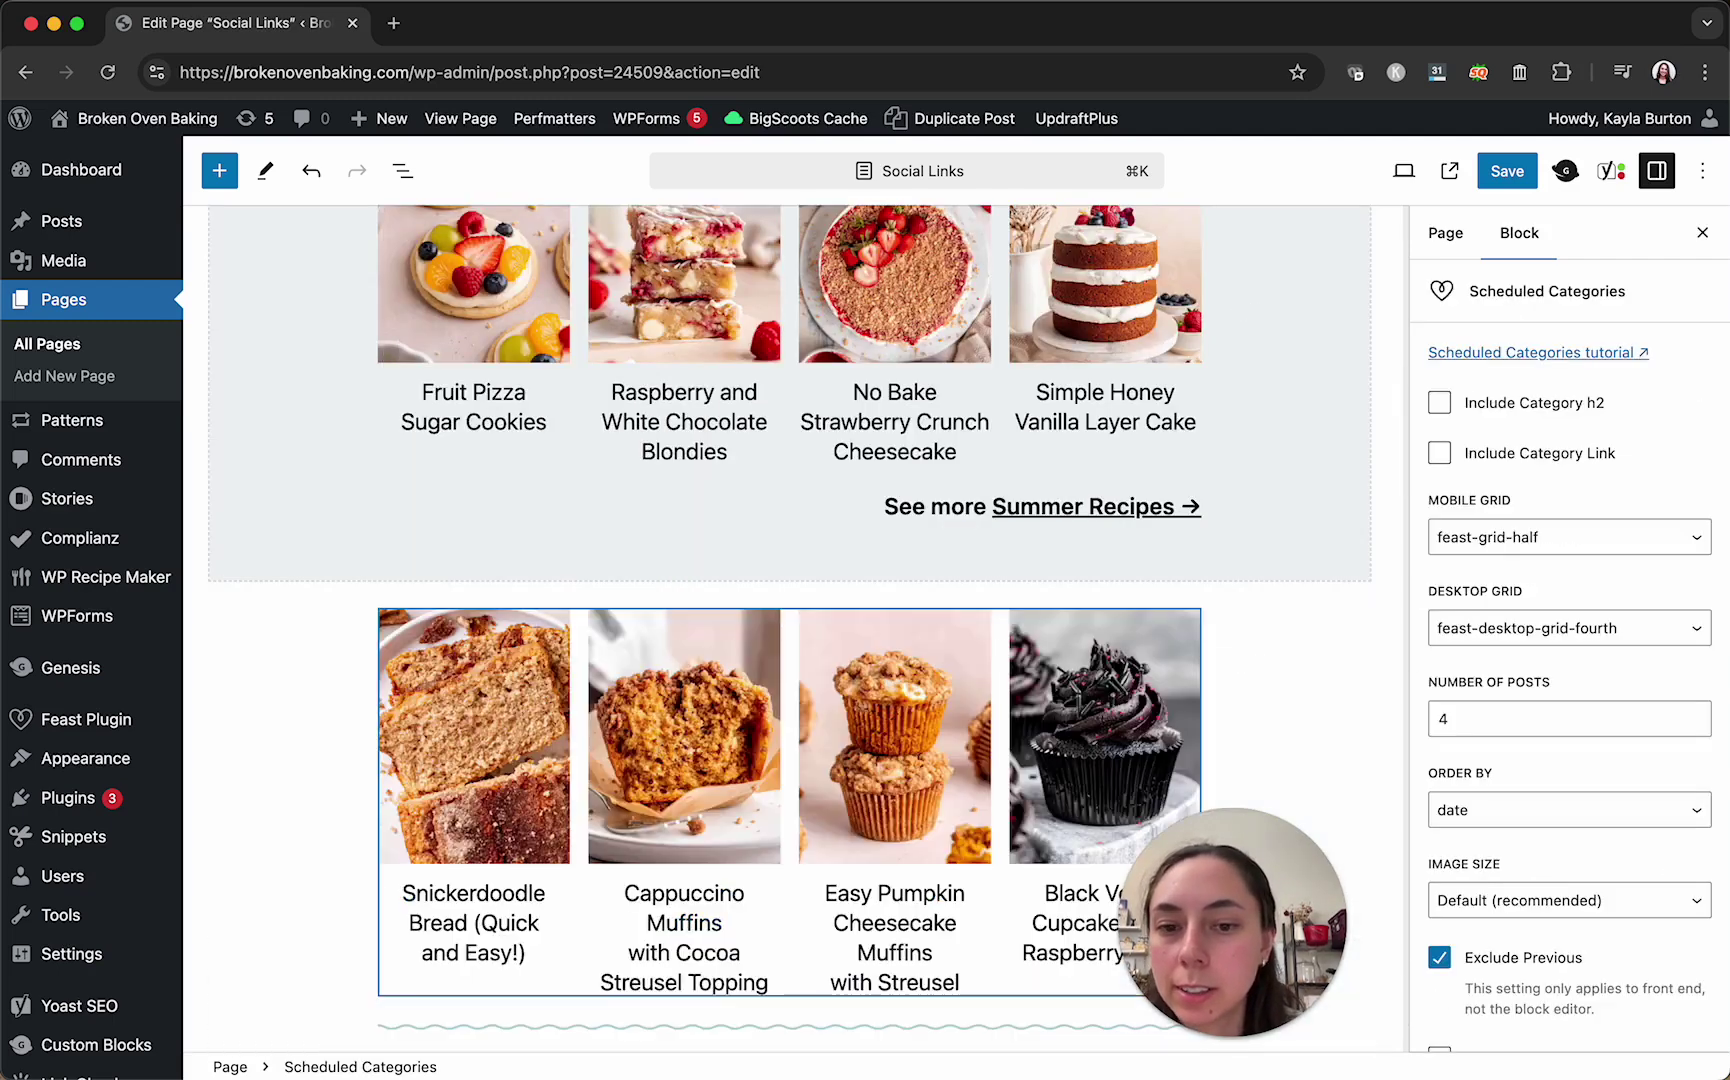
- Include the category h2 and the category link in the Scheduled Categories block, and review its remaining settings
left_click(1440, 403)
scroll(1225, 538, "down", 3)
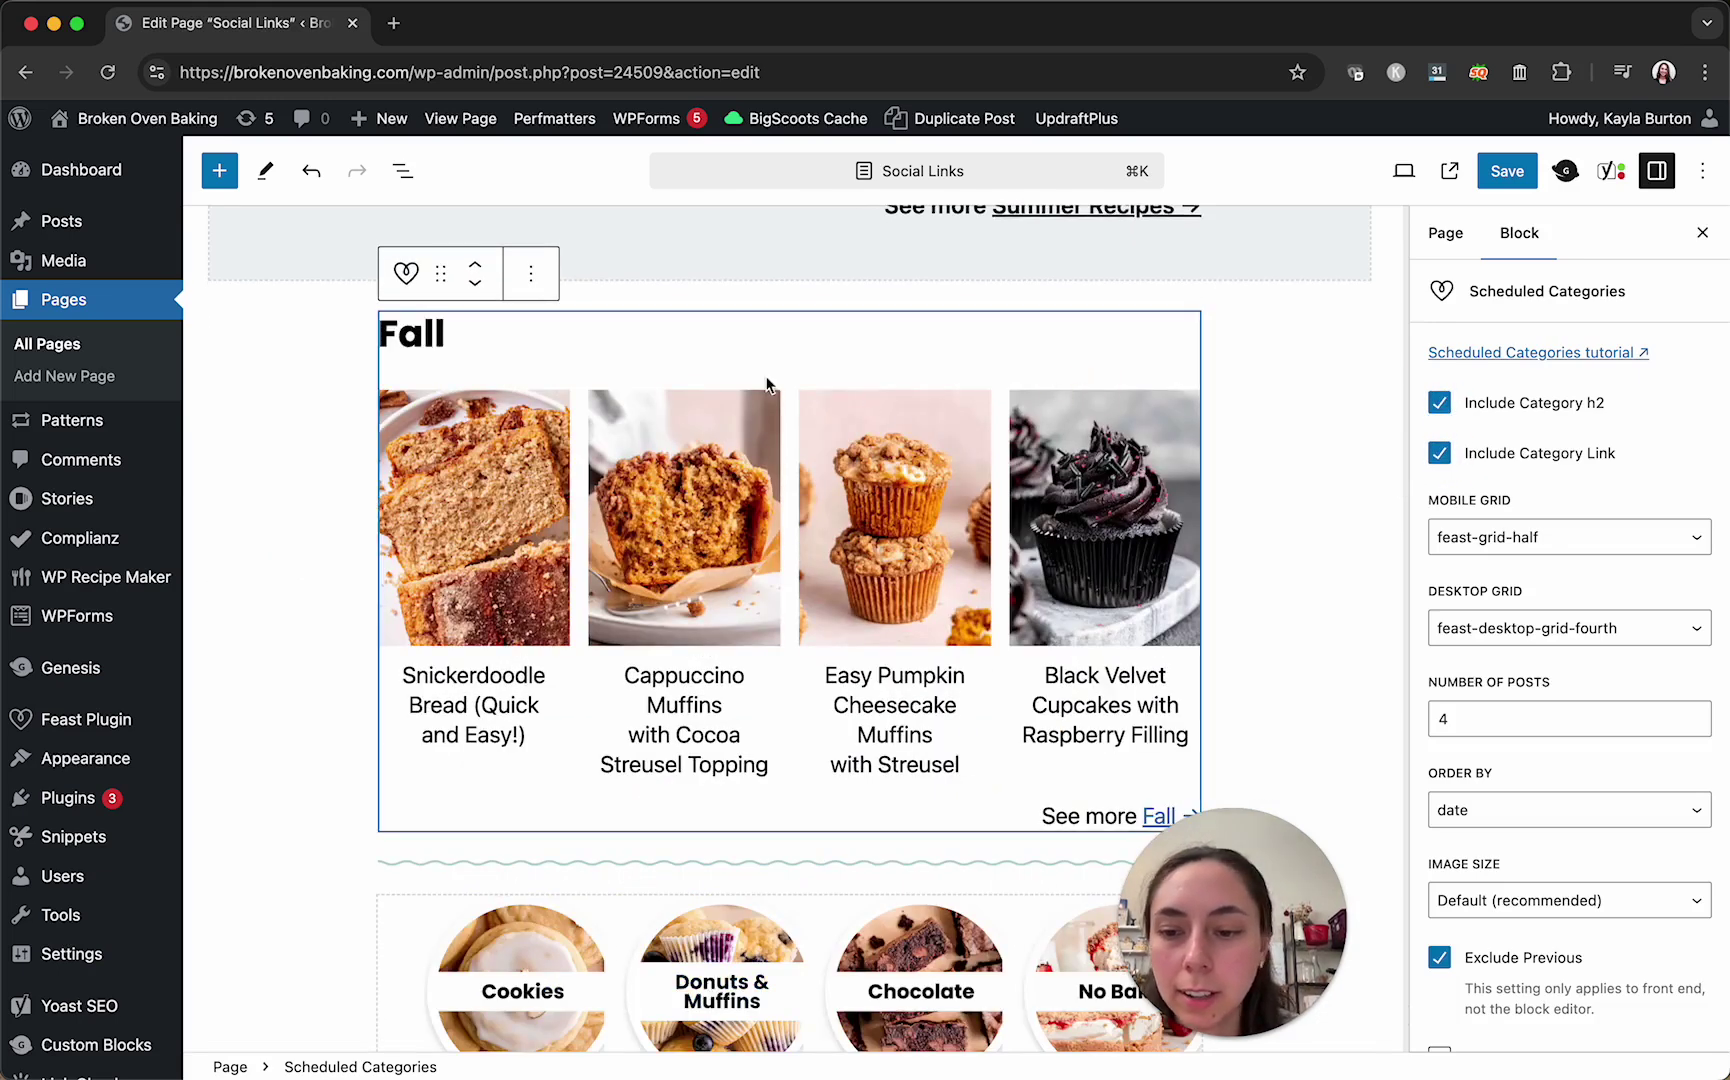
scroll(647, 371, "down", 2)
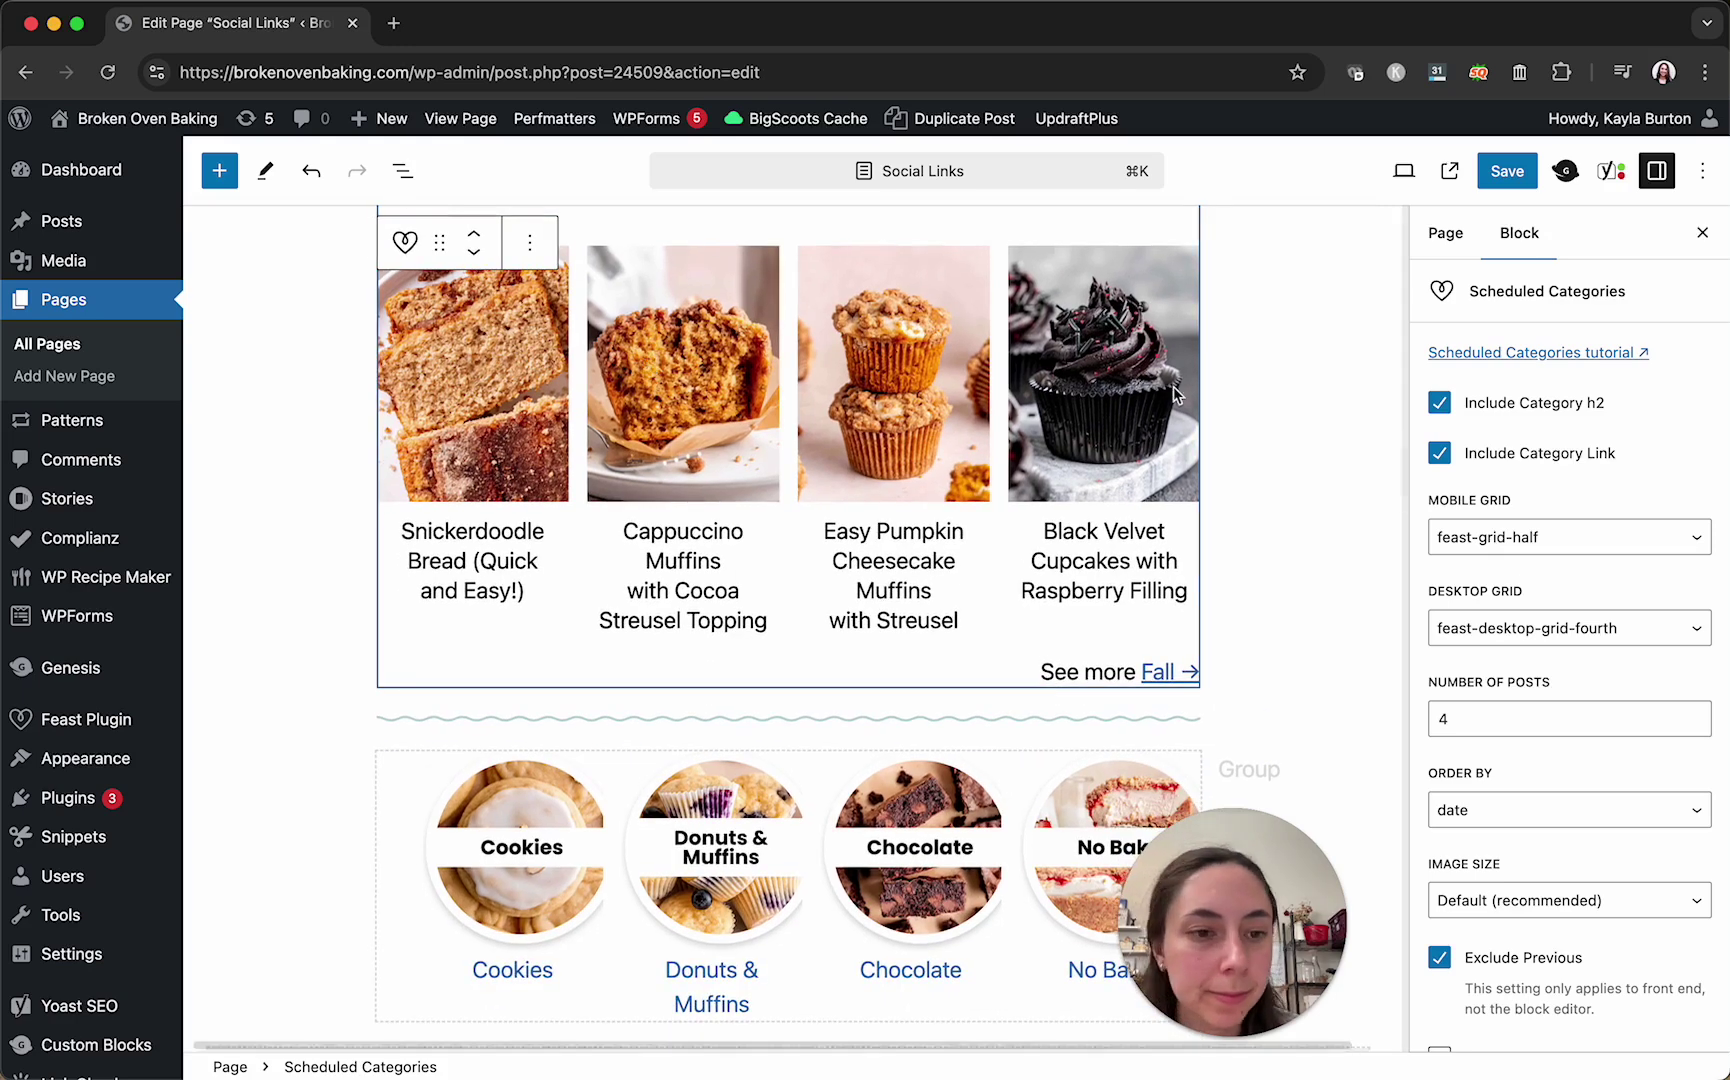
scroll(1470, 668, "down", 5)
scroll(1520, 420, "up", 2)
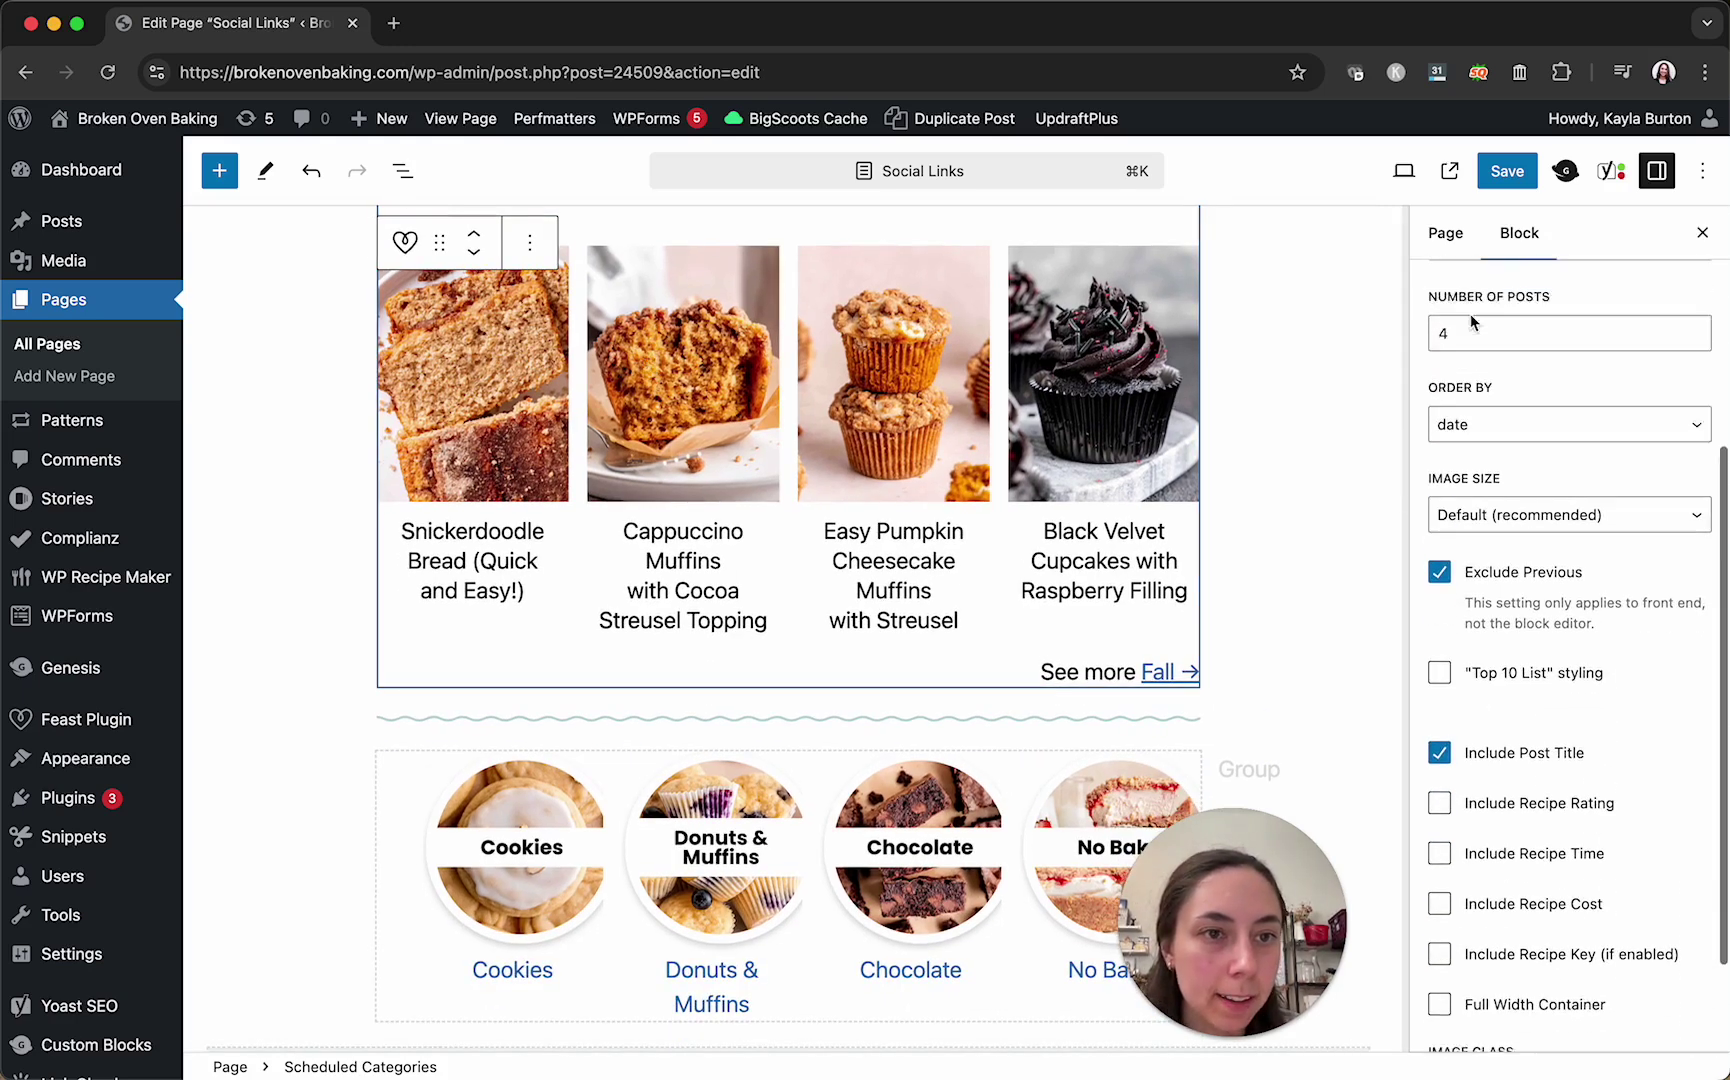
- Set the number of posts in the Scheduled Categories block to 8
left_click(1420, 360)
double_click(1418, 360)
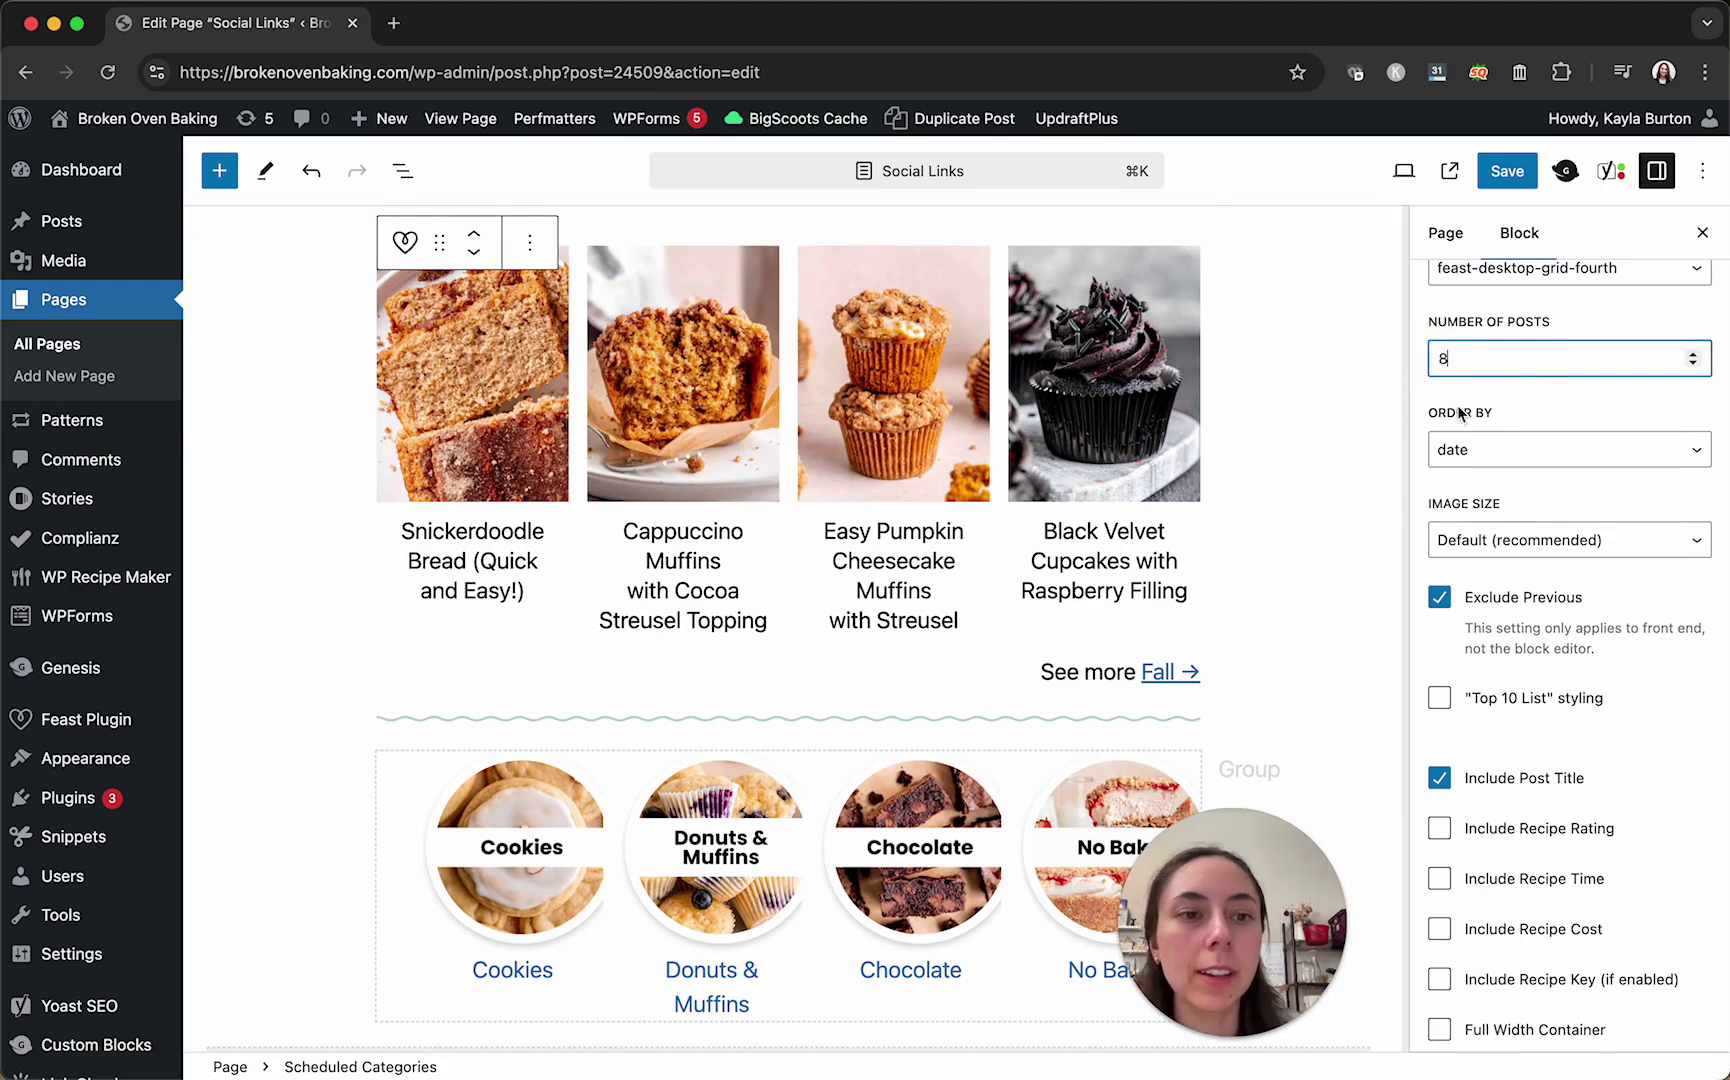
left_click(1518, 394)
- Compare the comment_count, shared_counts_total and modified post orders in the Scheduled Categories block, and settle on ordering by comment_count
scroll(1538, 560, "down", 2)
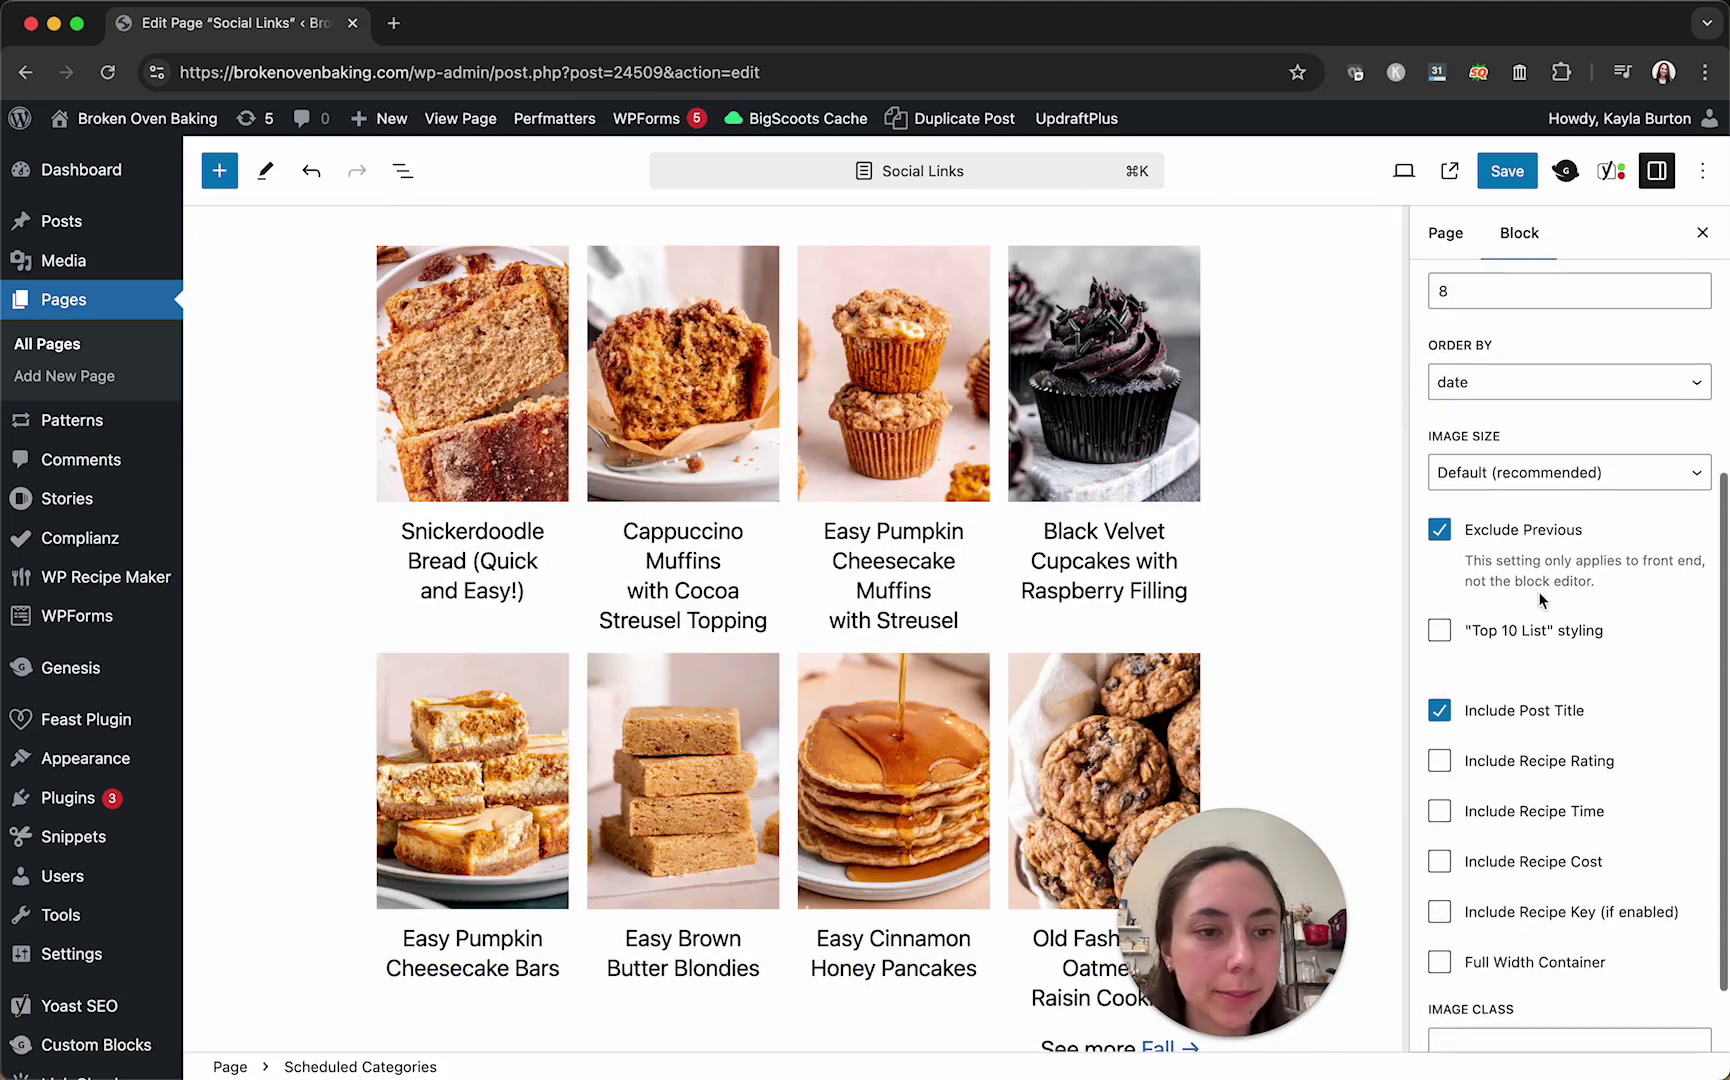
left_click(1555, 389)
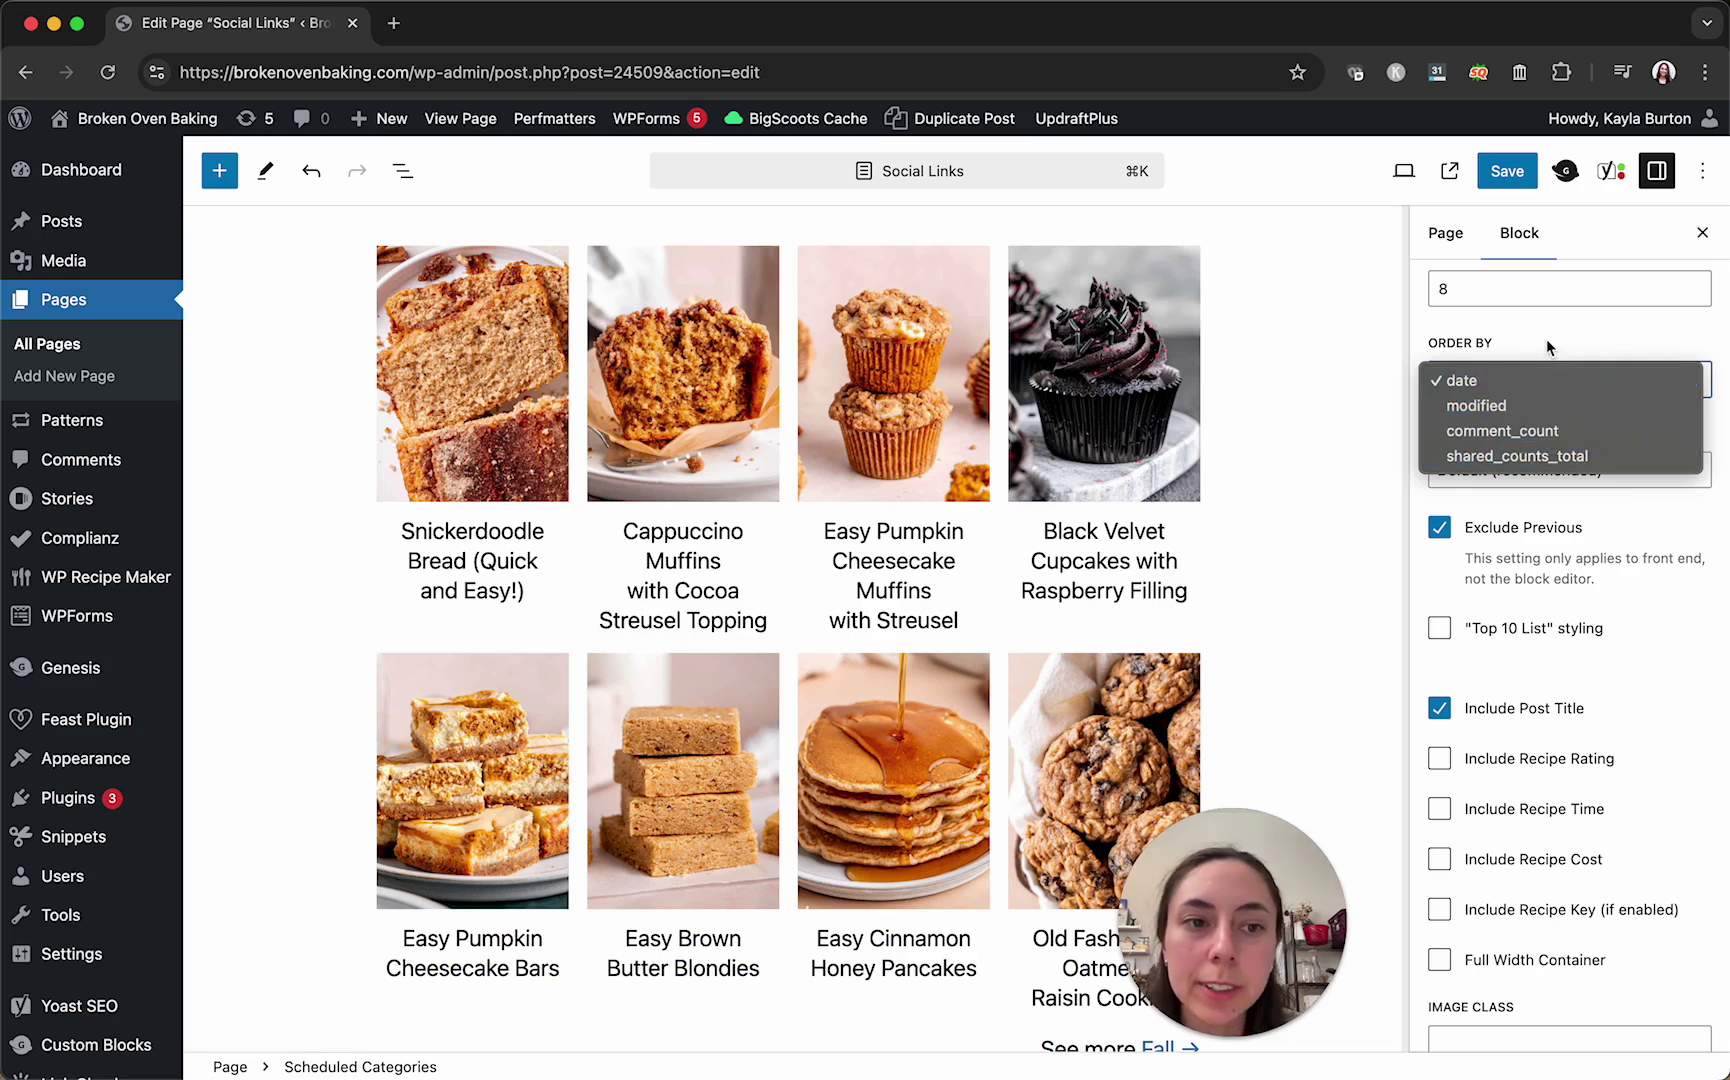
left_click(1518, 432)
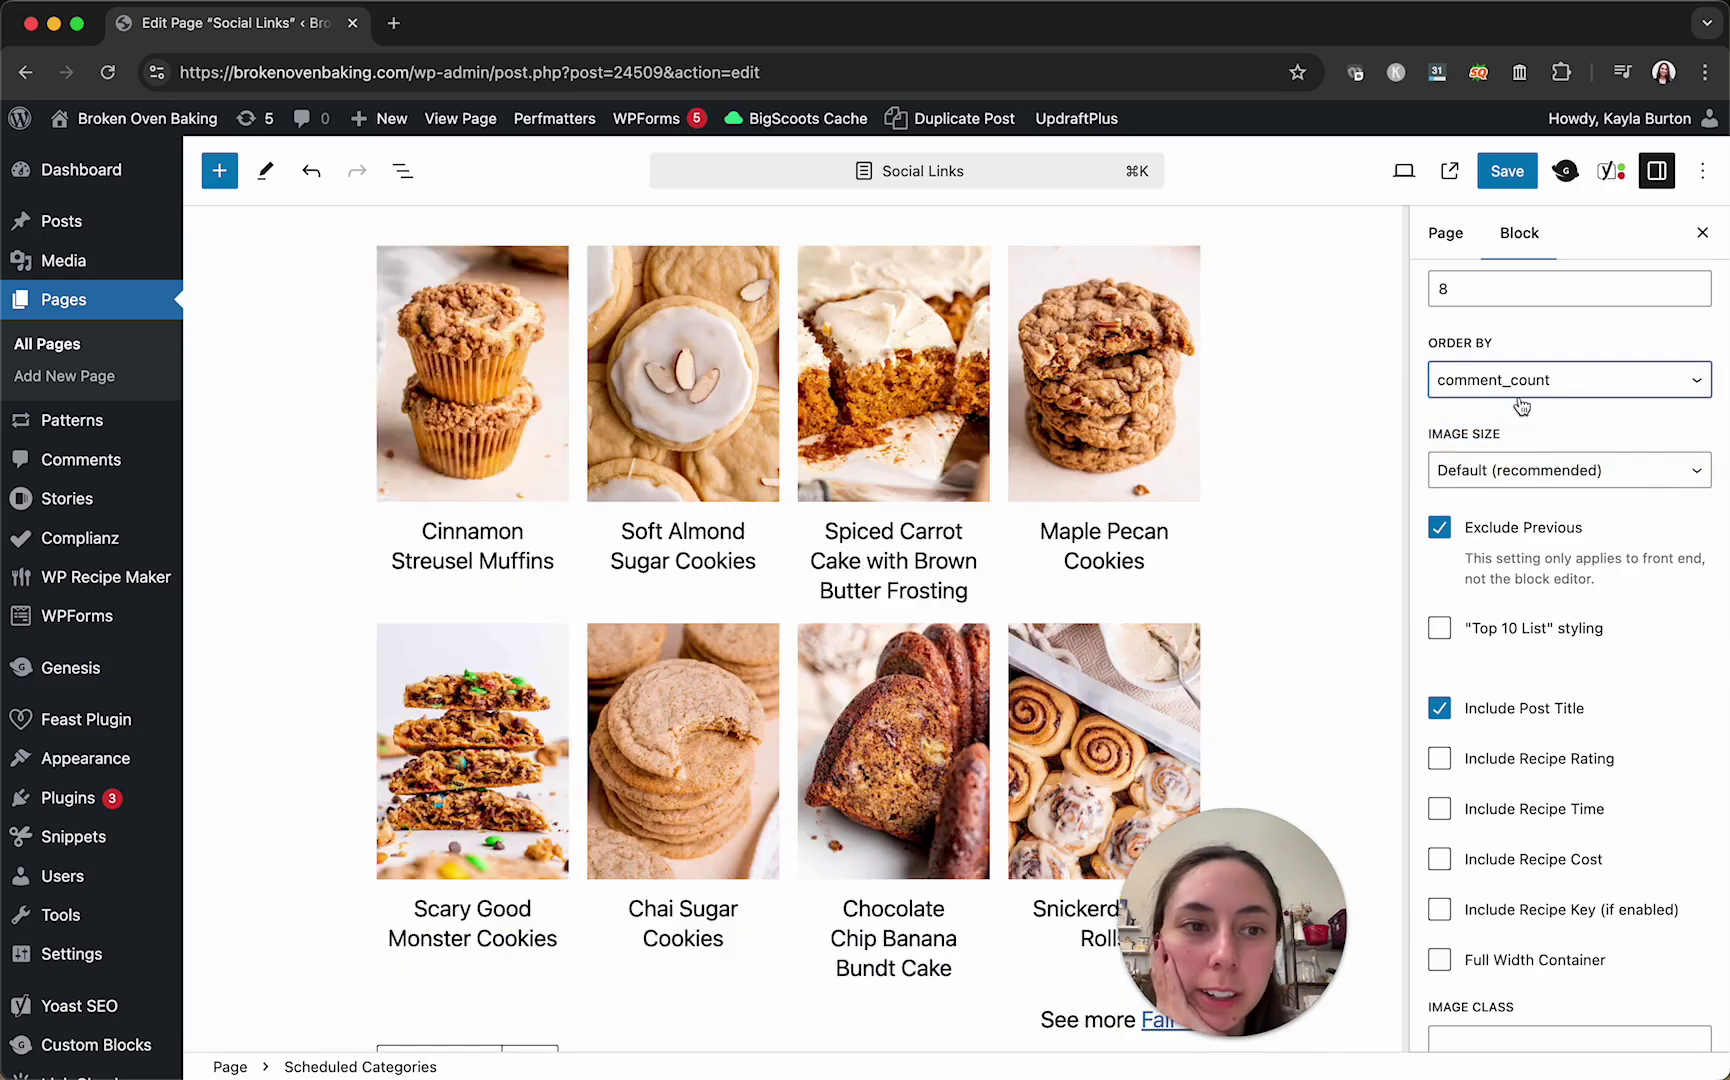
left_click(1520, 386)
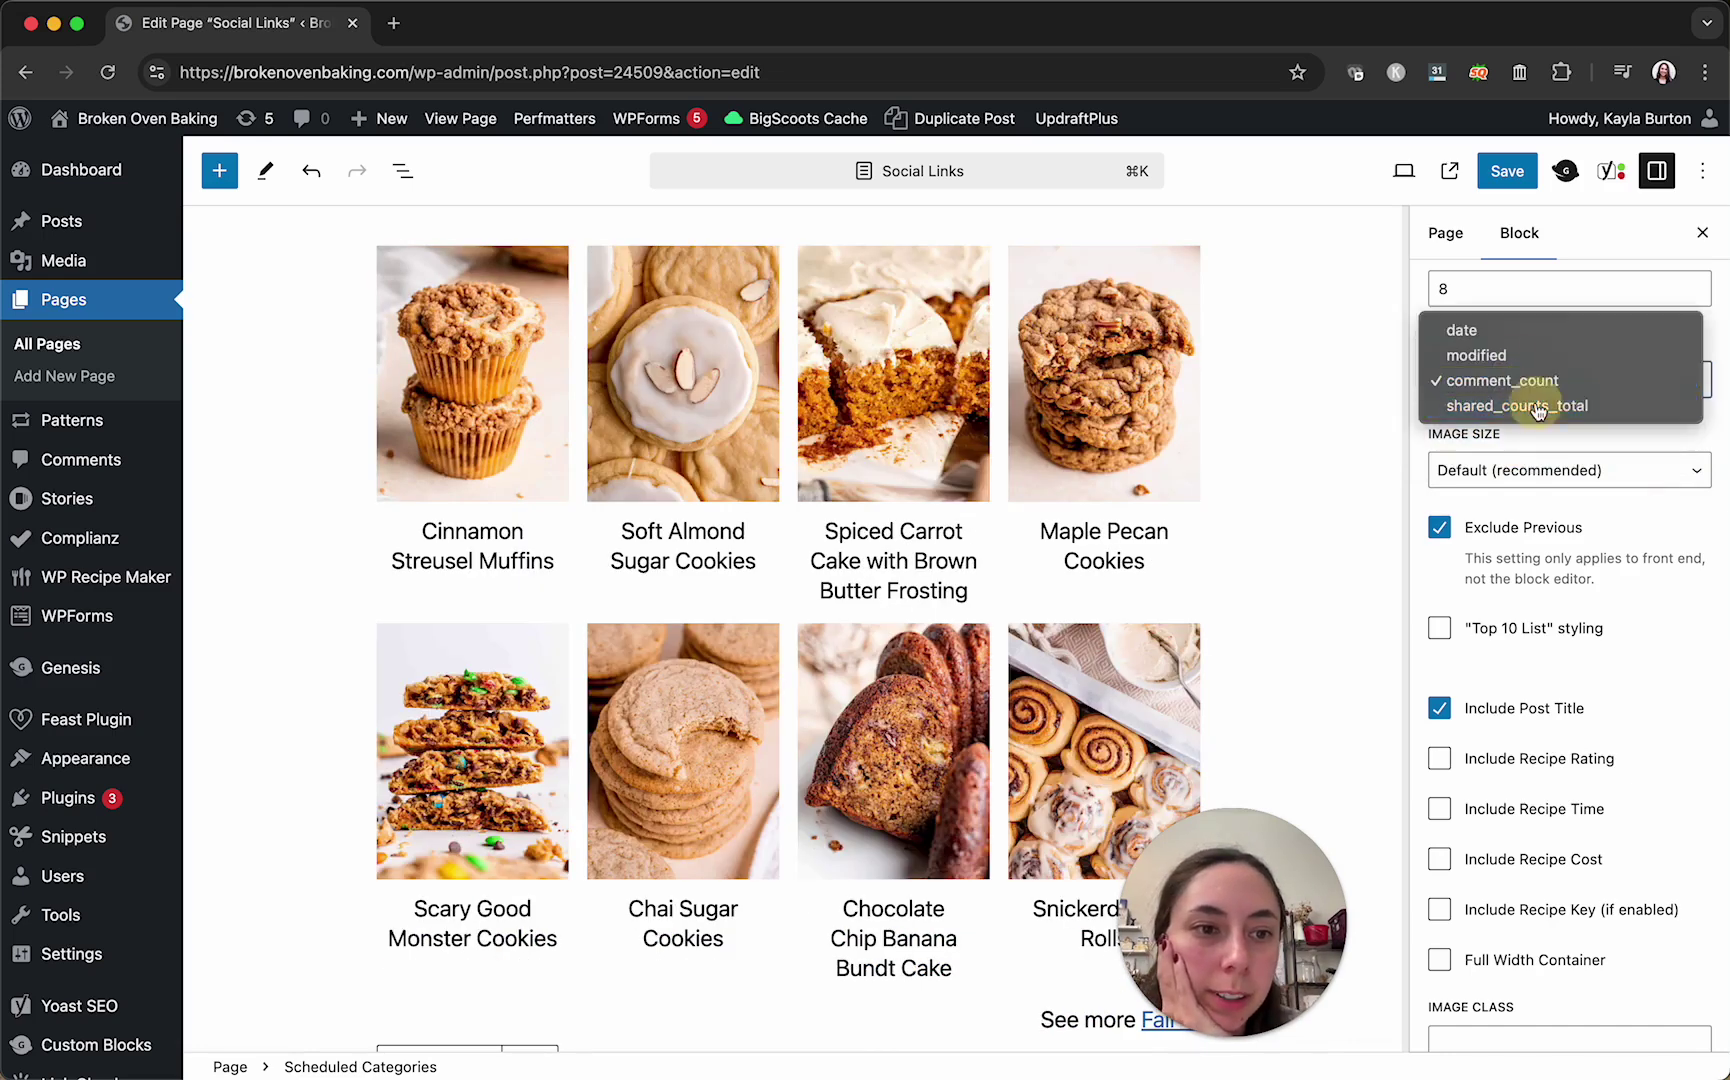
left_click(1533, 408)
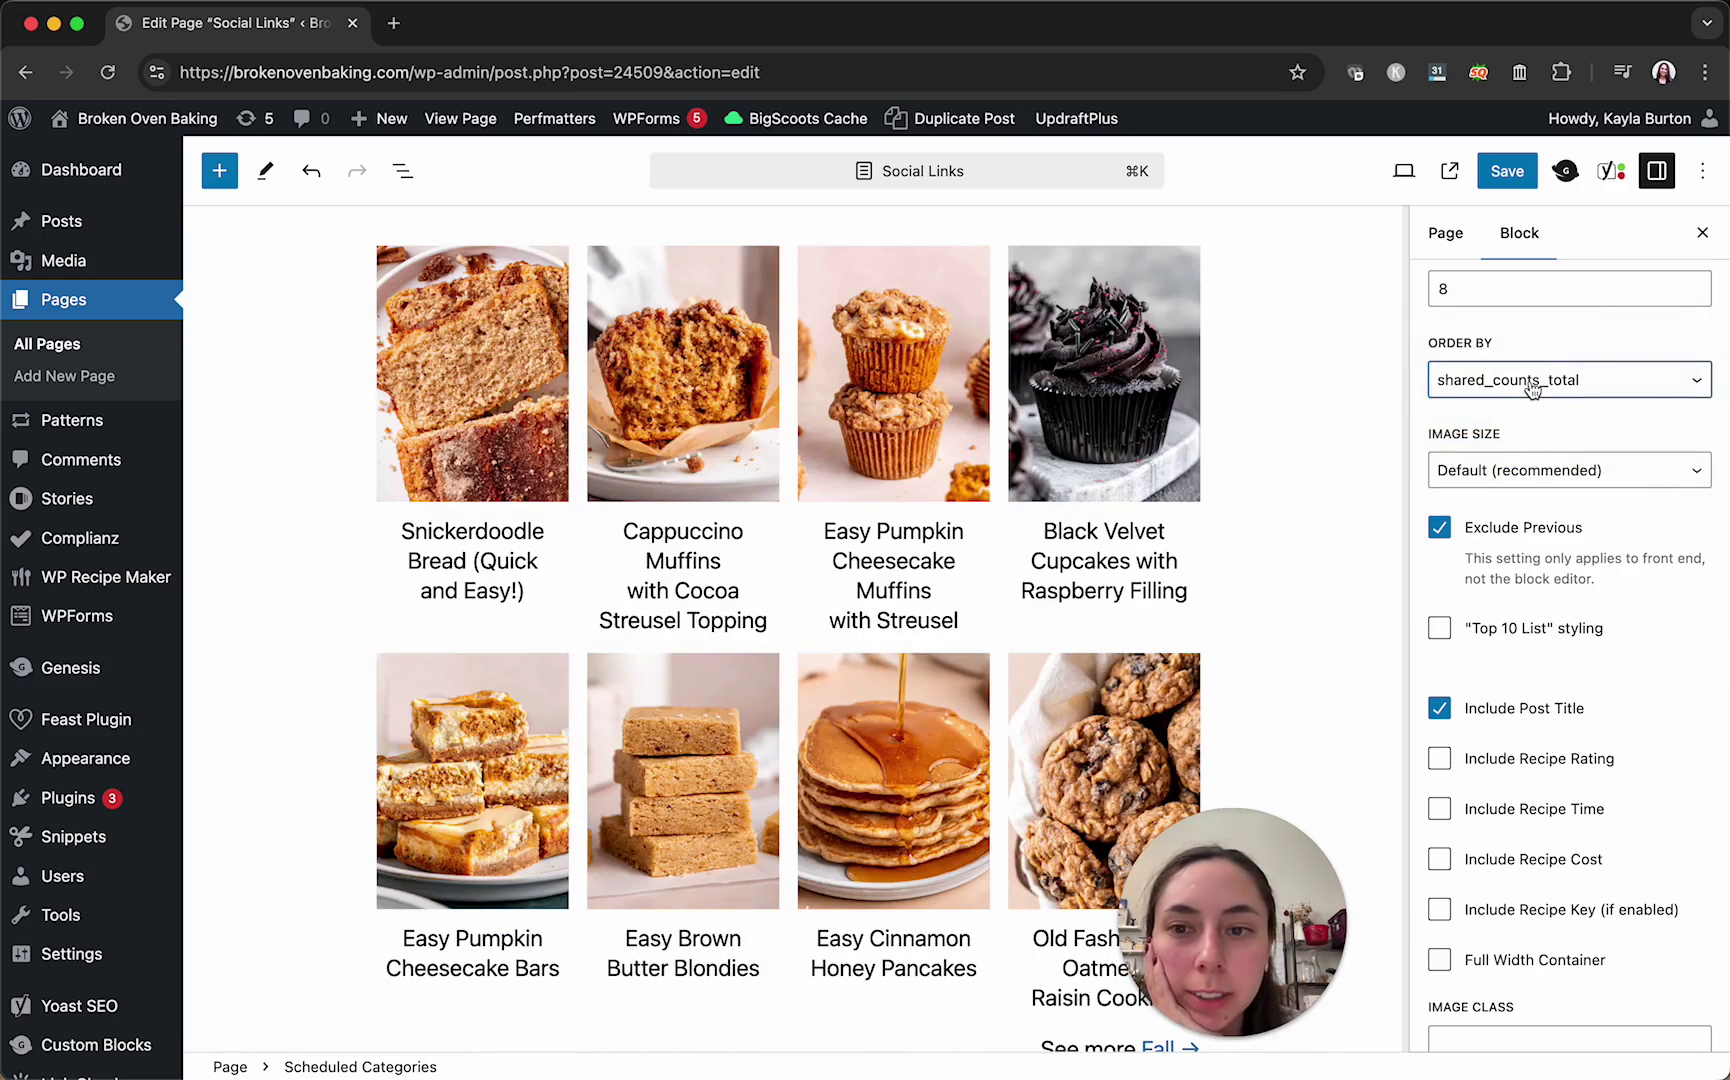
left_click(1533, 390)
left_click(1510, 380)
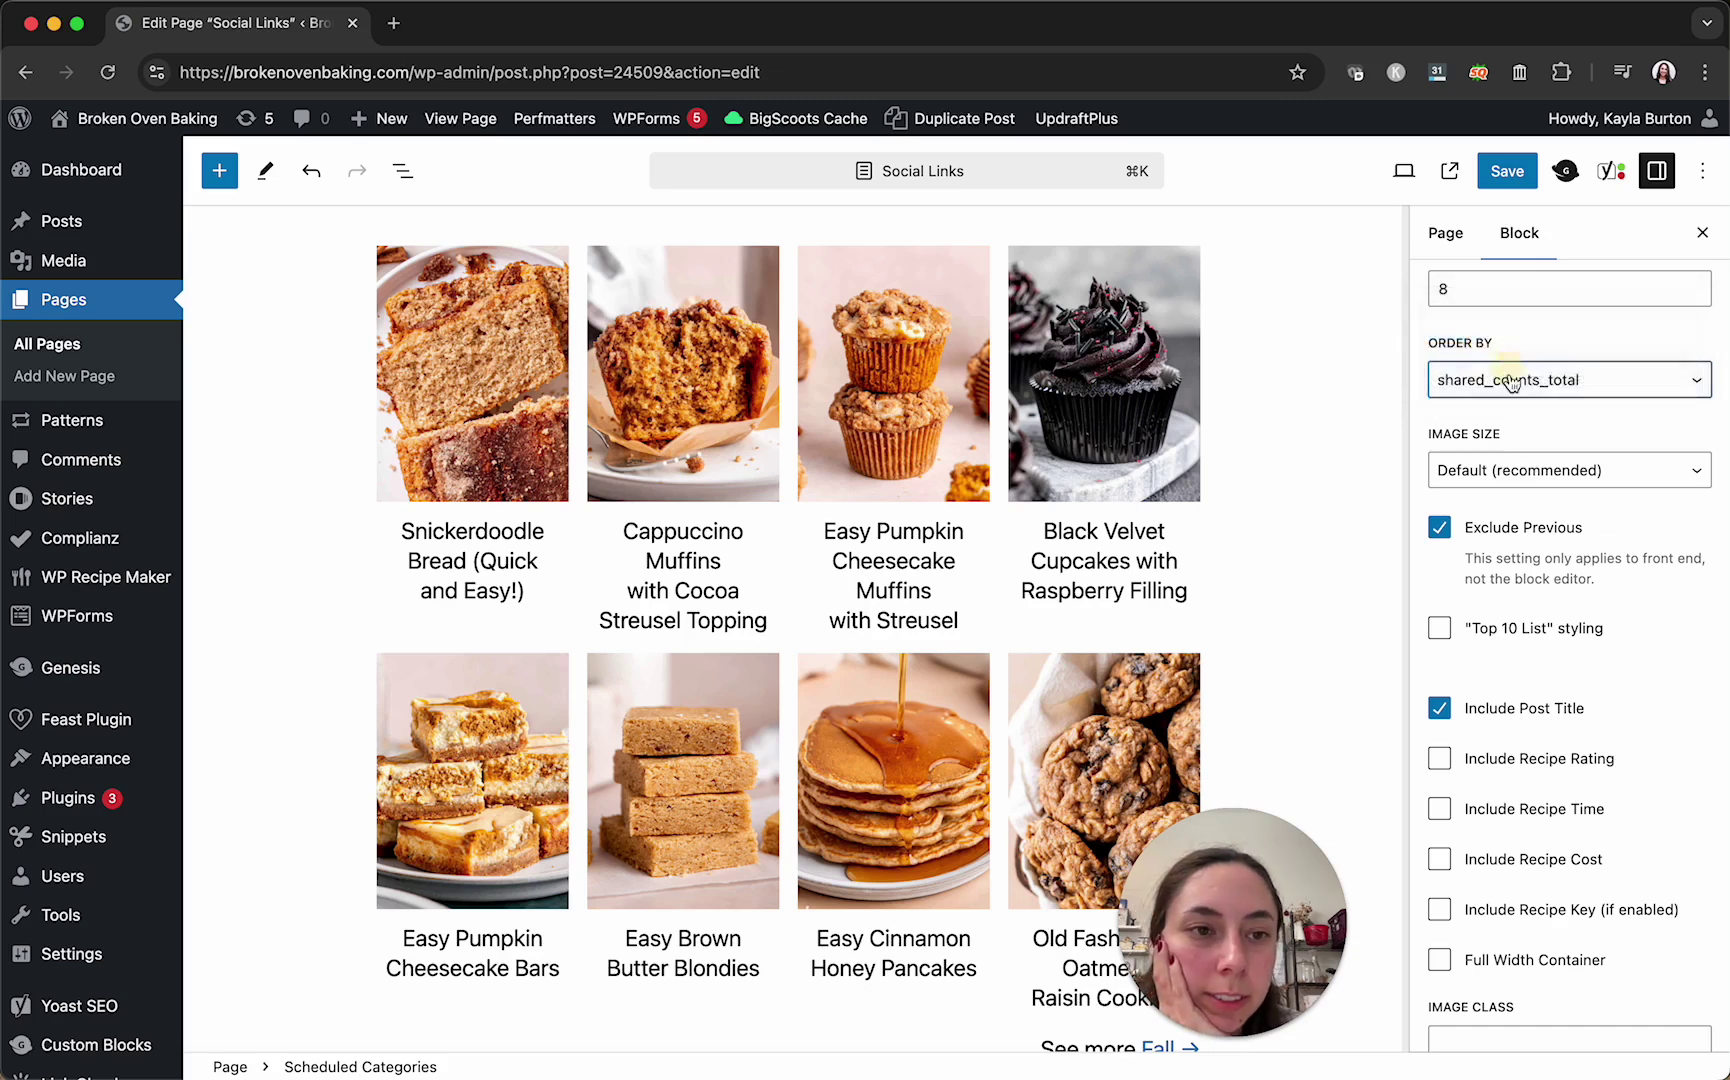
left_click(1540, 389)
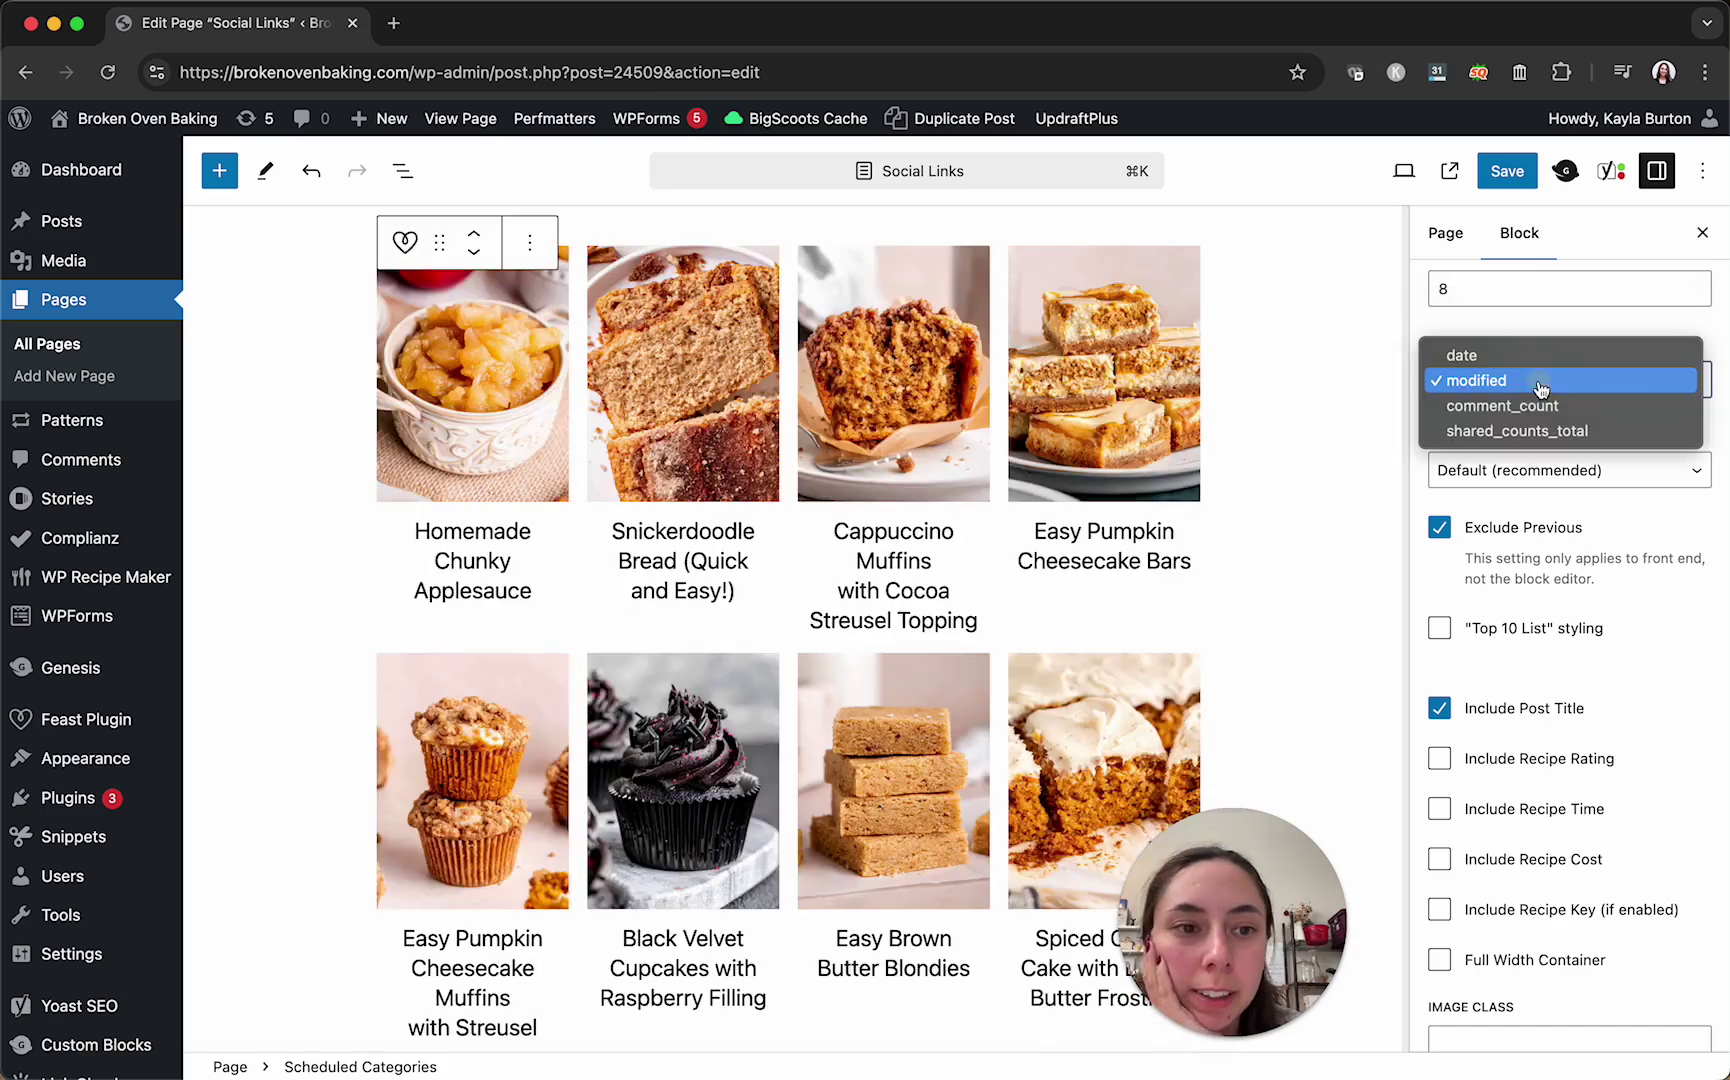
left_click(1525, 401)
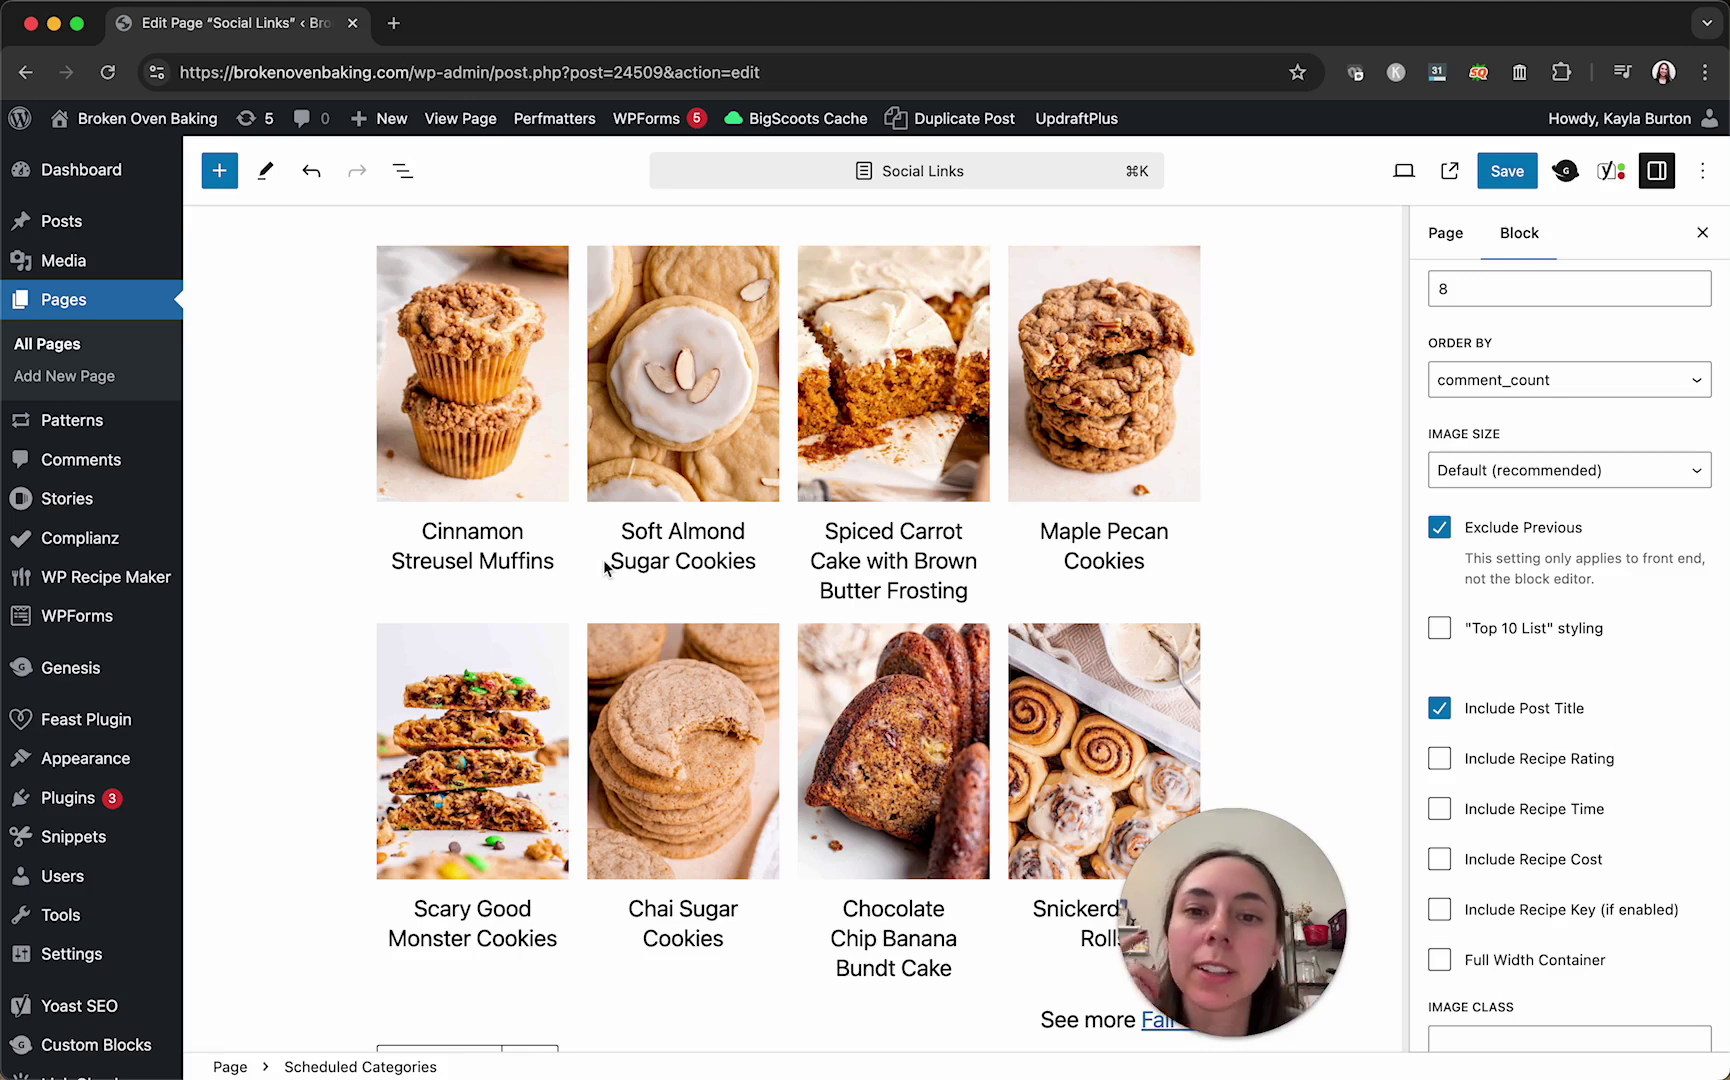
- Wrap the Fall Scheduled Categories block in a Group block
scroll(603, 560, "up", 3)
left_click(668, 316)
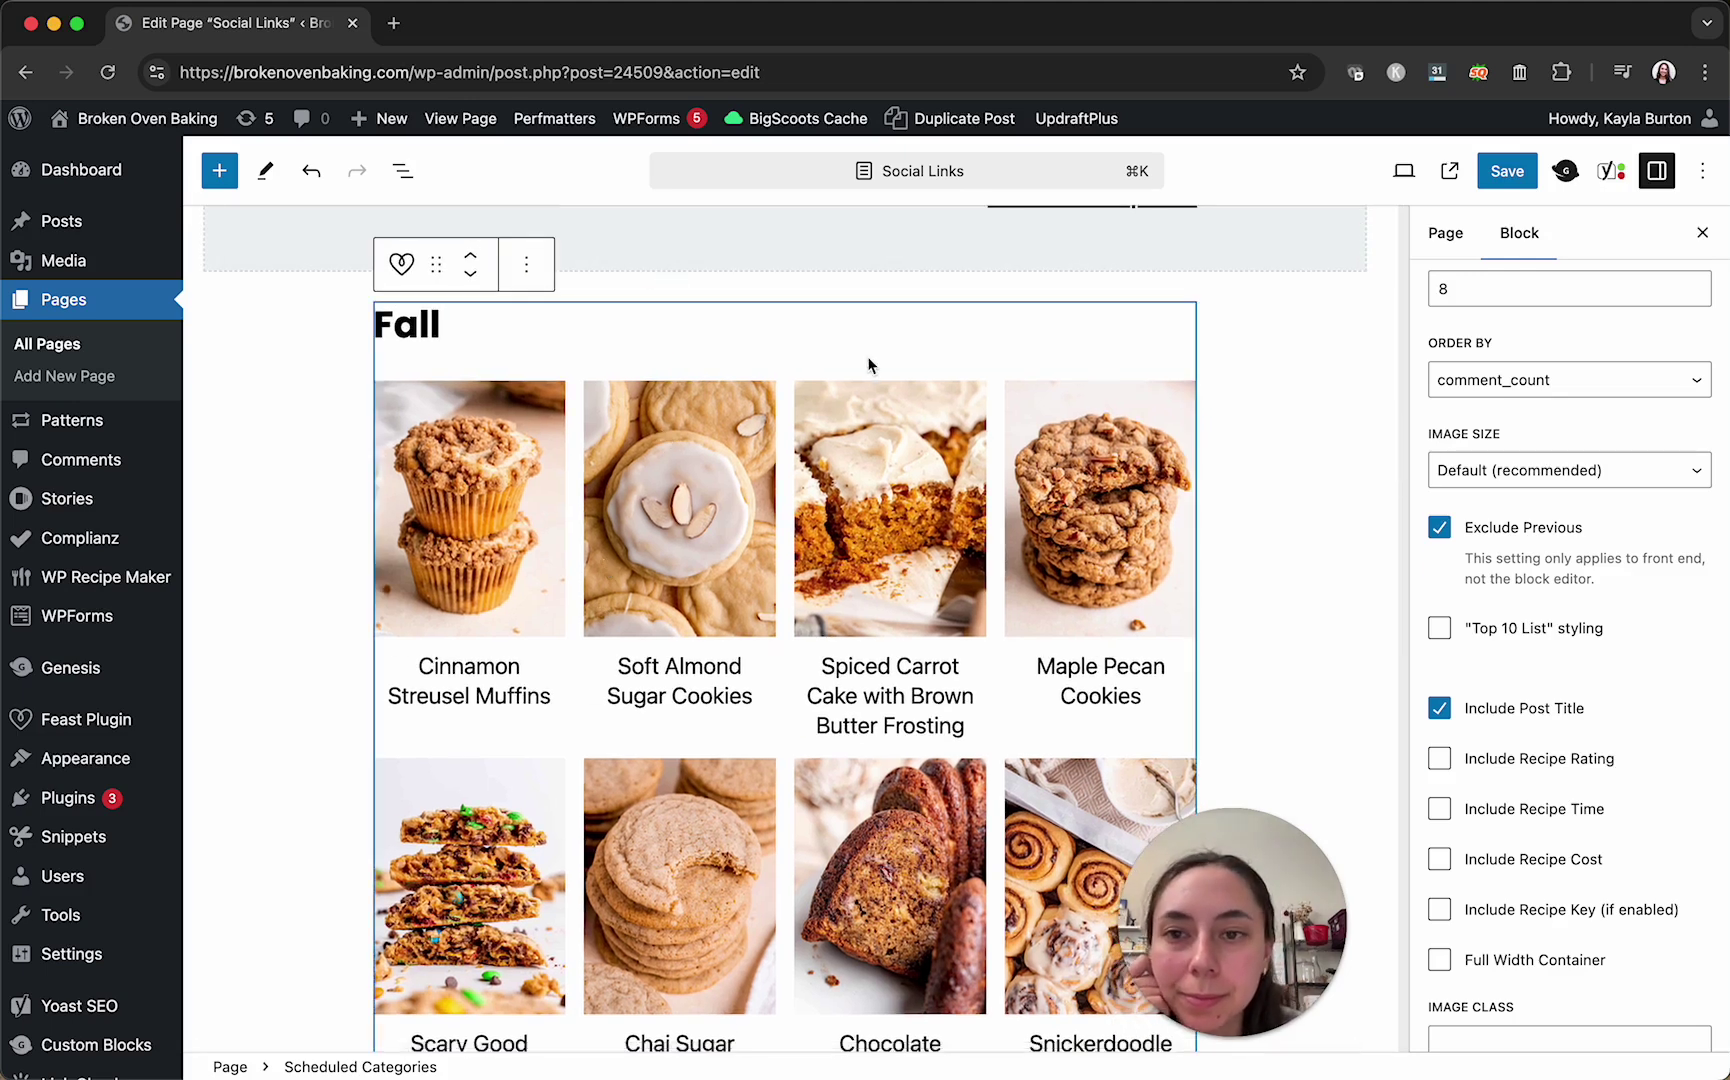
left_click(541, 283)
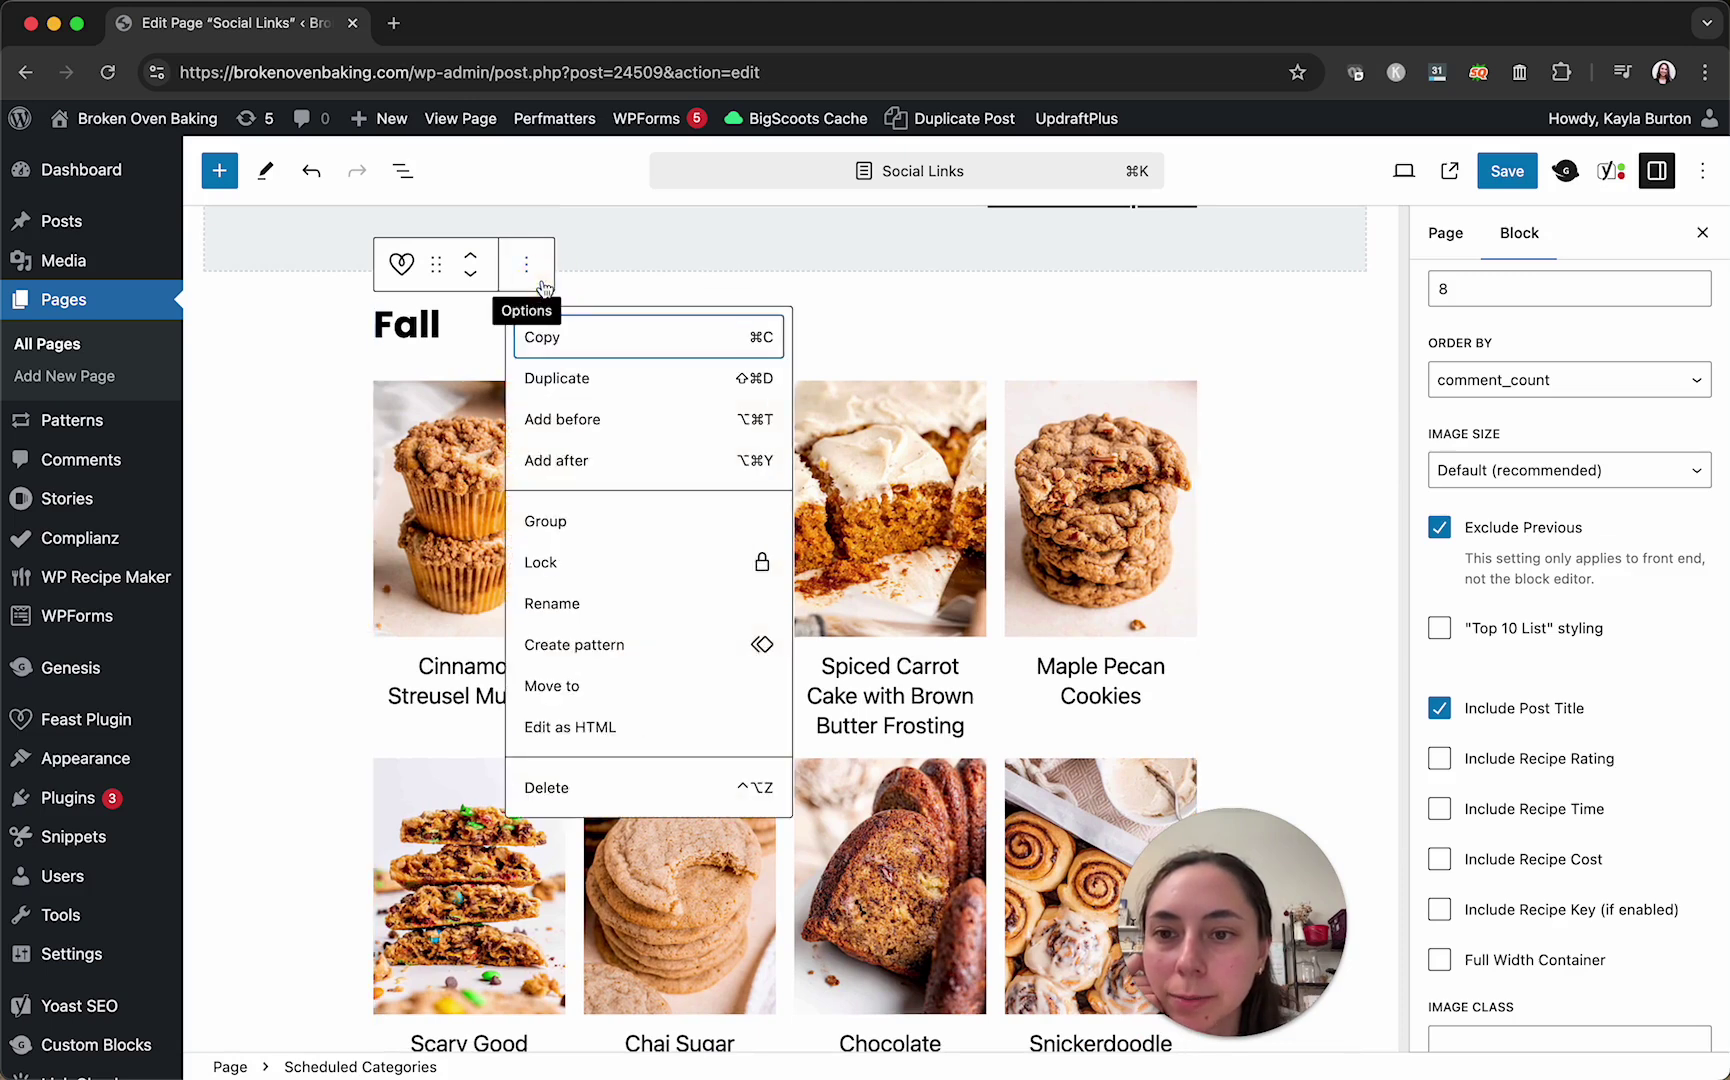
left_click(566, 522)
scroll(903, 450, "down", 10)
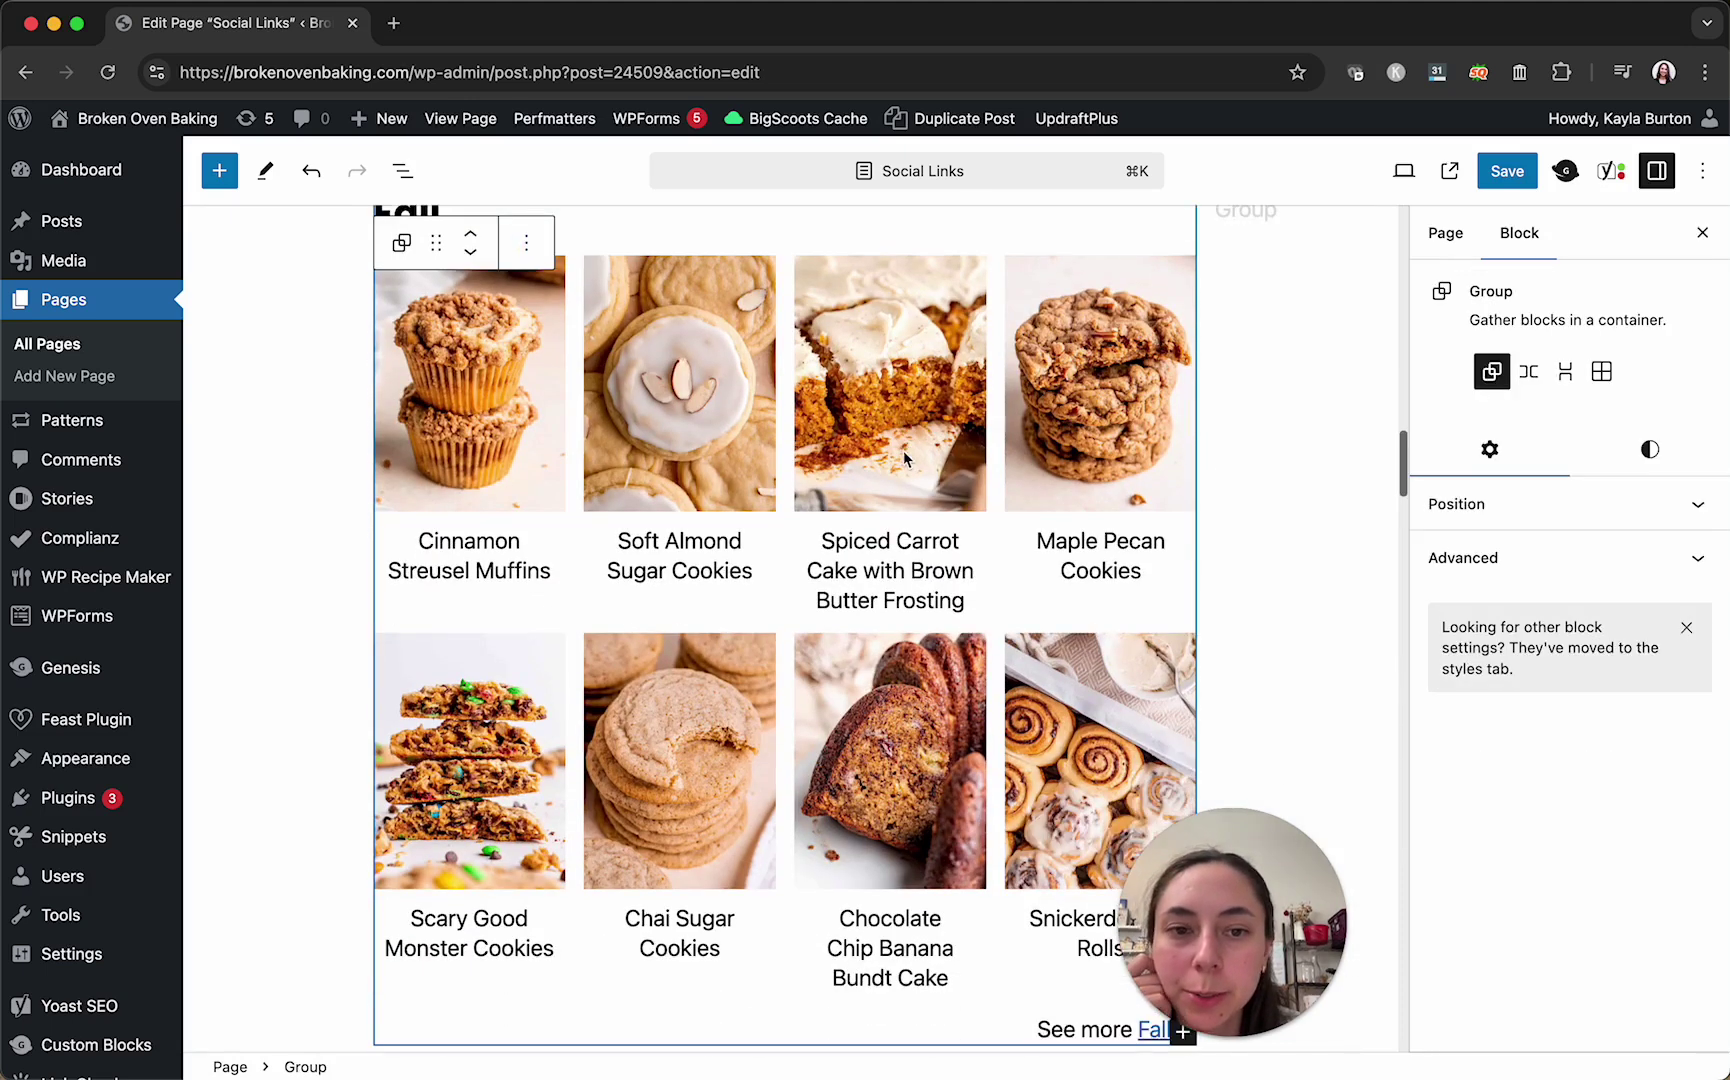
scroll(1200, 460, "up", 1)
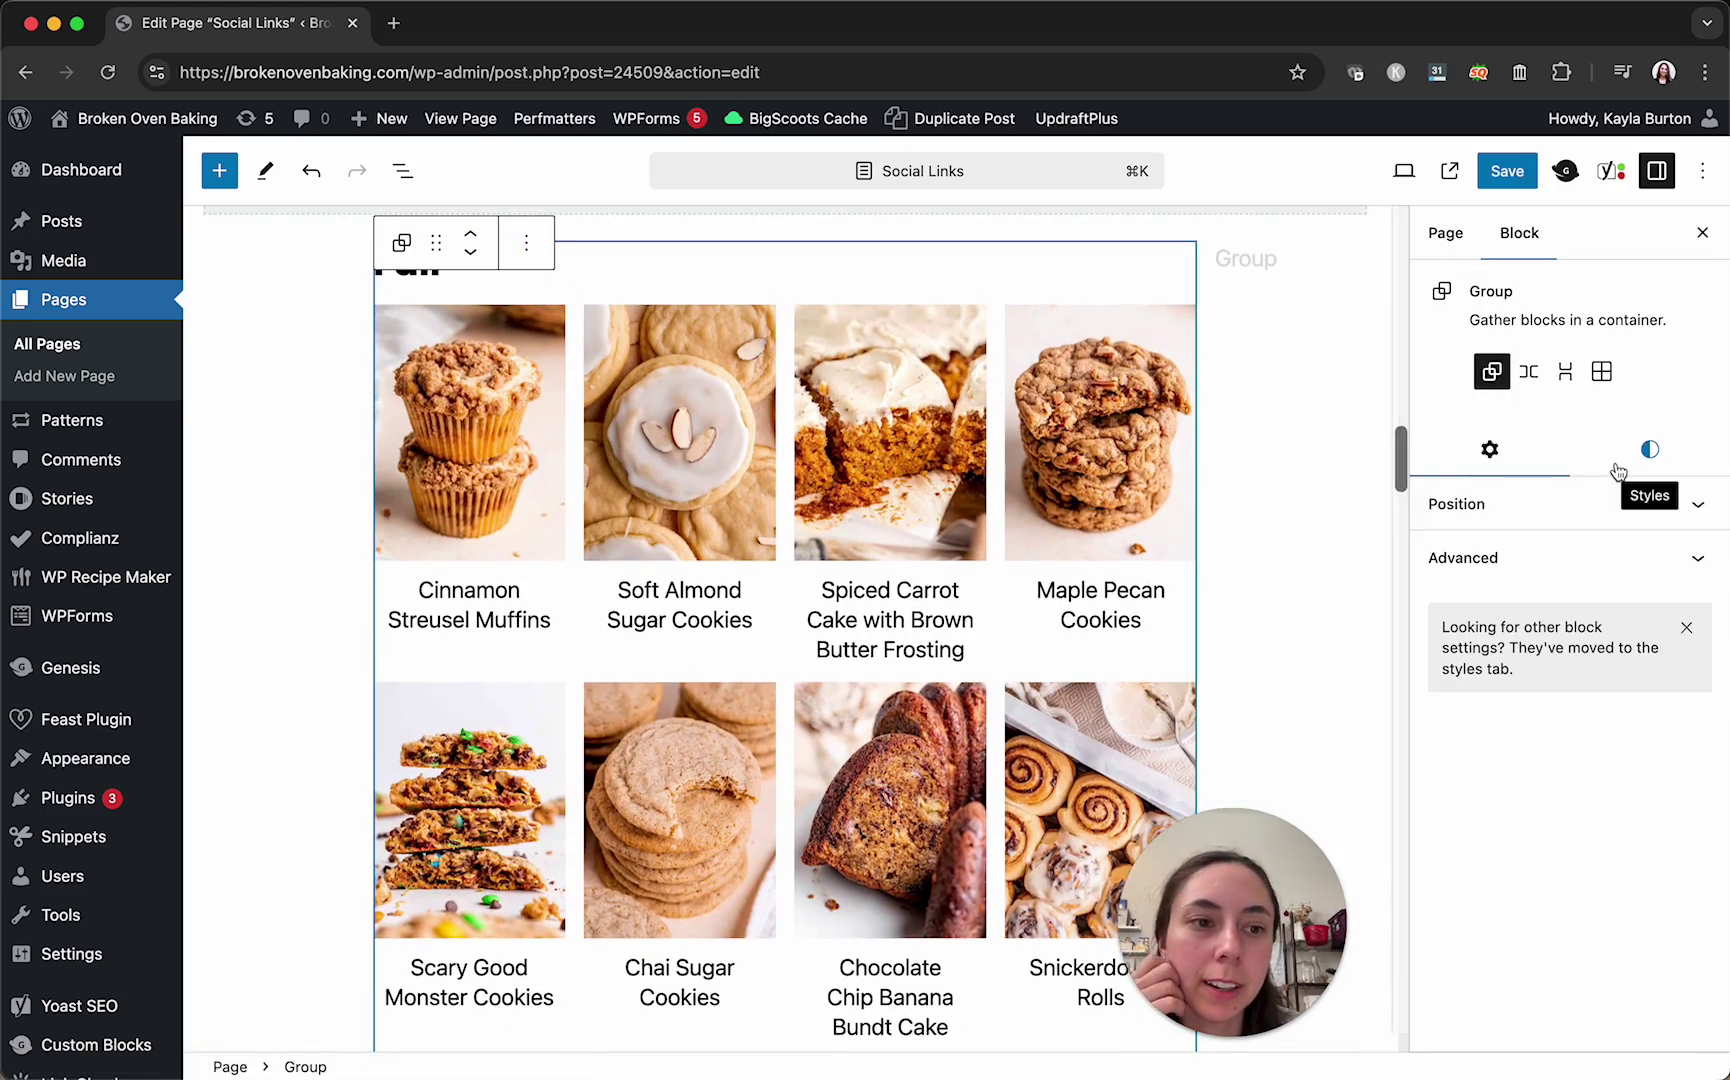
- Try the Branding Background style on the group around the Fall block, and return the group to the Default style
left_click(1648, 458)
scroll(1610, 608, "down", 3)
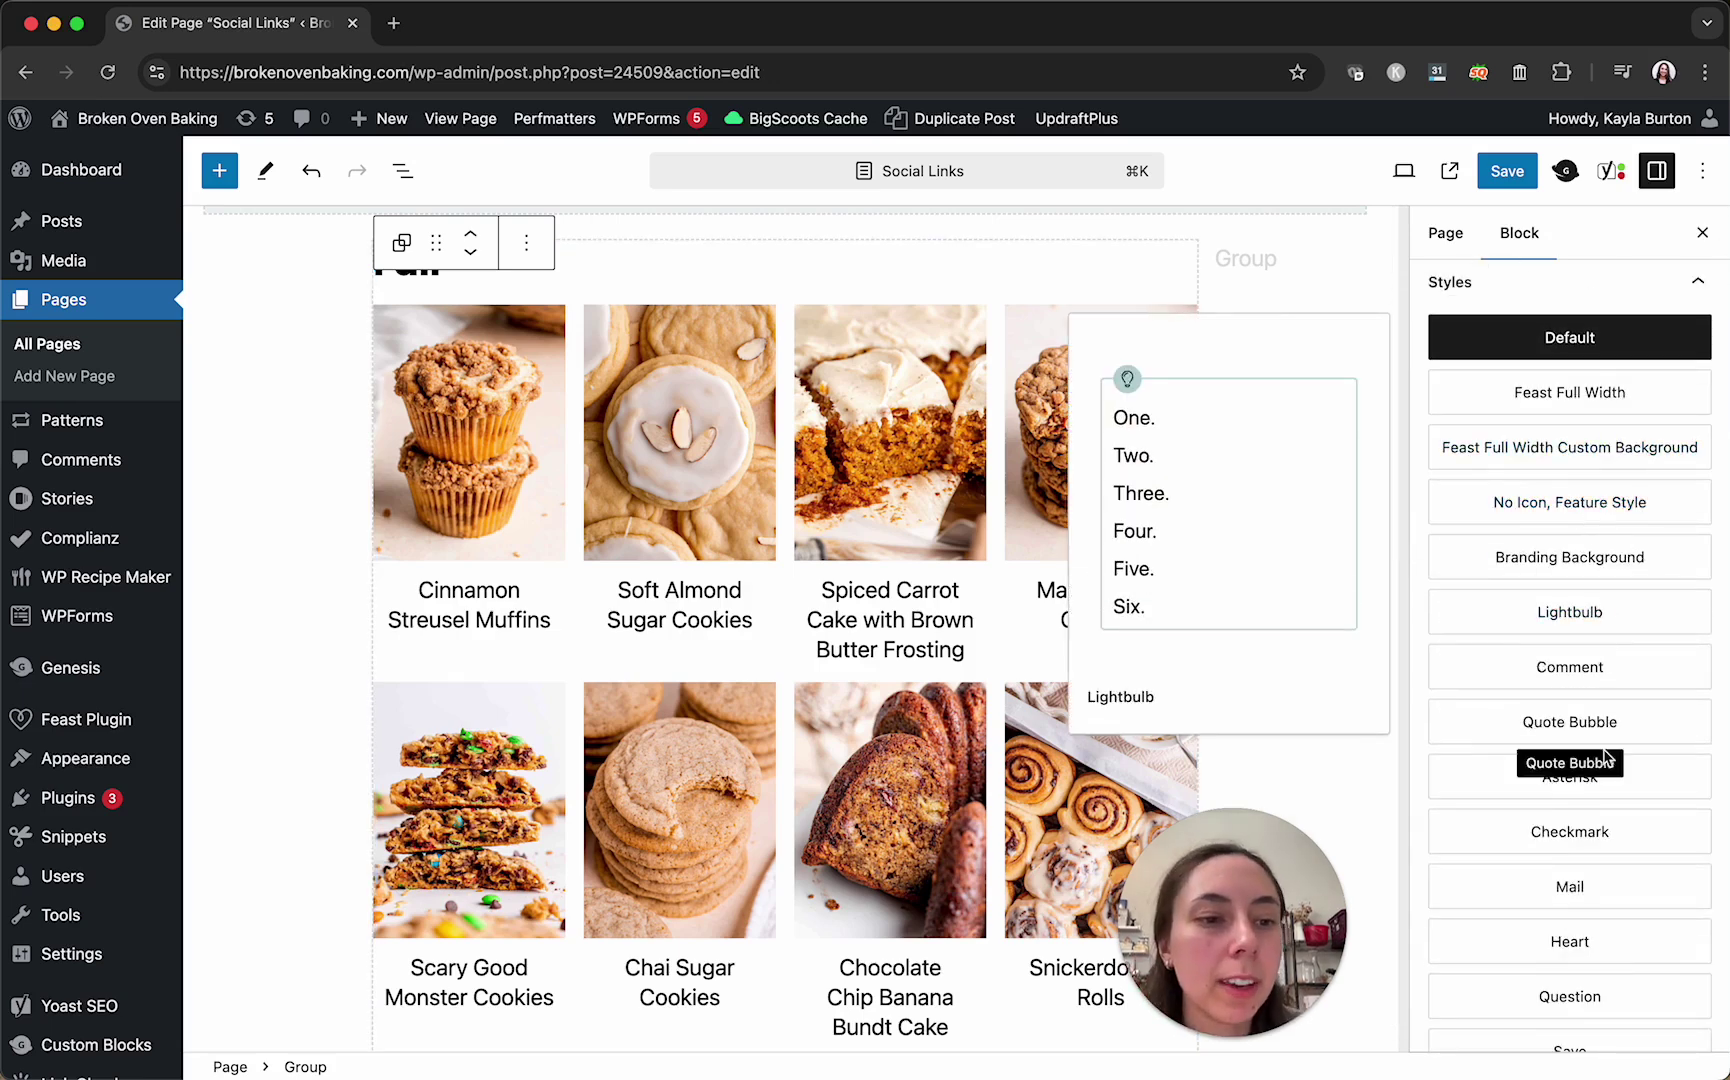
scroll(1598, 757, "down", 1)
scroll(1605, 660, "down", 1)
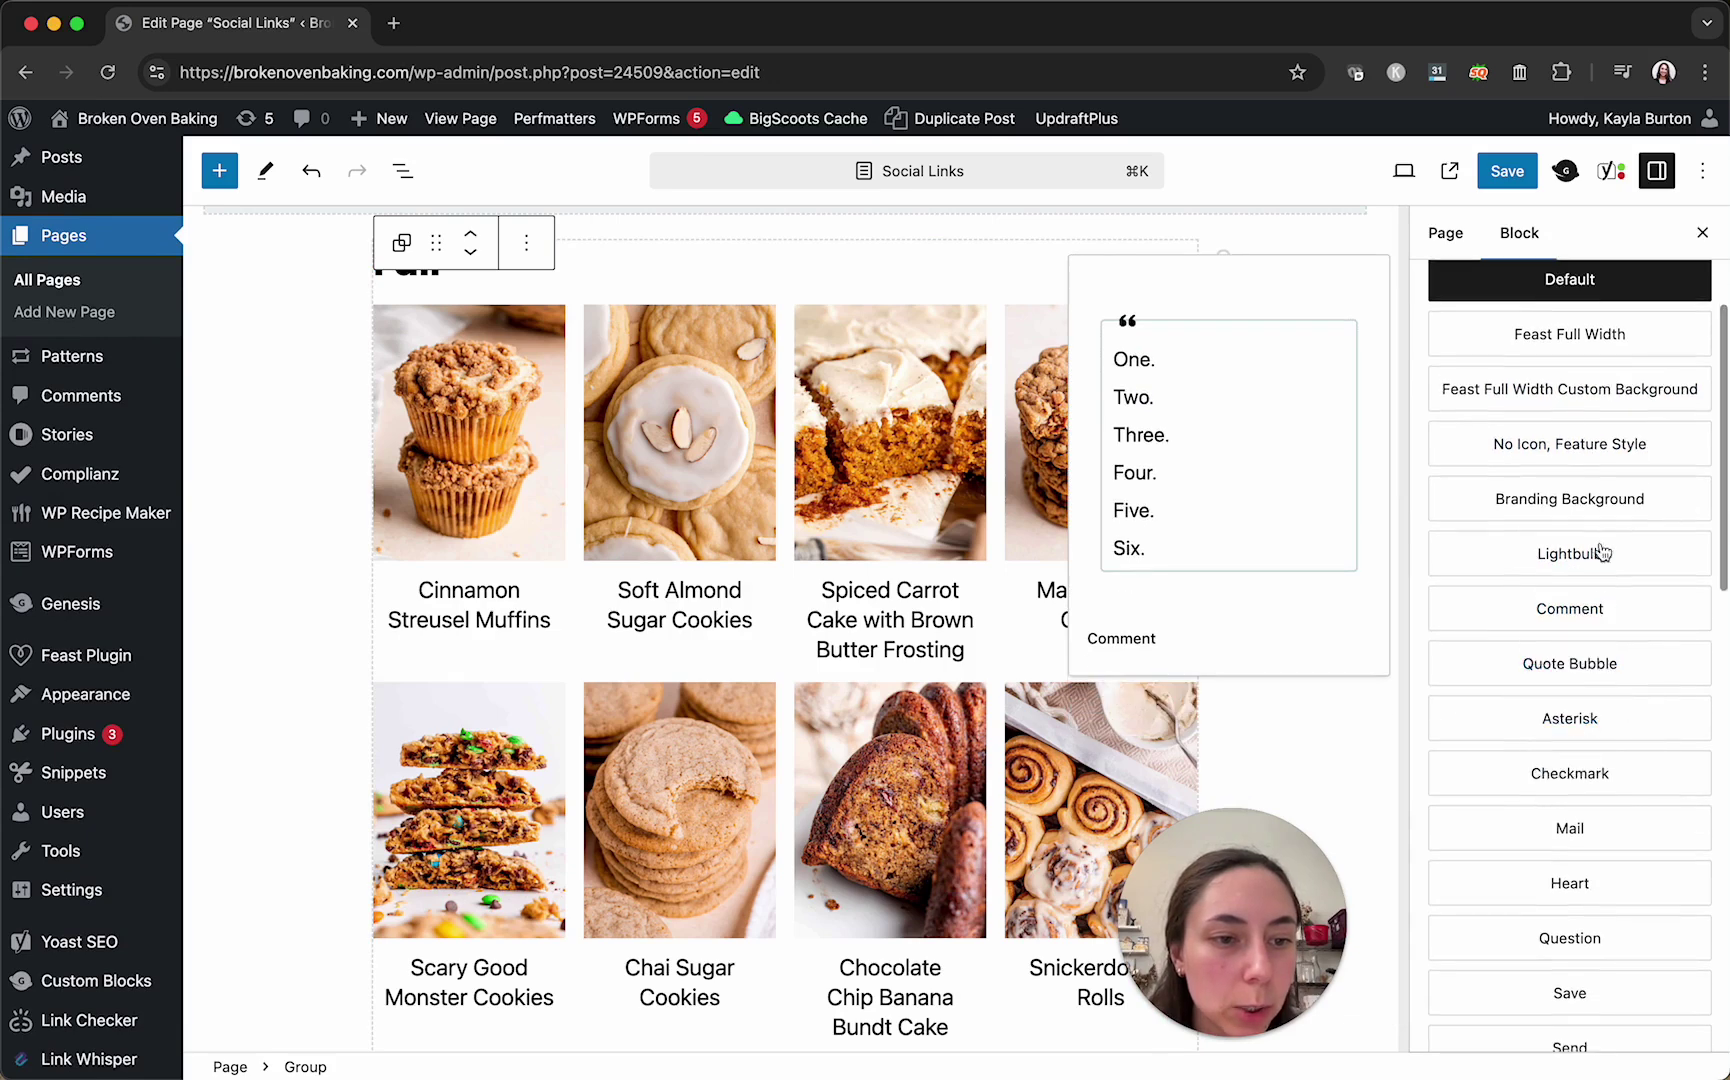
left_click(1590, 505)
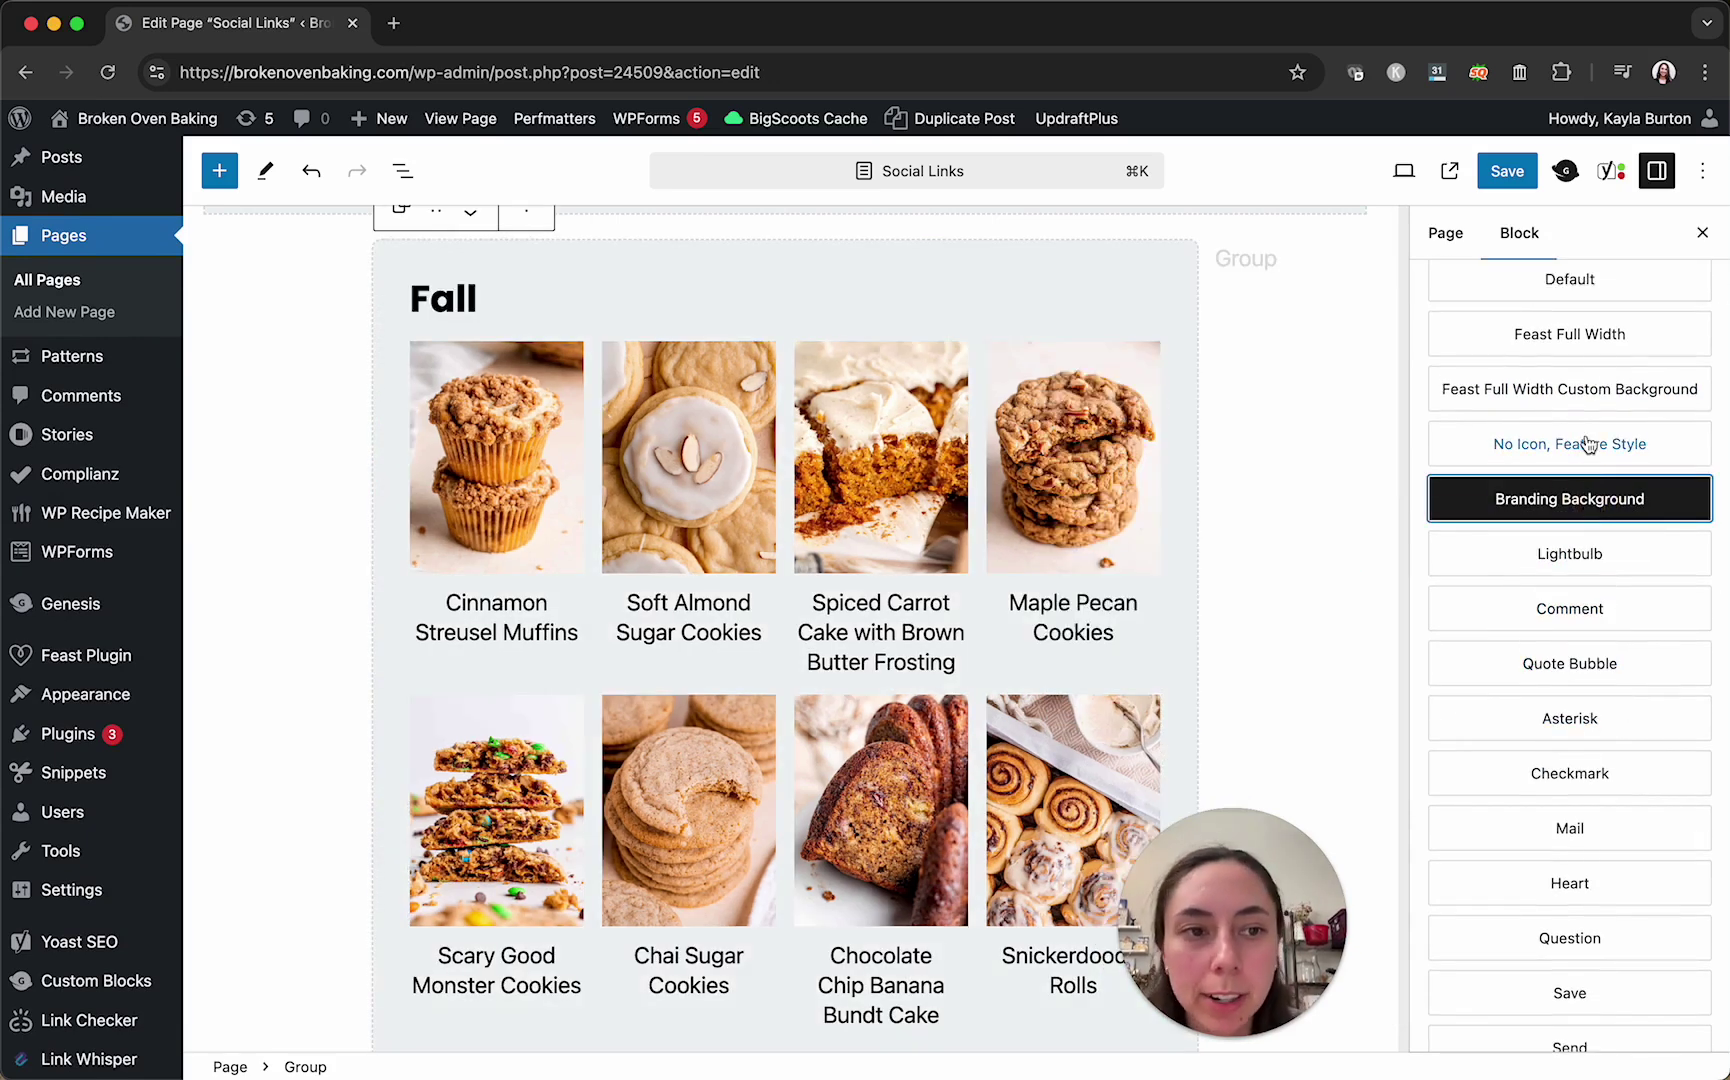
scroll(1586, 400, "up", 1)
left_click(1584, 350)
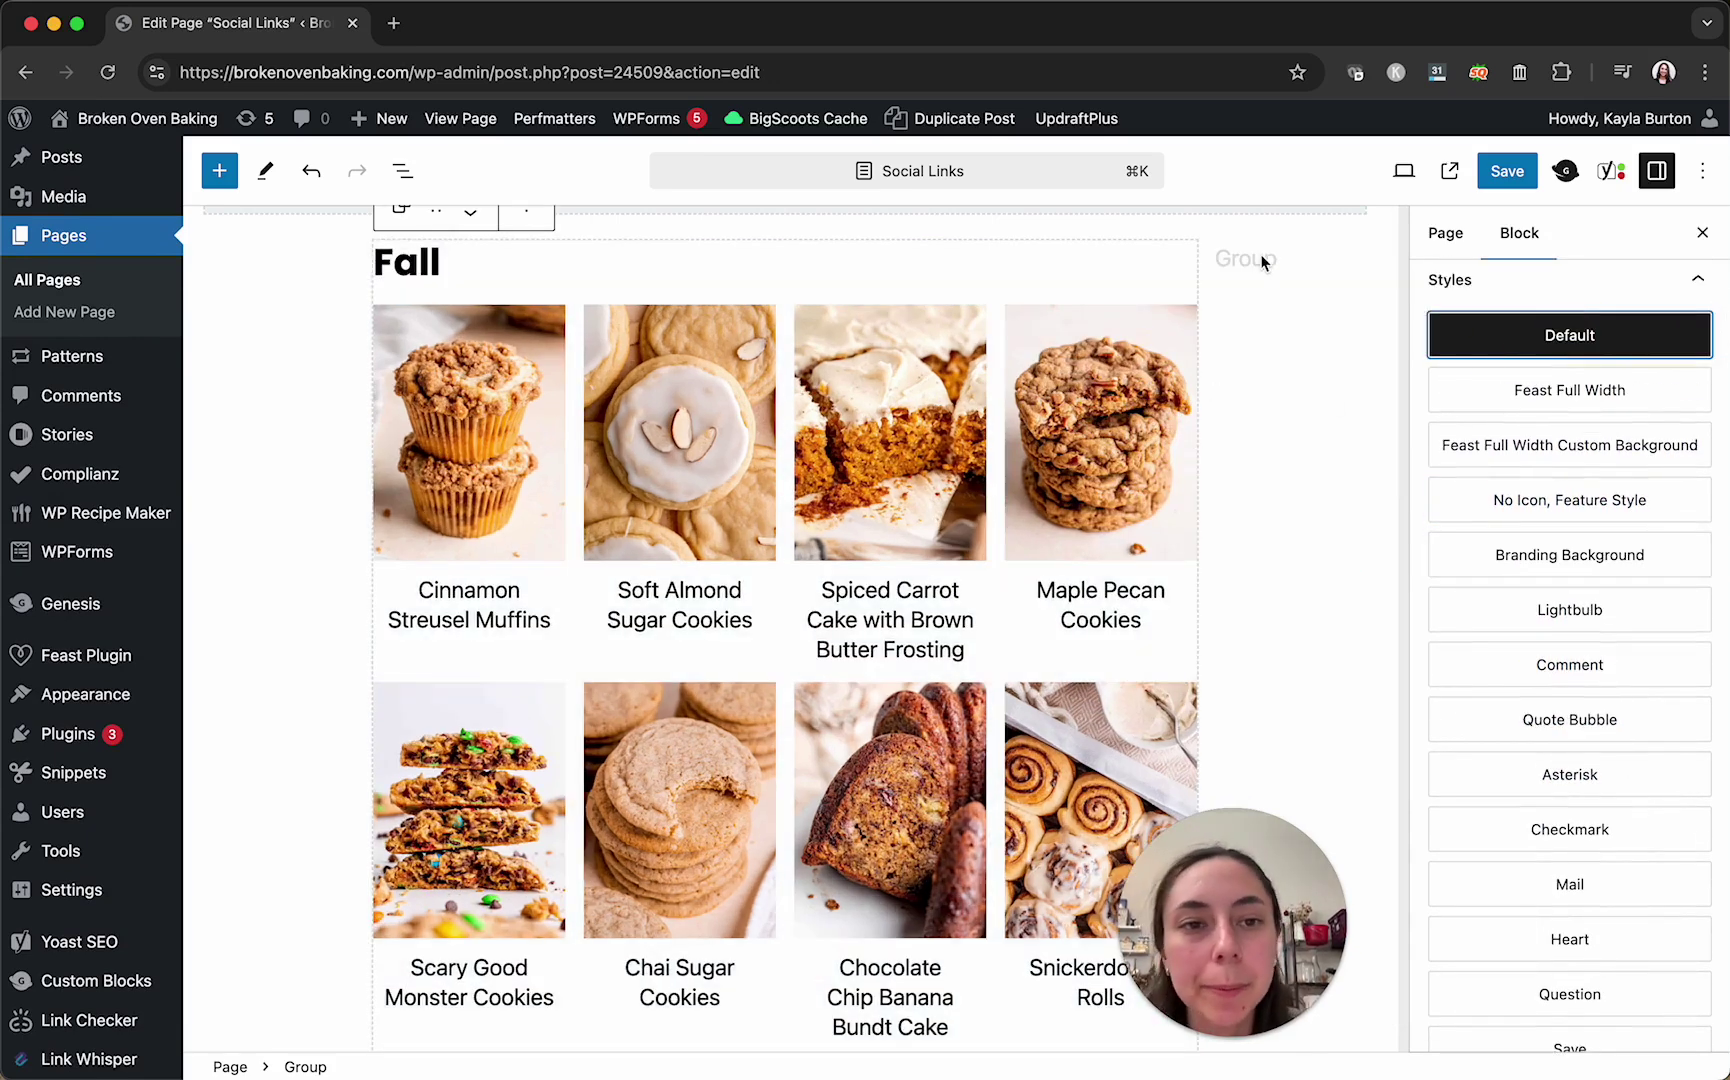
- Save the Social Links page and look through its recipe sections on the live site
scroll(1232, 452, "down", 10)
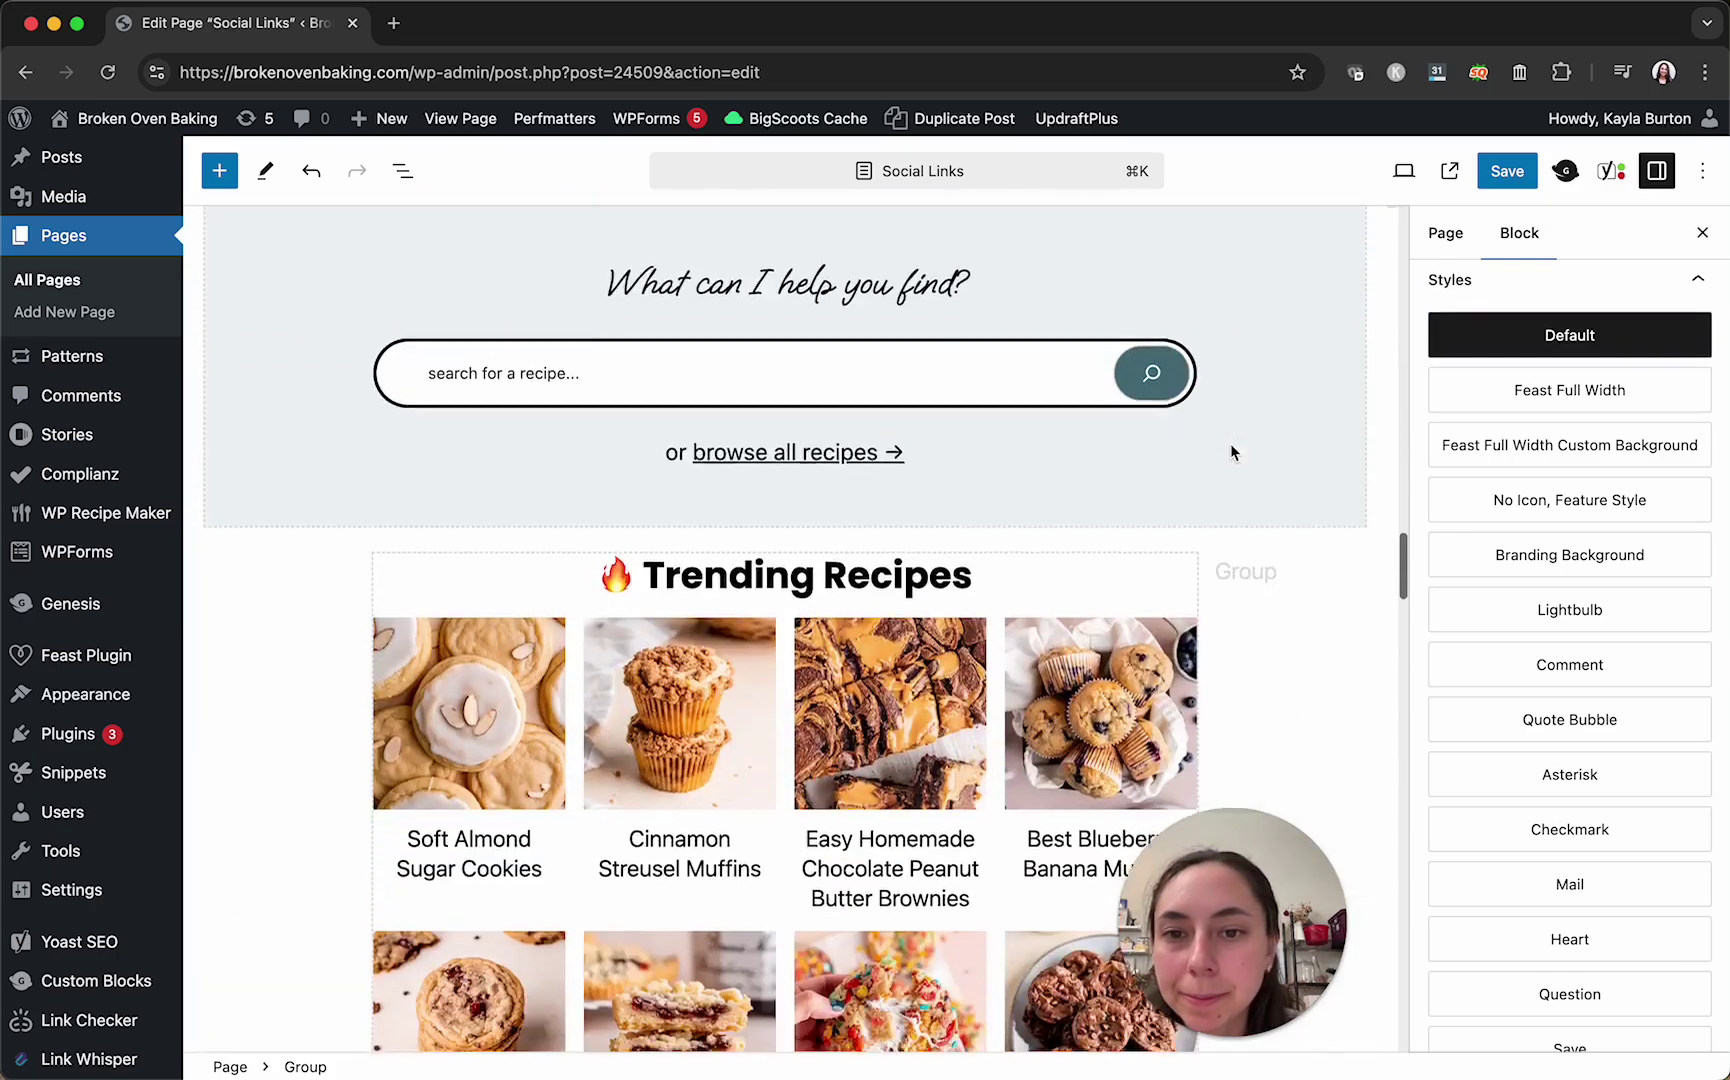
scroll(1232, 452, "up", 10)
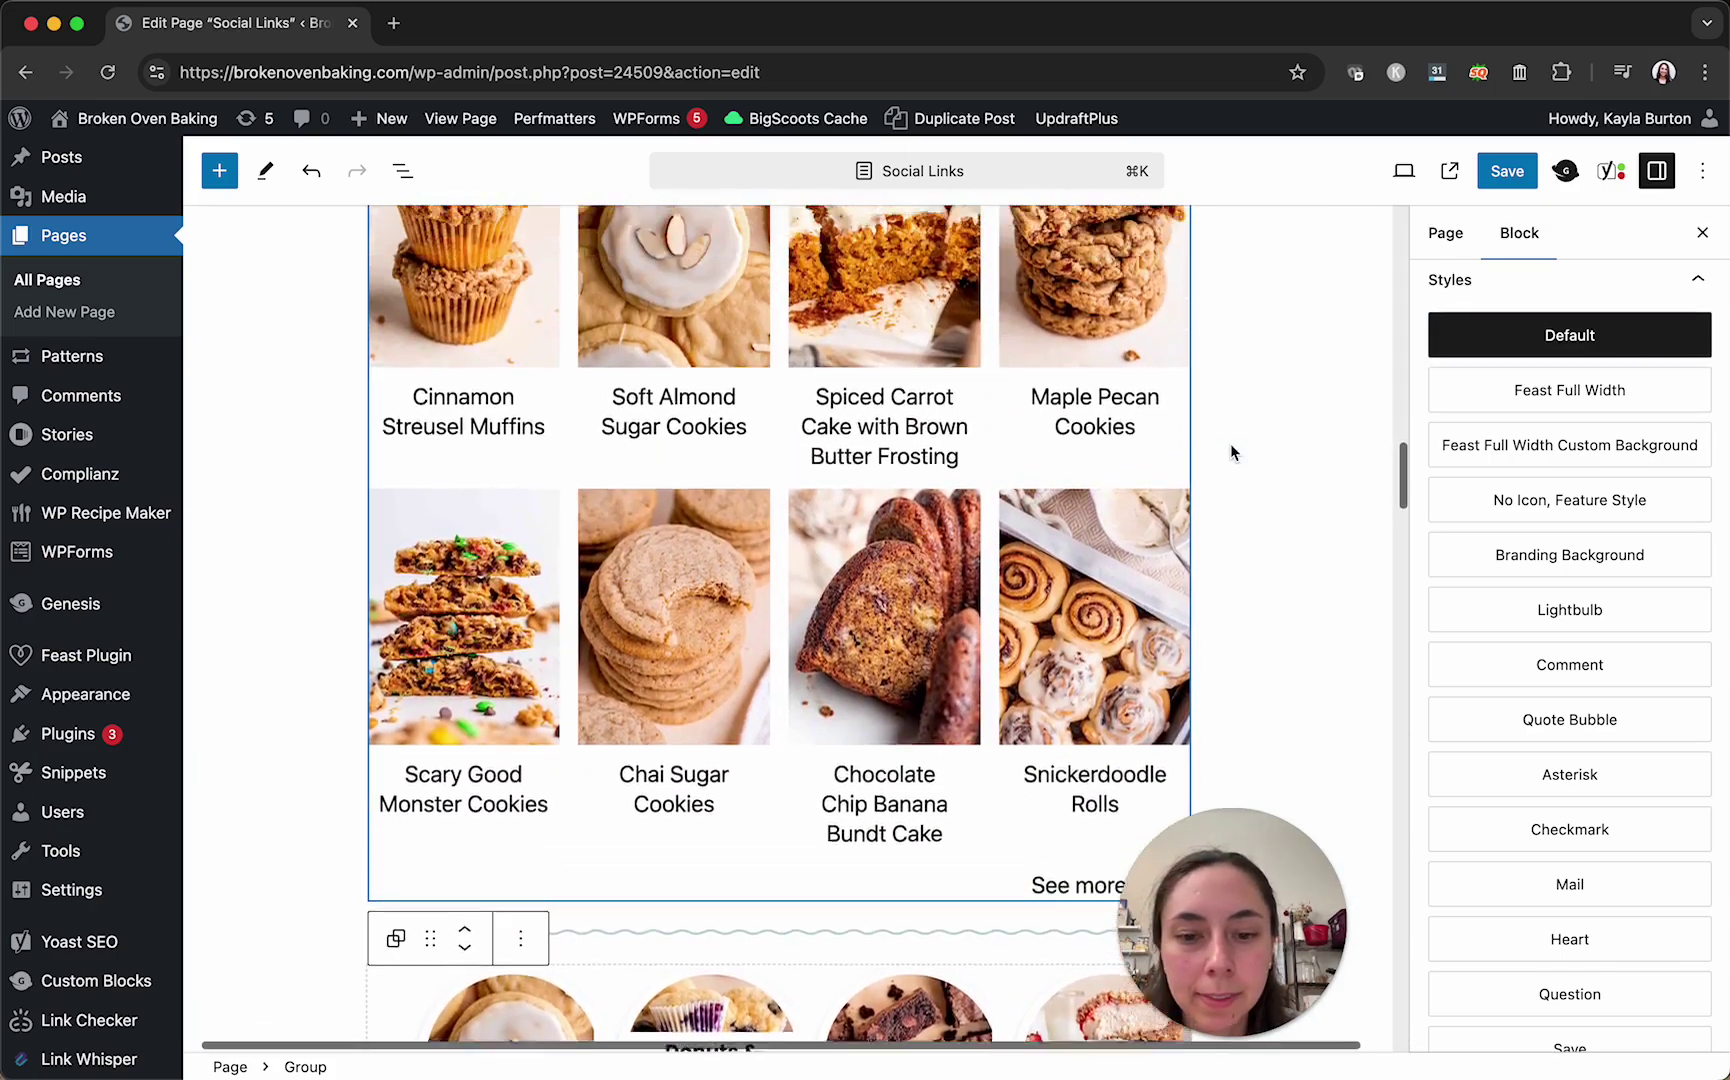
scroll(1231, 452, "up", 10)
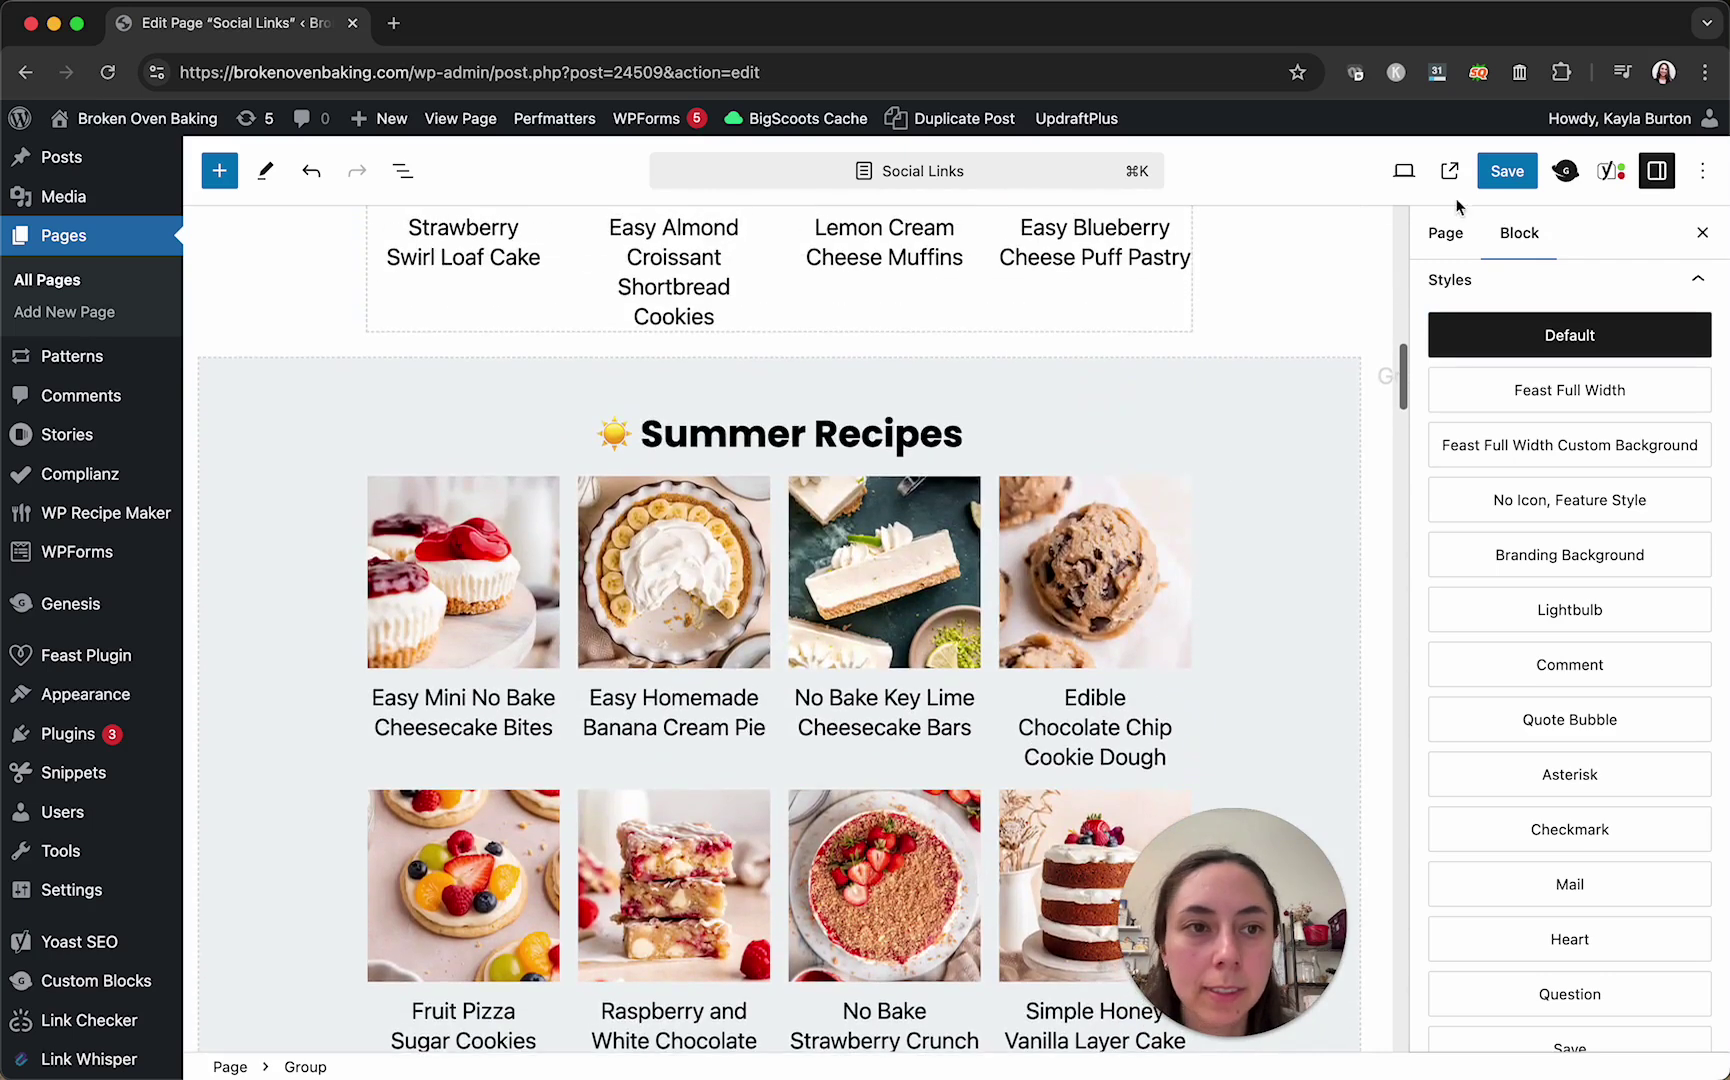
left_click(1505, 171)
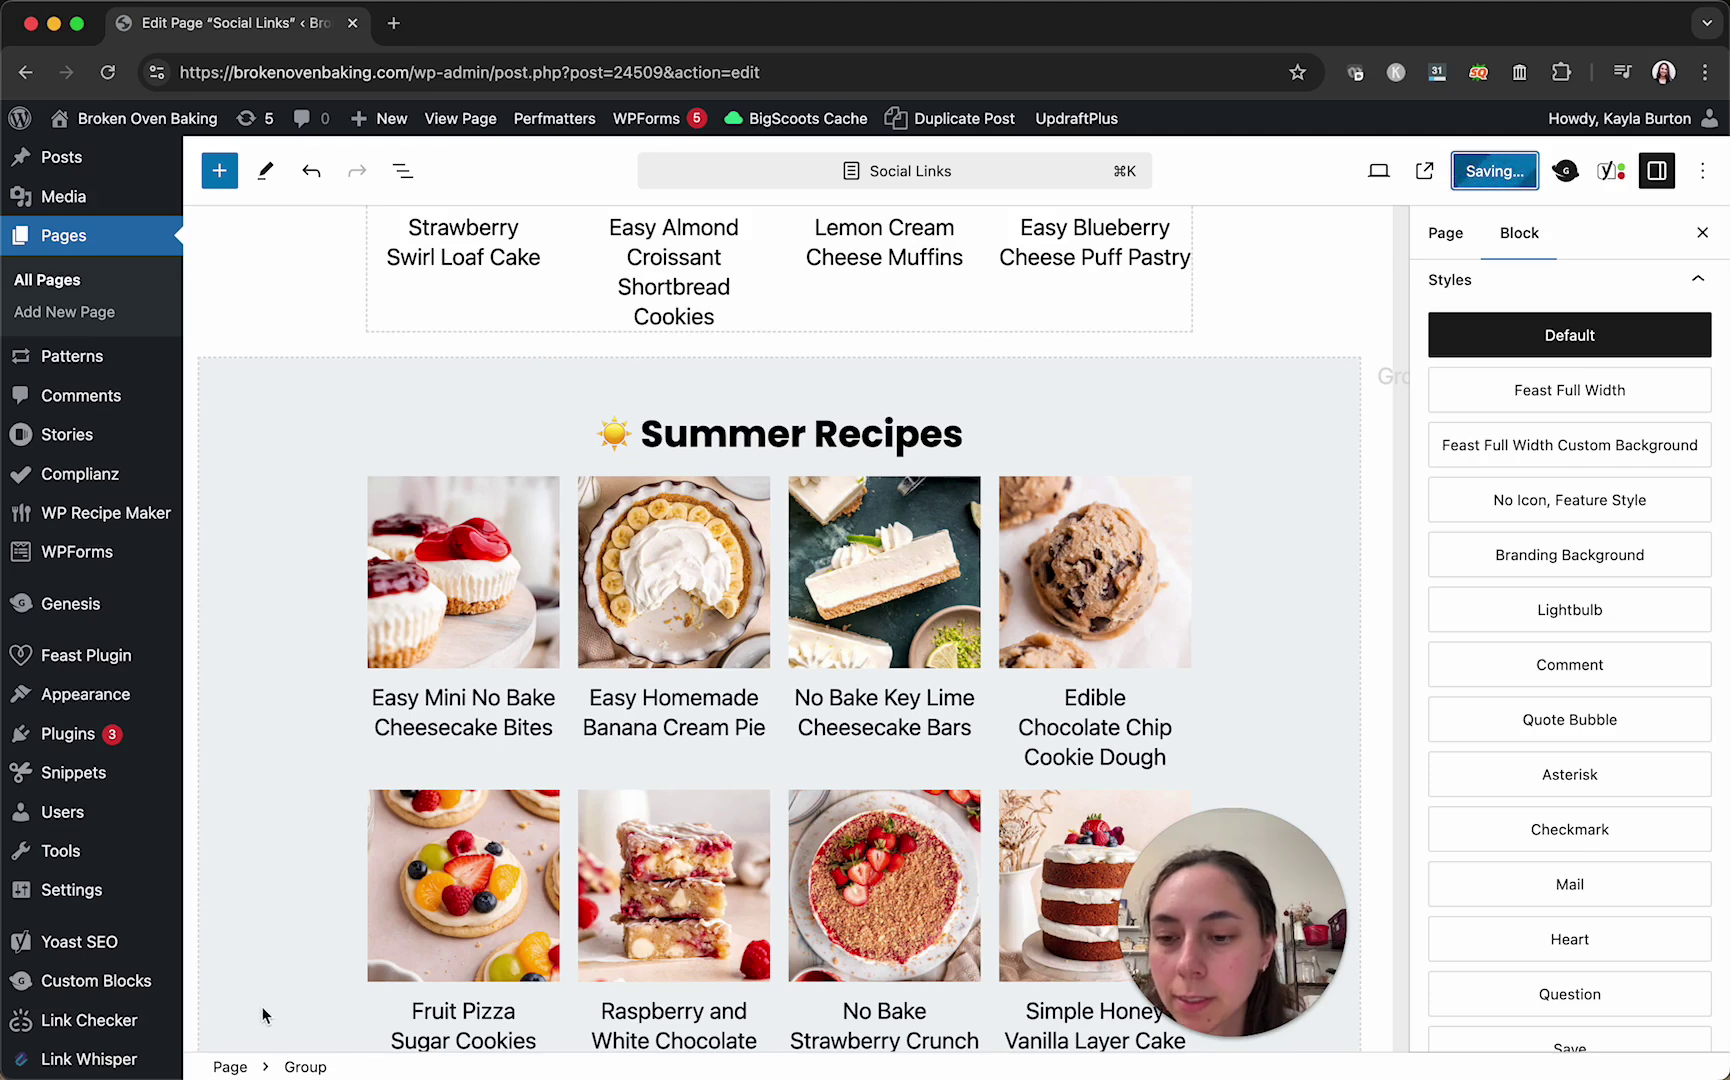
left_click(231, 1035)
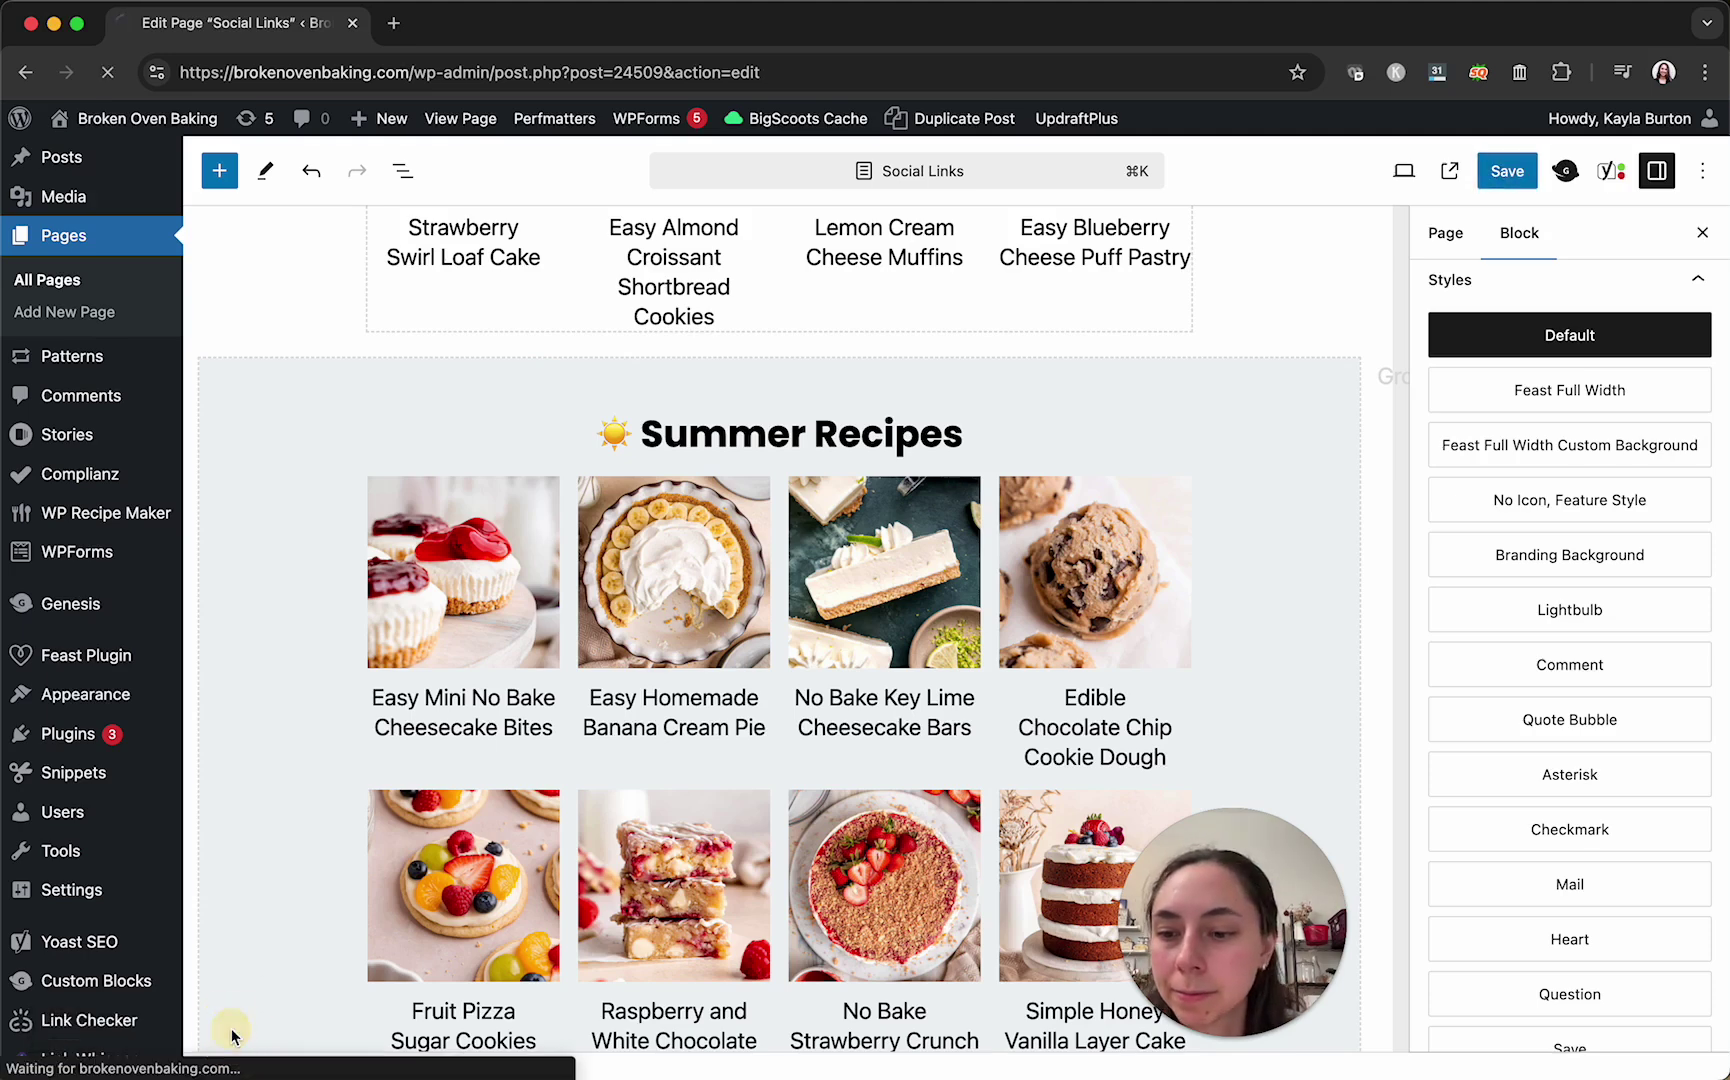
scroll(880, 362, "down", 15)
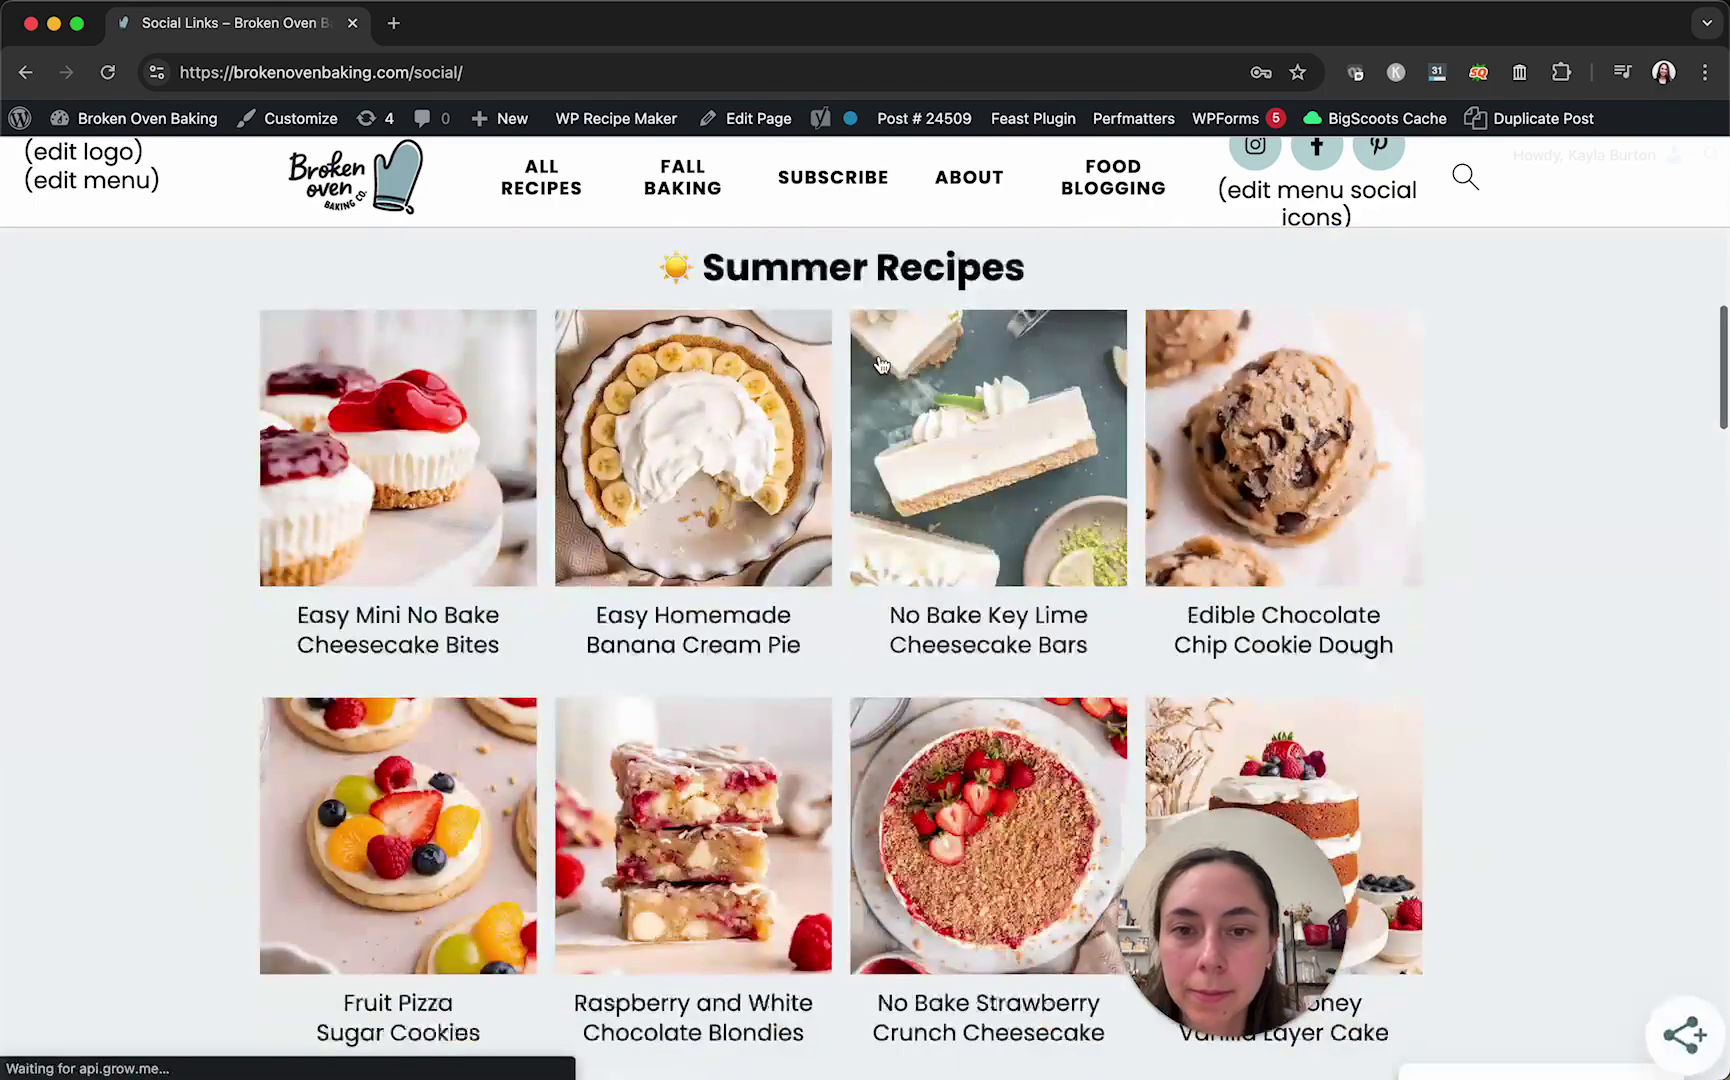
scroll(880, 362, "down", 2)
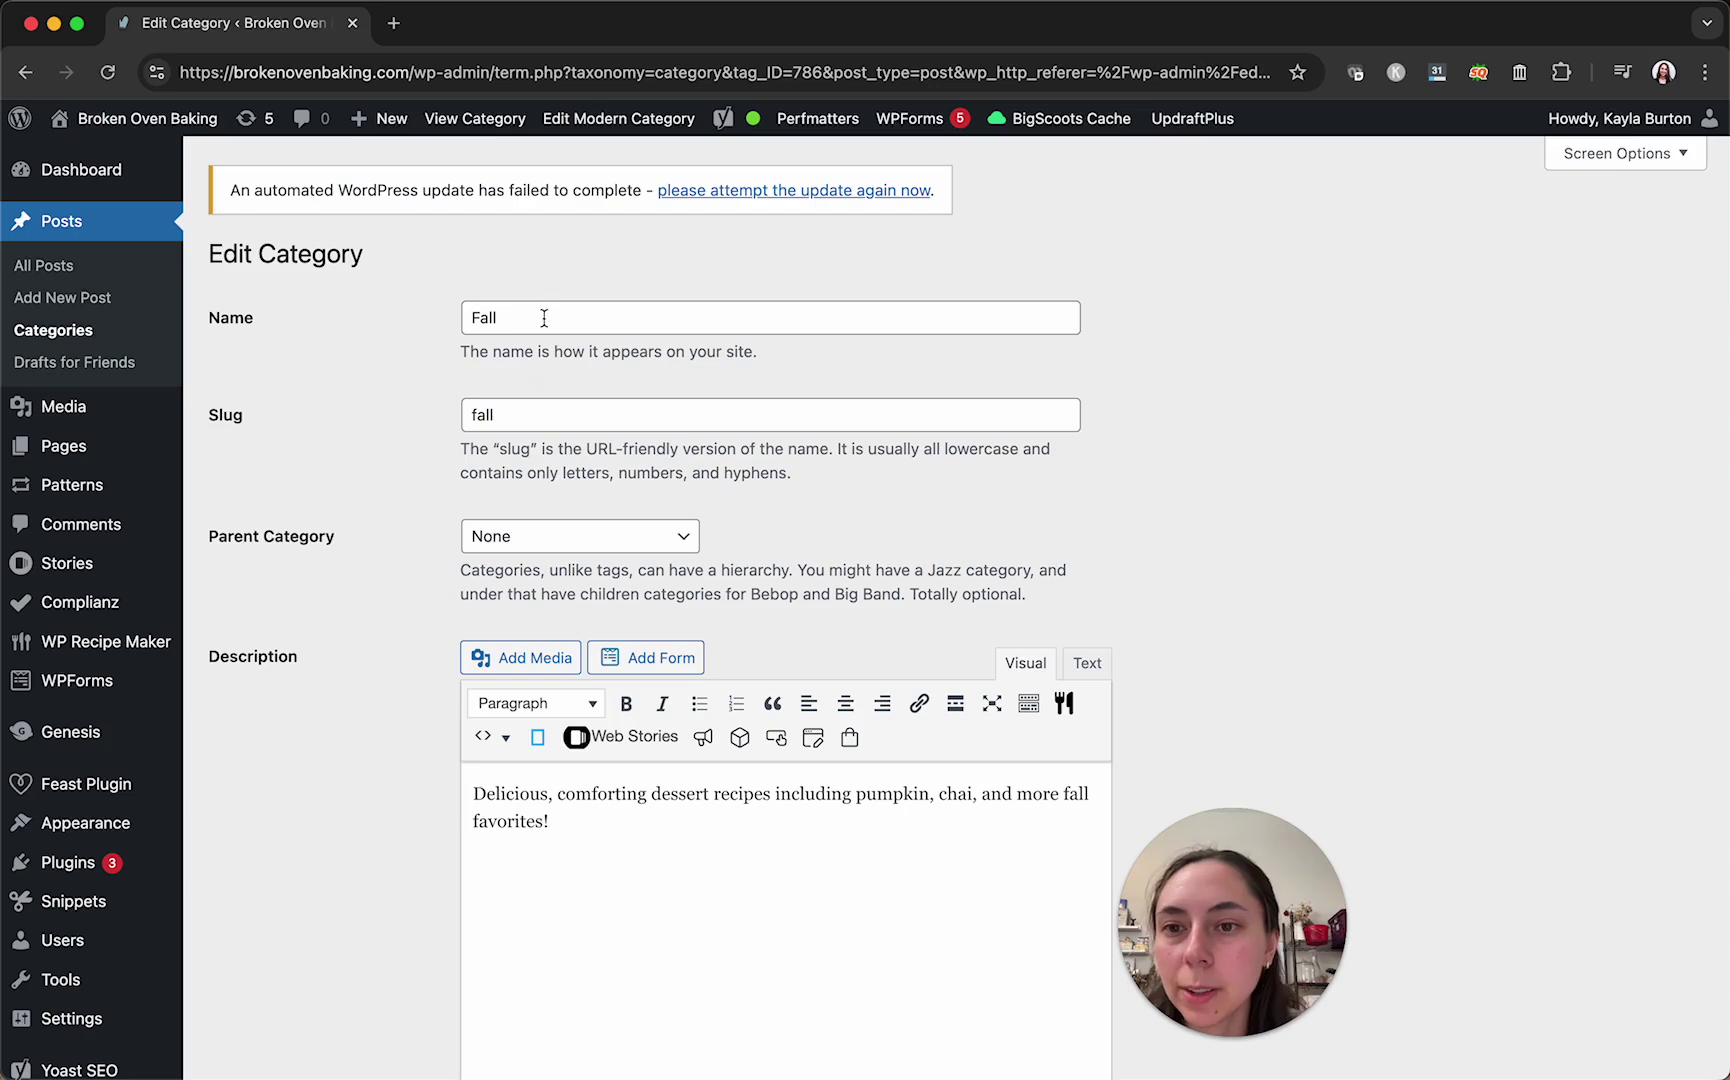
- Rename the Fall category to "Cozy Fall Recipes" and update it
double_click(544, 318)
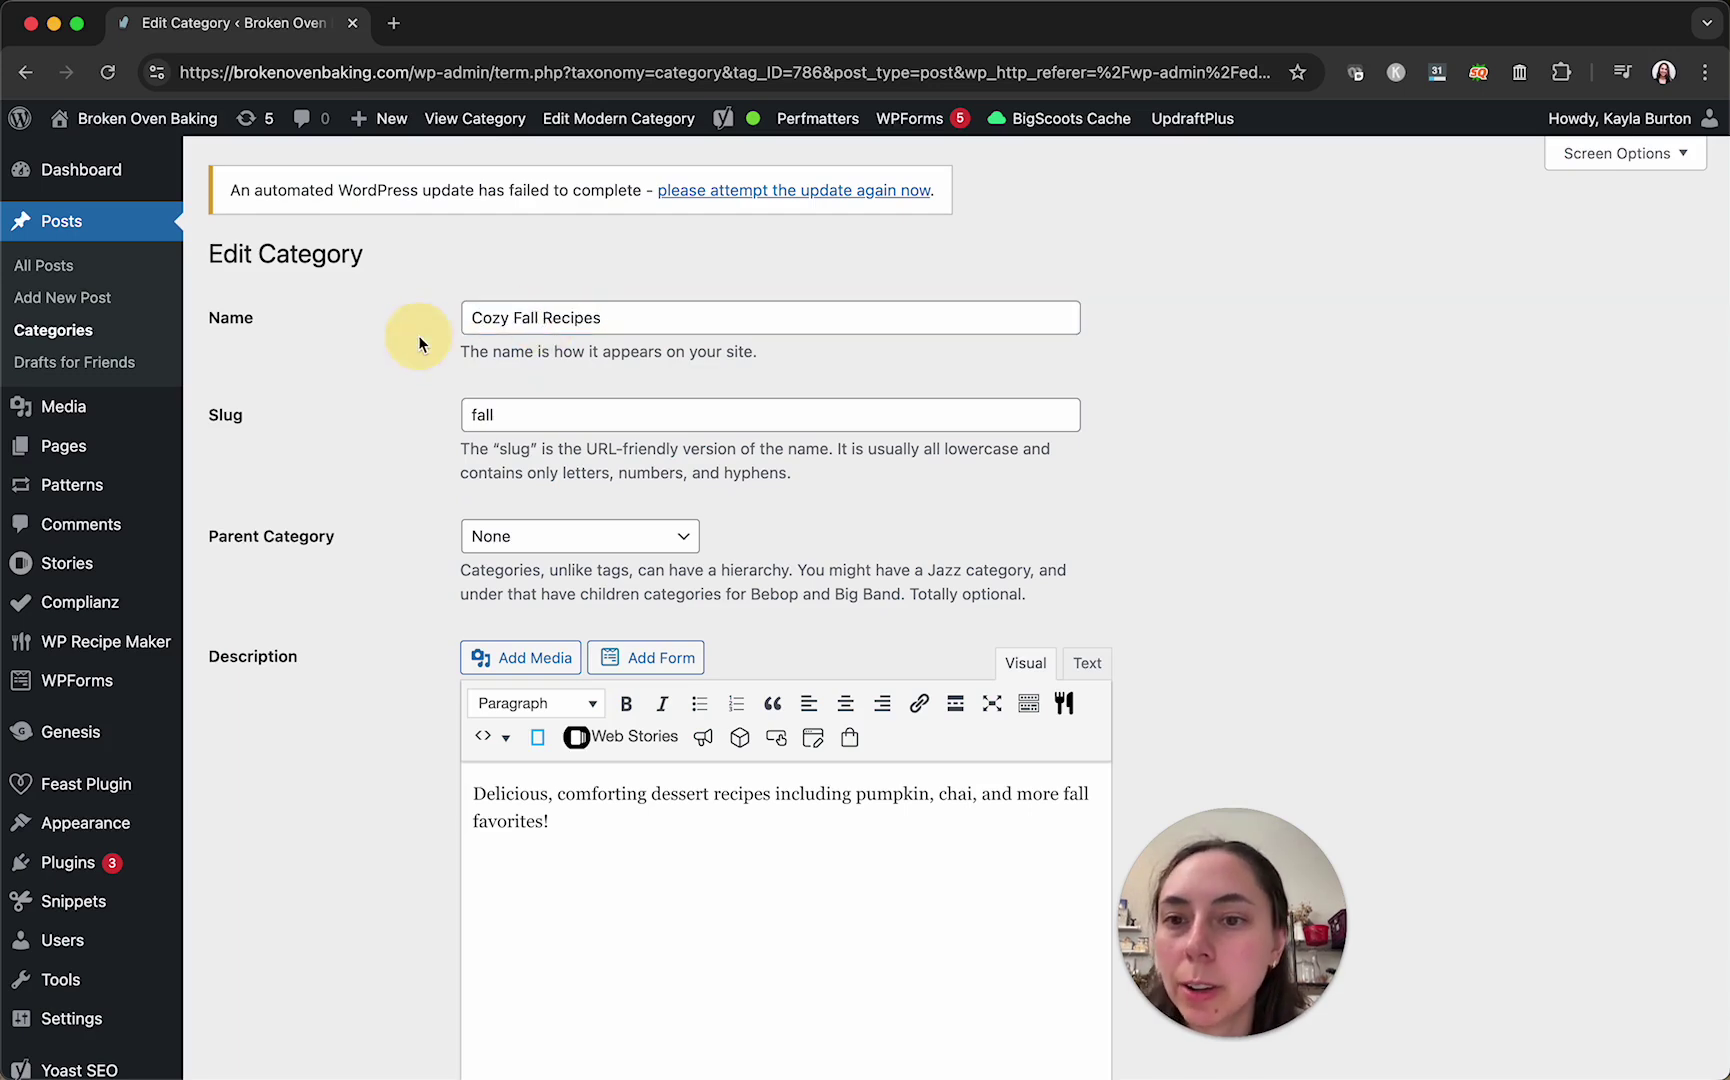
scroll(391, 556, "down", 20)
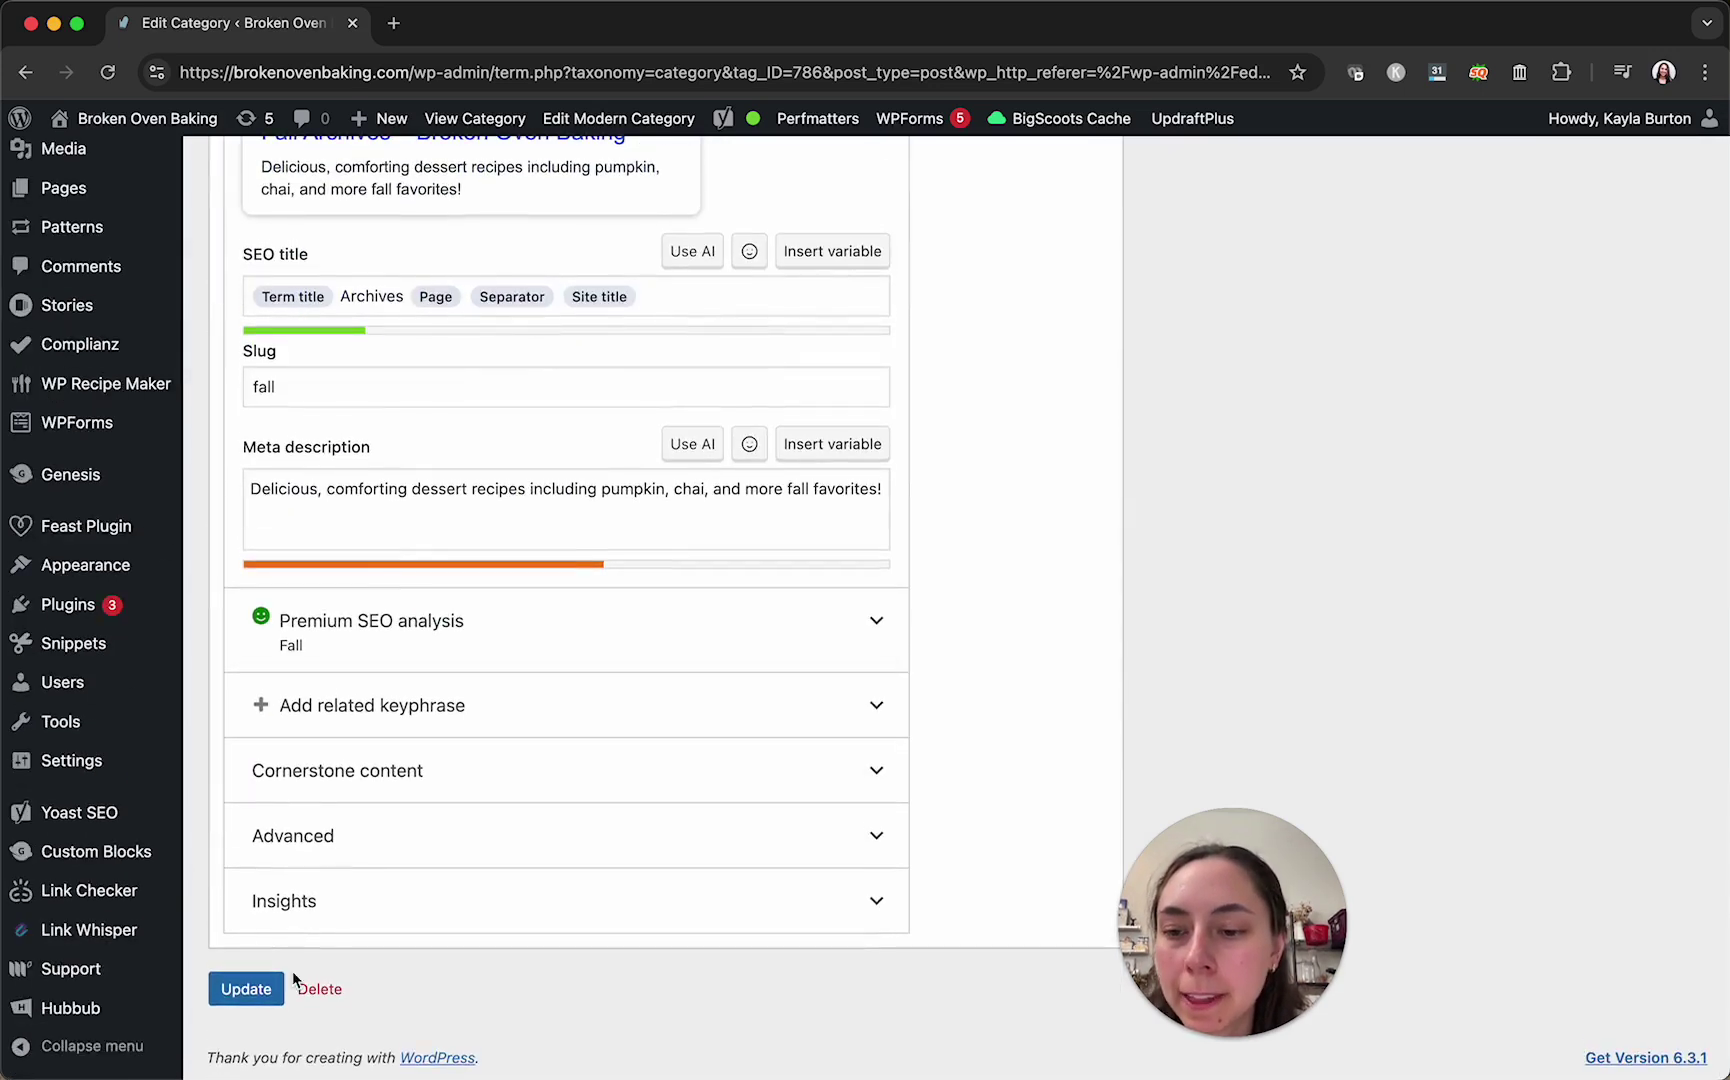
left_click(247, 990)
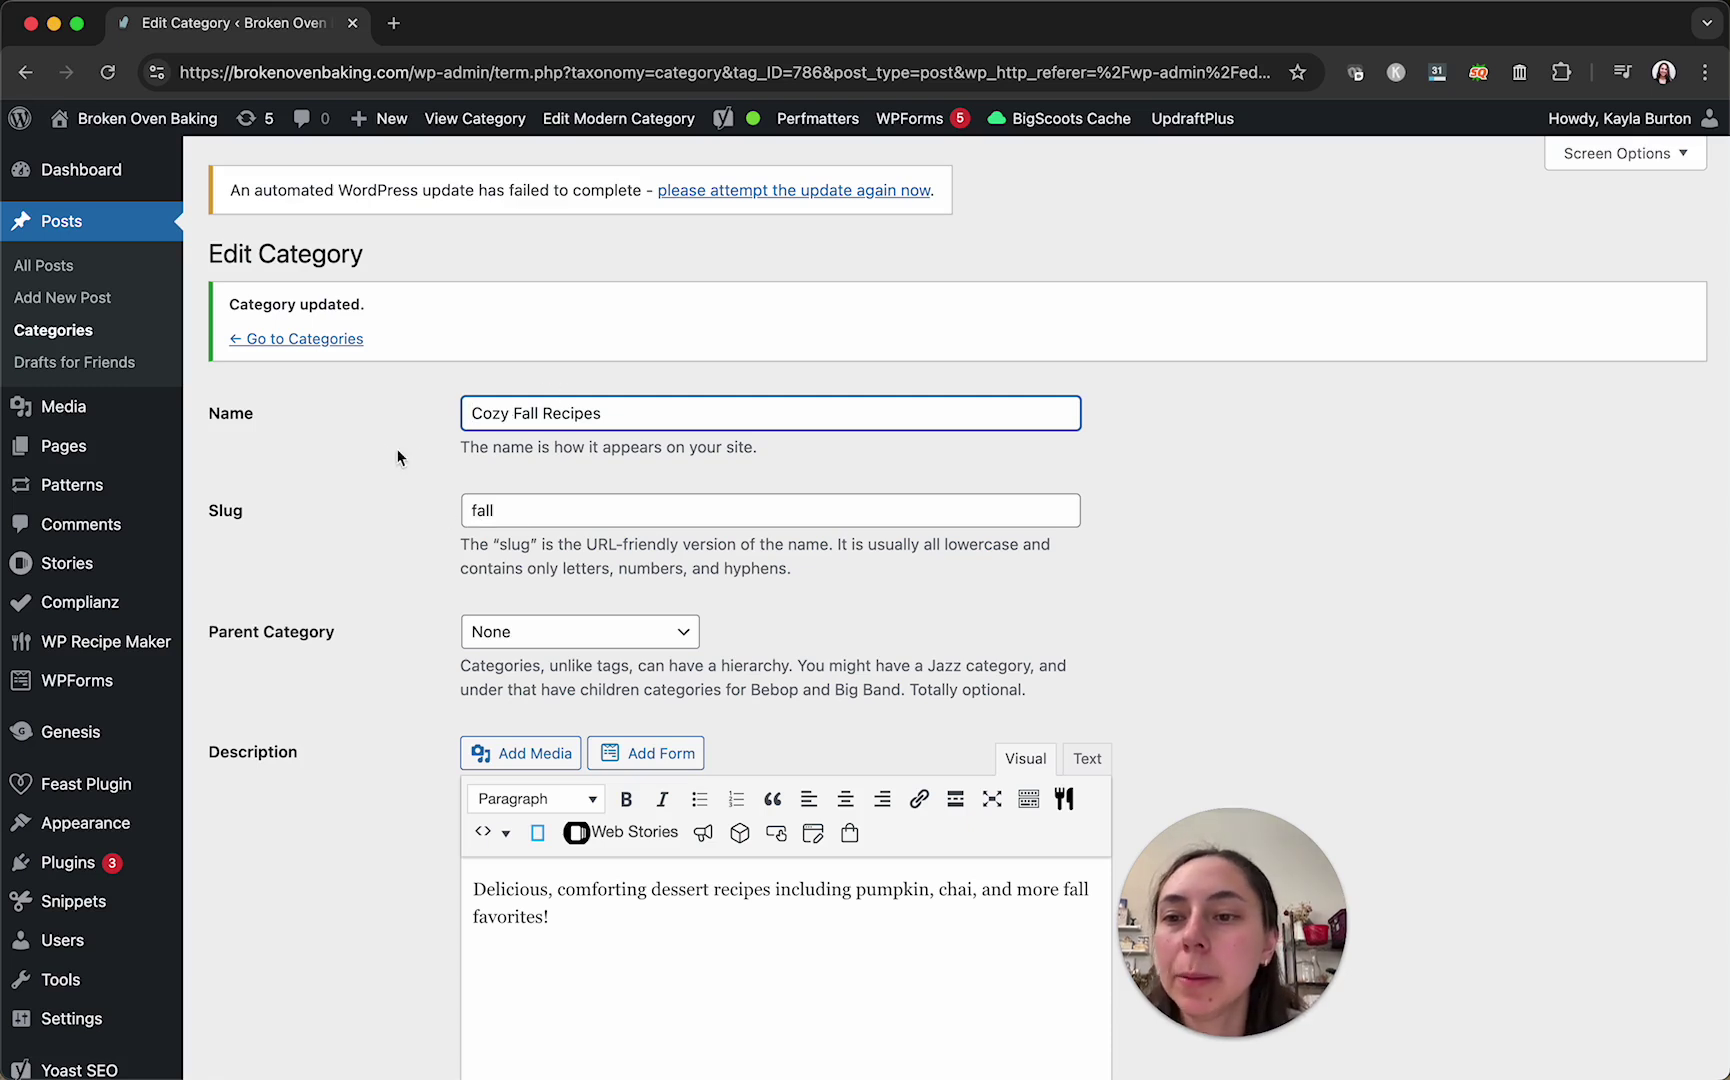
- Open the live site's All Recipes page and check the heading of the scheduled fall category section
left_click(140, 118)
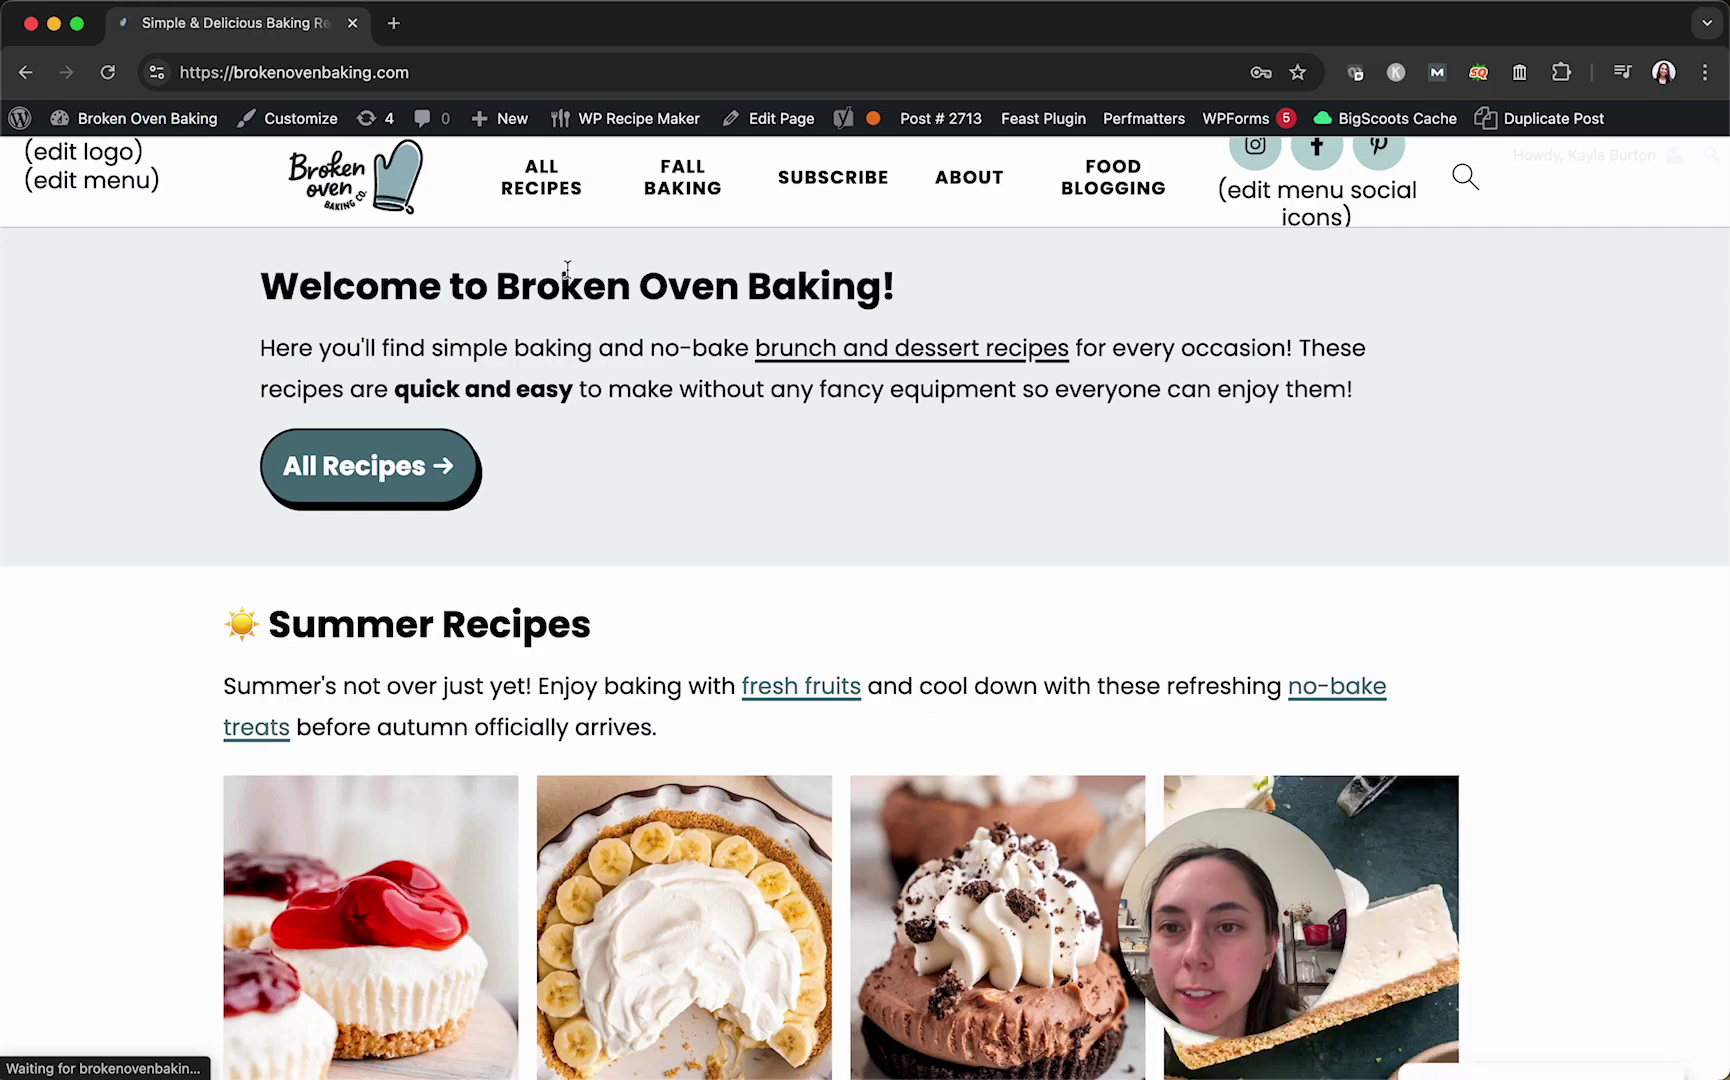
left_click(541, 180)
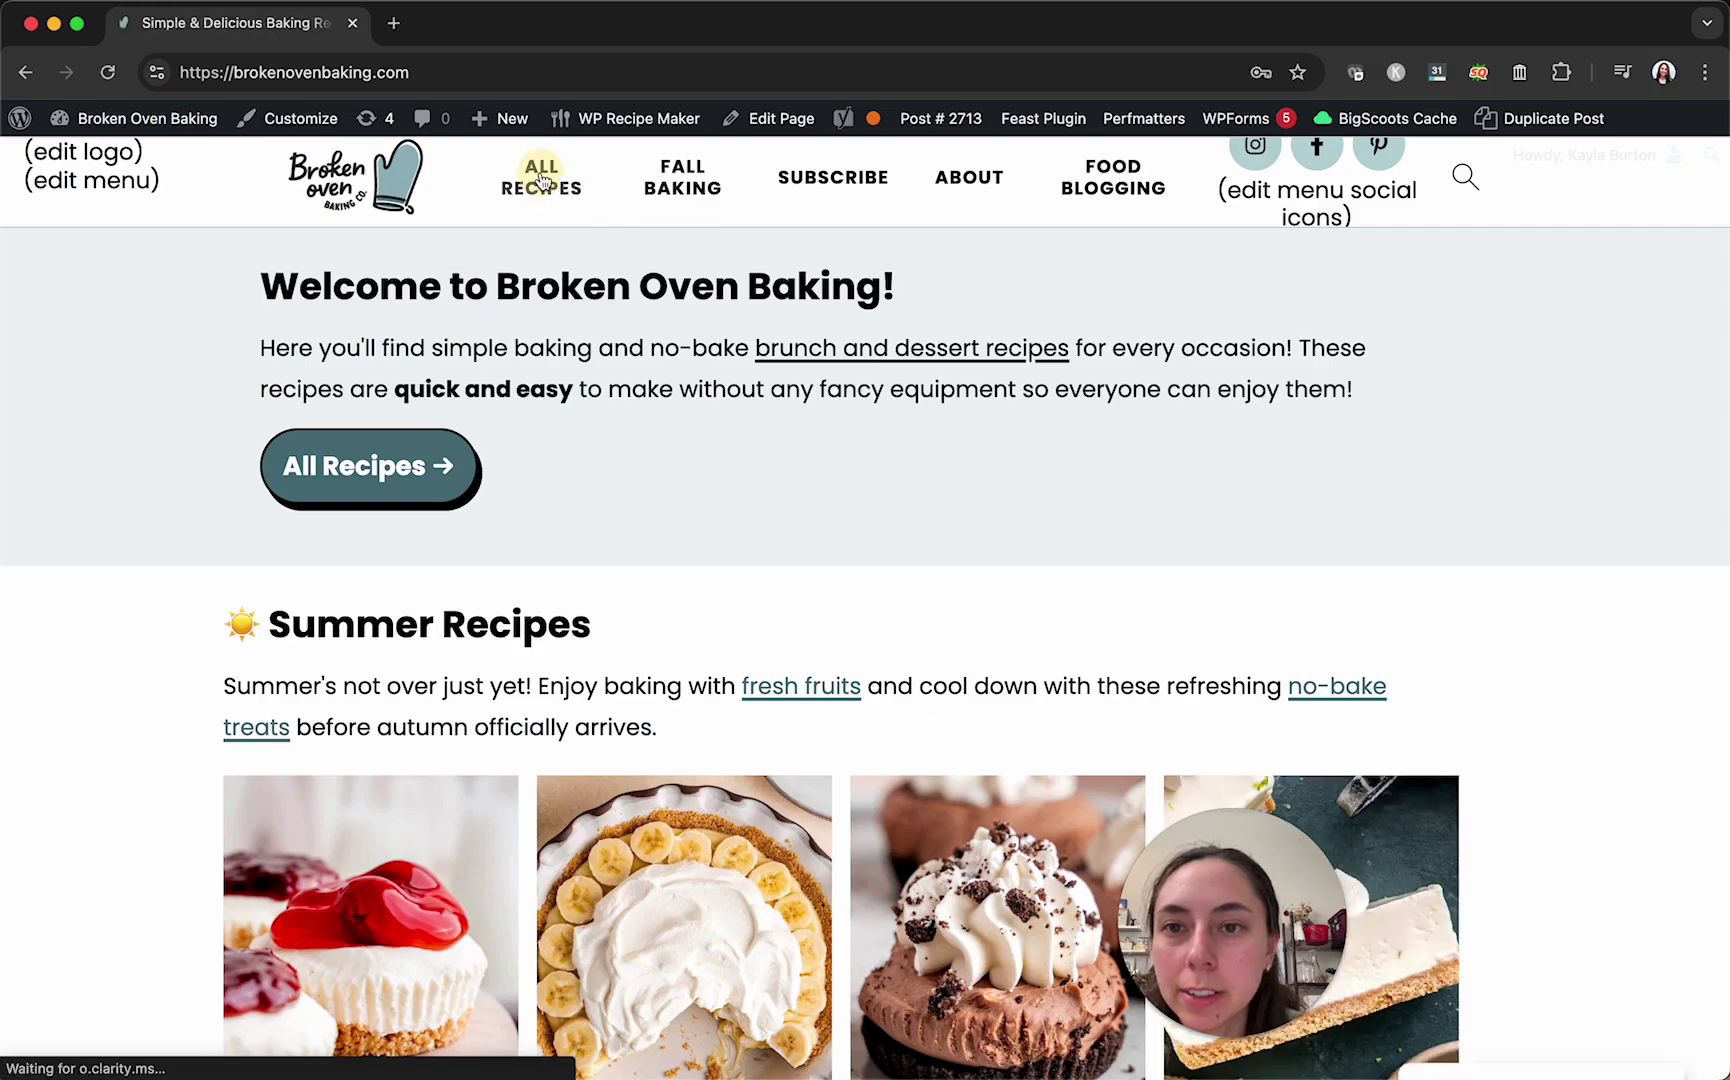
scroll(752, 587, "down", 20)
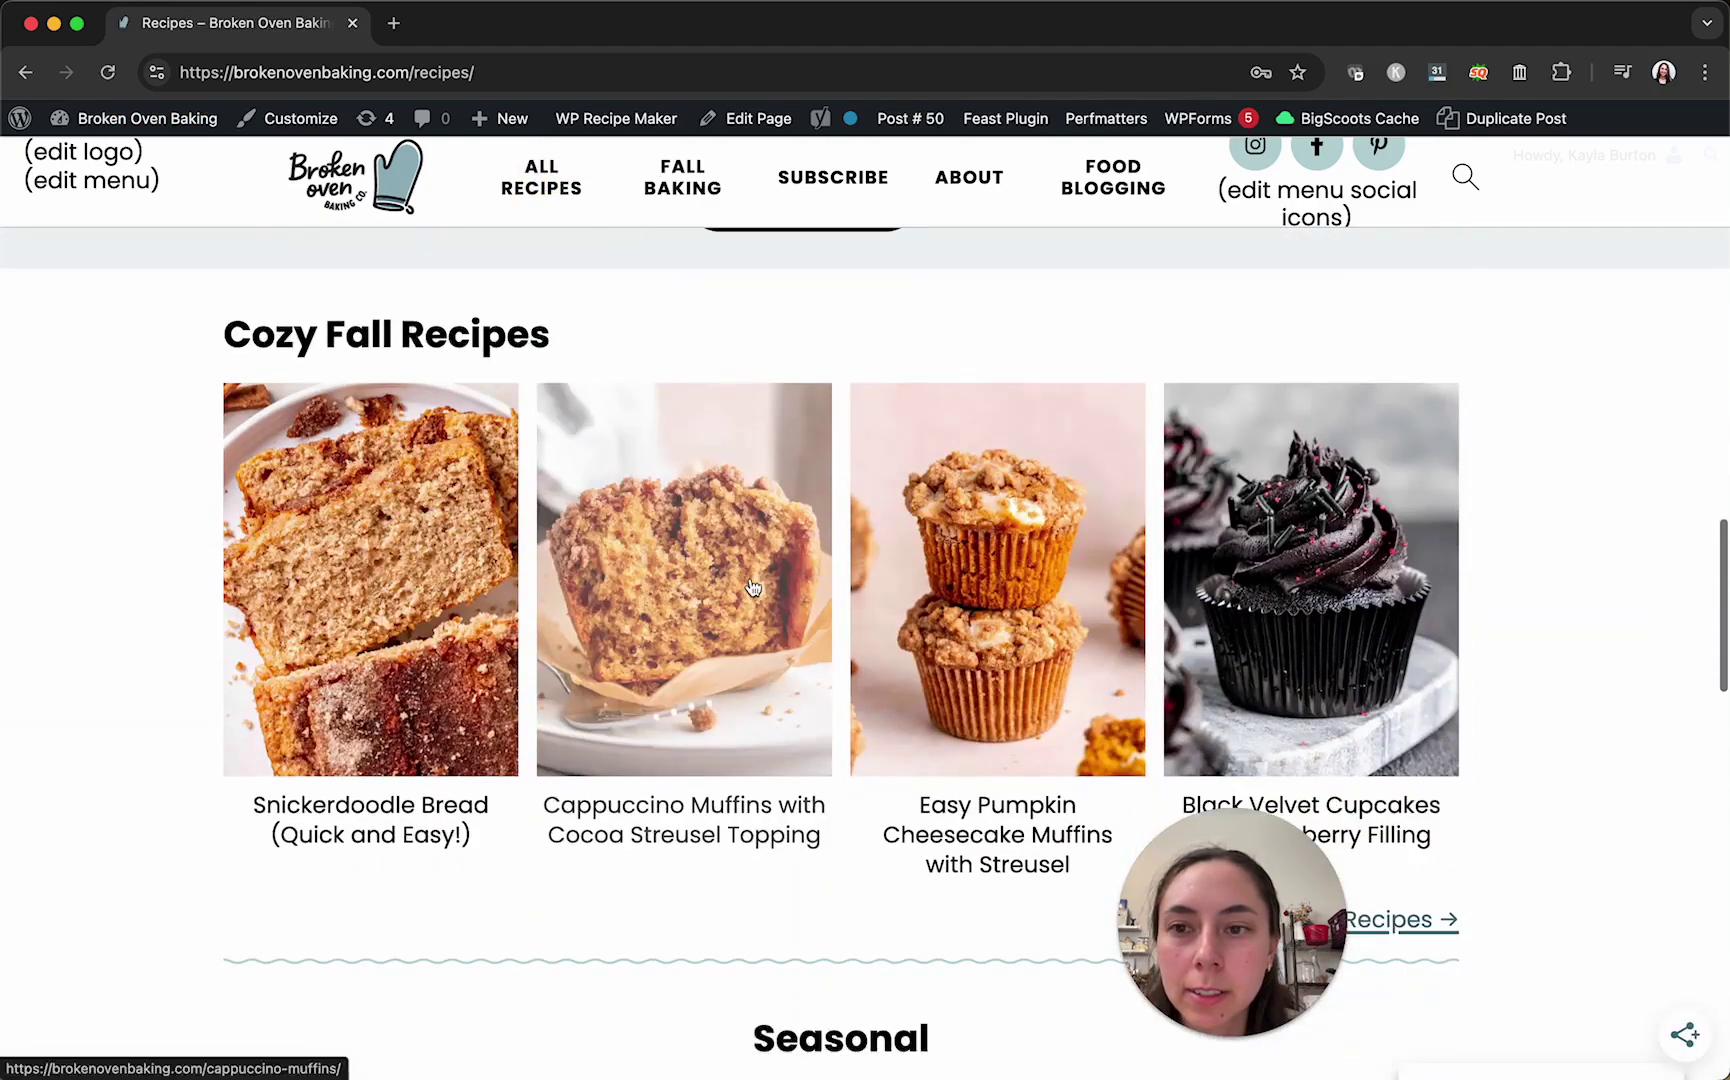
left_click_drag(224, 336, 560, 341)
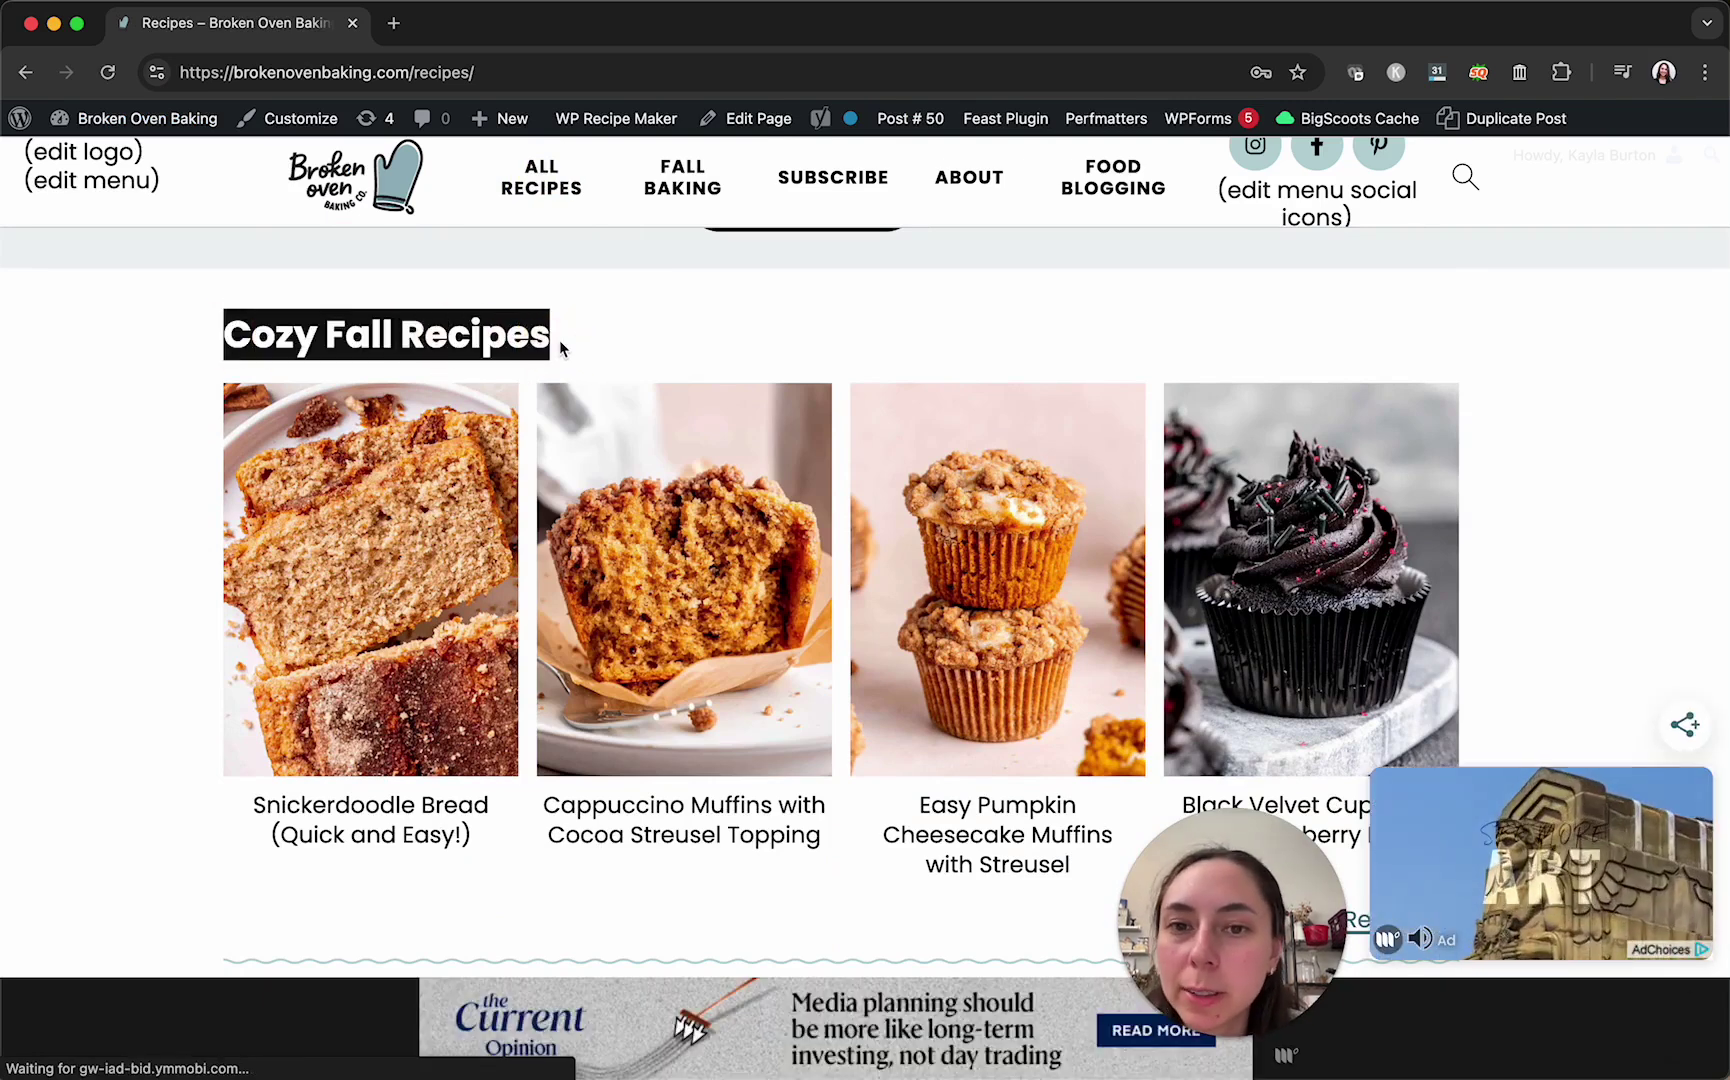
left_click(550, 334)
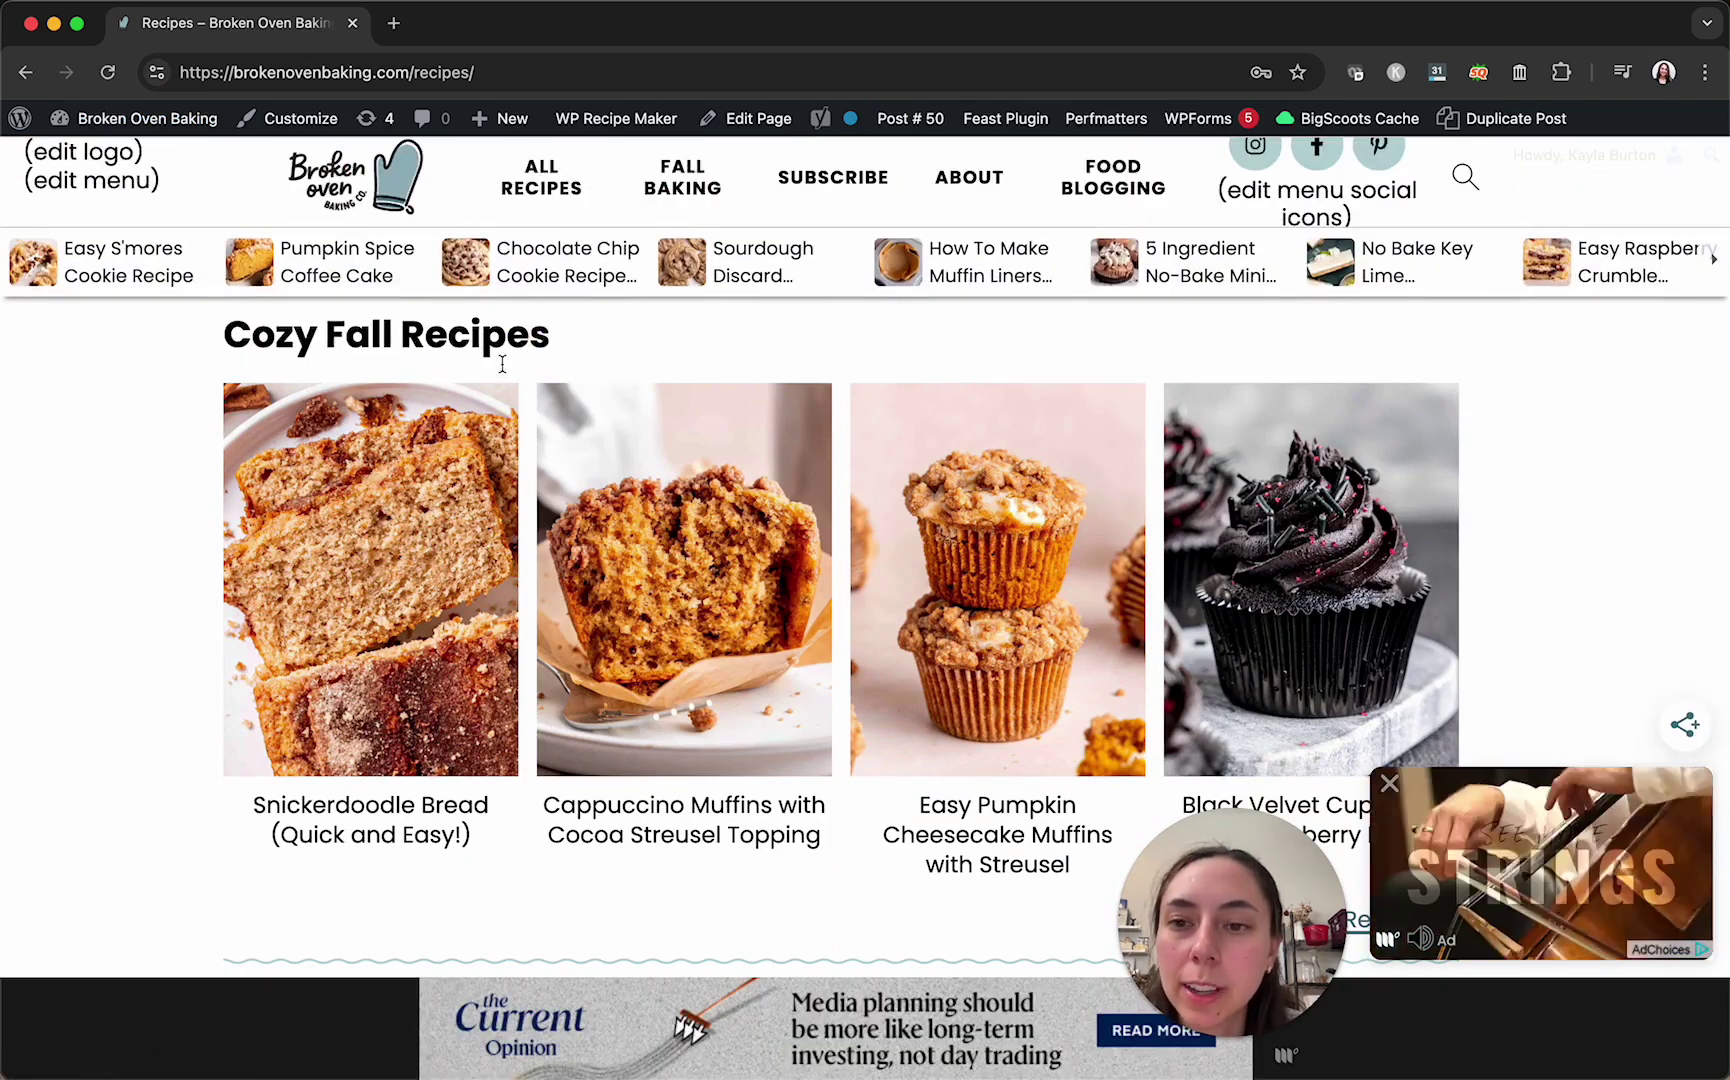
scroll(553, 398, "up", 1)
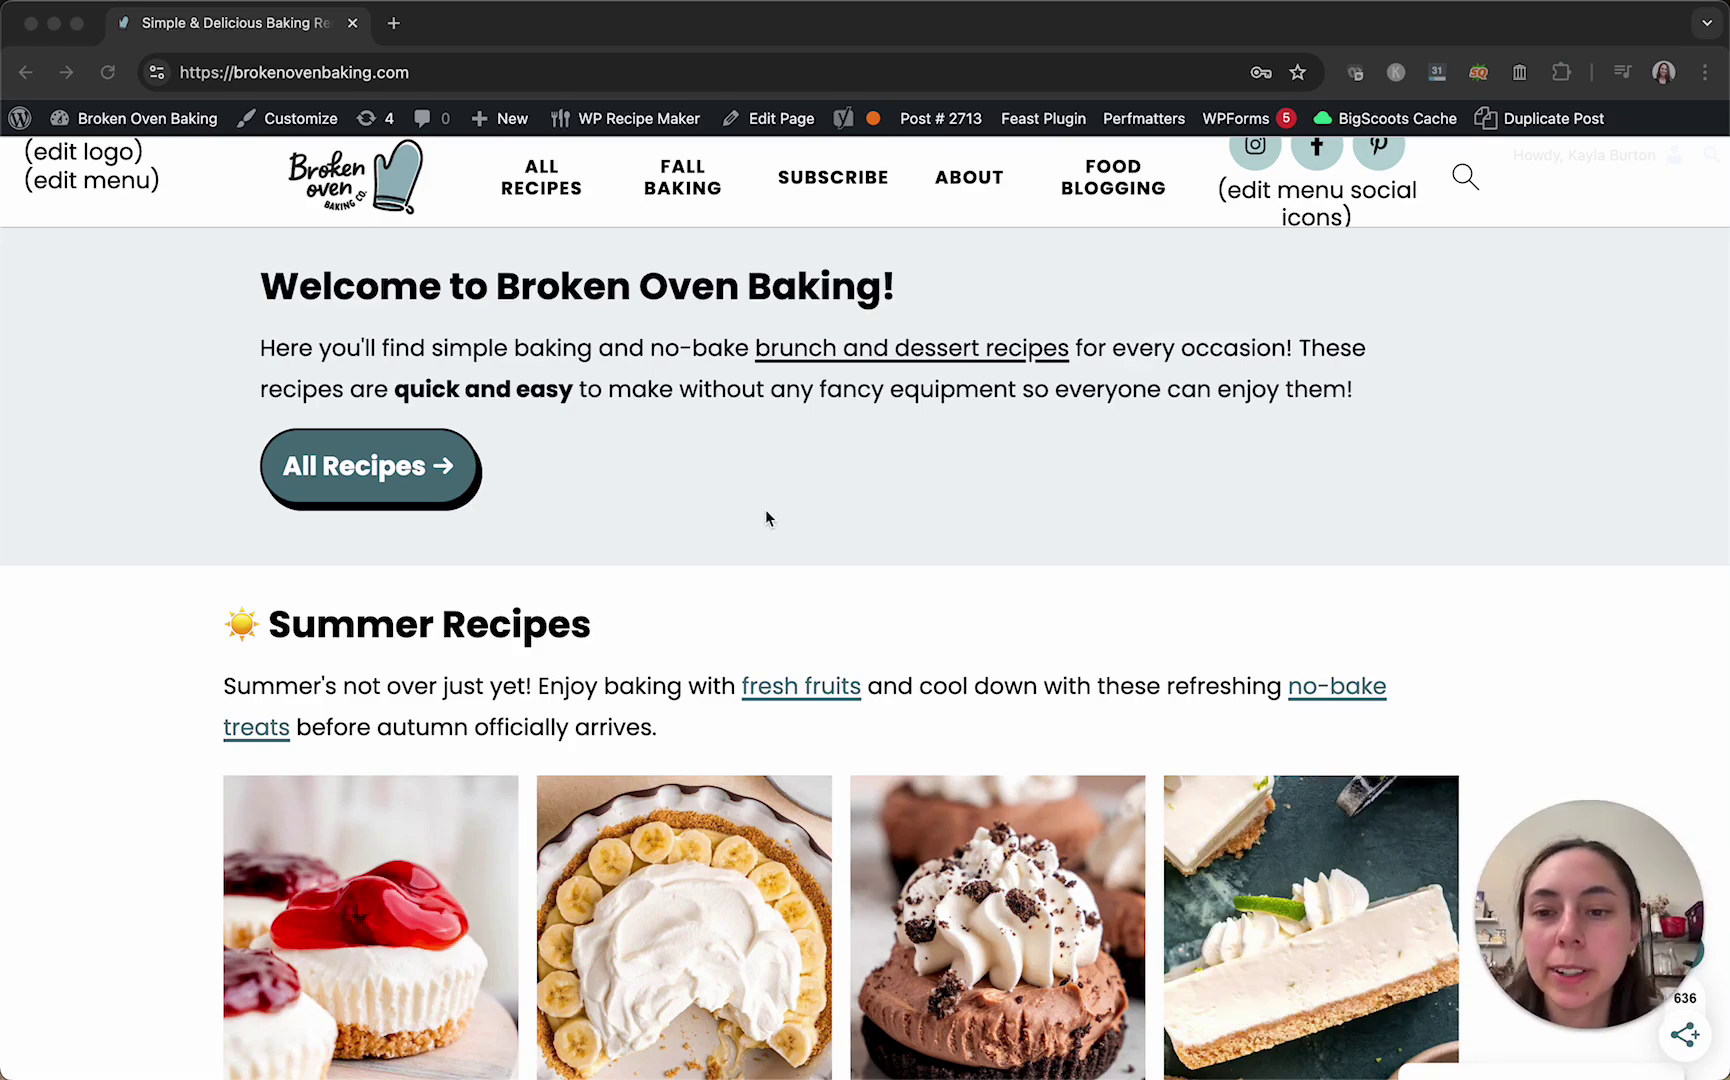
- Look through the Fall Favorites section on the site's homepage
scroll(767, 518, "down", 10)
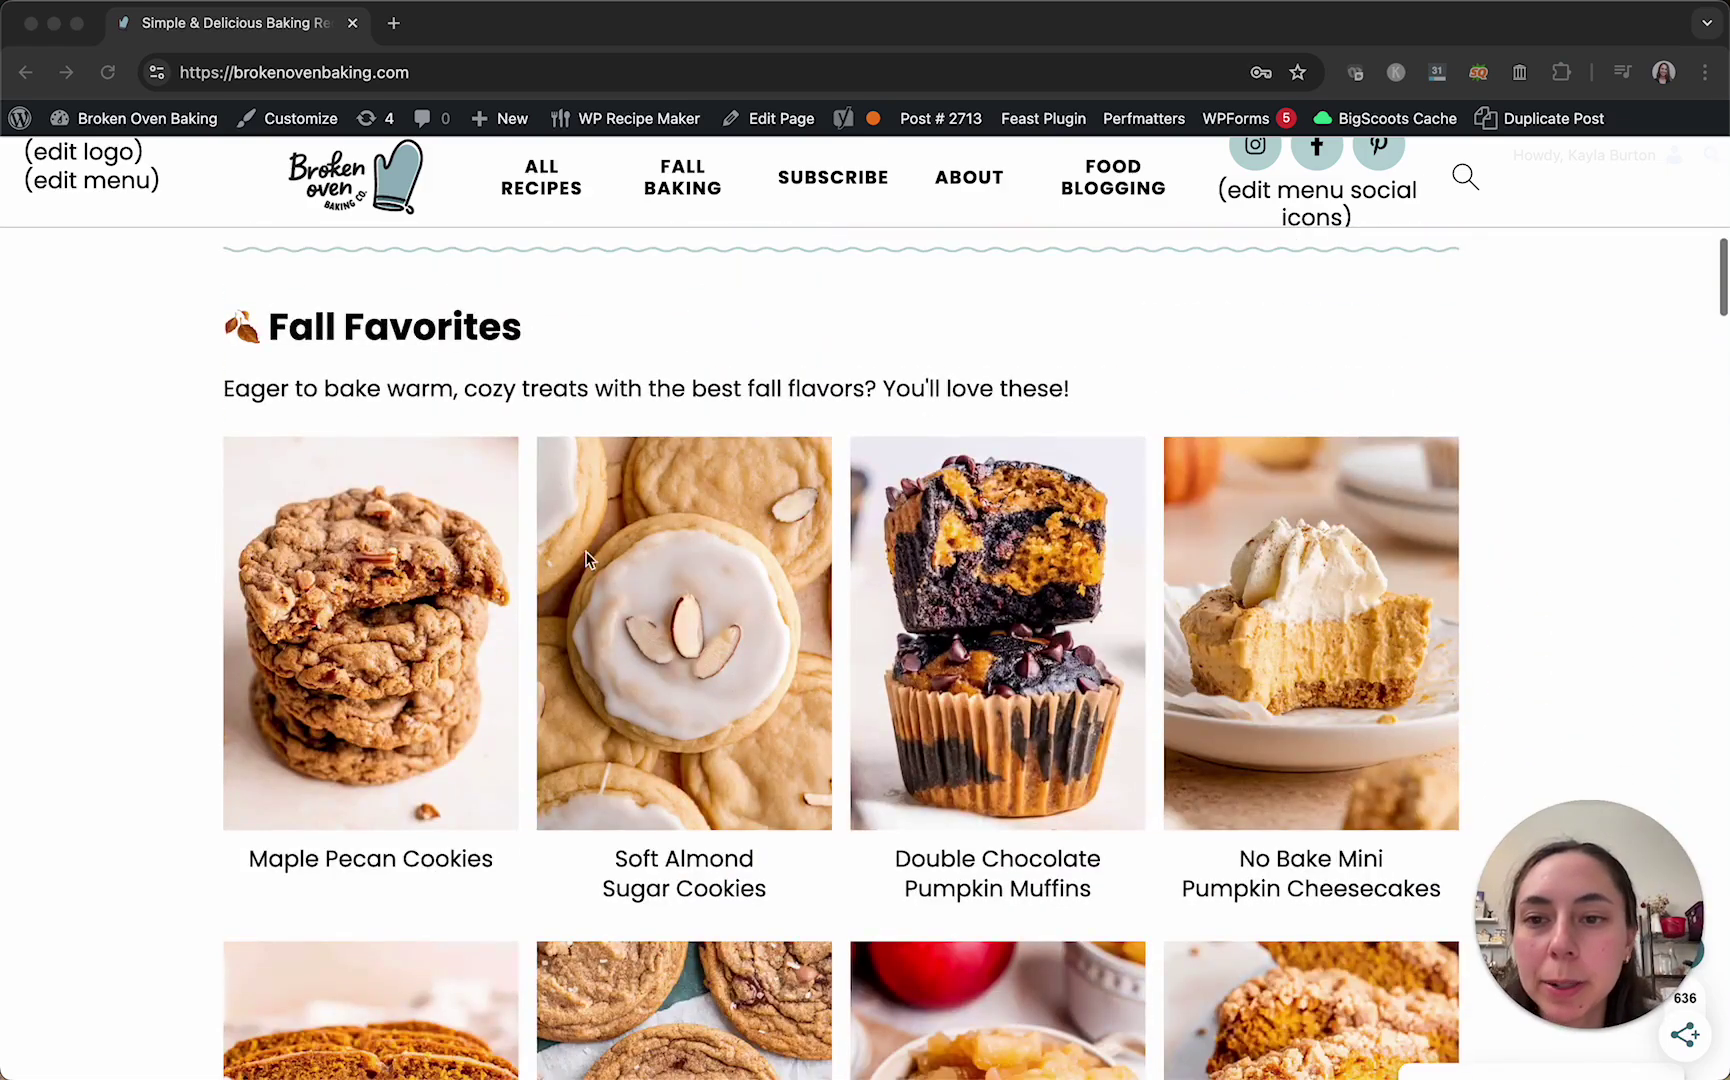
scroll(795, 376, "down", 2)
left_click(822, 711)
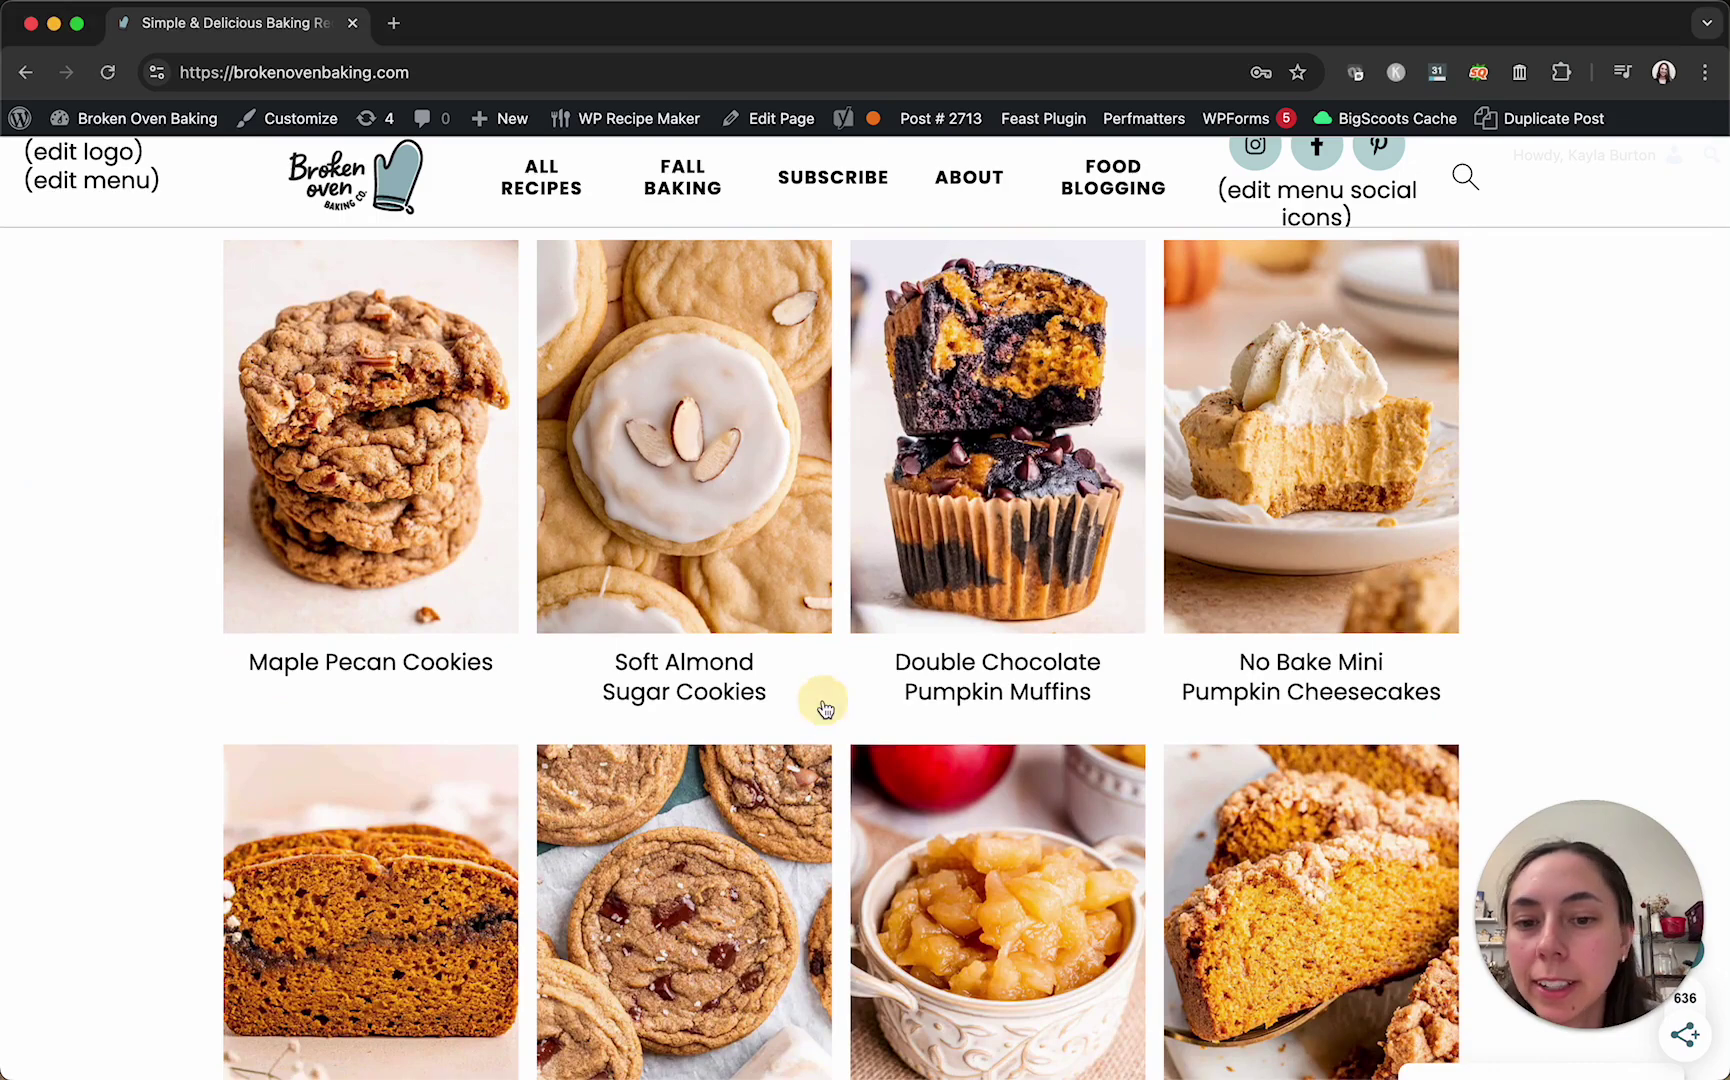
- Visit the live All Recipes page and return to the Summer Recipes section on the homepage
scroll(822, 711, "up", 7)
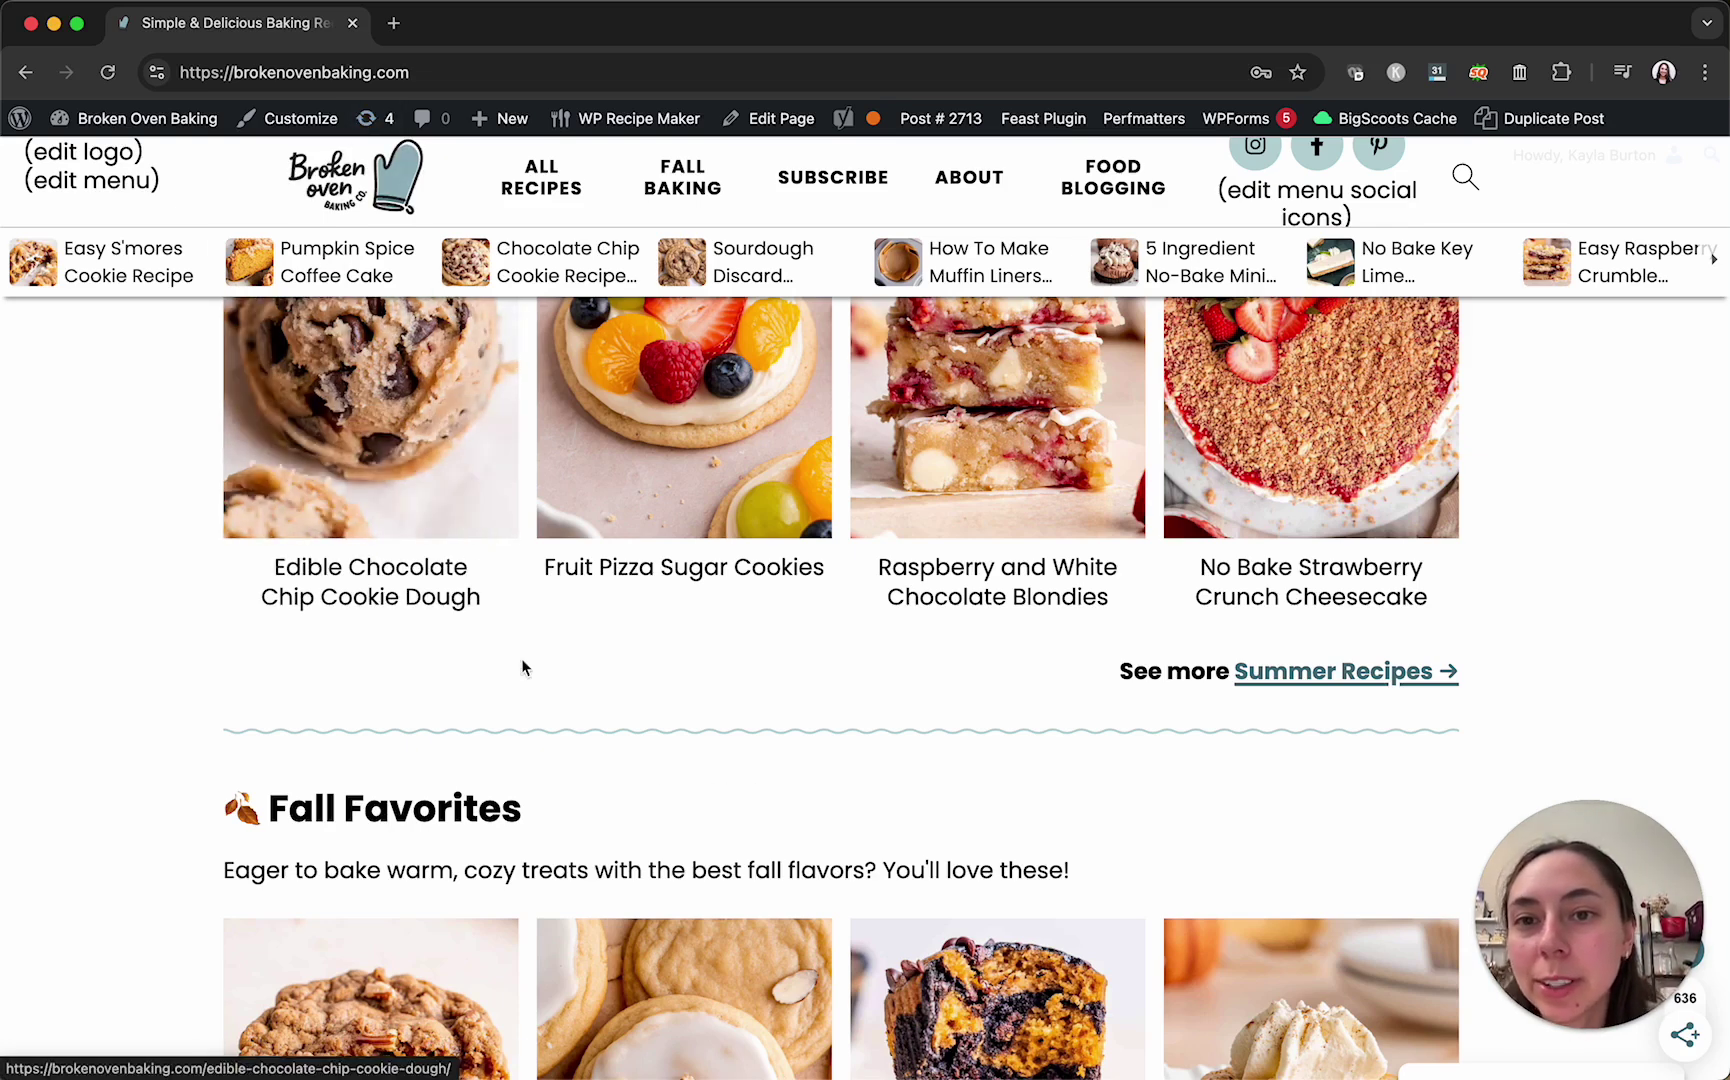
left_click(542, 192)
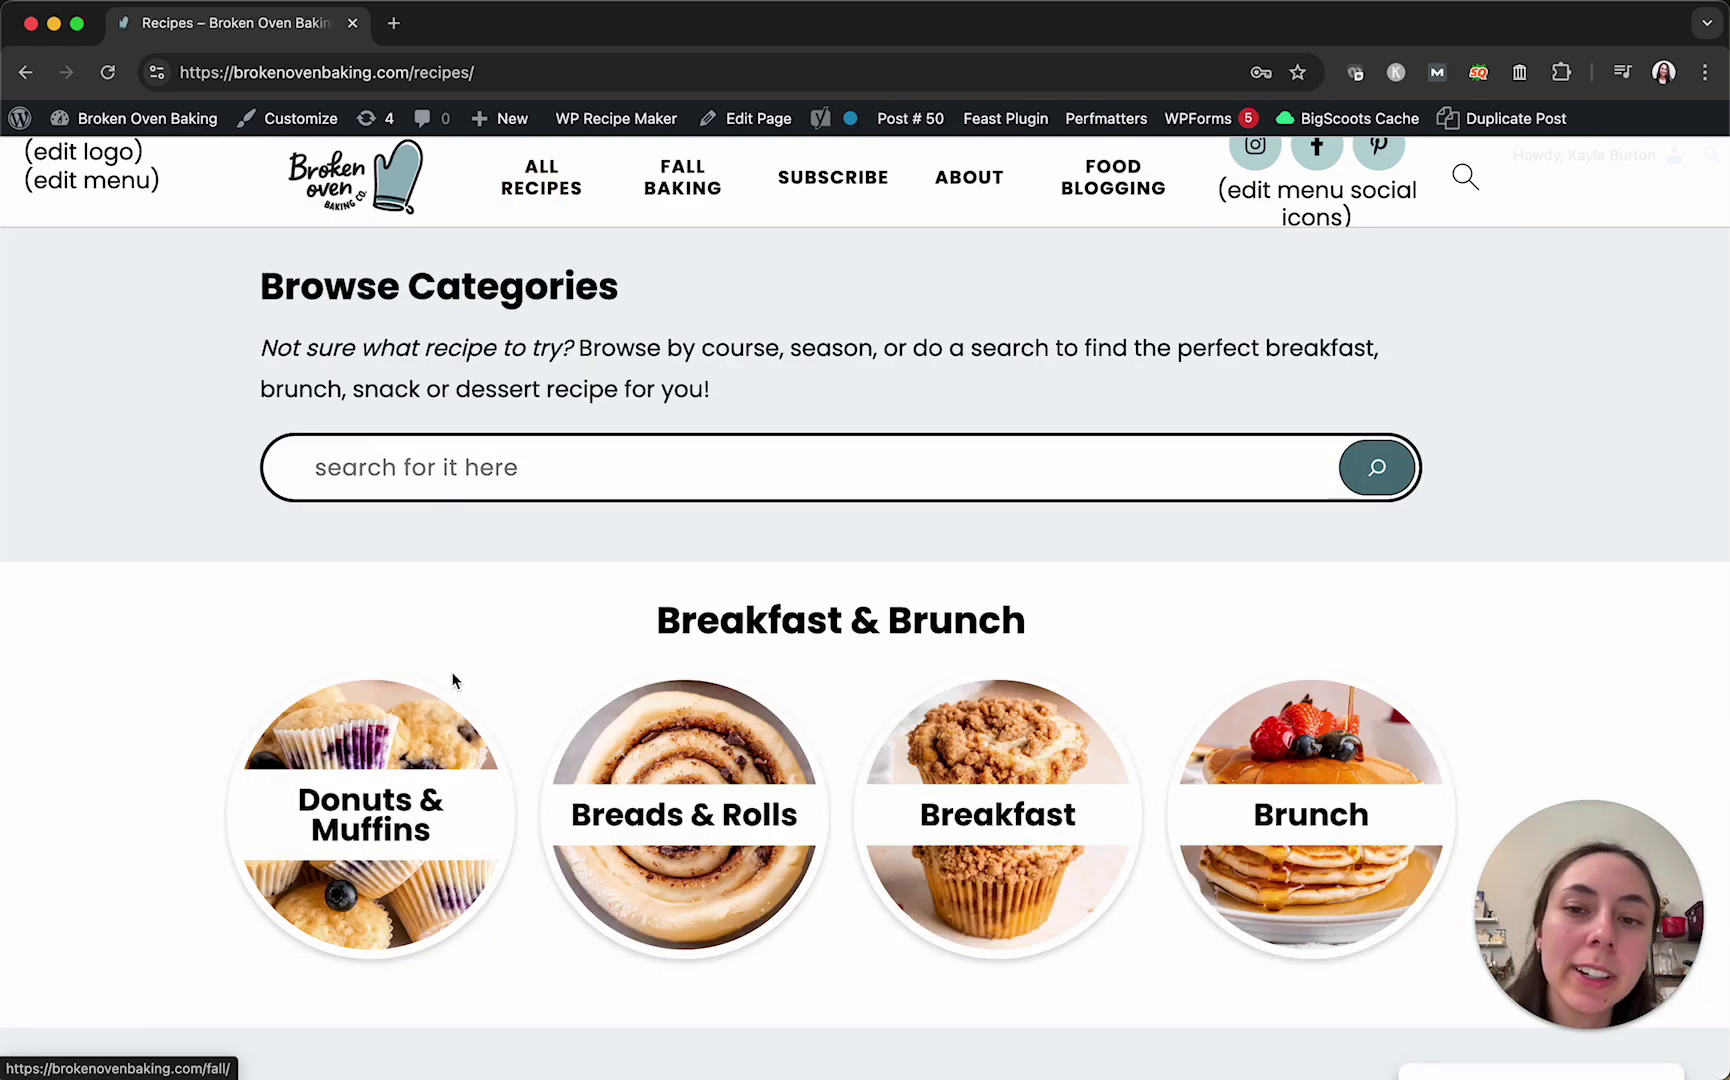
left_click(355, 178)
scroll(918, 591, "down", 5)
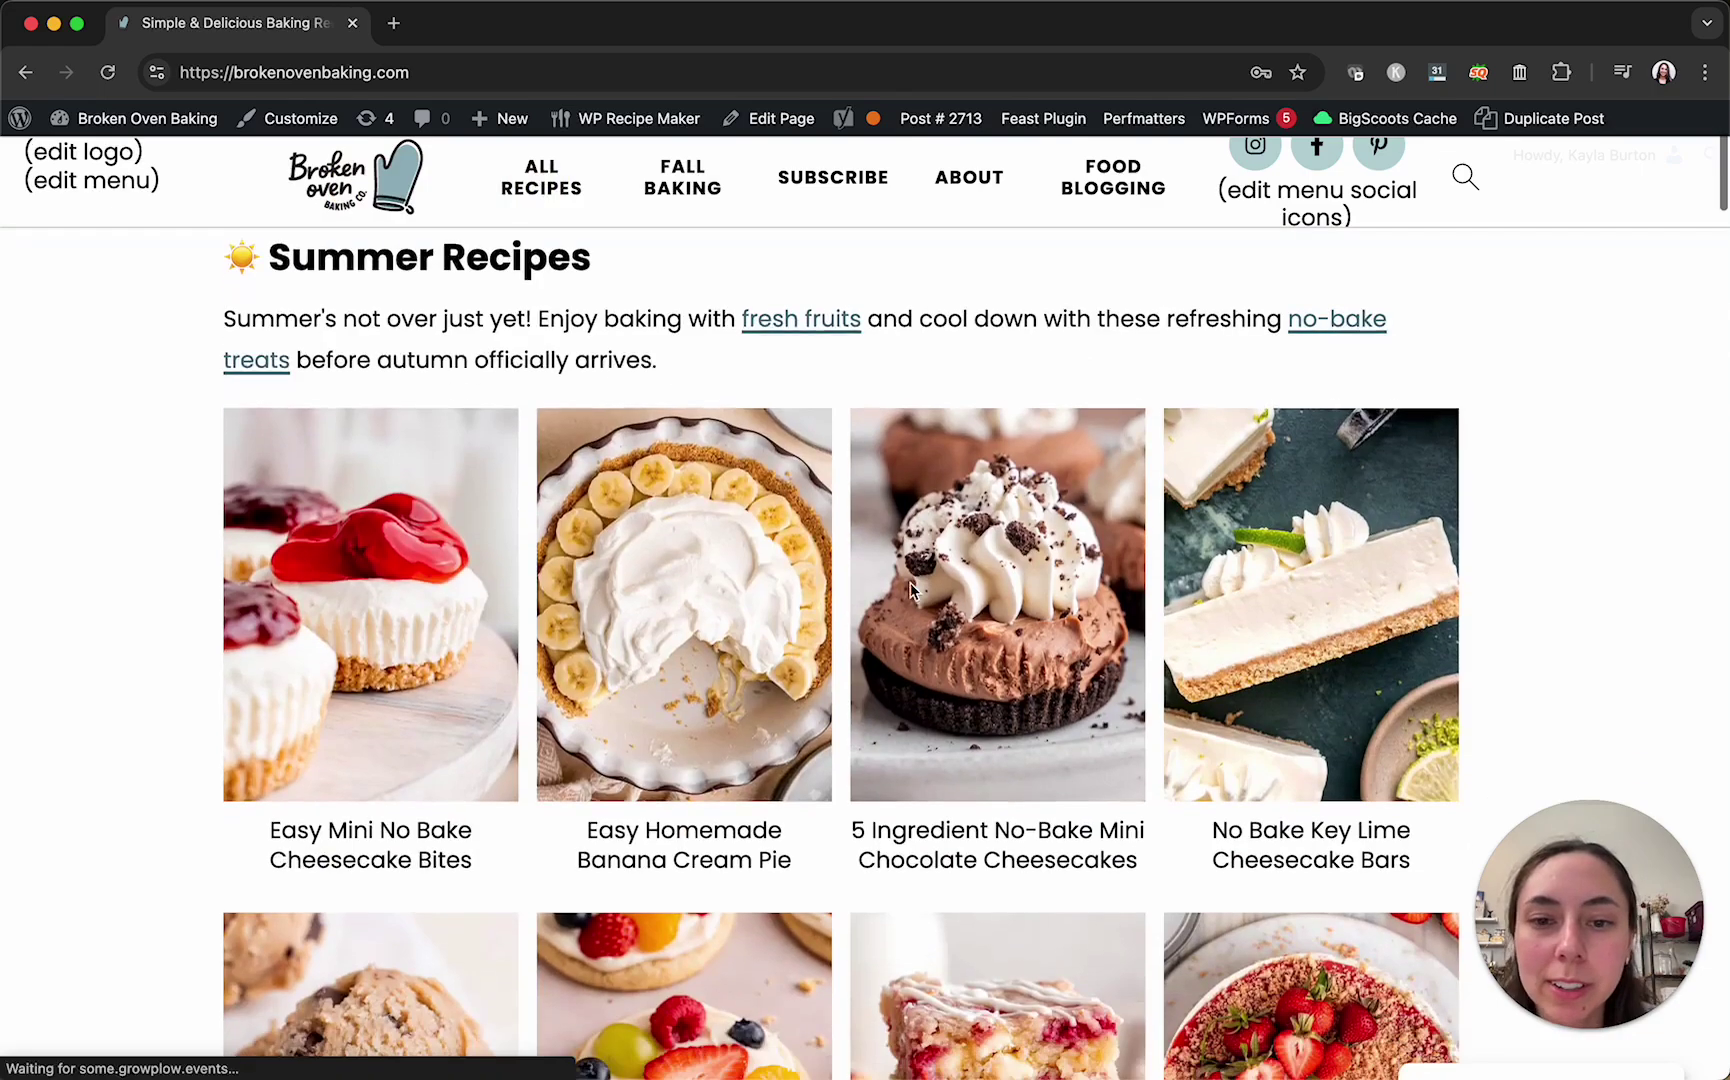
- Open the 5 Ingredient No-Bake Mini Chocolate Cheesecakes post and open its modern sidebar for editing
left_click(1057, 592)
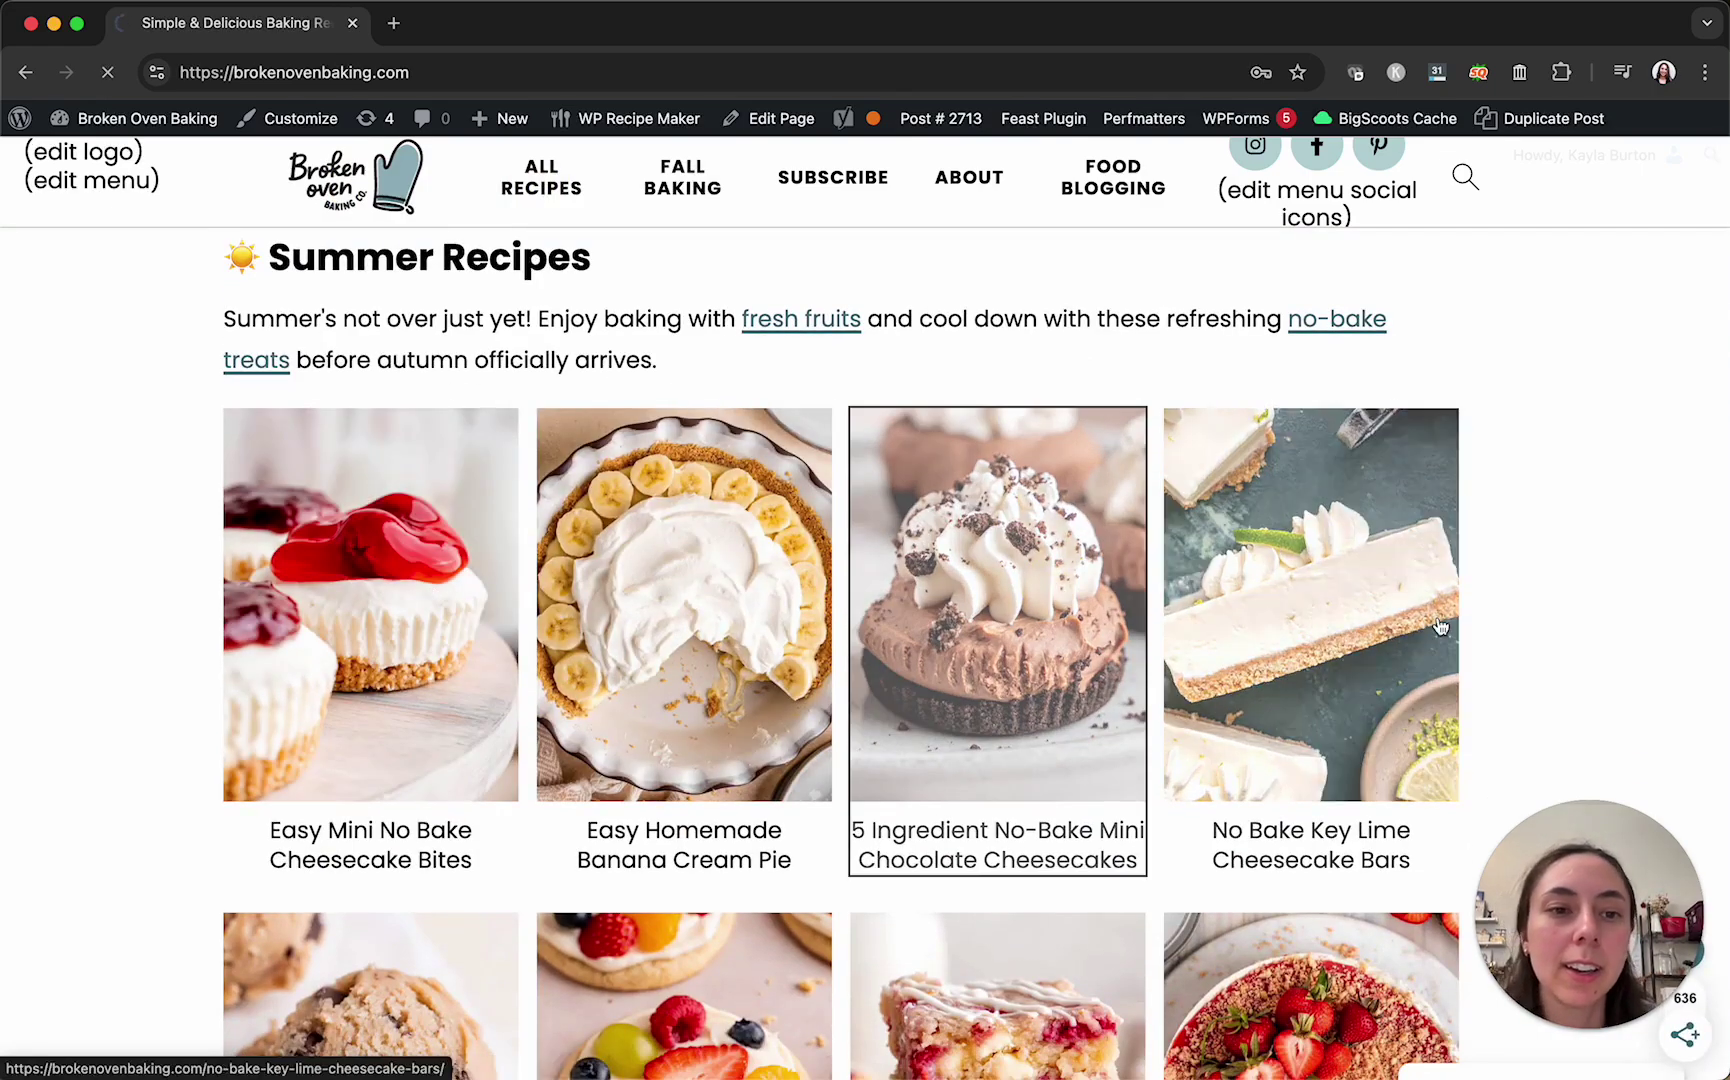
scroll(1443, 769, "down", 10)
scroll(1443, 769, "down", 8)
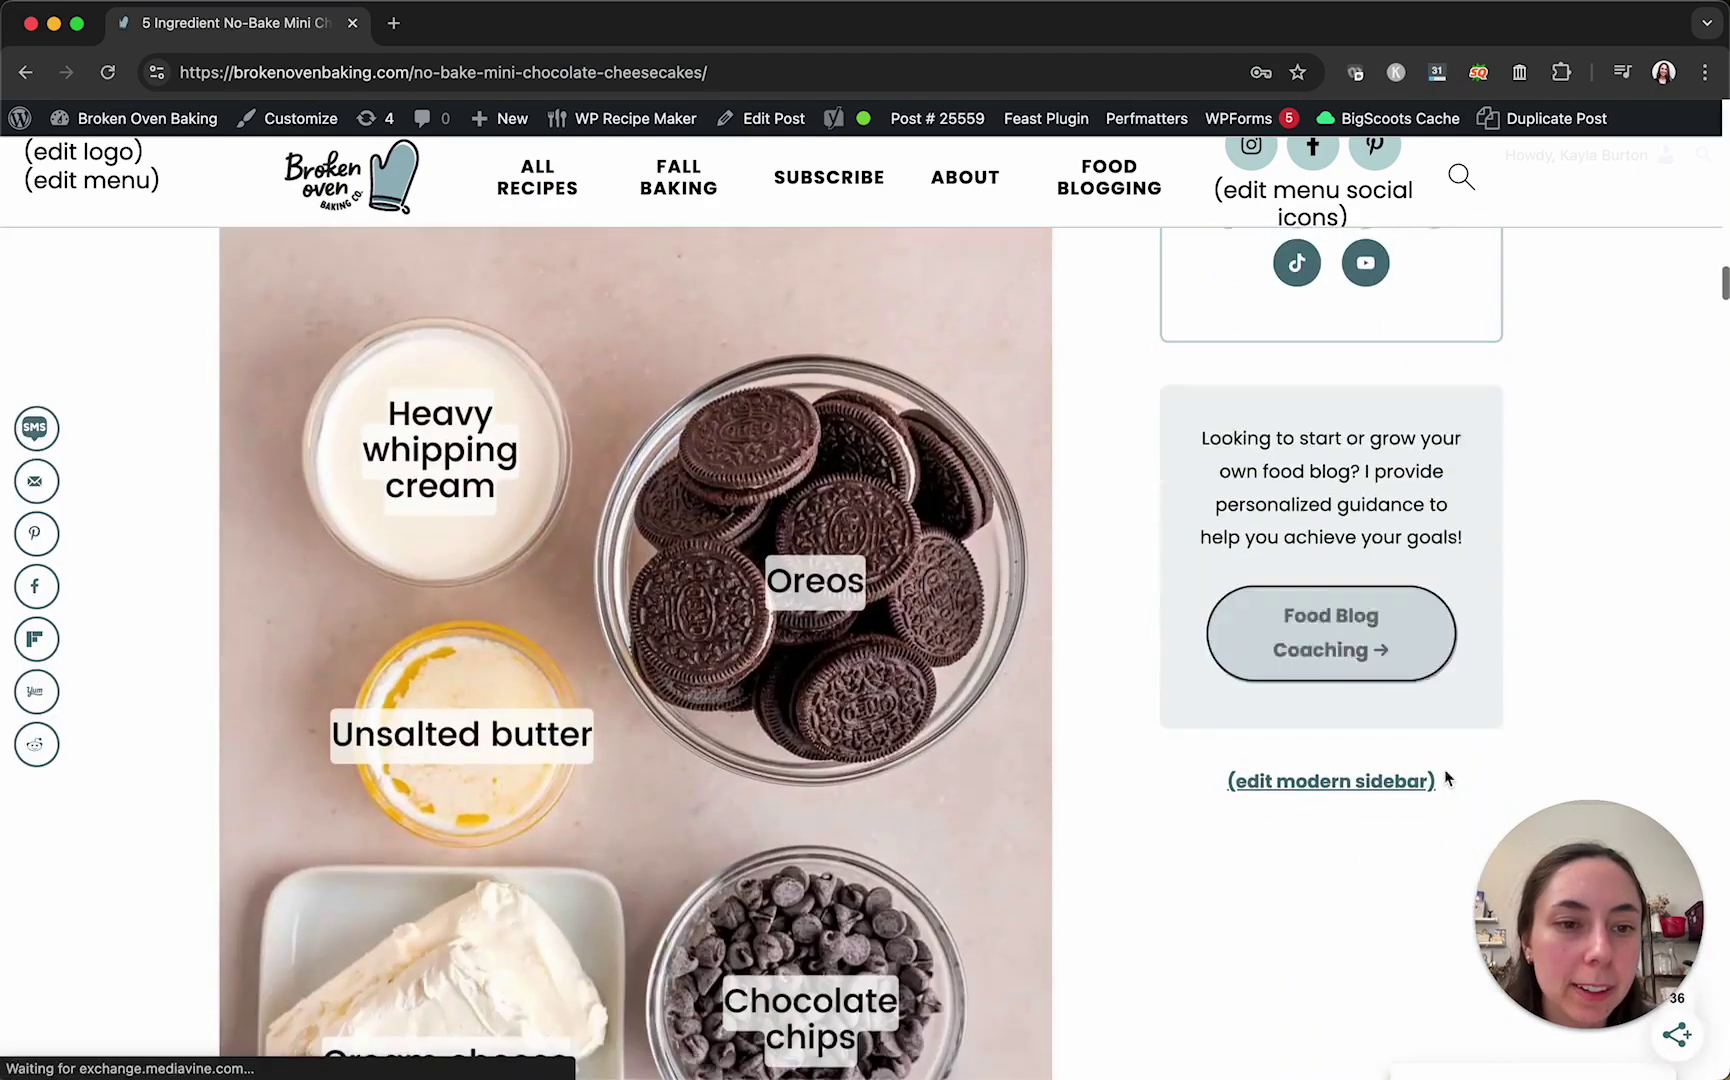
left_click(1436, 759)
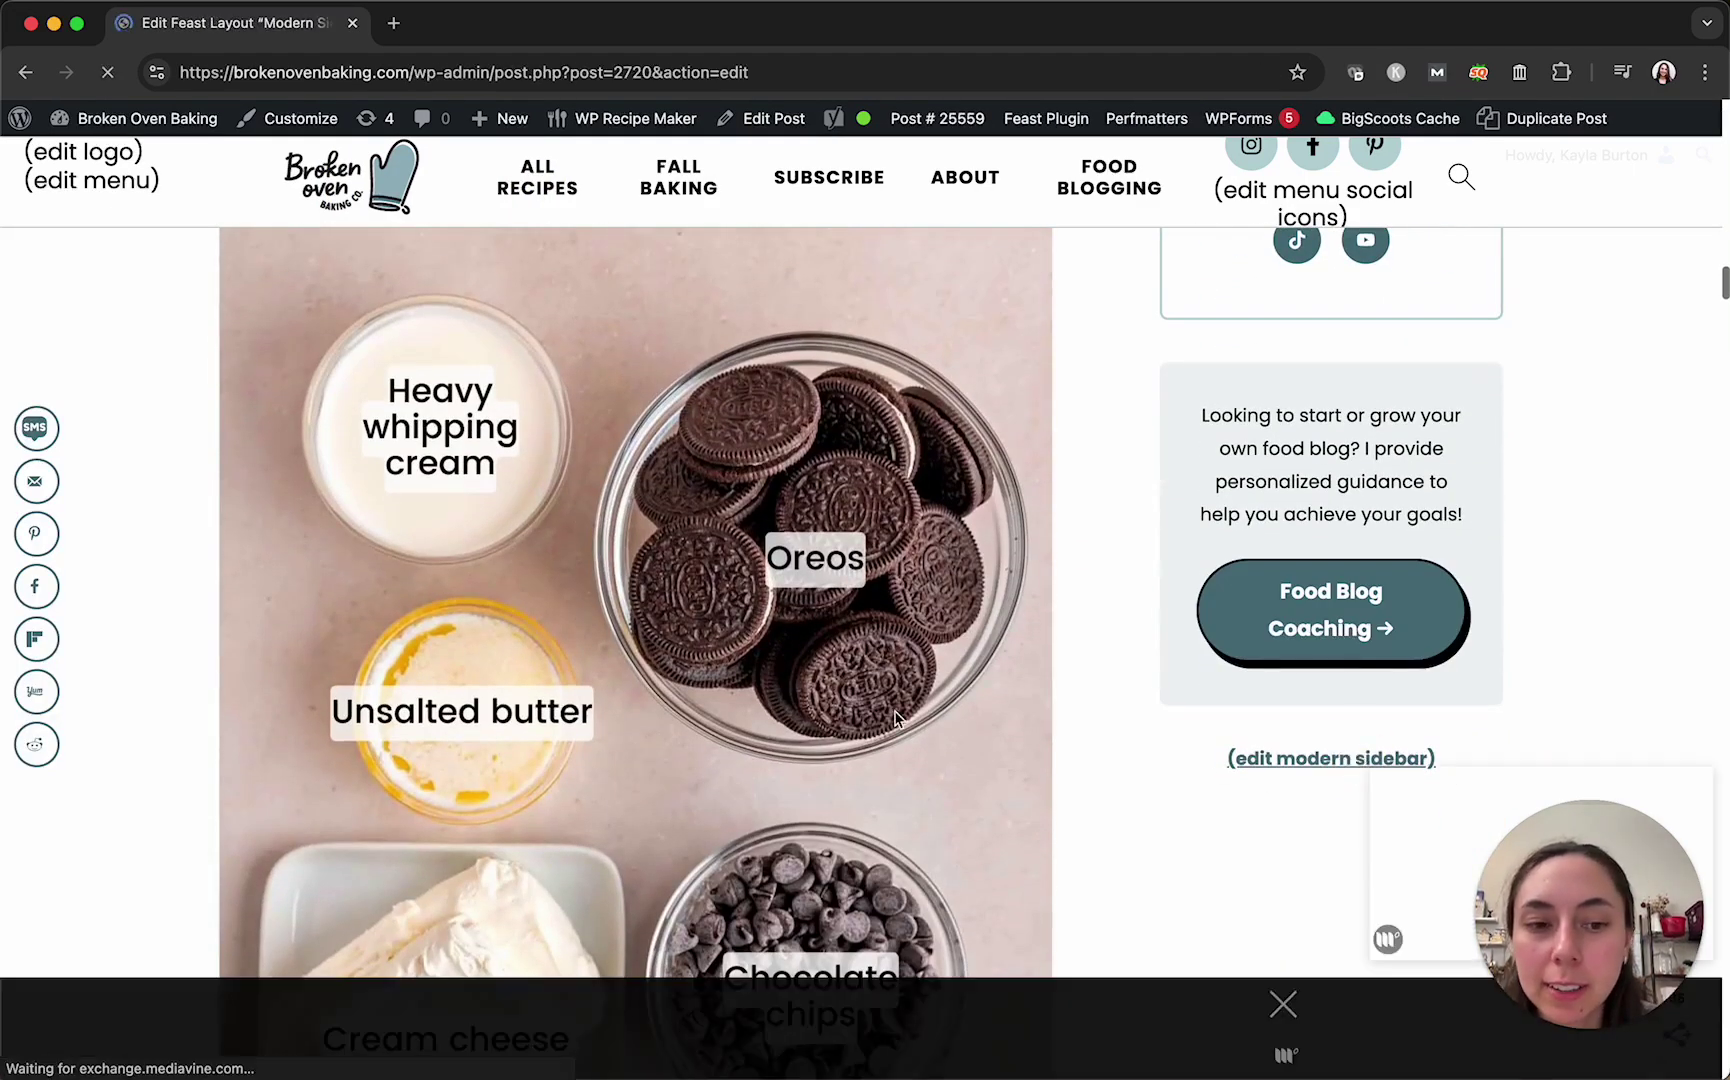
- Look through the Modern Sidebar layout and examine its Summer Recipes section
scroll(683, 657, "down", 7)
scroll(804, 447, "down", 15)
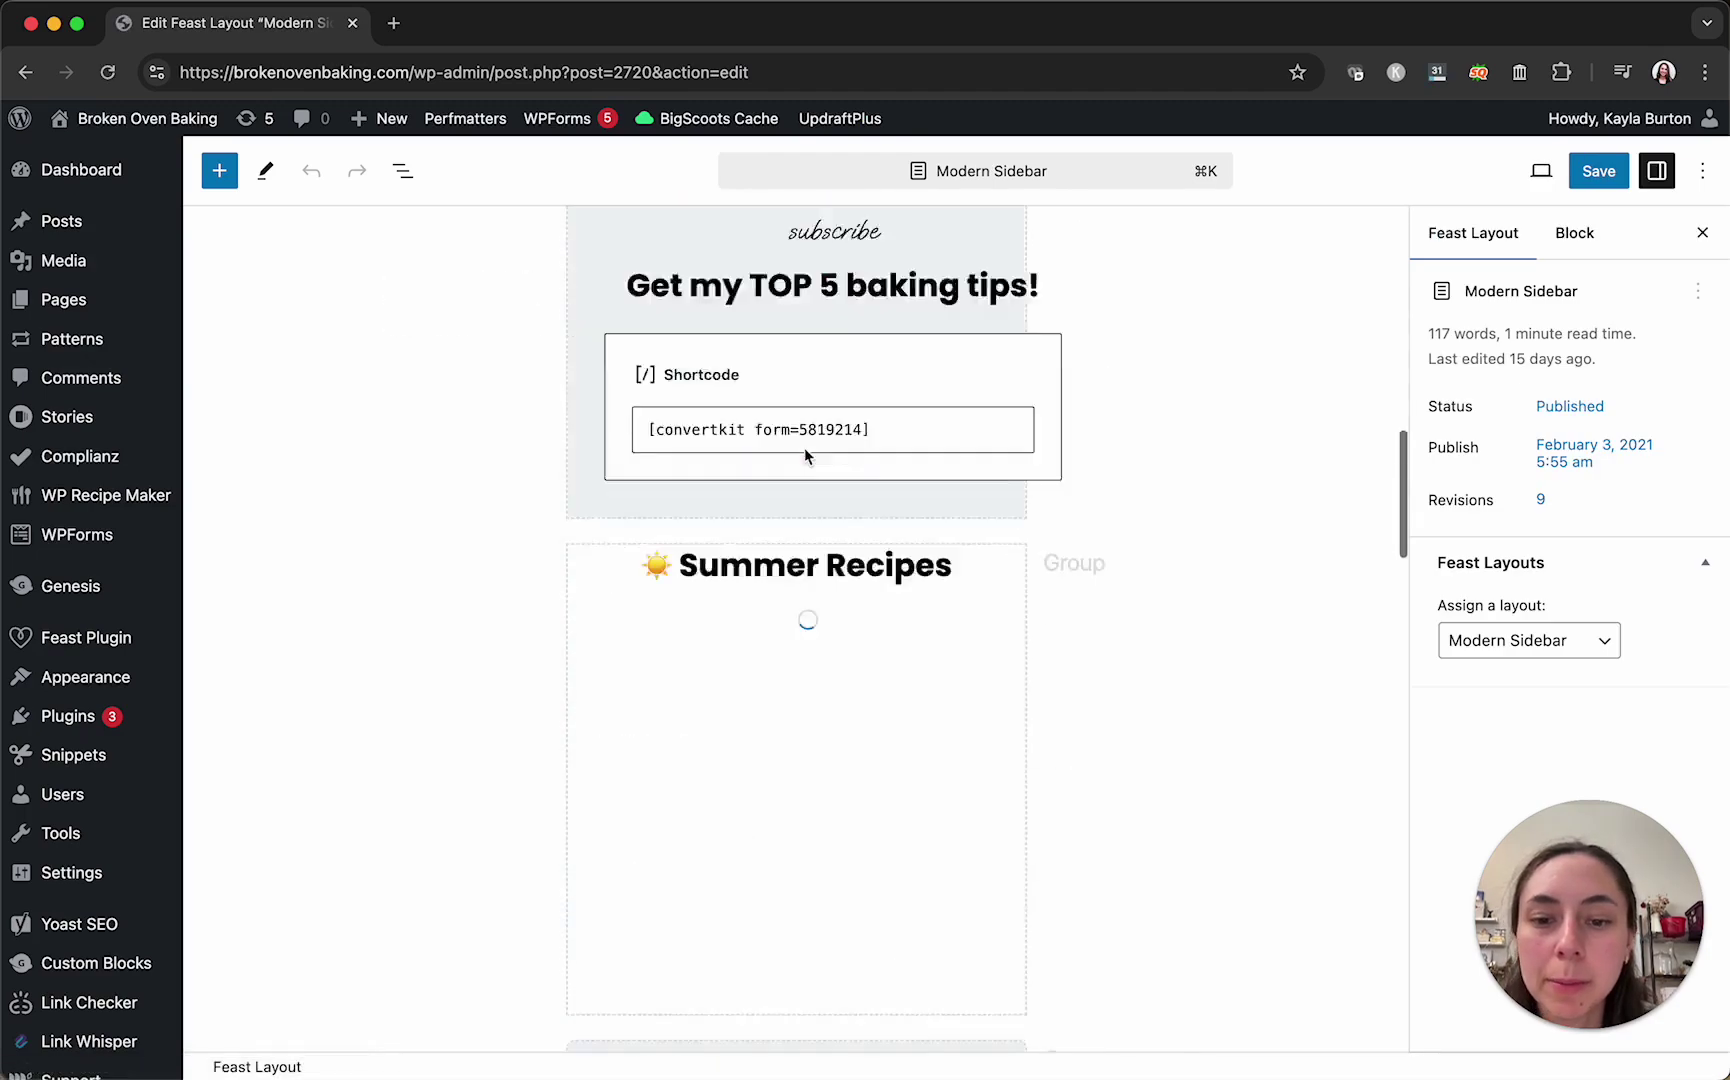
scroll(803, 530, "up", 5)
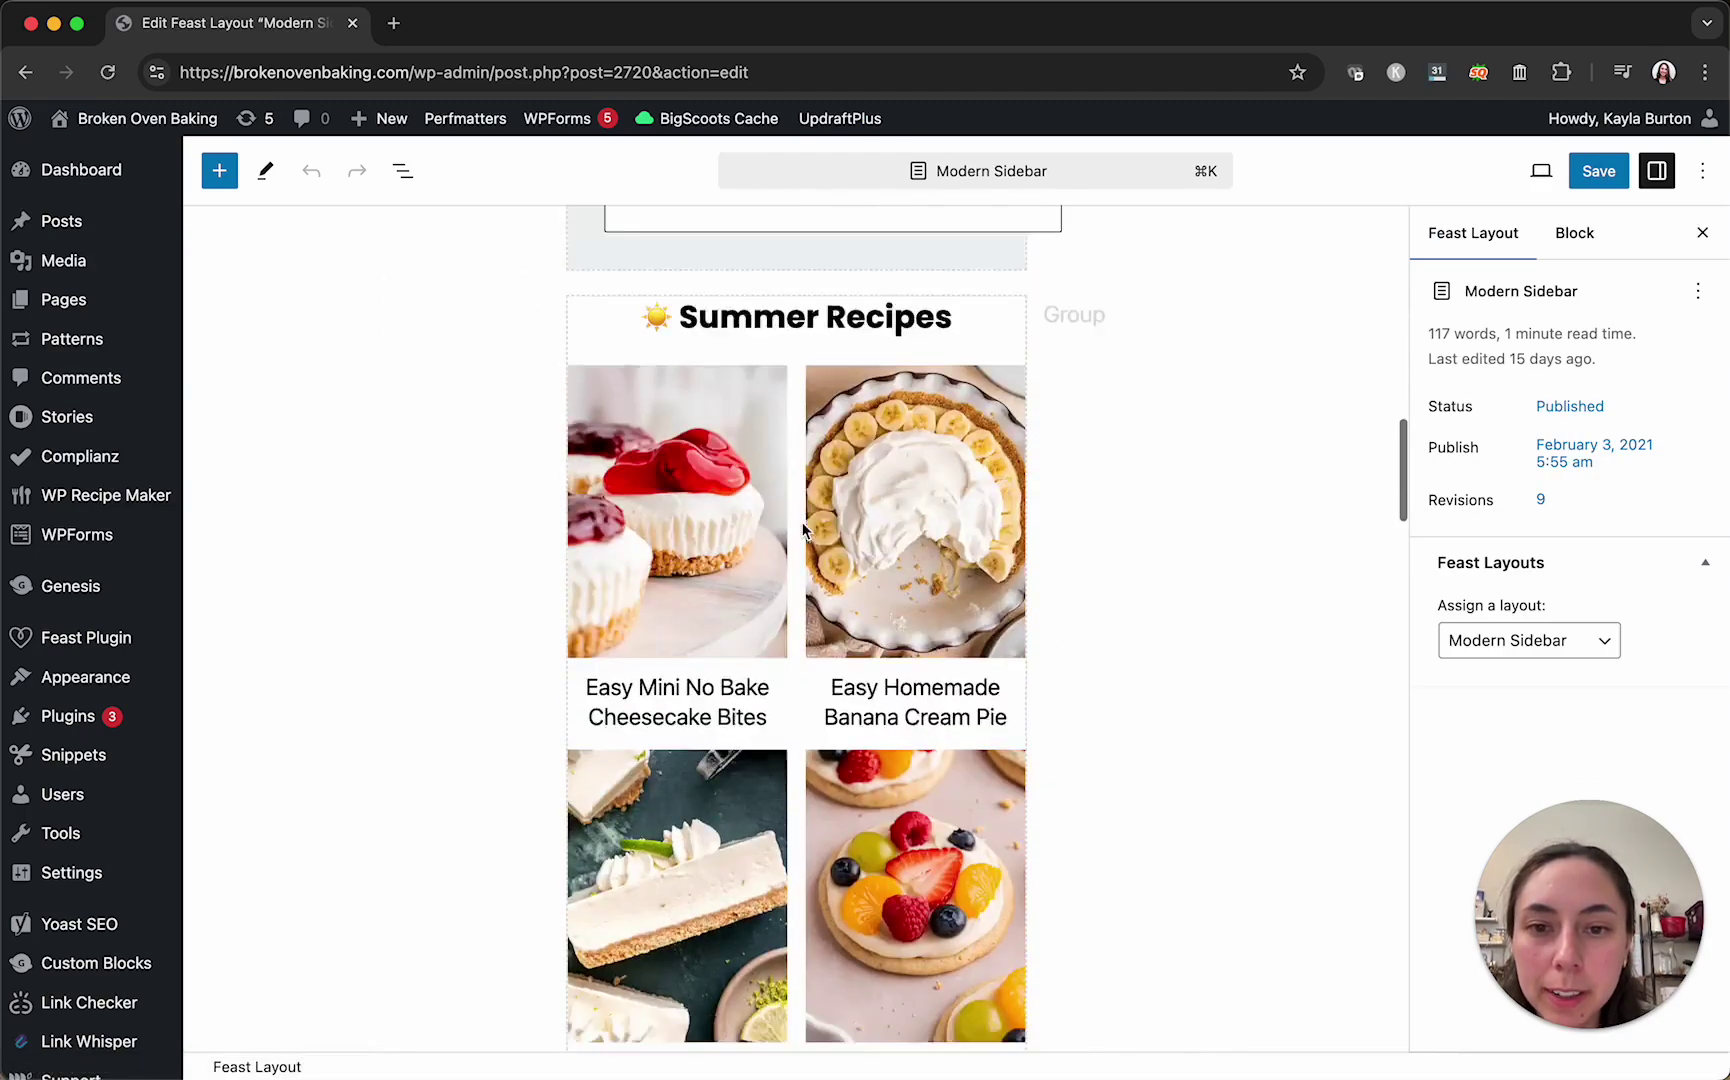
scroll(803, 533, "down", 5)
scroll(785, 630, "down", 2)
scroll(896, 686, "down", 4)
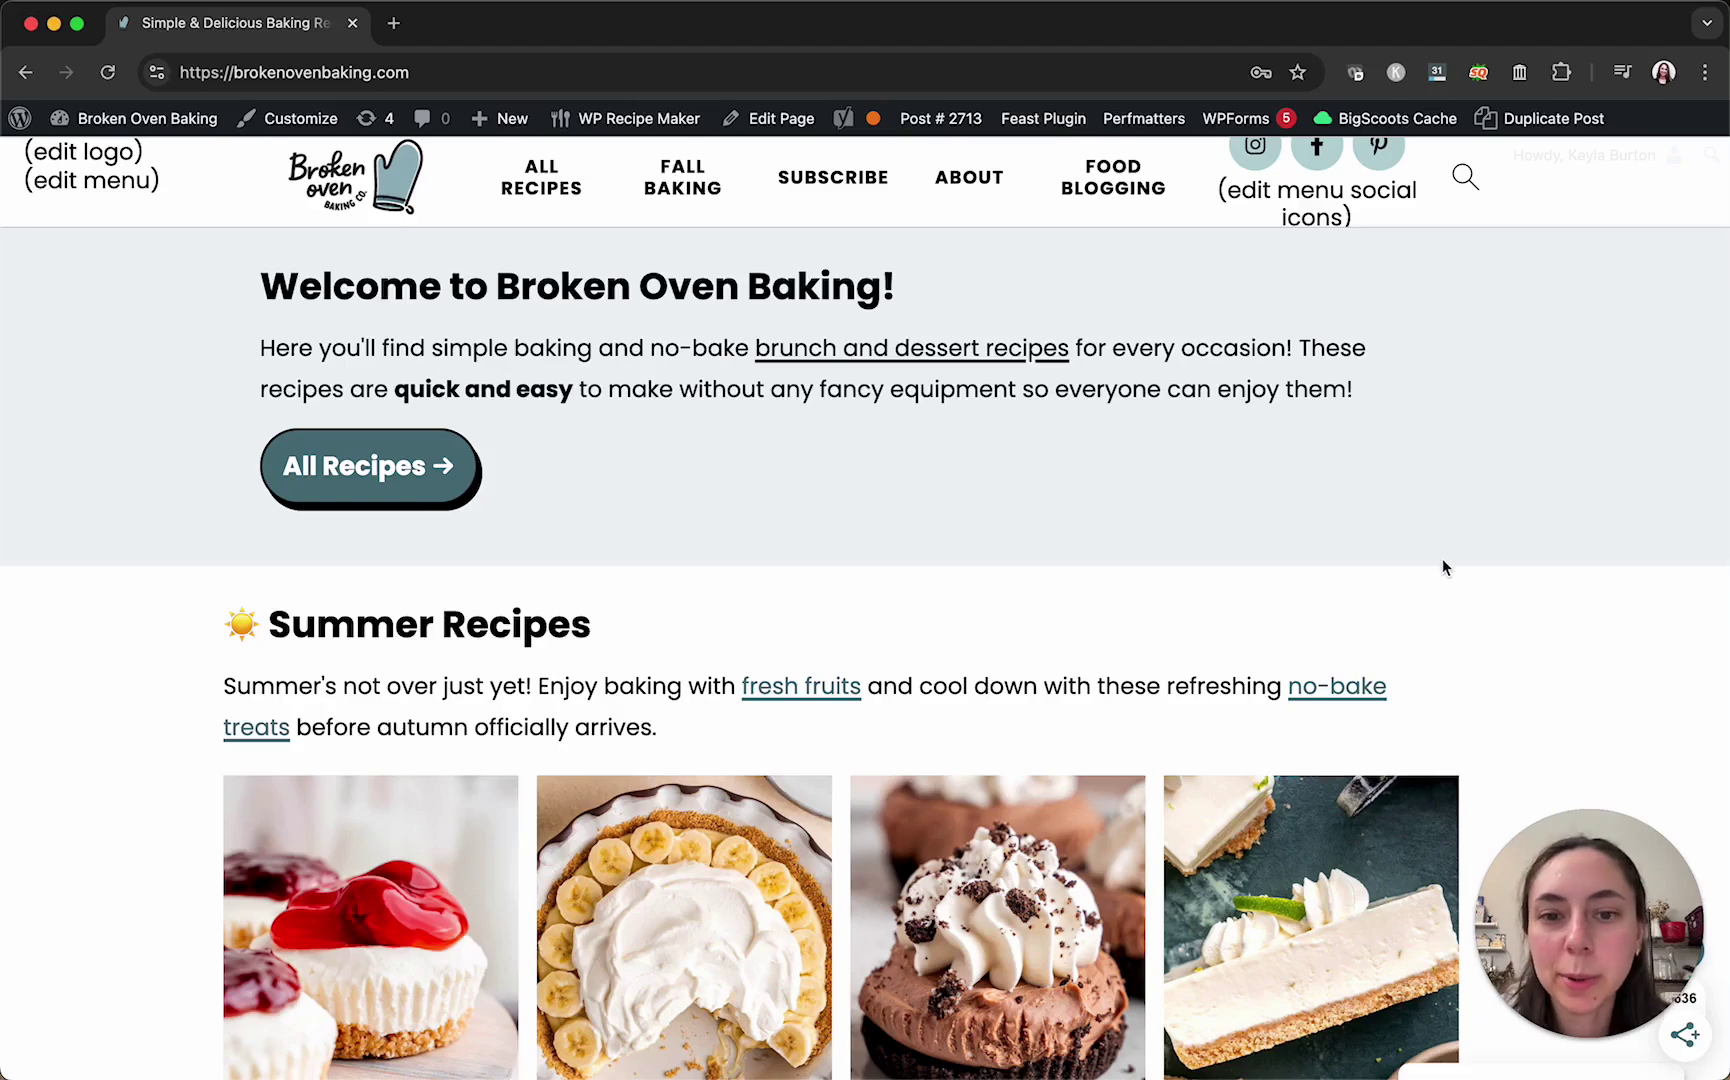
- Check the live homepage's seasonal sections and the category images under "I'm in the mood for..."
scroll(1439, 558, "down", 10)
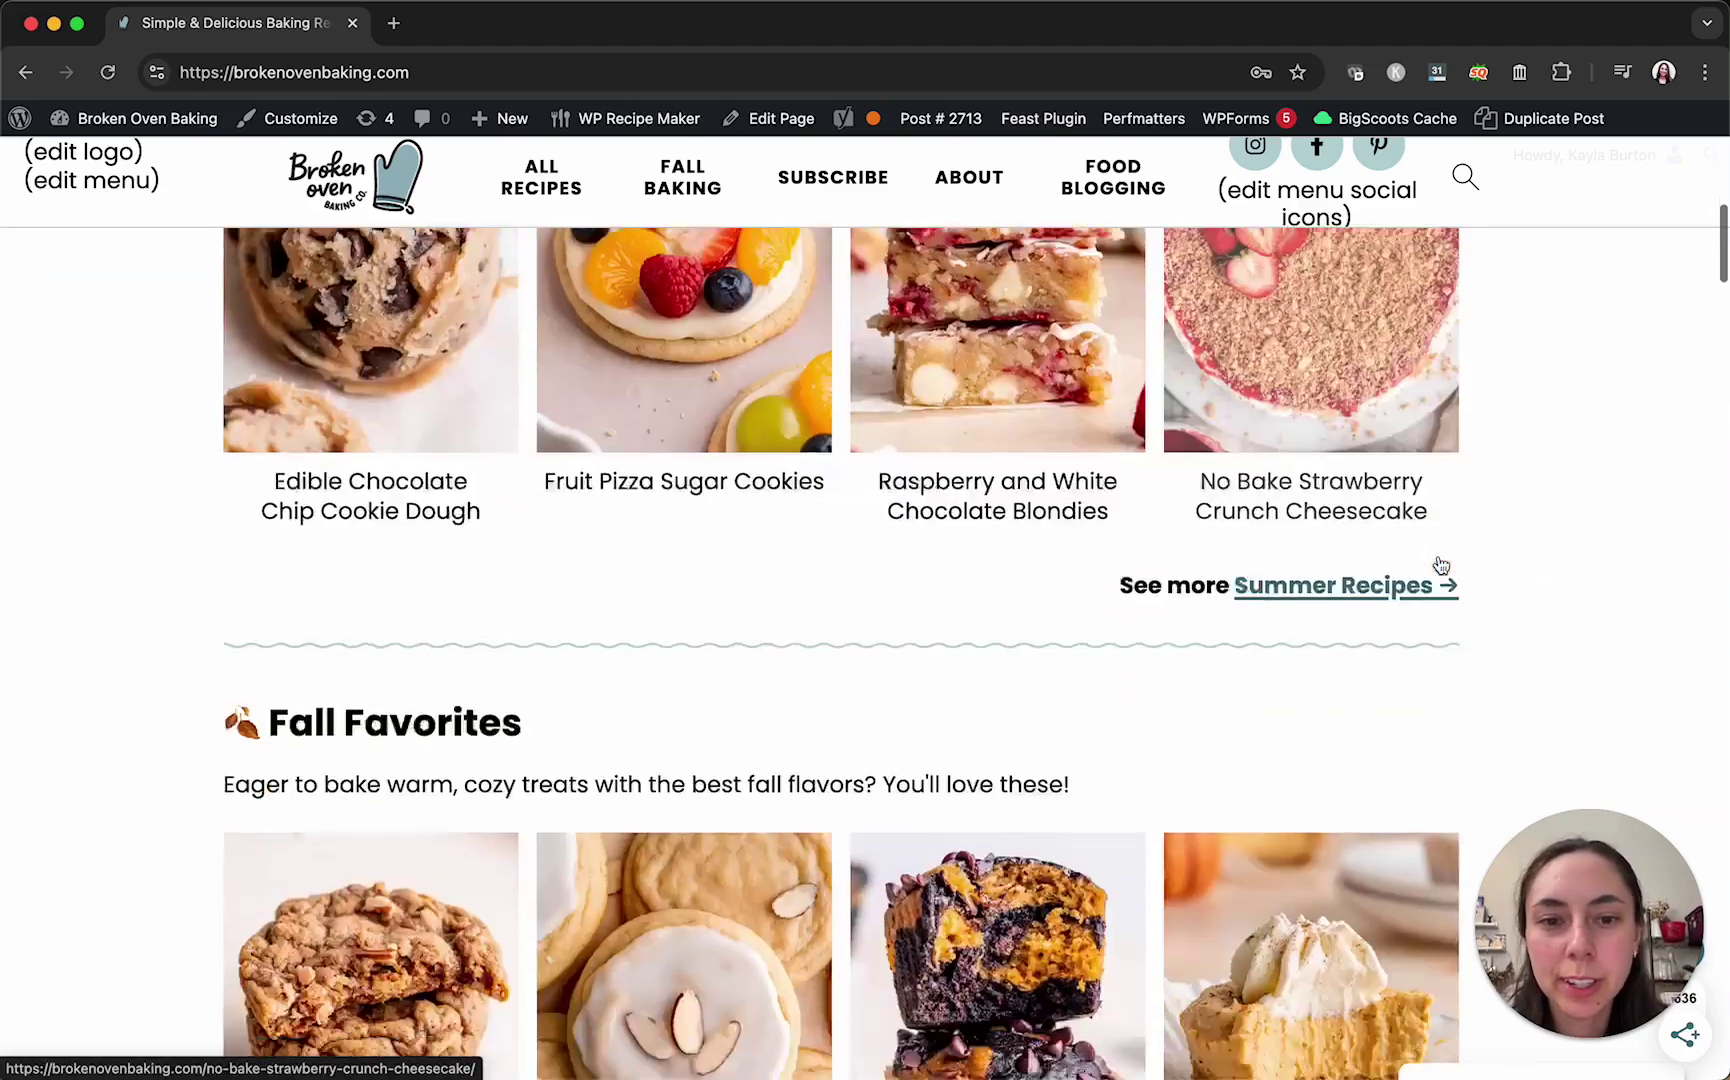
scroll(1439, 561, "down", 2)
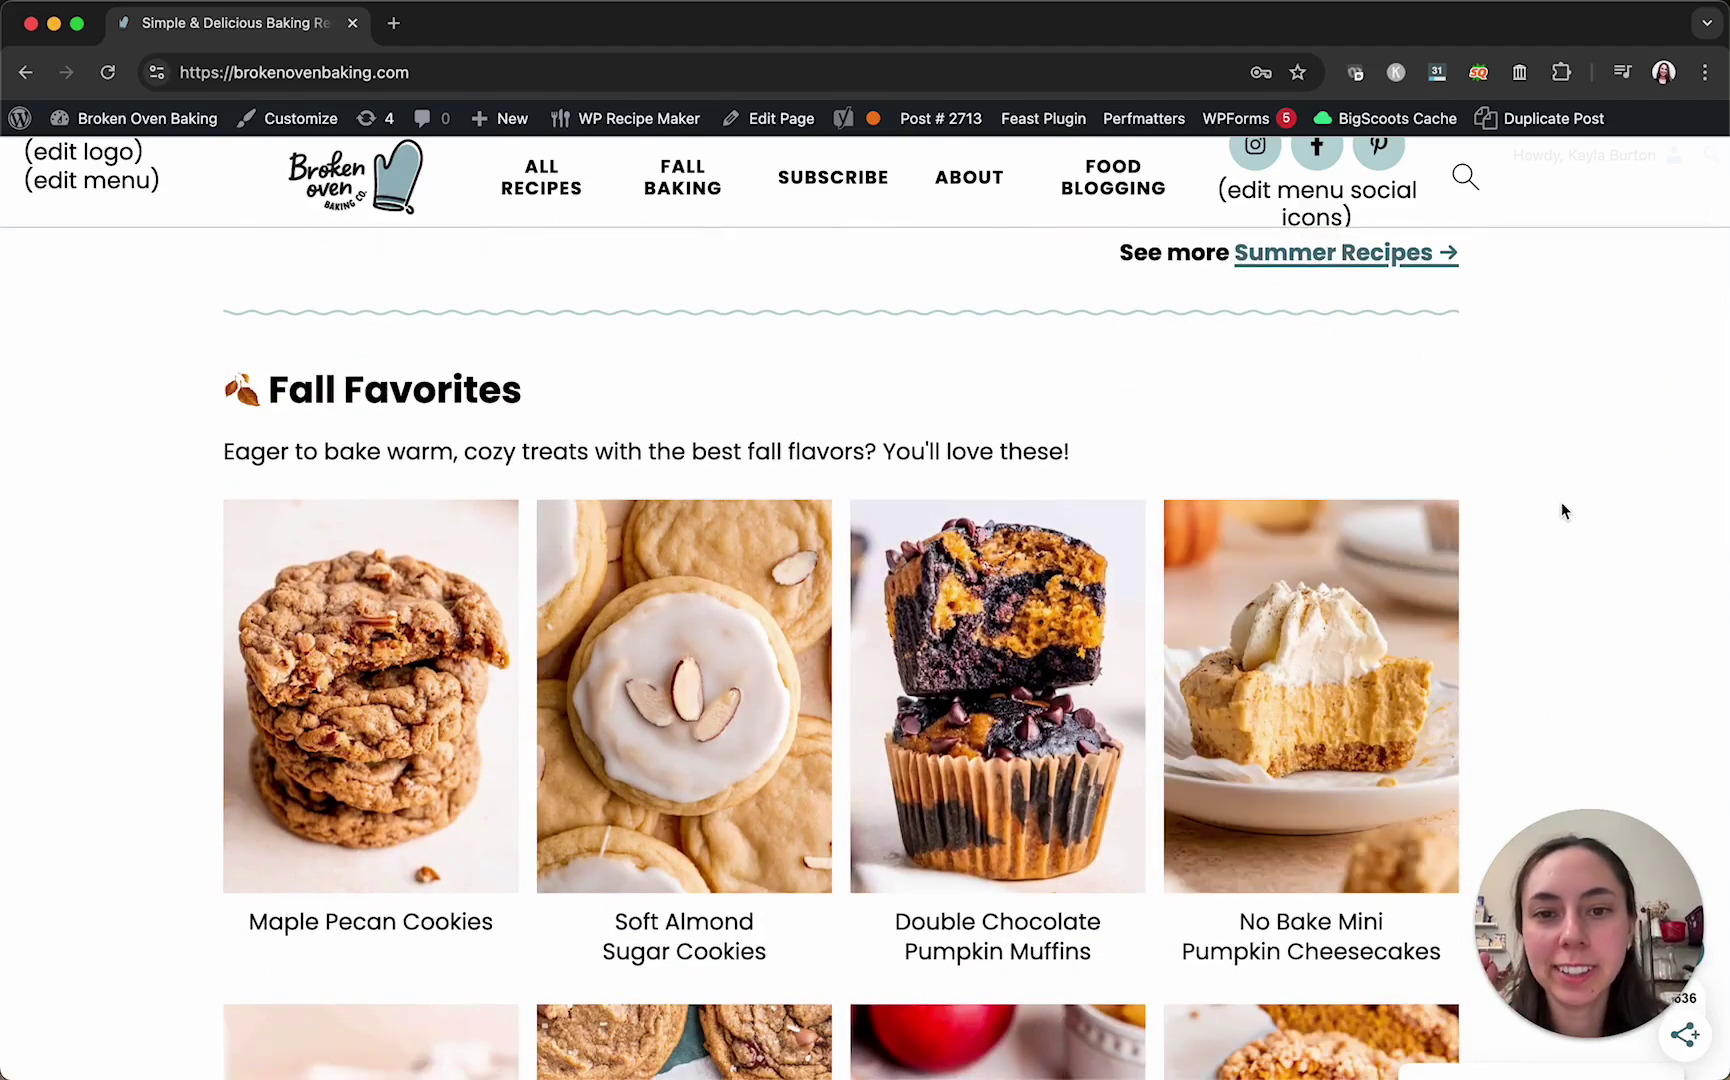
scroll(1563, 508, "down", 4)
scroll(1563, 511, "down", 8)
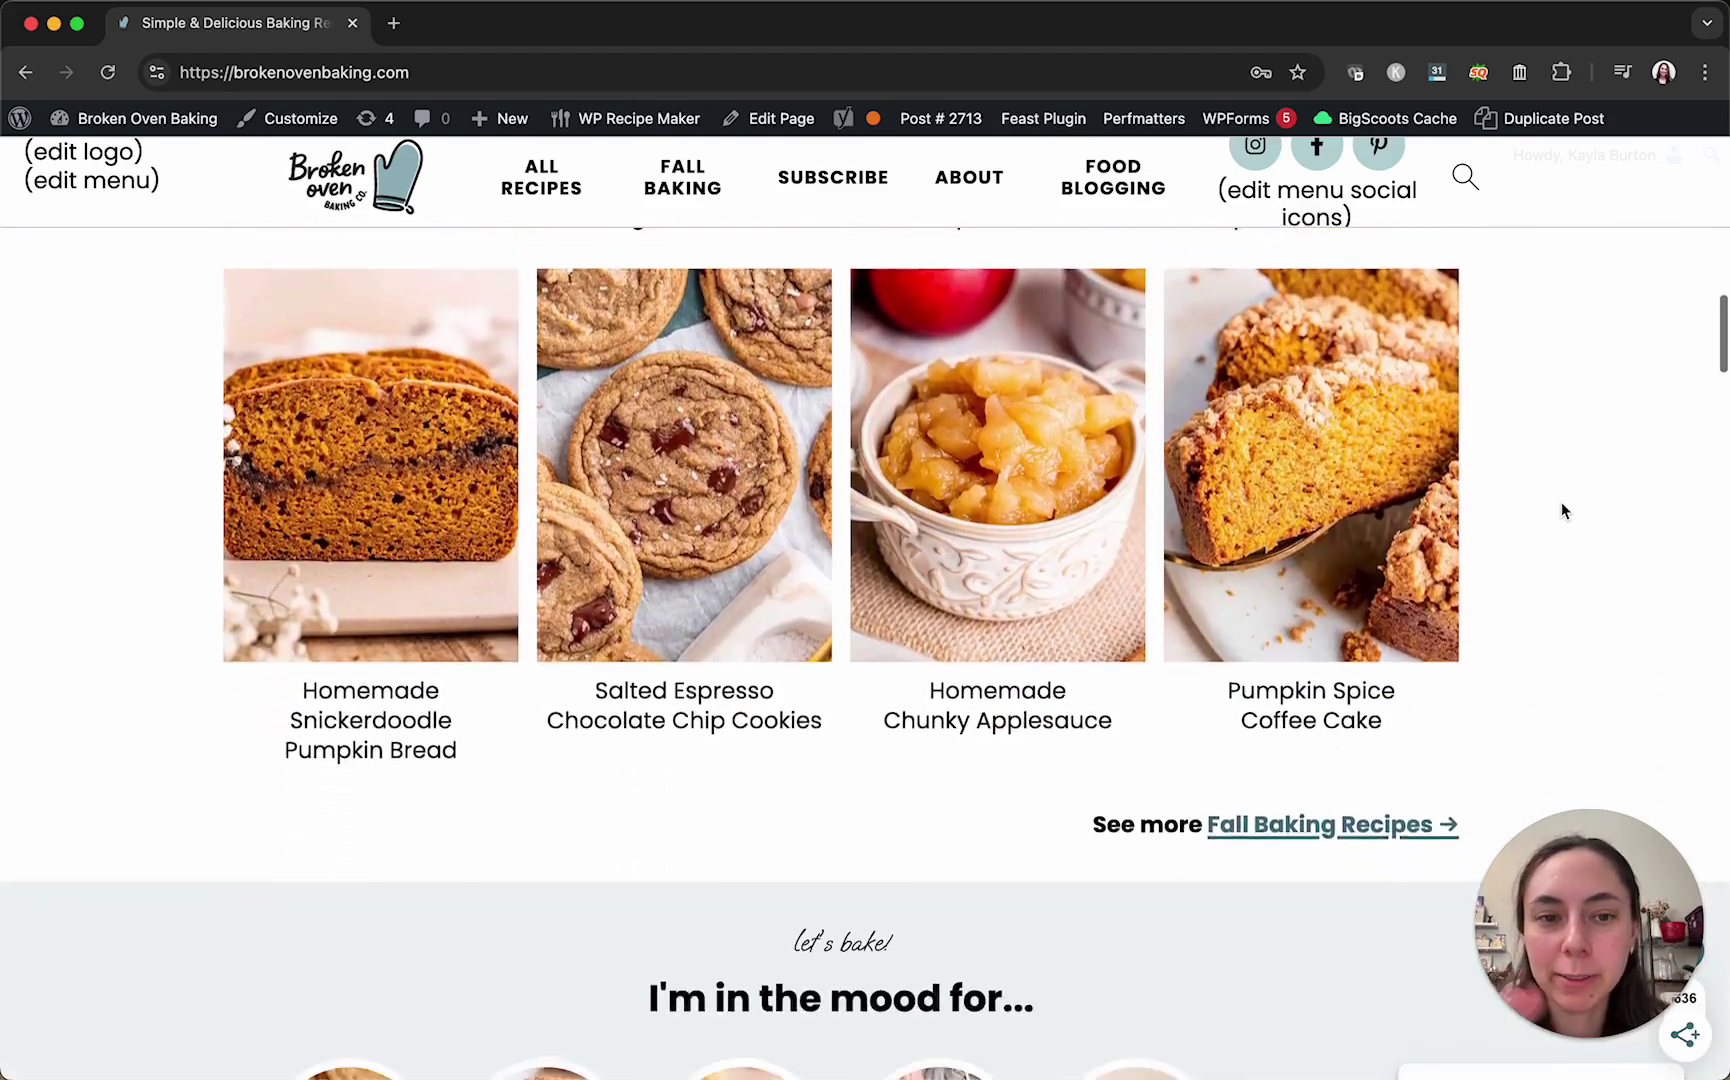
scroll(1561, 511, "down", 5)
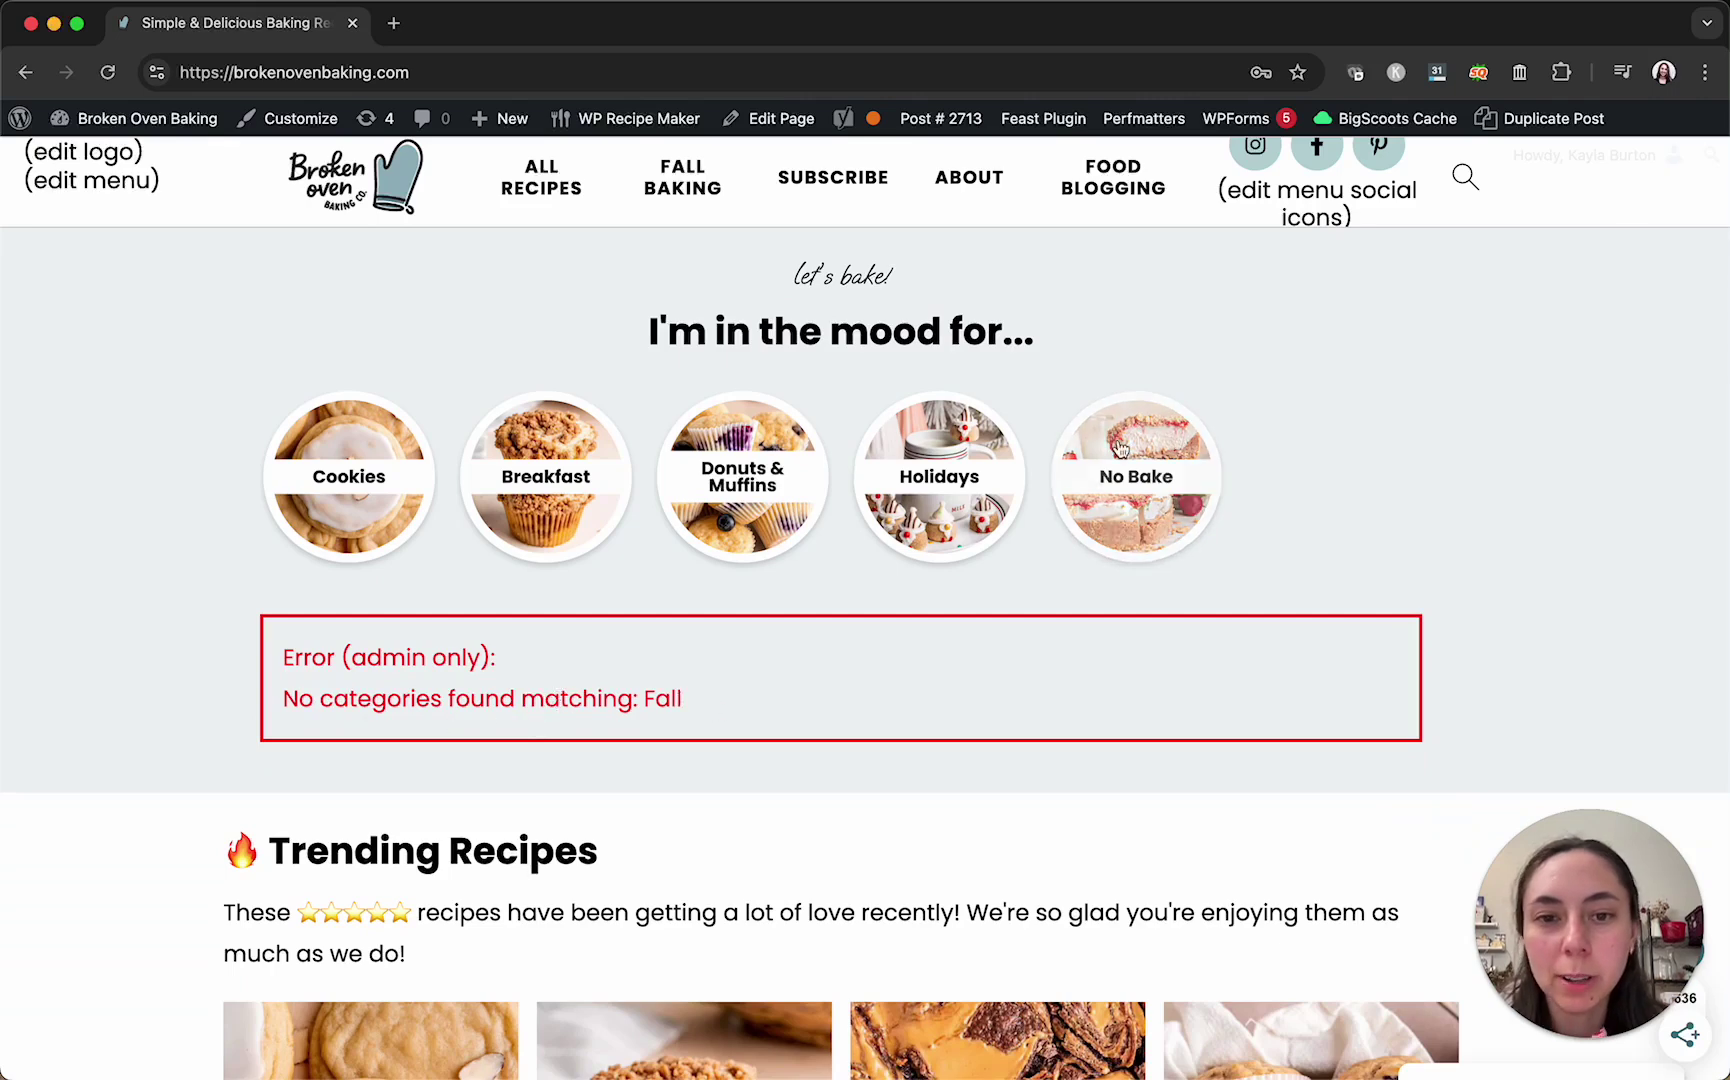
scroll(850, 520, "up", 2)
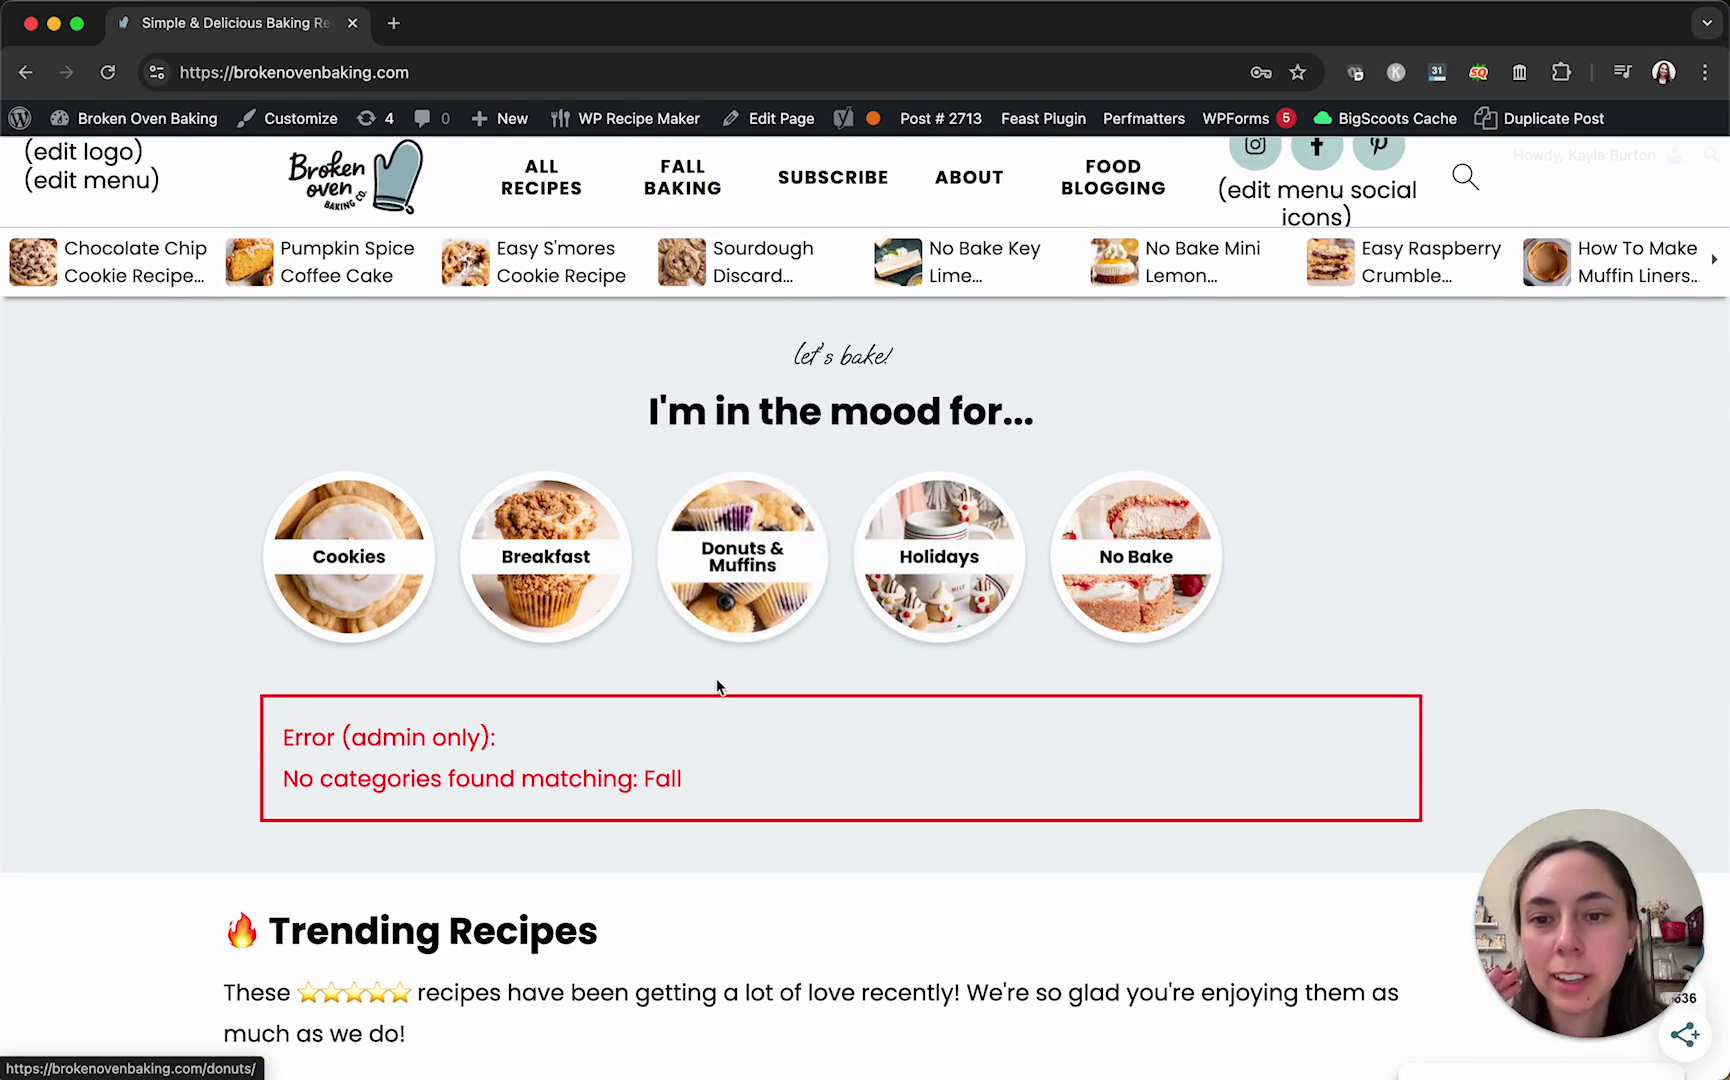
- Open the homepage for editing and remove the Fall category from the category images block under "I'm in the mood for..."
left_click(784, 128)
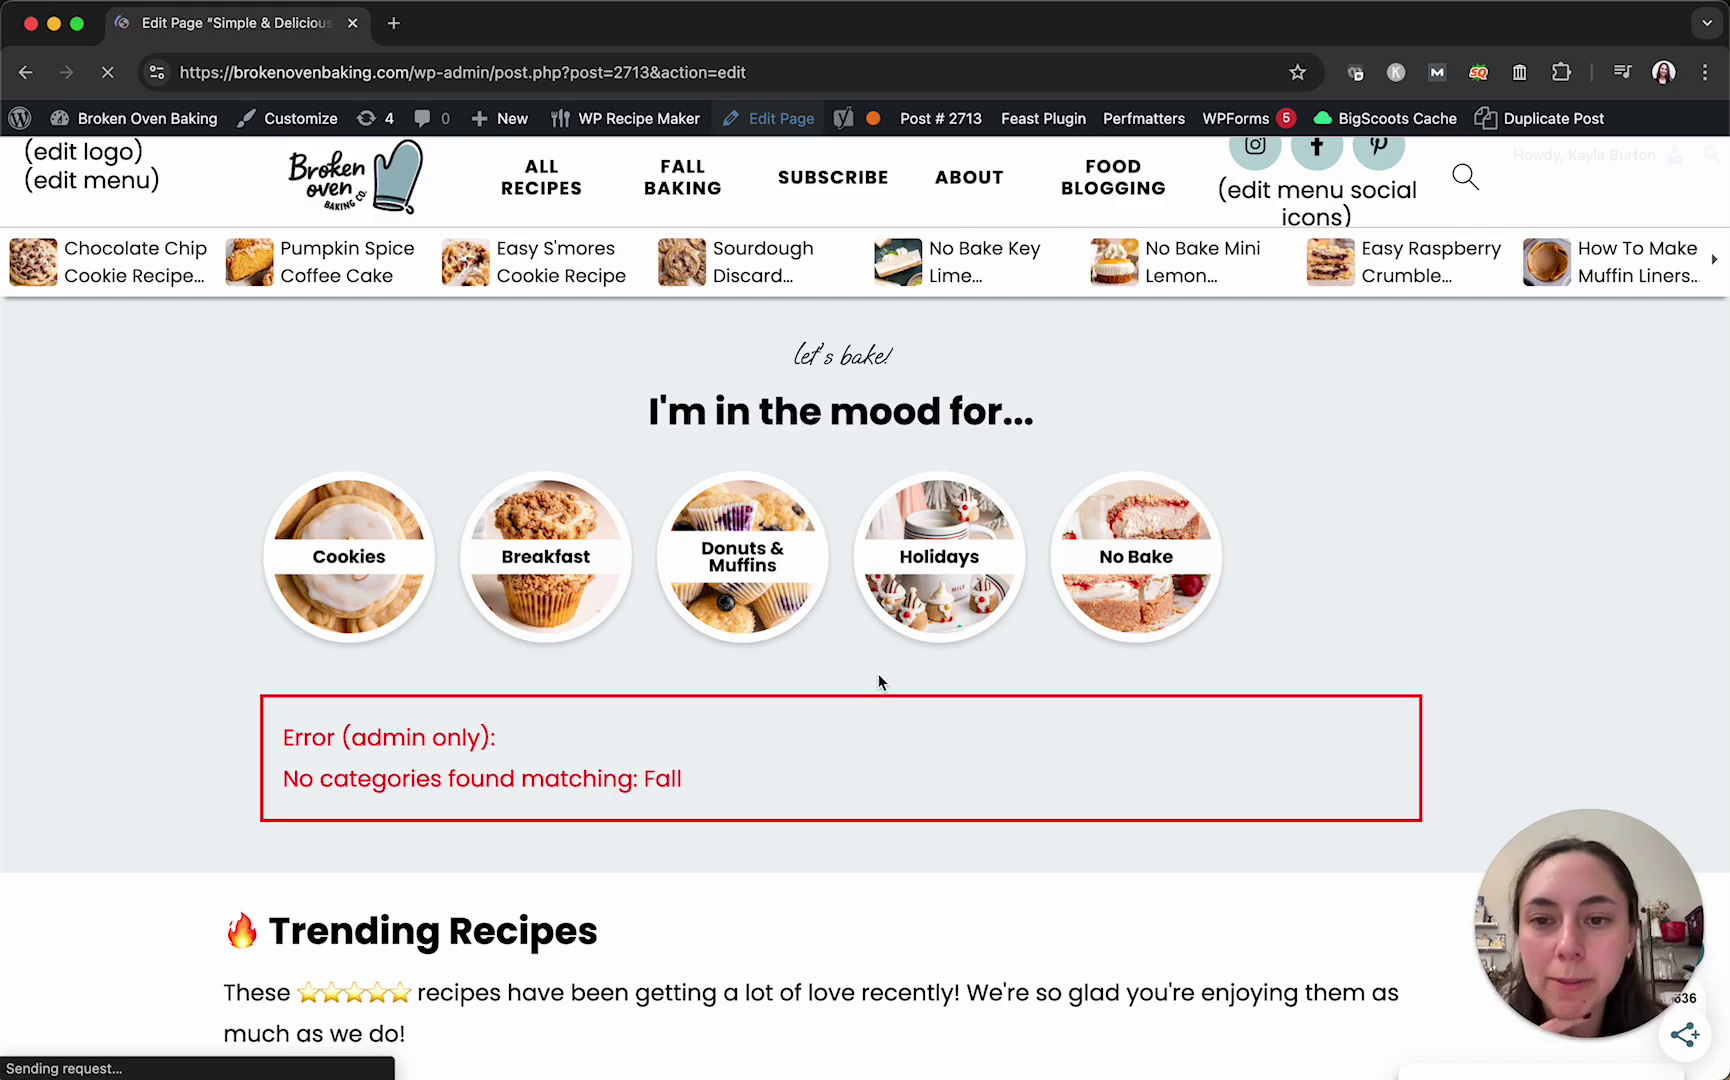
scroll(879, 683, "down", 10)
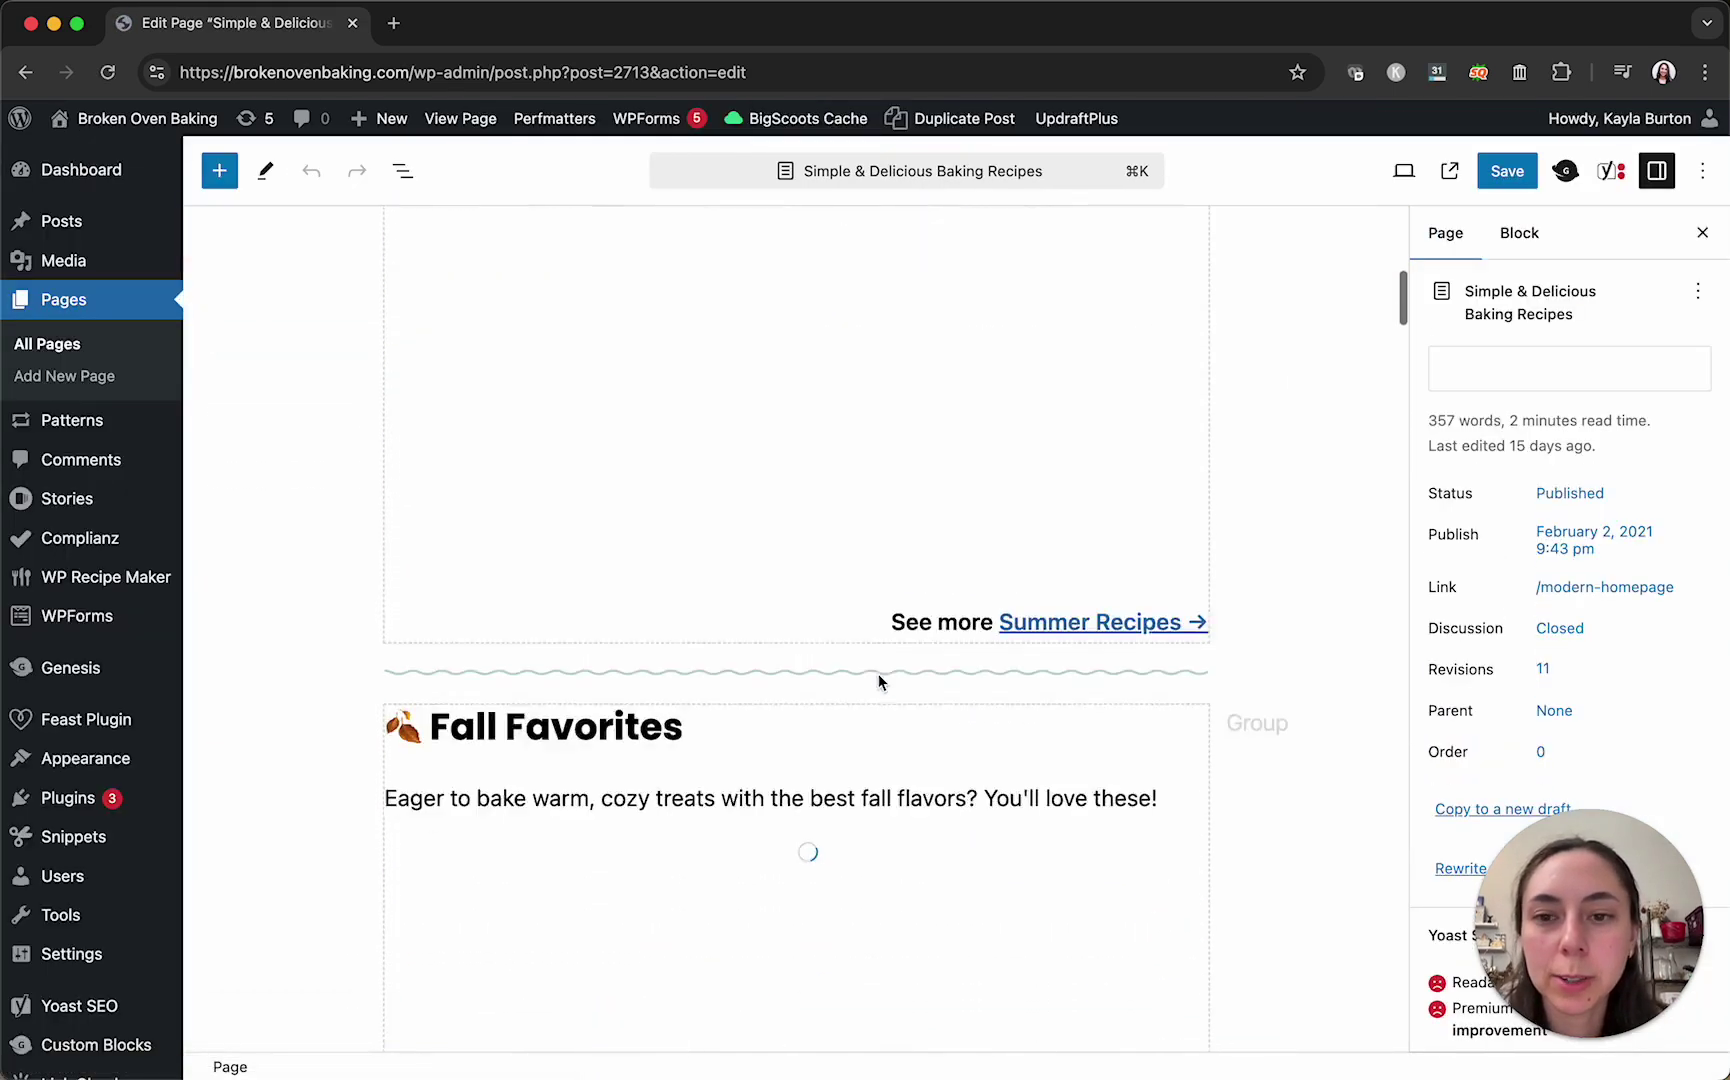
scroll(879, 683, "down", 8)
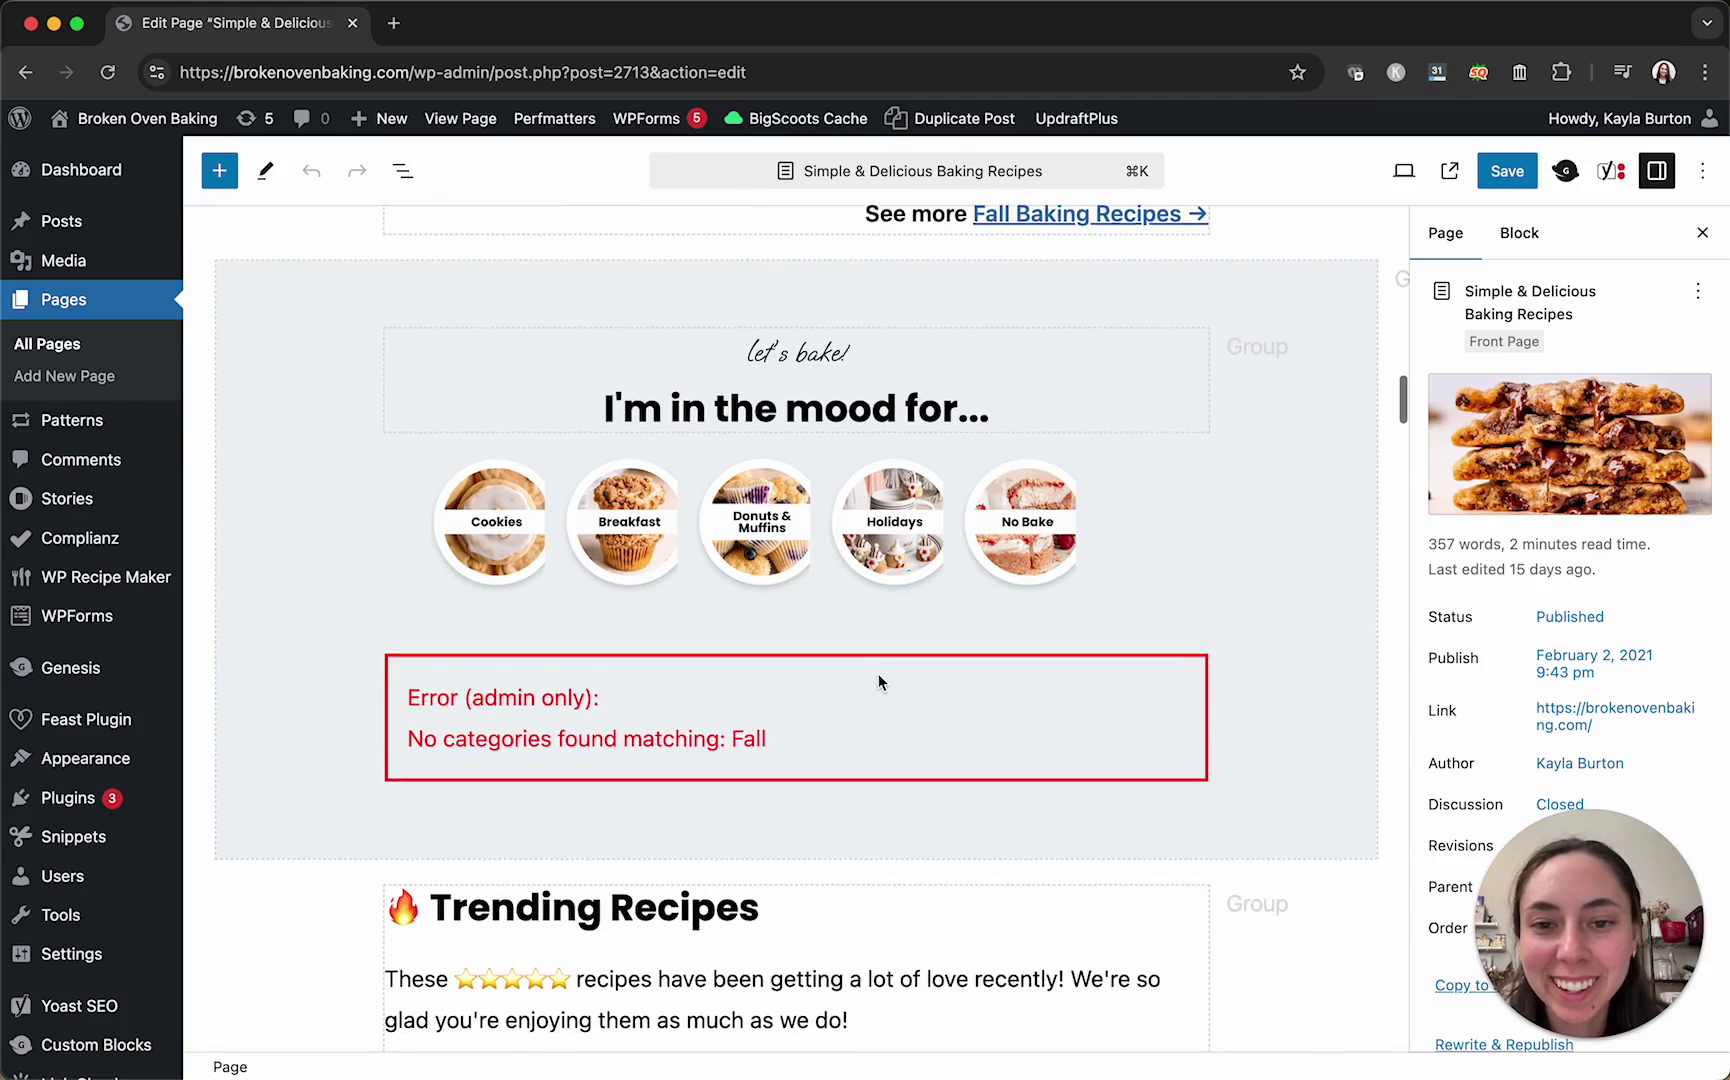
left_click(950, 500)
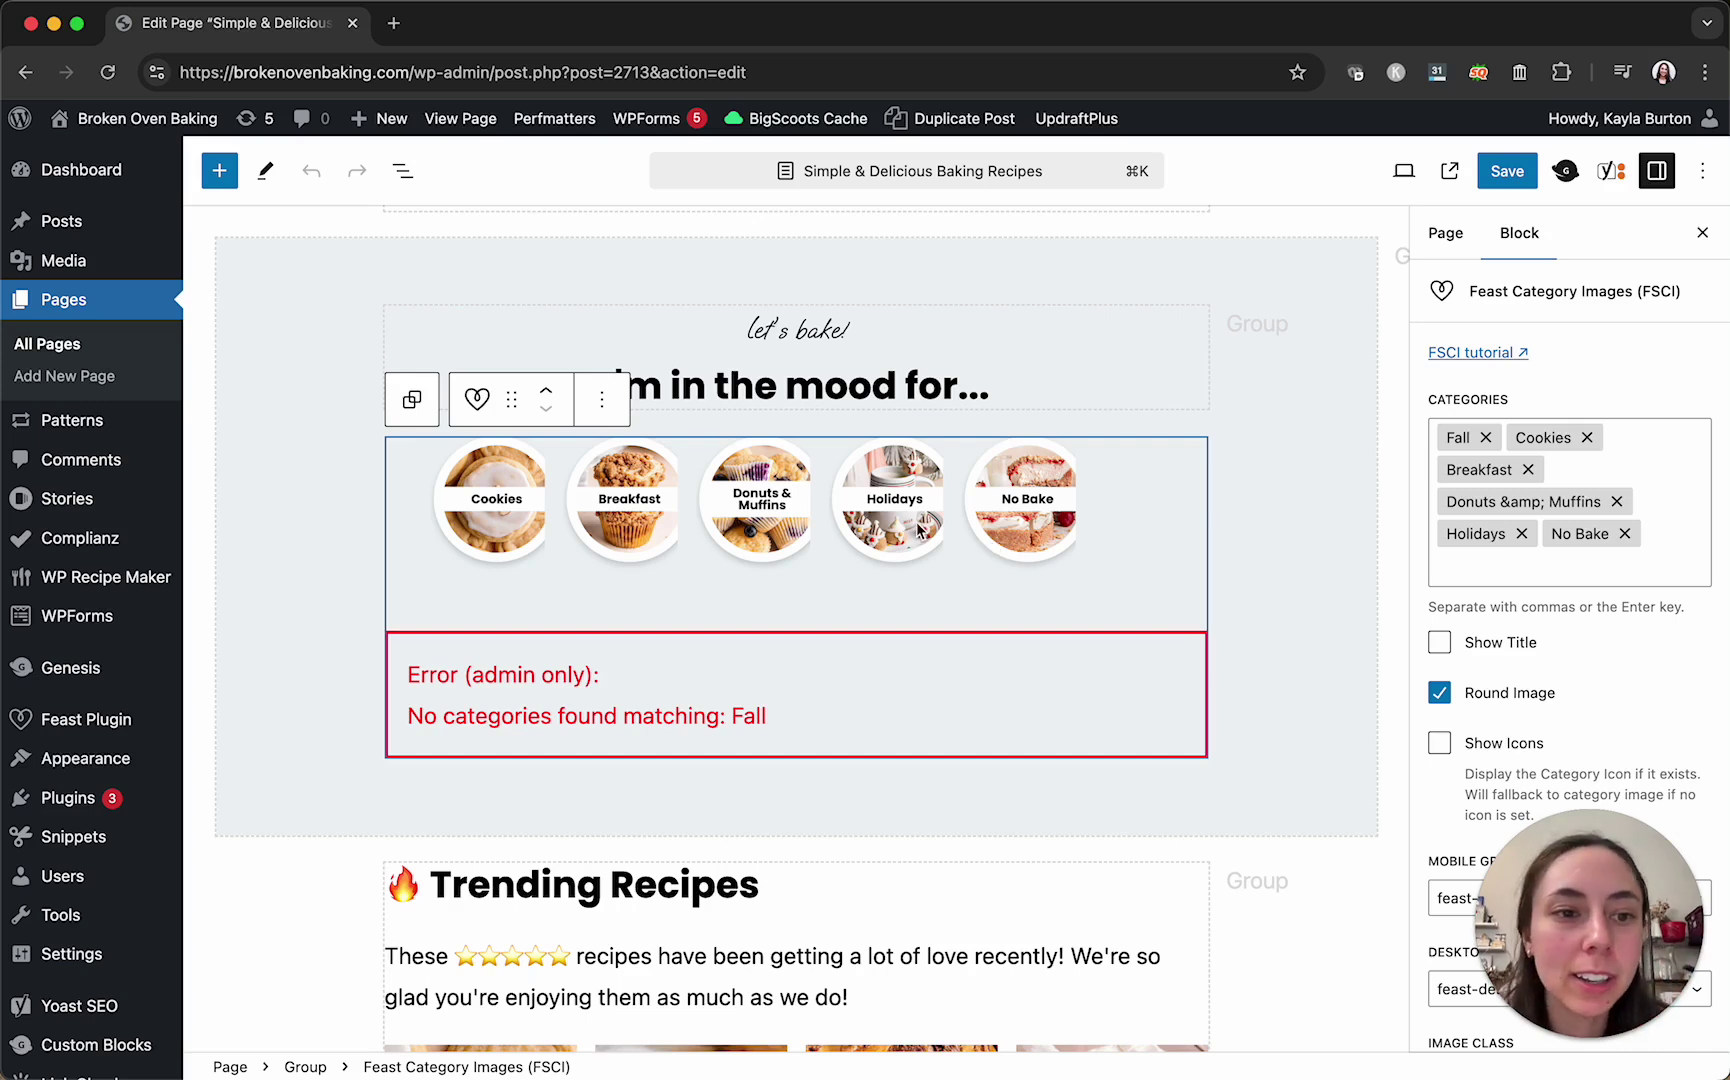
left_click(1486, 437)
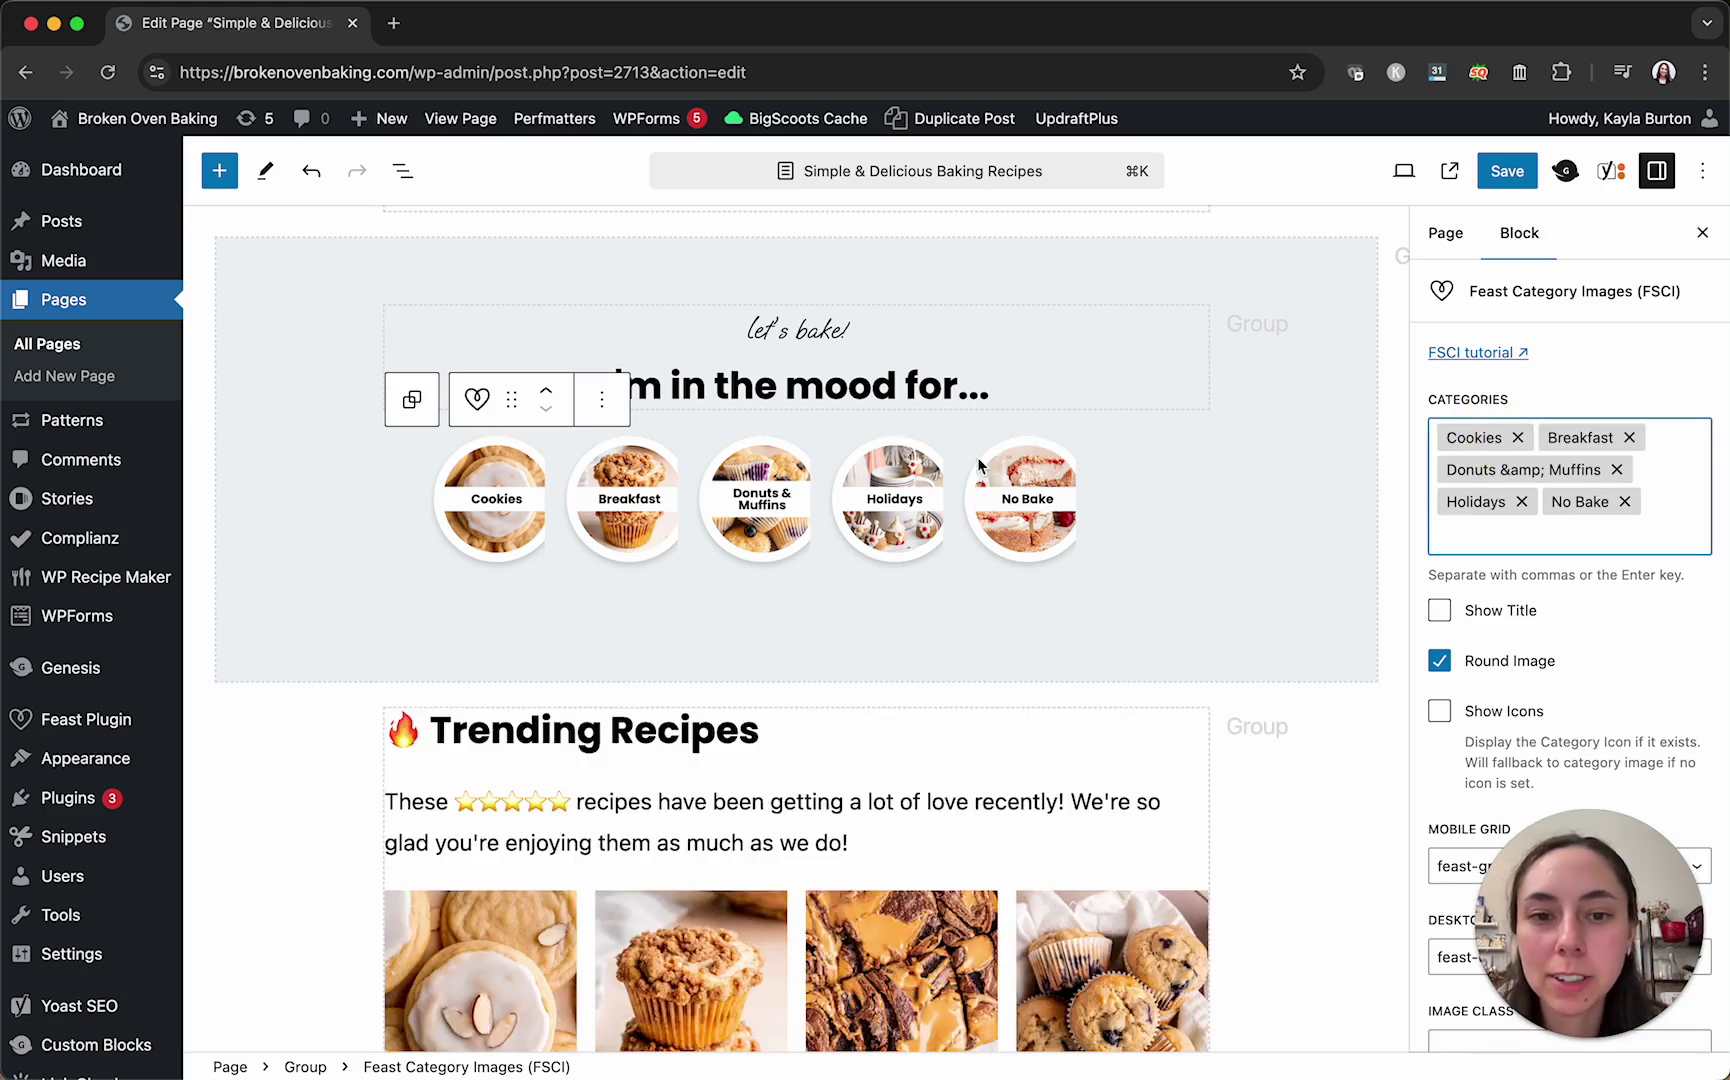
- Add the "Cozy Fall Recipes" category to the homepage's Feast Category Images block
left_click(1085, 528)
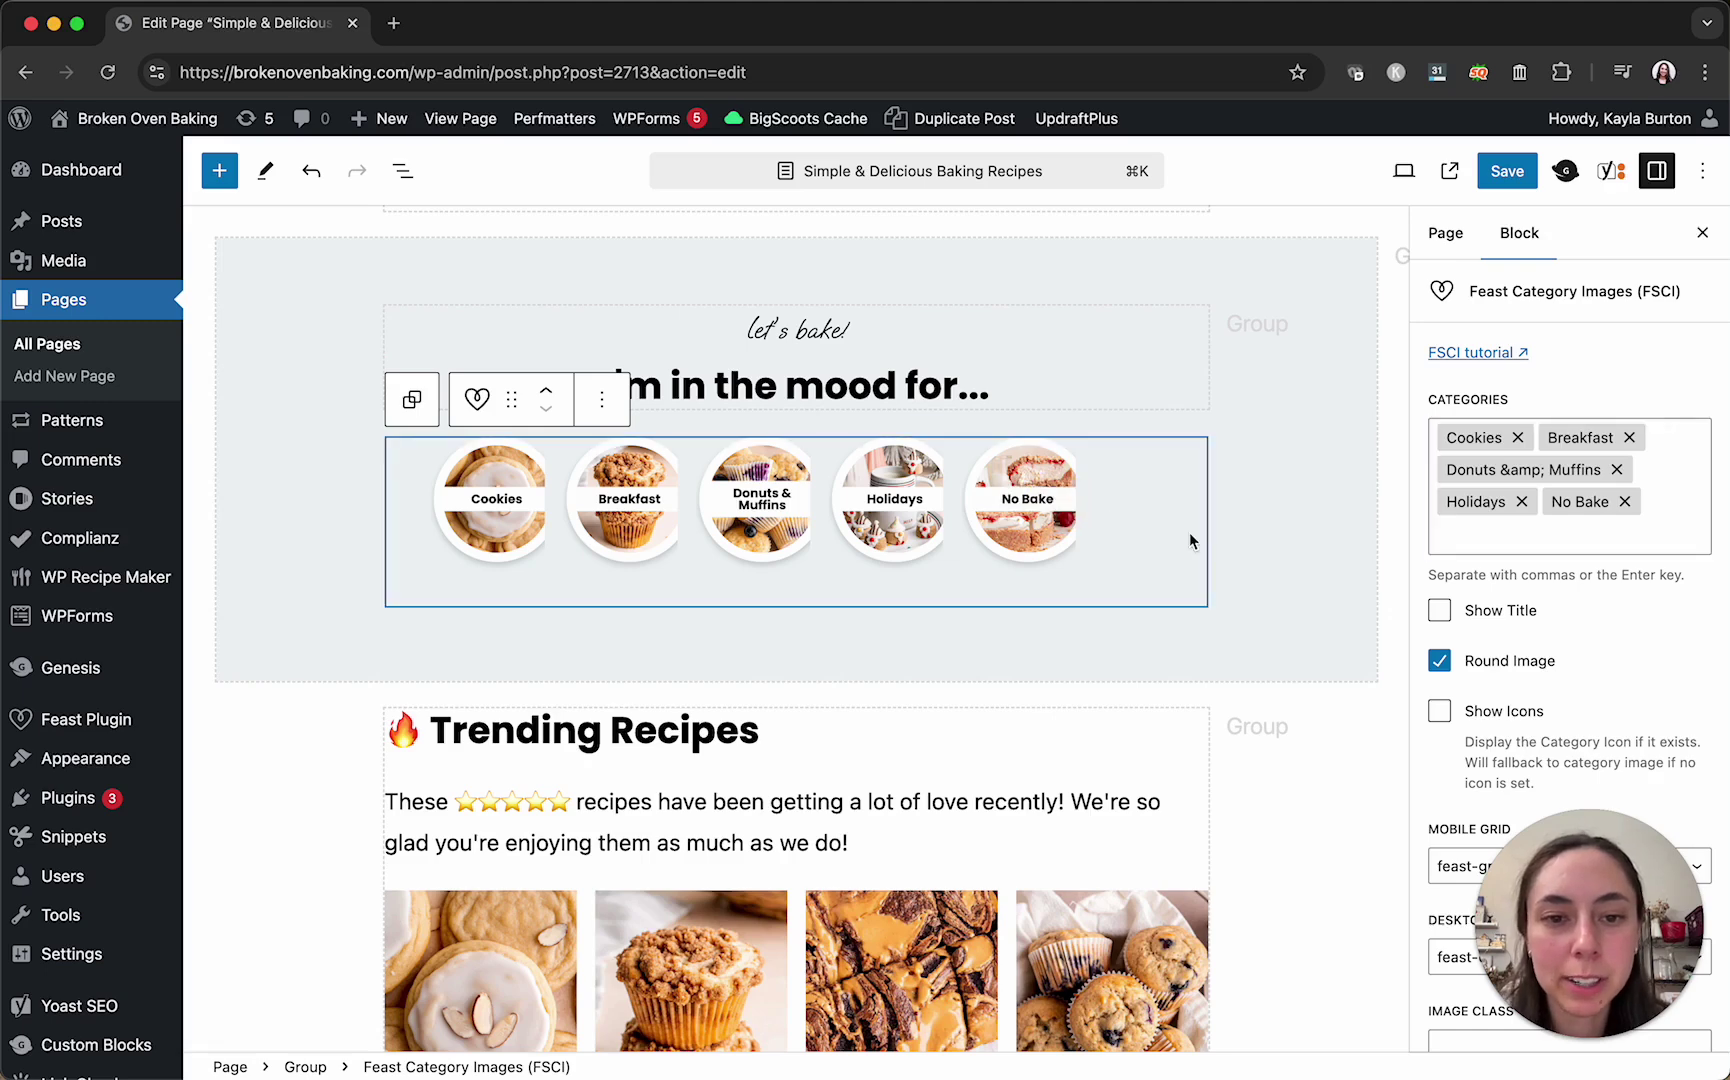
left_click(1508, 548)
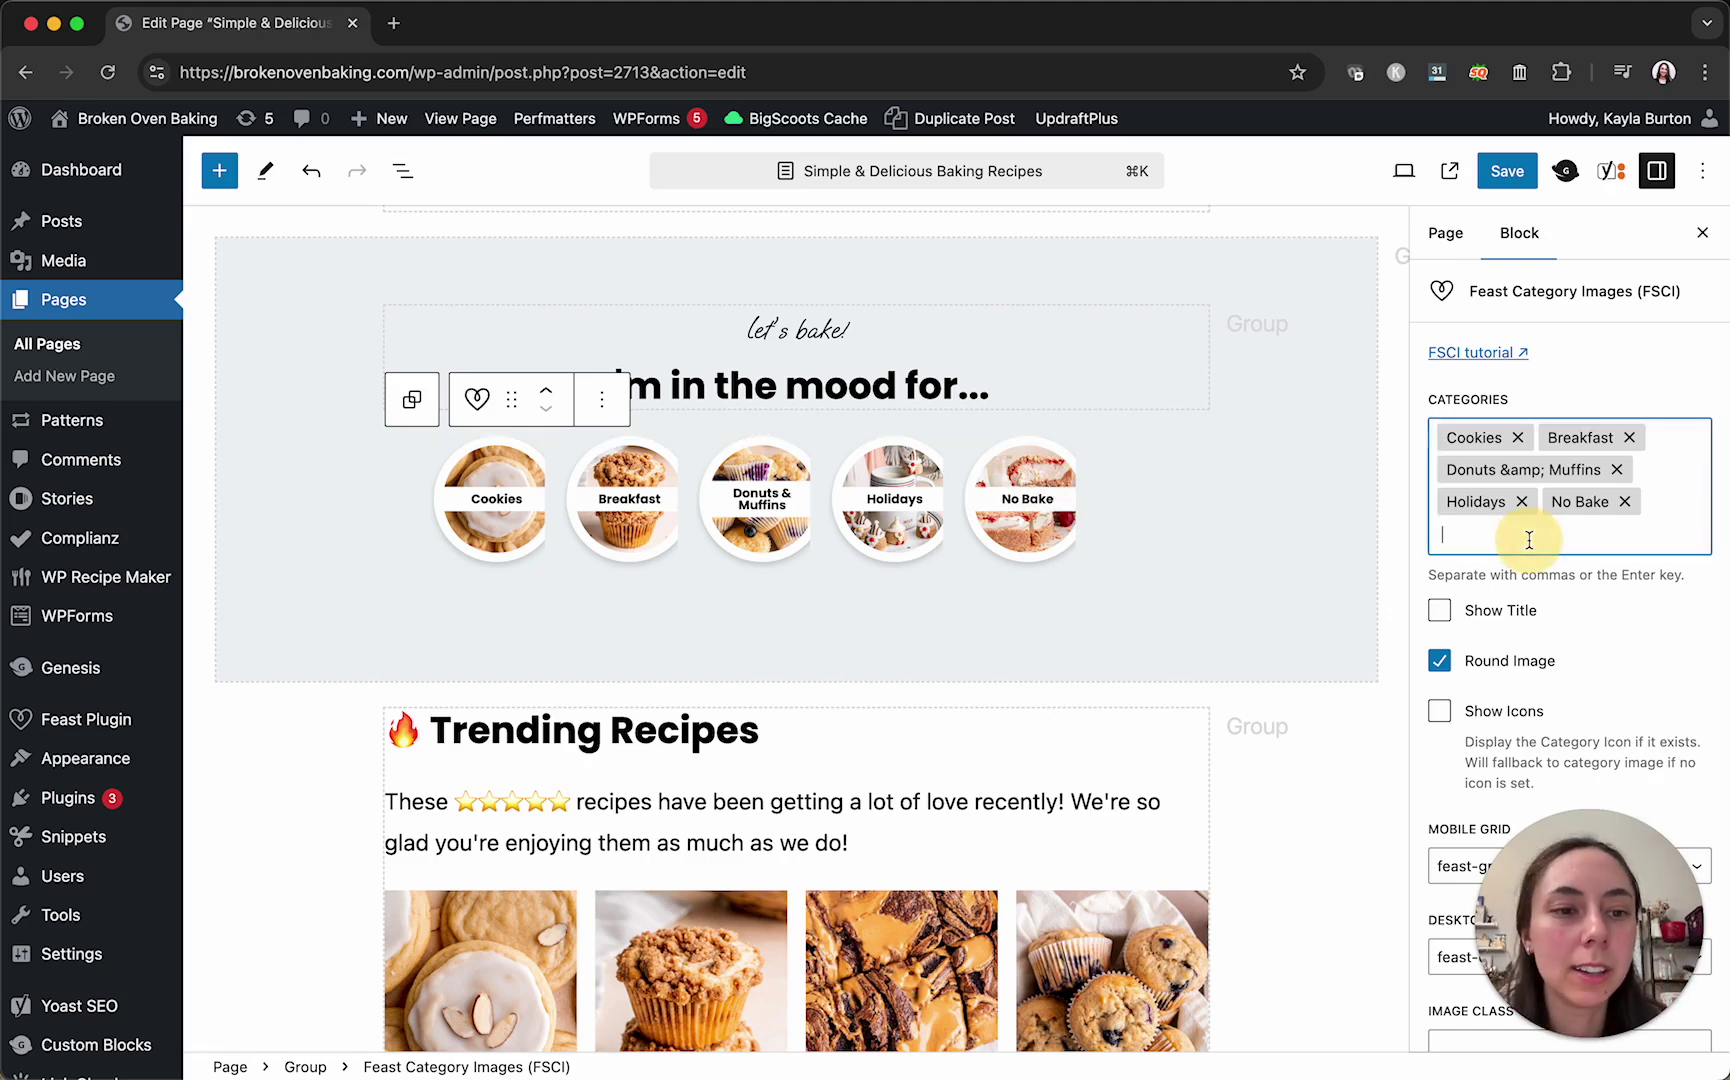
type("fall")
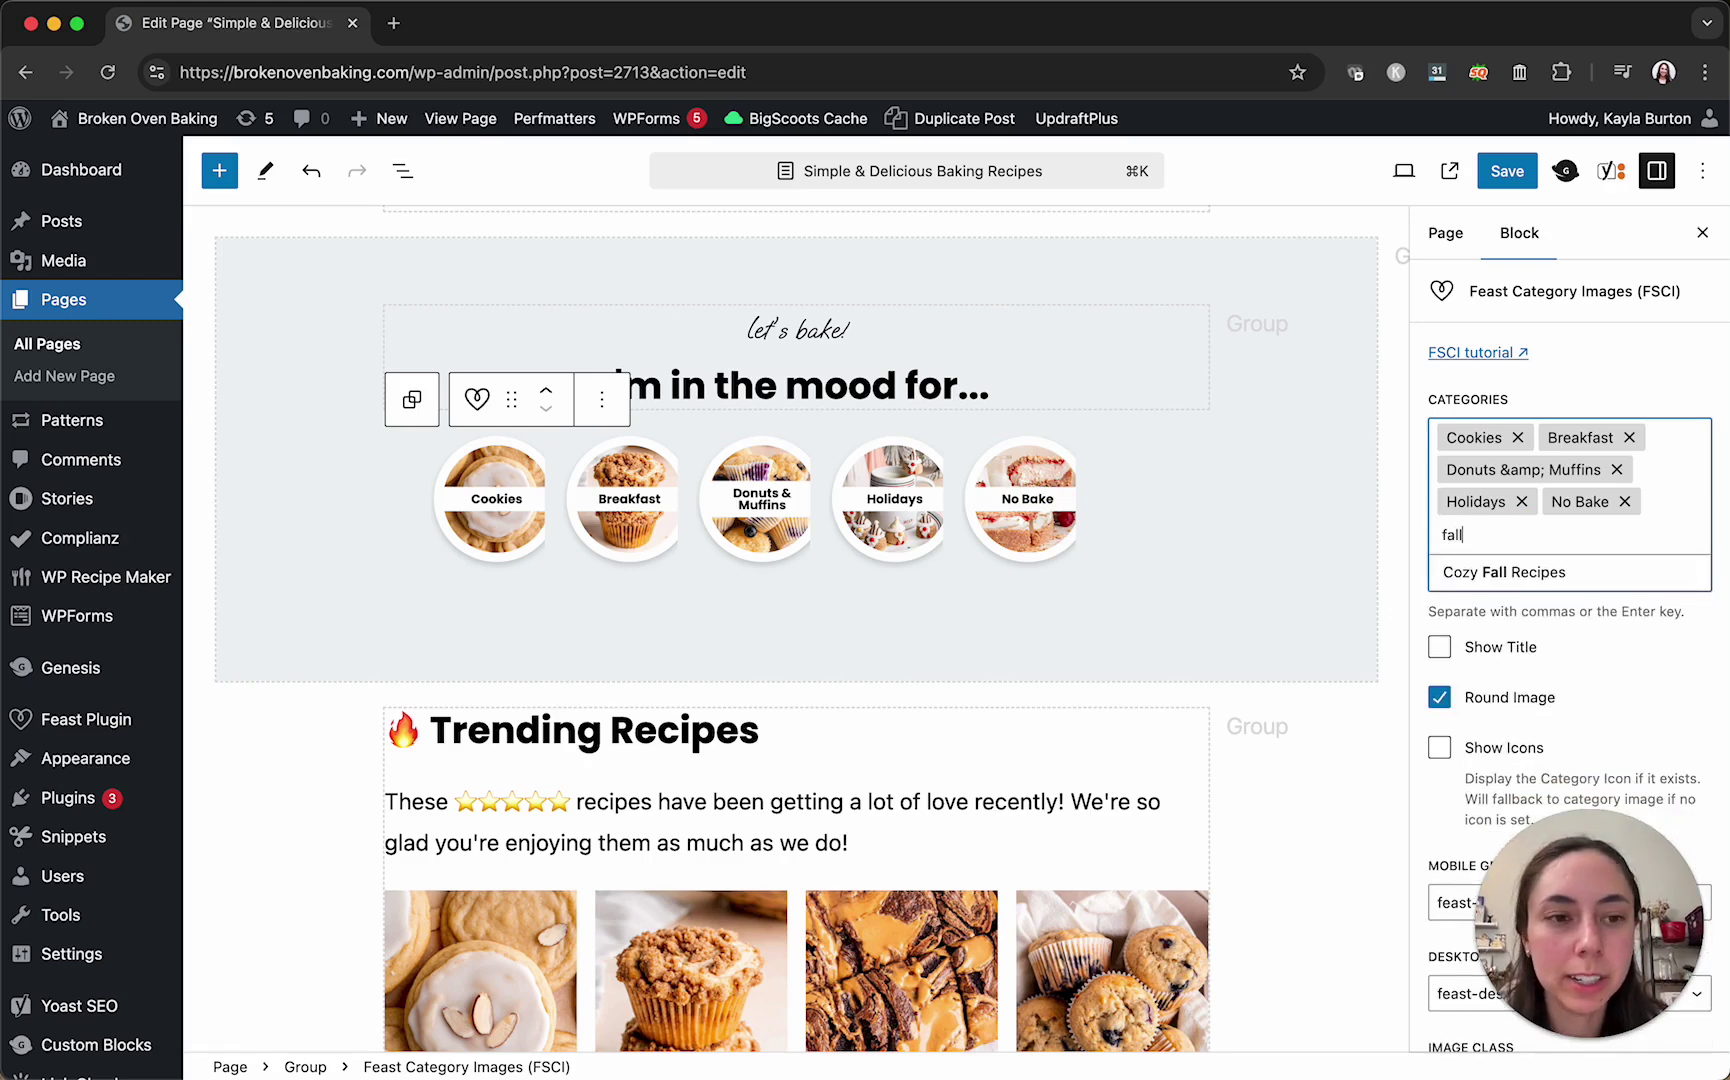
left_click(1521, 575)
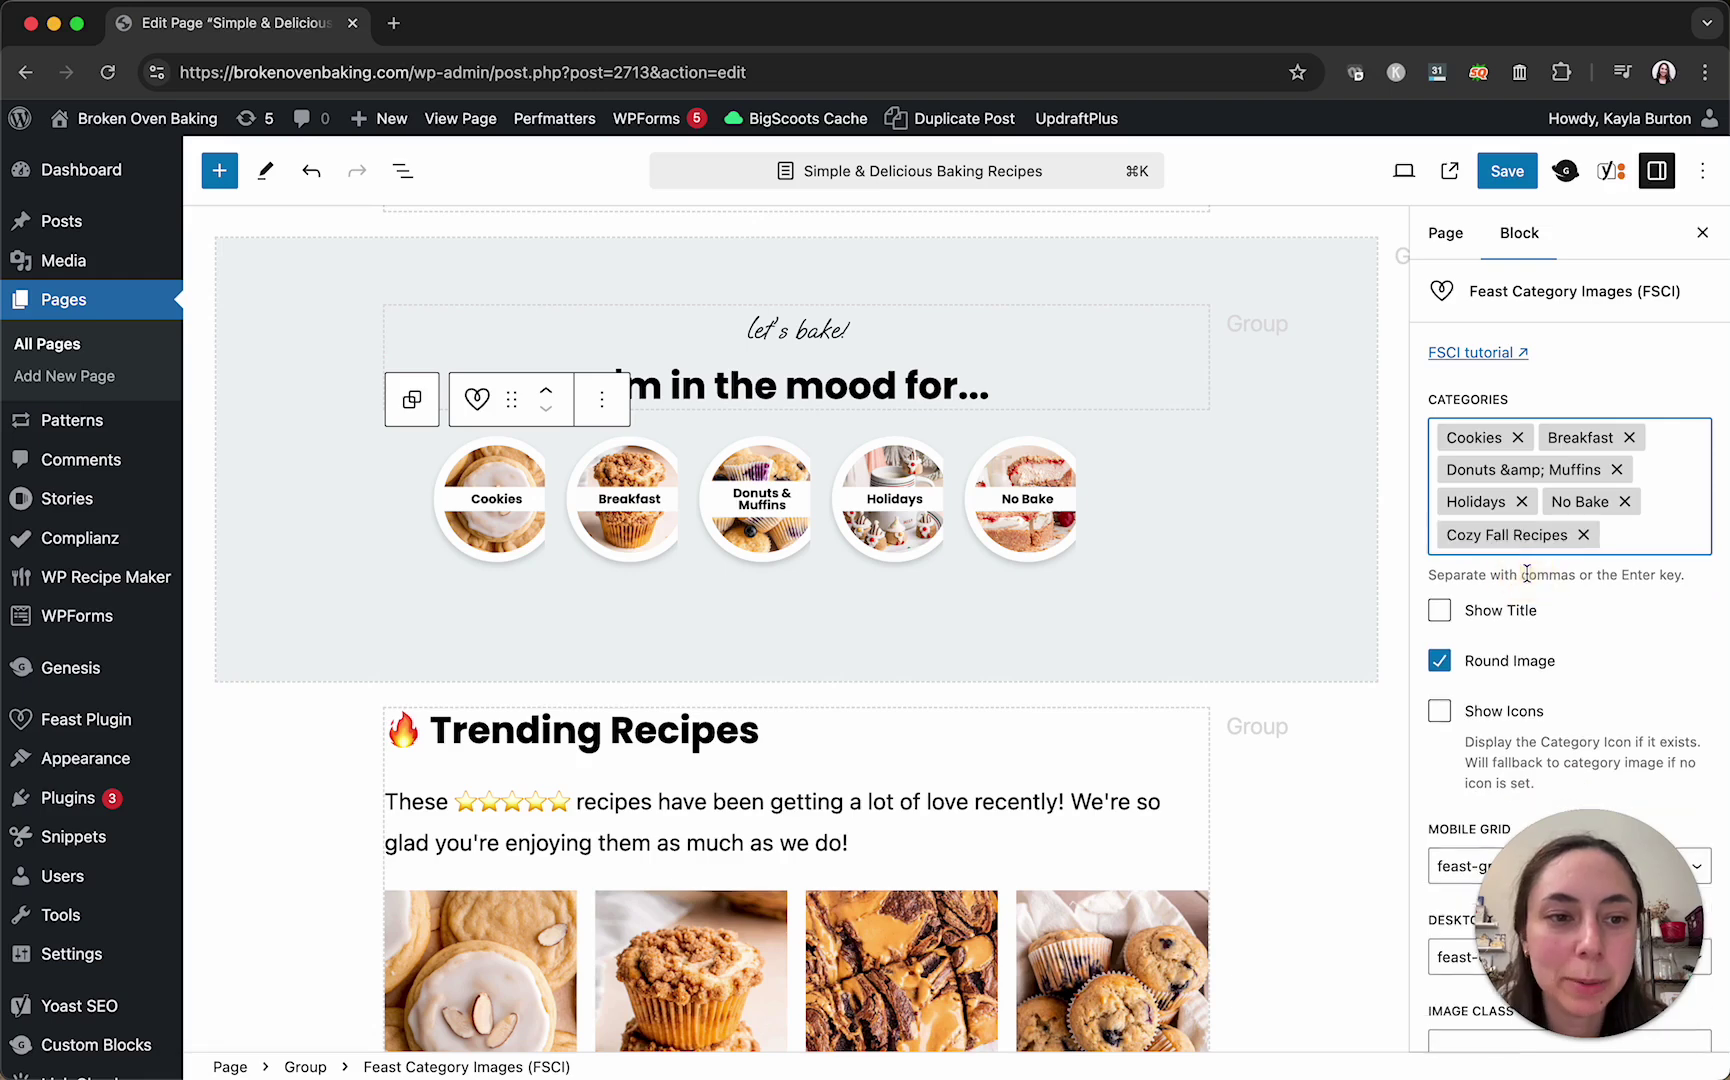